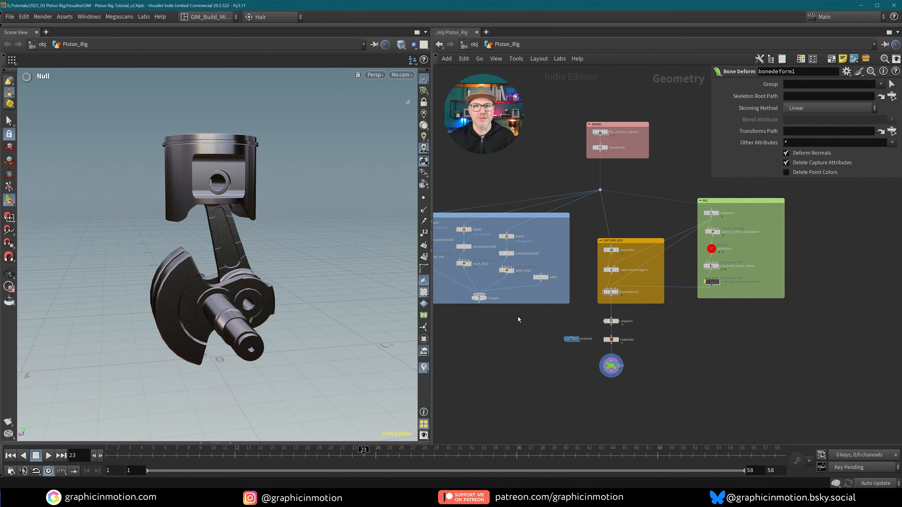
- Rewind the piston animation to frame 1 and play it back to examine how the finished rig moves
drag(361, 463, 68, 474)
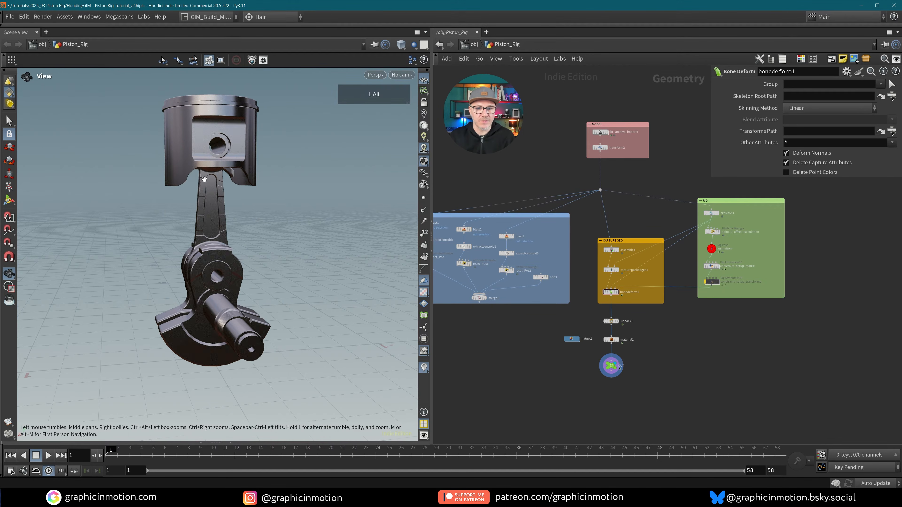
alt+drag(215, 220, 218, 182)
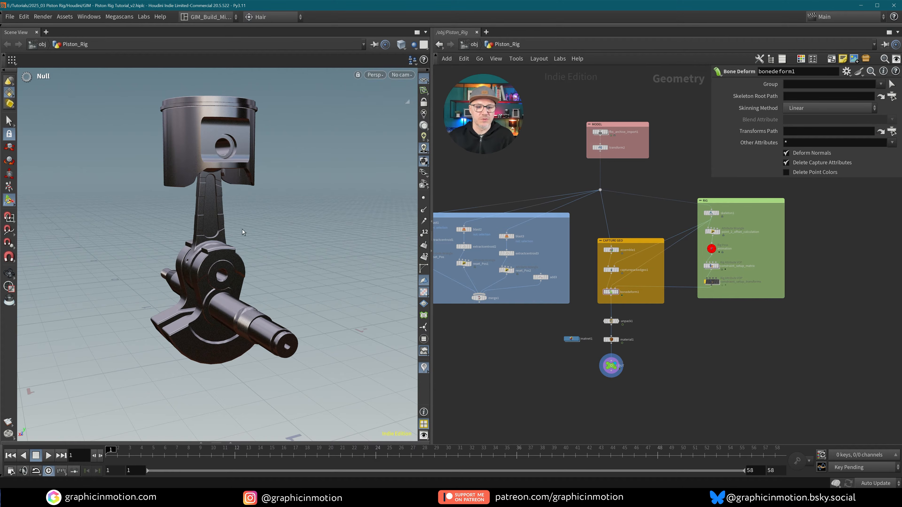
click(48, 456)
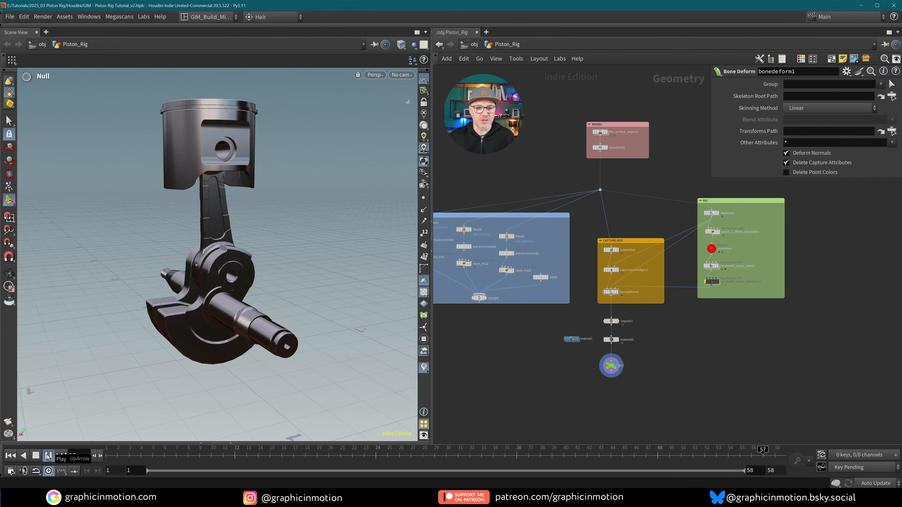
click(48, 455)
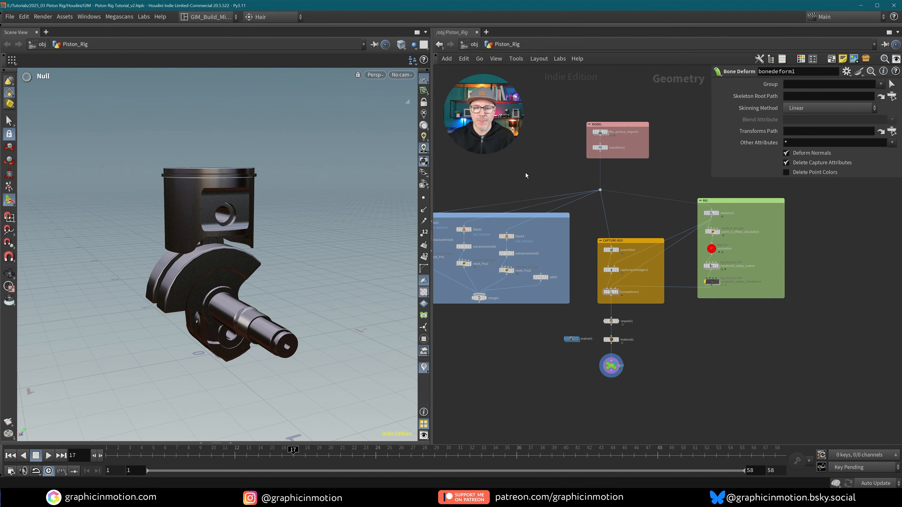
- Display the merge1 control points with the transform2 piston model as a wireframe template, and examine their placement from several angles
middle_drag(637, 173, 599, 180)
middle_drag(477, 298, 535, 271)
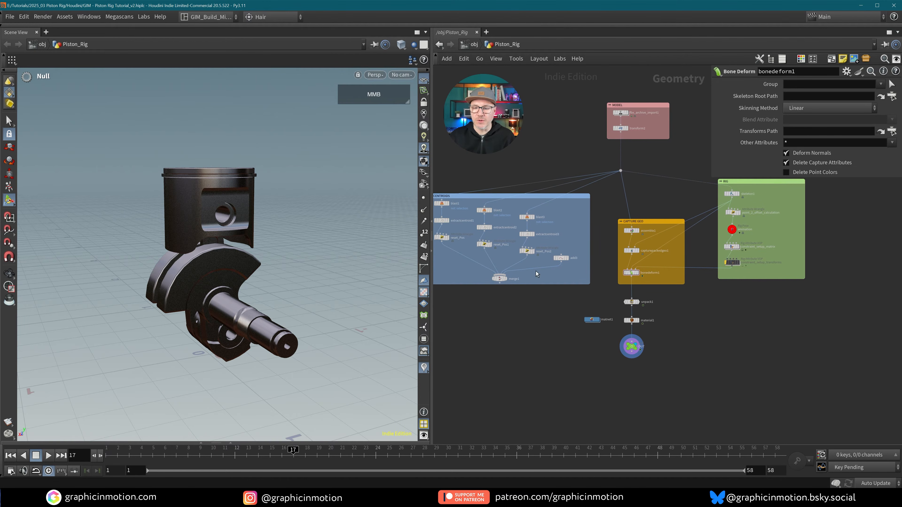
alt+drag(245, 255, 217, 244)
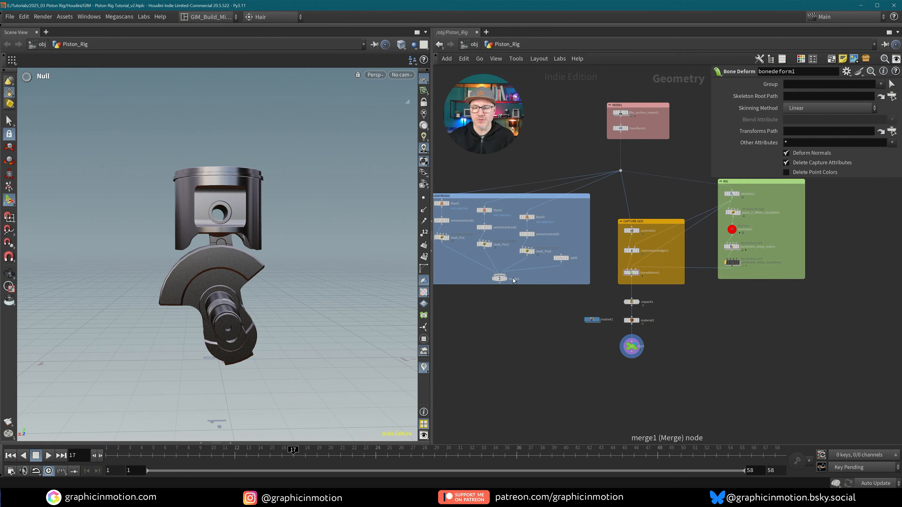
click(504, 279)
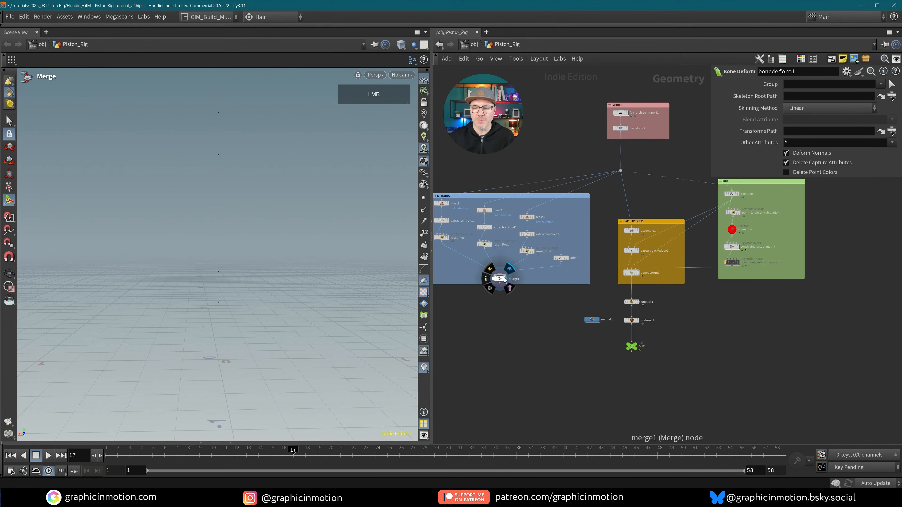
click(623, 129)
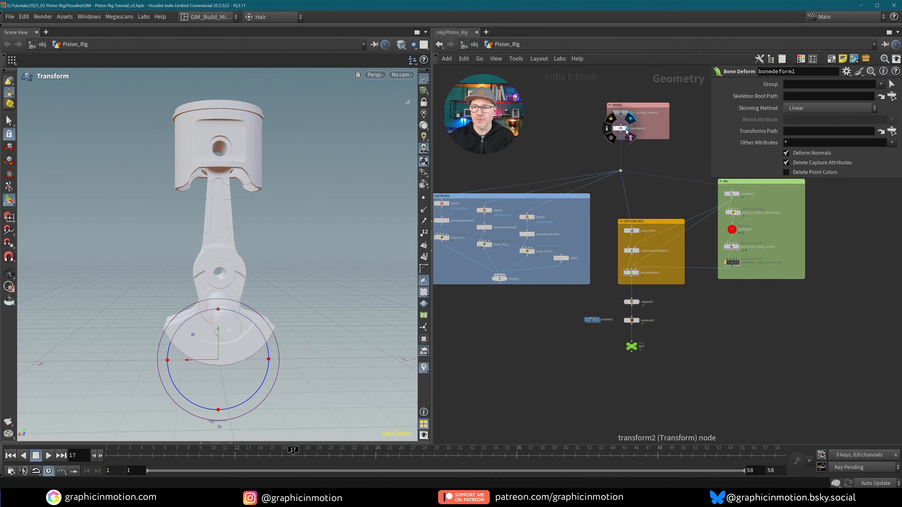
click(505, 280)
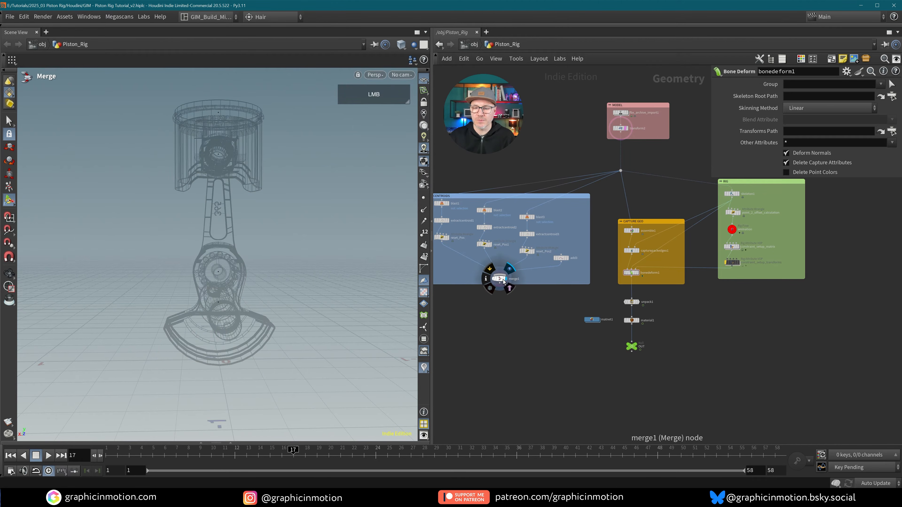
click(503, 279)
alt+drag(285, 214, 226, 268)
alt+right_drag(228, 268, 249, 281)
alt+drag(225, 294, 250, 240)
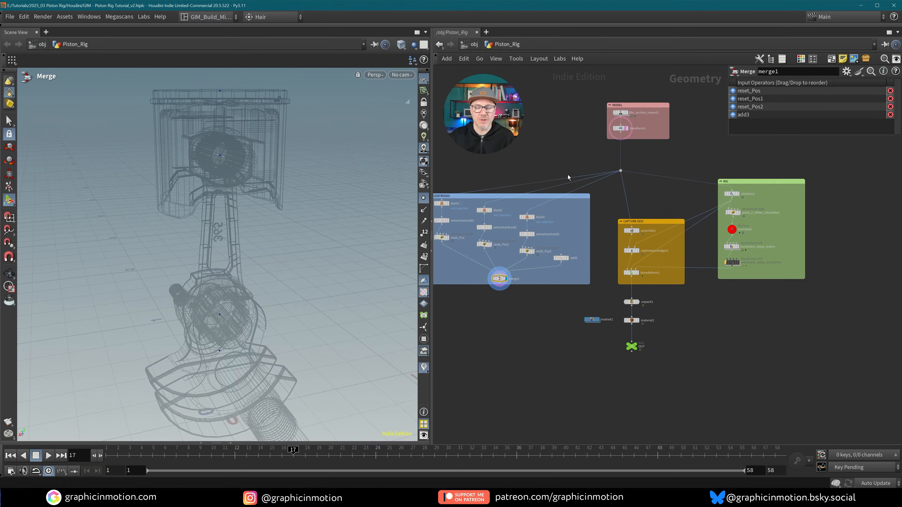
- Display the skeleton1 node from the RIG group and activate its joint editing state to examine the joints over the wireframe
middle_drag(666, 308, 638, 342)
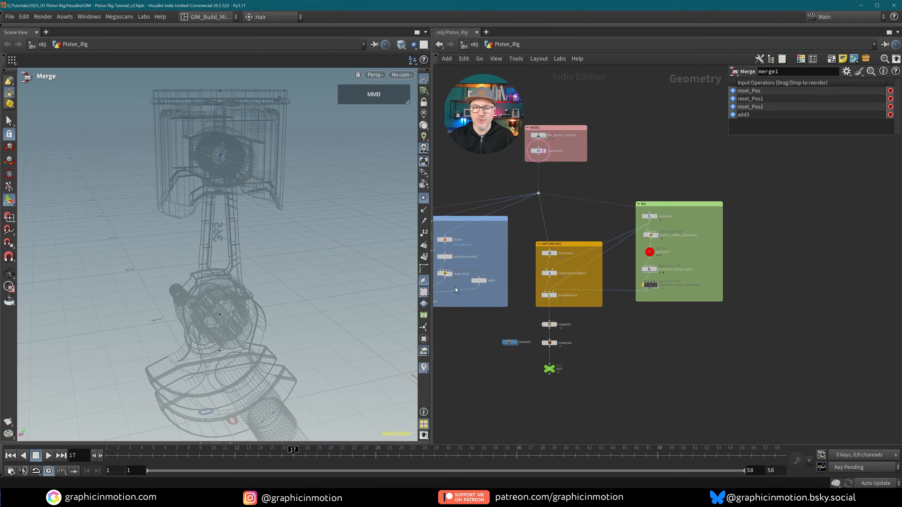
click(656, 217)
click(649, 217)
alt+right_drag(283, 191, 246, 205)
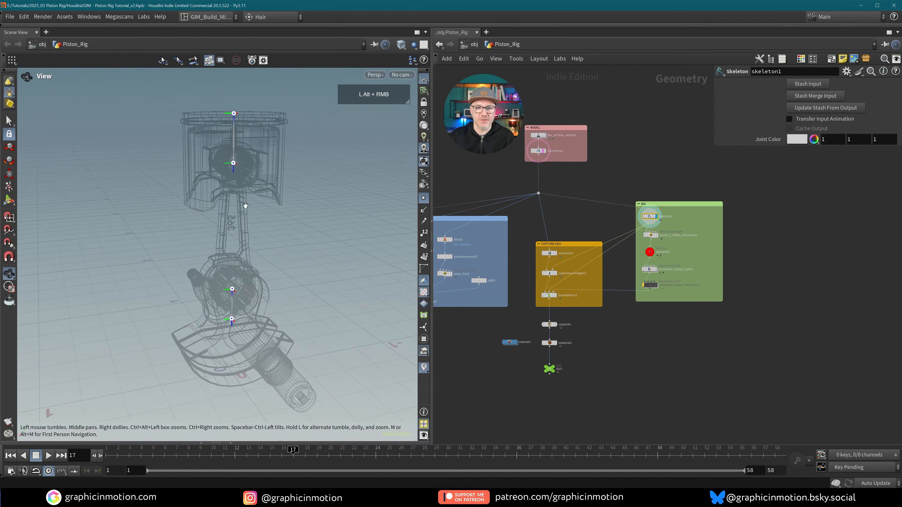
alt+drag(246, 205, 225, 265)
key(Return)
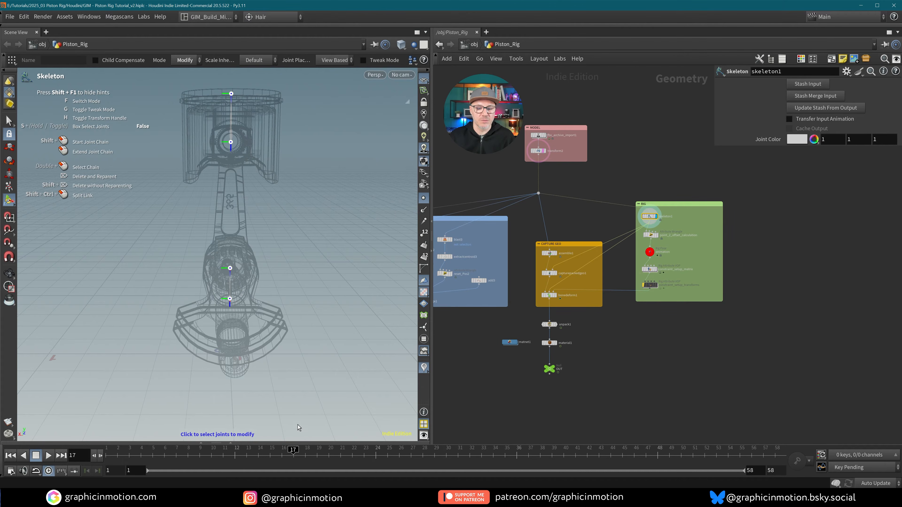
- Template the OUT node behind the skeleton and scrub the timeline to compare the moving piston with the joints, returning to frame 1
drag(298, 450, 267, 450)
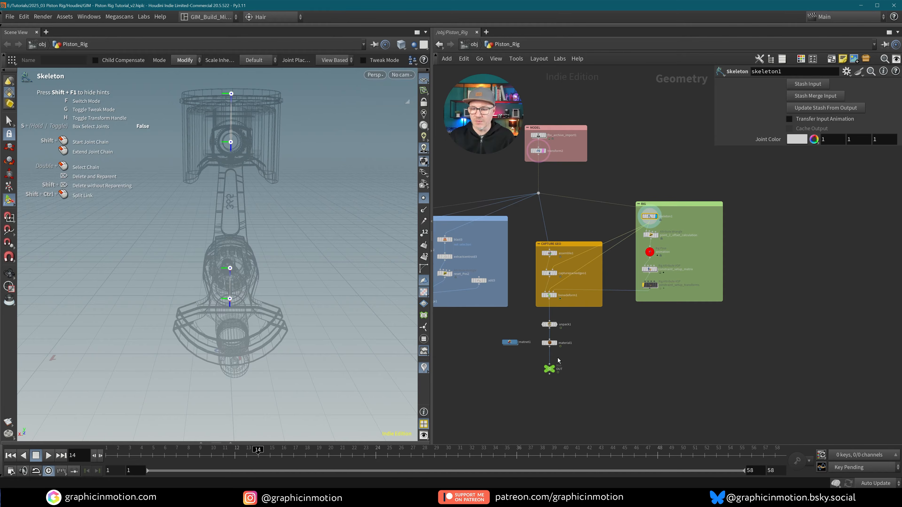
click(556, 375)
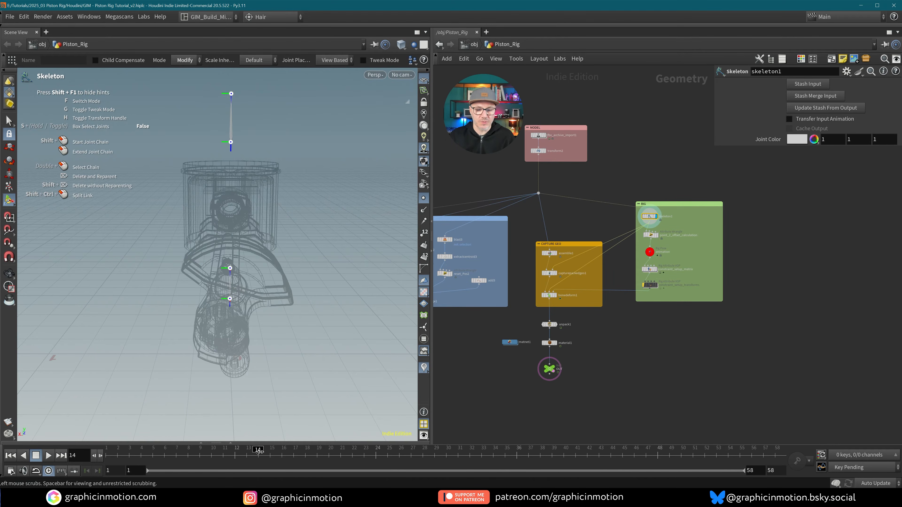
drag(259, 450, 410, 356)
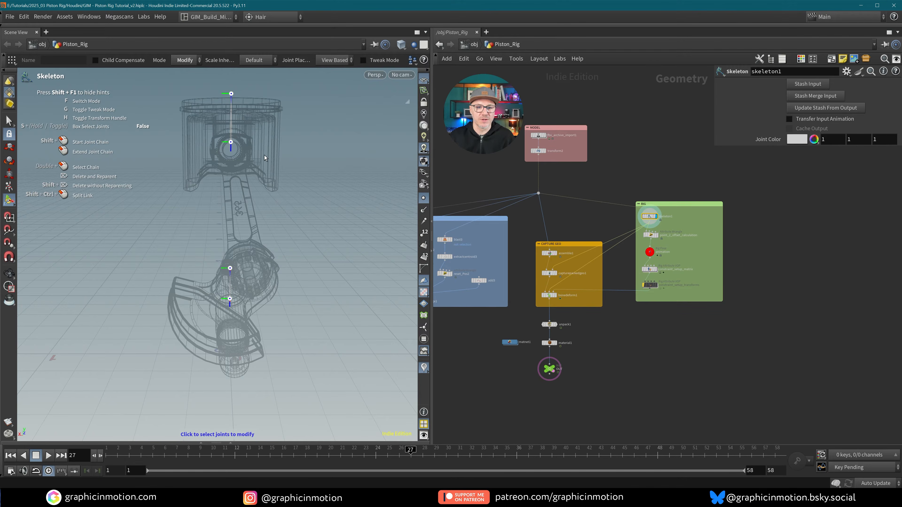
alt+drag(235, 156, 261, 162)
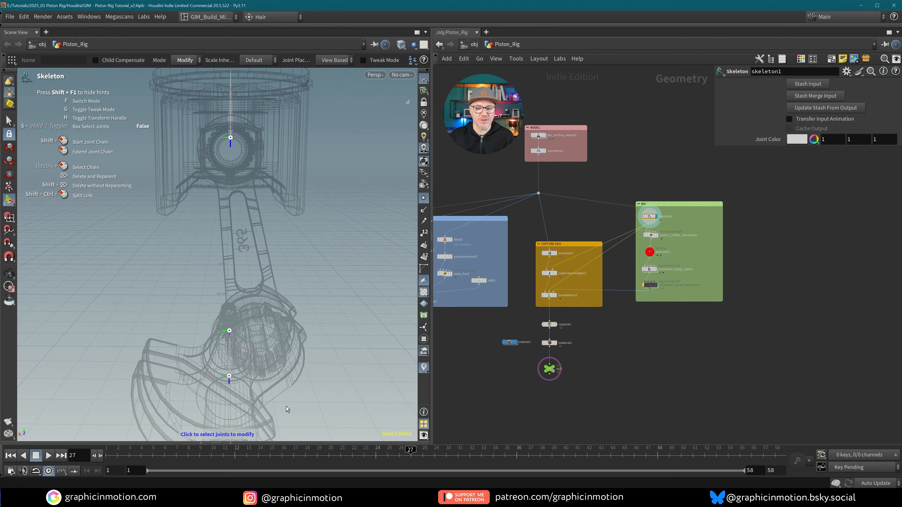
drag(402, 458, 108, 458)
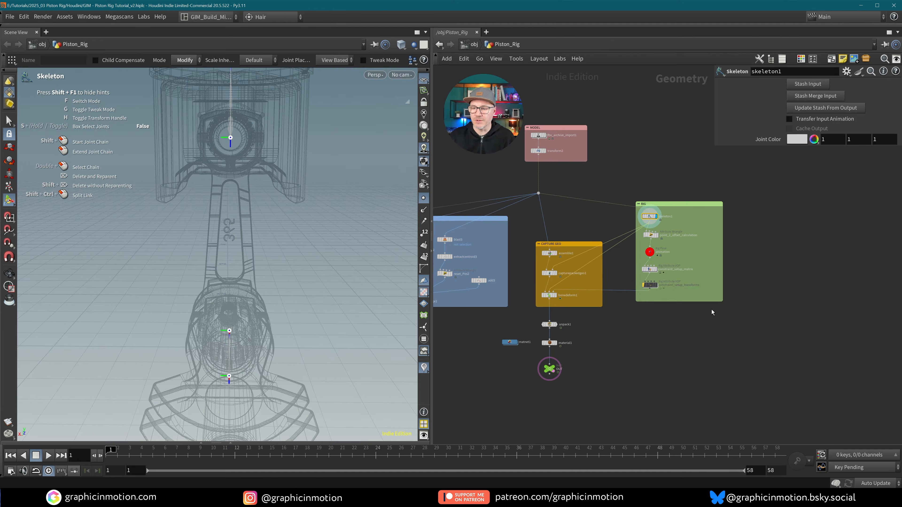
- Look inside the constraint_setup_matrix VOP network in the RIG group, and return to the geometry network
alt+middle_drag(712, 312, 692, 336)
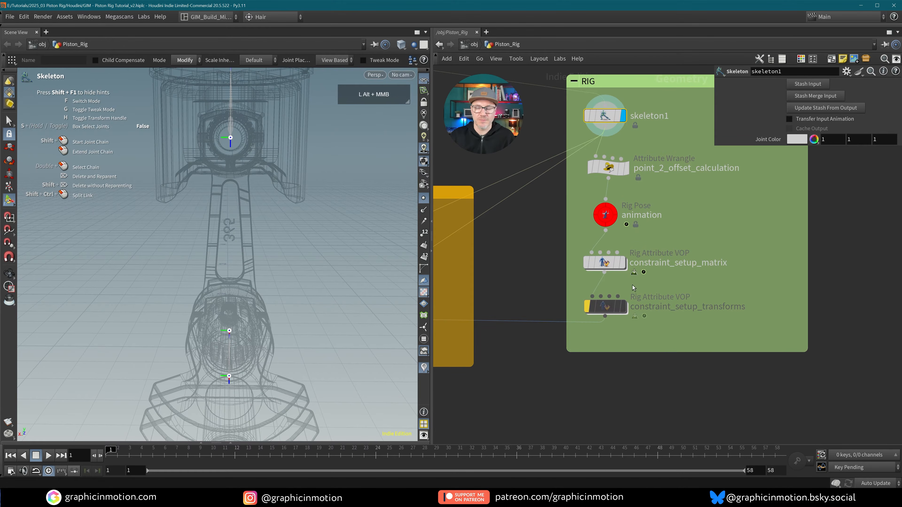
double_click(608, 266)
middle_drag(657, 305, 679, 306)
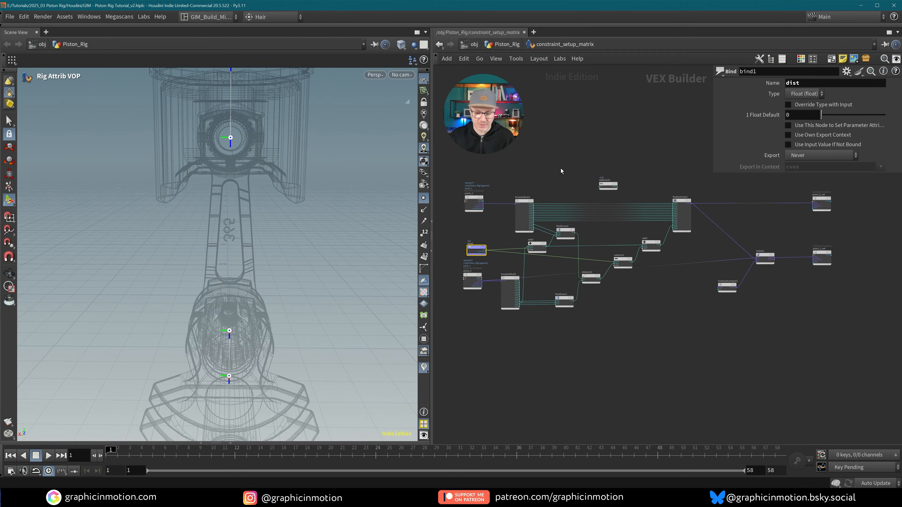
key(u)
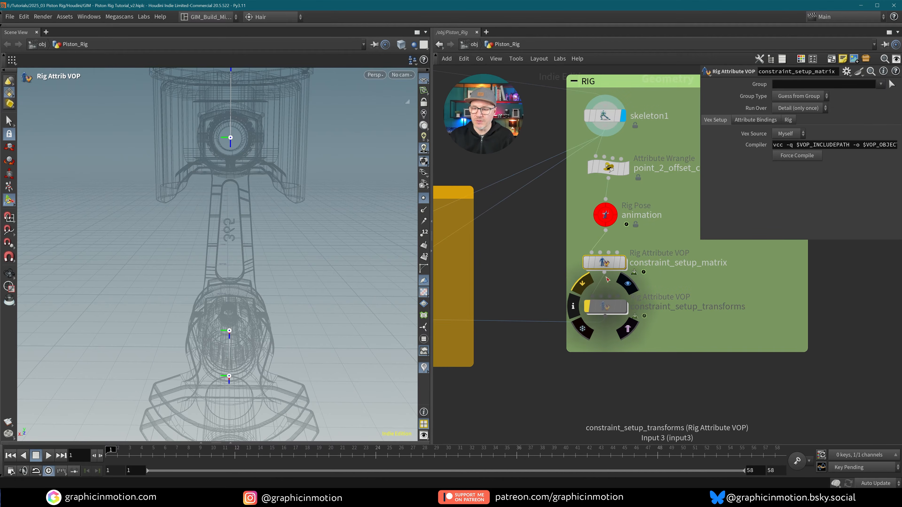
- Examine the node chain inside the constraint_setup_transforms VOP network, and return to the geometry network
double_click(613, 306)
middle_drag(639, 314, 727, 321)
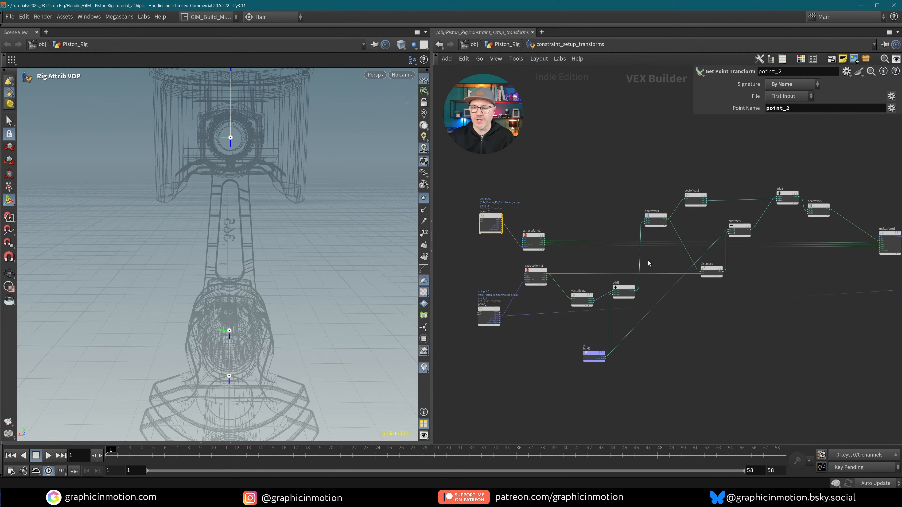
middle_drag(758, 309, 751, 324)
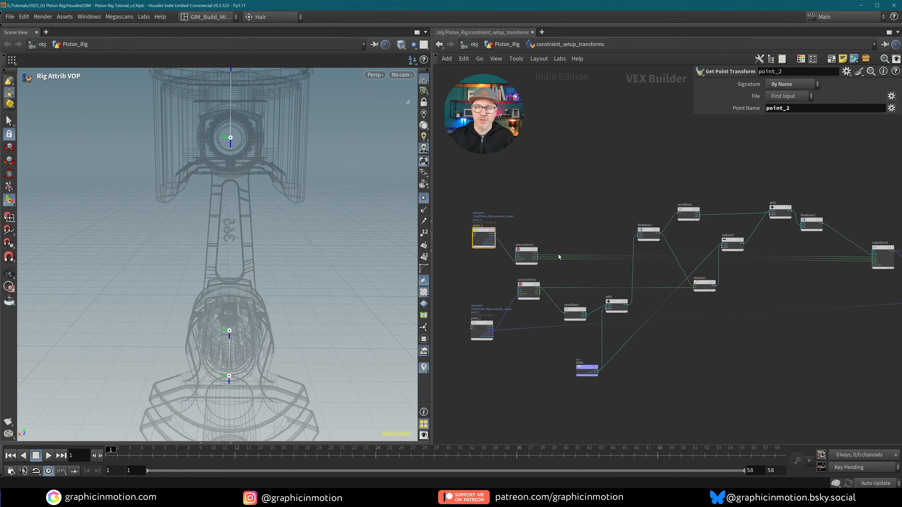
scroll(559, 257, up, 1)
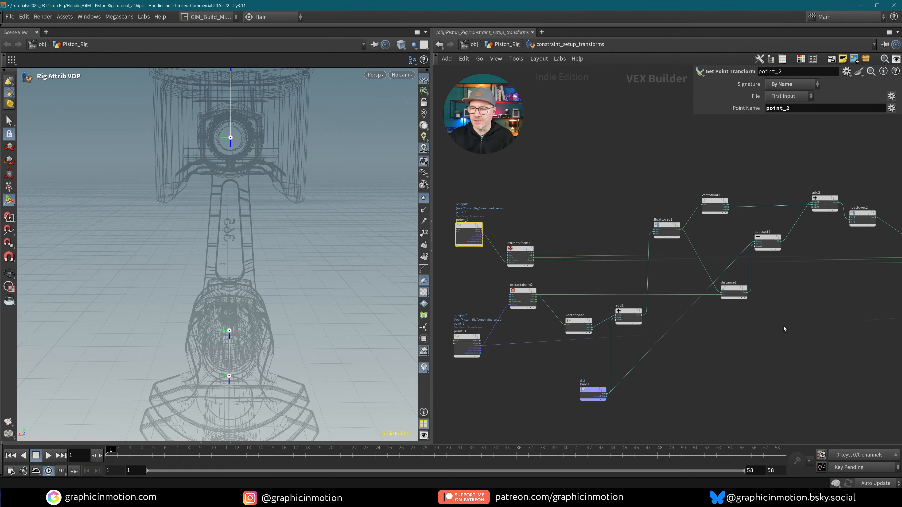
middle_drag(784, 329, 692, 325)
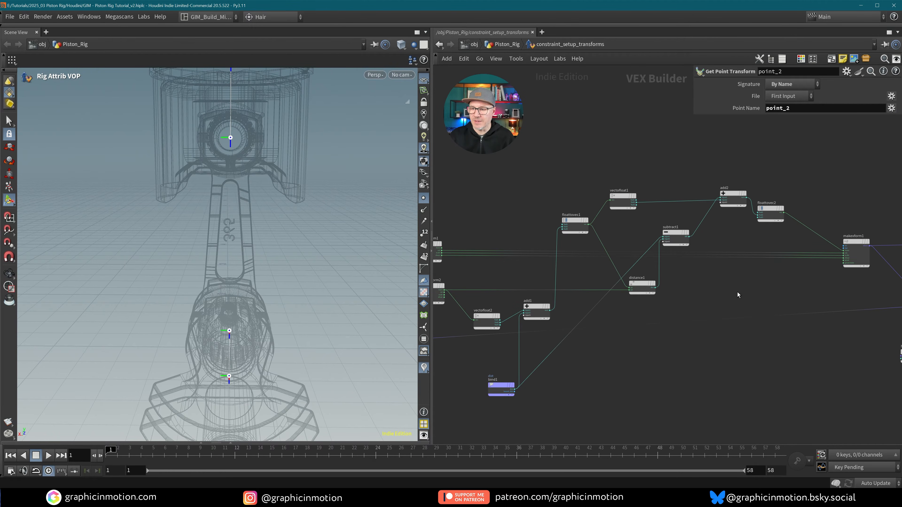
key(u)
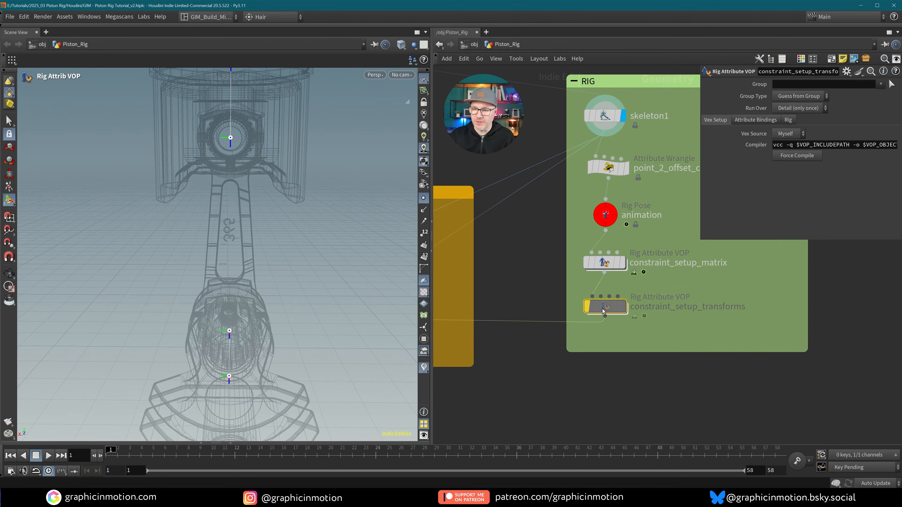
mouse_move(598, 304)
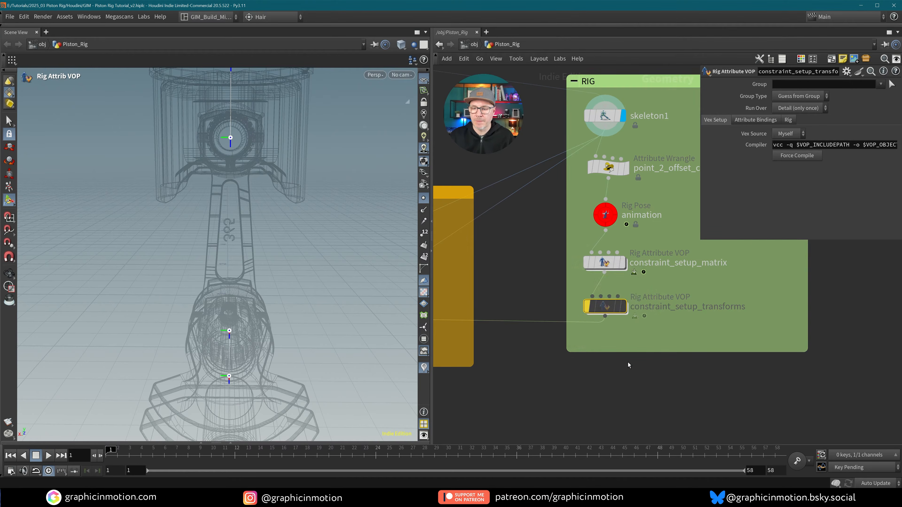
- Display the OUT node with its material, turn off point display, and frame the whole piston in the viewport
scroll(629, 365, down, 2)
middle_drag(549, 326, 672, 281)
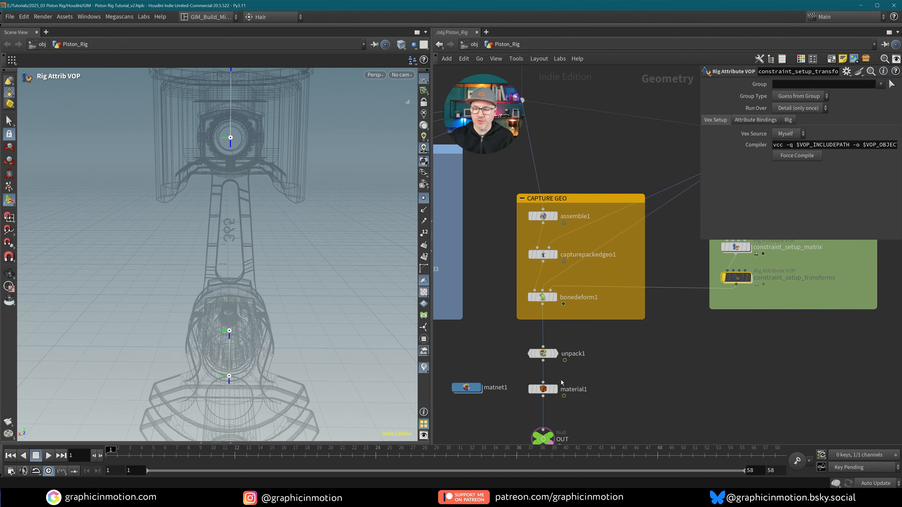
middle_drag(560, 383, 570, 331)
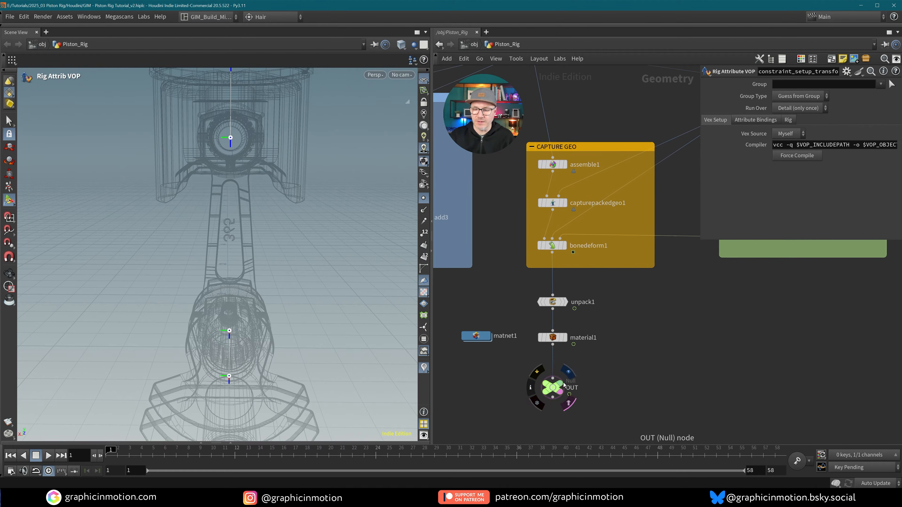
click(564, 338)
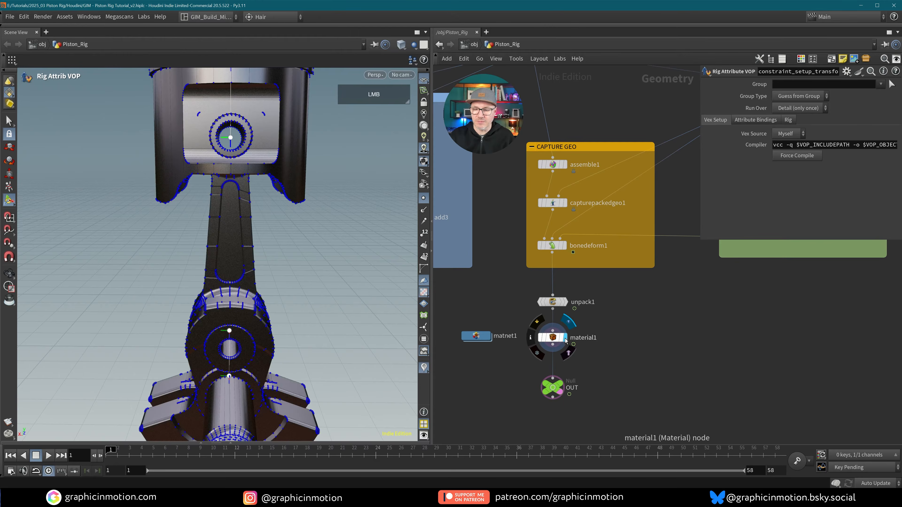
click(561, 384)
click(553, 388)
click(424, 198)
alt+right_drag(308, 207, 173, 278)
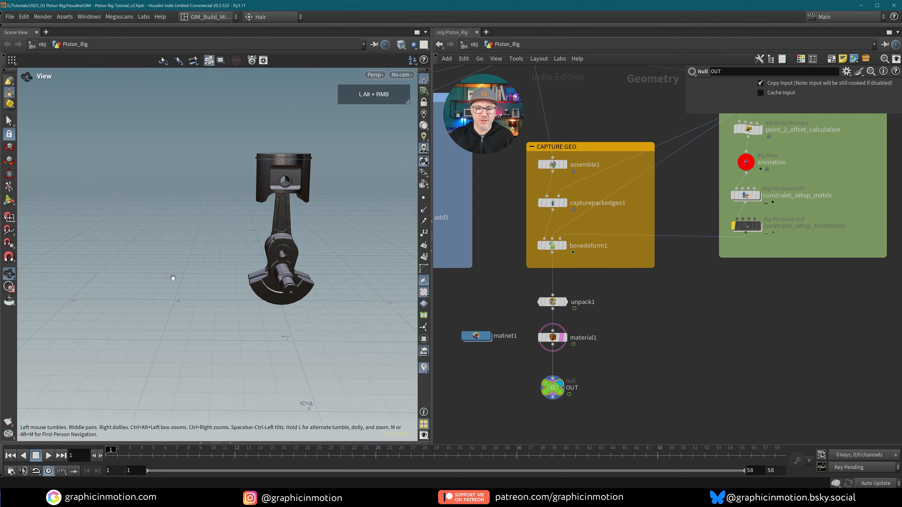
alt+middle_drag(266, 246, 195, 272)
alt+right_drag(195, 273, 256, 272)
alt+drag(256, 272, 286, 268)
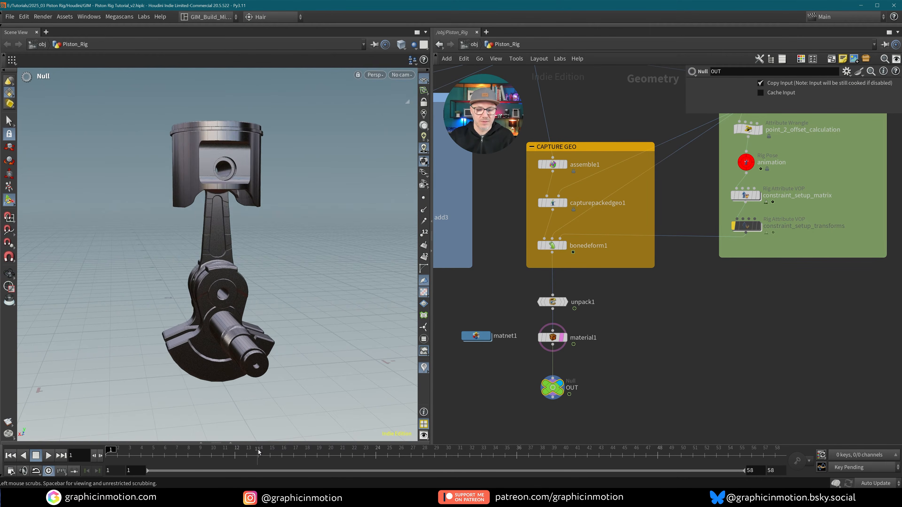
- Scrub the timeline to frame 1 and play the textured piston animation once more
drag(258, 453, 108, 454)
click(50, 459)
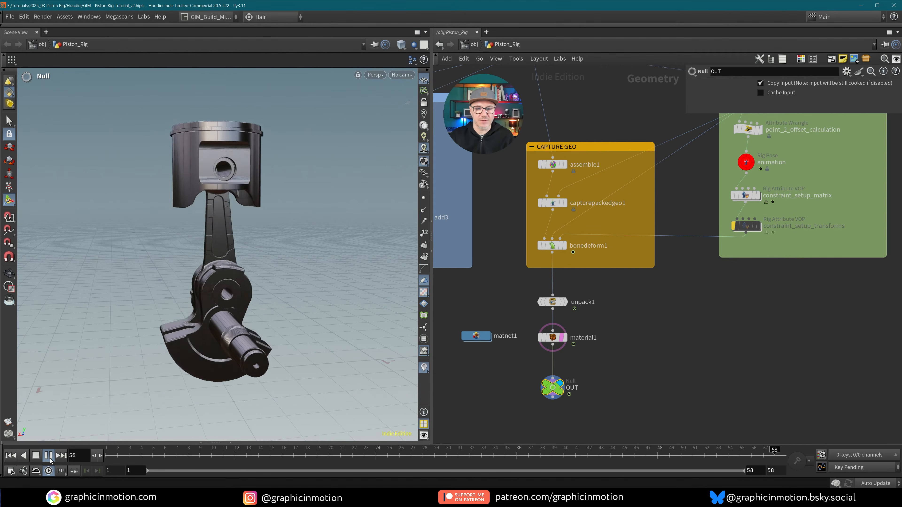
click(50, 459)
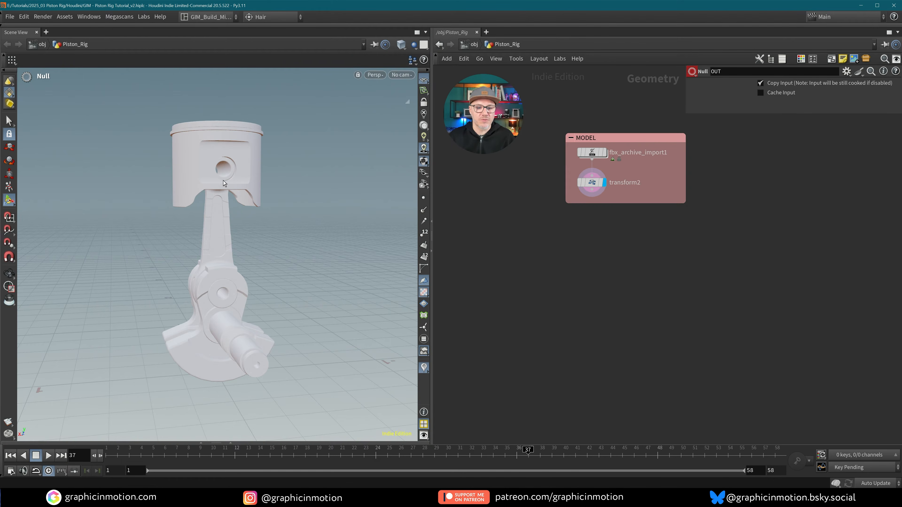
- Inspect the unrigged piston model and the two nodes in the MODEL group
alt+drag(224, 180, 316, 204)
scroll(598, 231, up, 2)
middle_drag(599, 228, 594, 252)
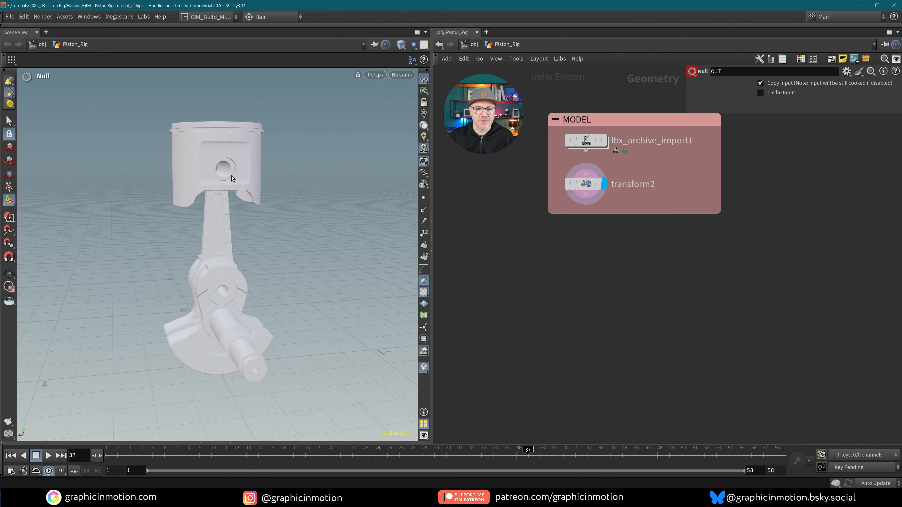
- Select the loop of faces inside the piston's pin hole on transform2 and delete it with a Blast node
click(9, 120)
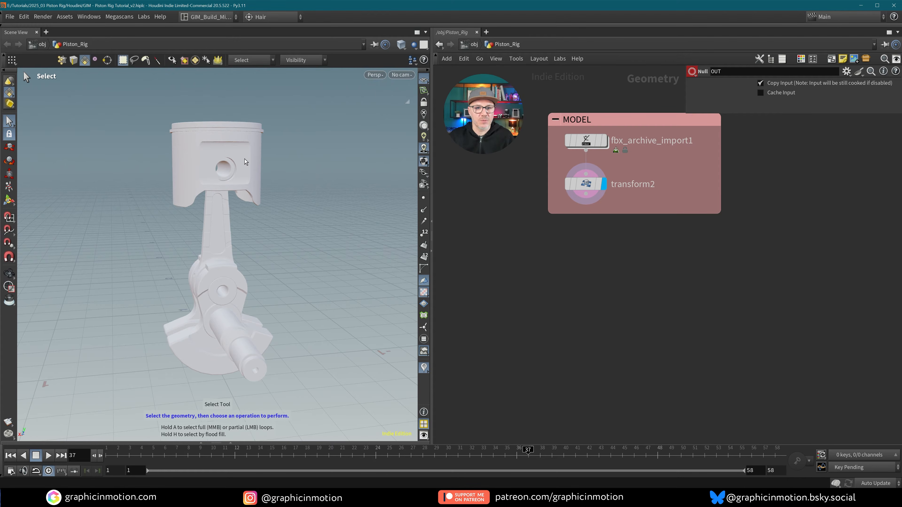
alt+right_drag(221, 162, 232, 177)
alt+drag(231, 170, 205, 162)
alt+right_drag(205, 162, 213, 169)
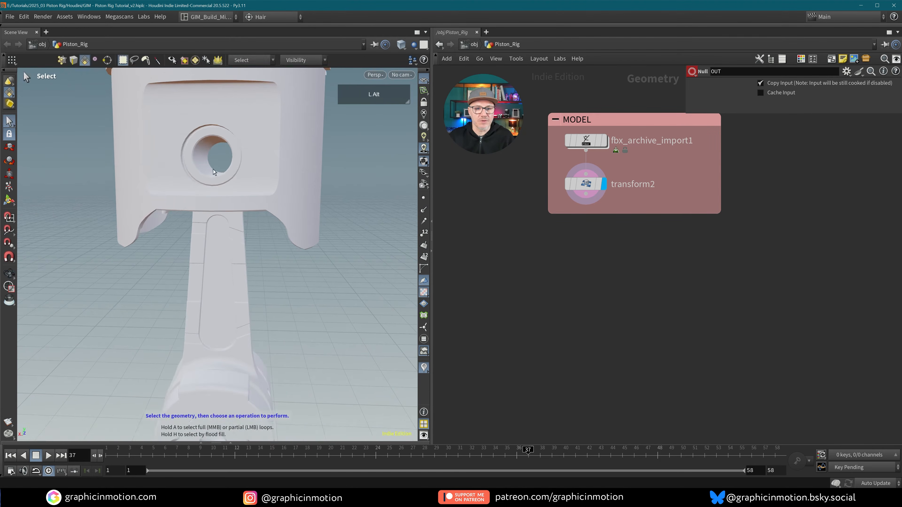
mouse_move(213, 169)
alt+mouse_down()
mouse_move(204, 166)
mouse_move(210, 180)
mouse_move(197, 170)
alt+mouse_up()
click(585, 187)
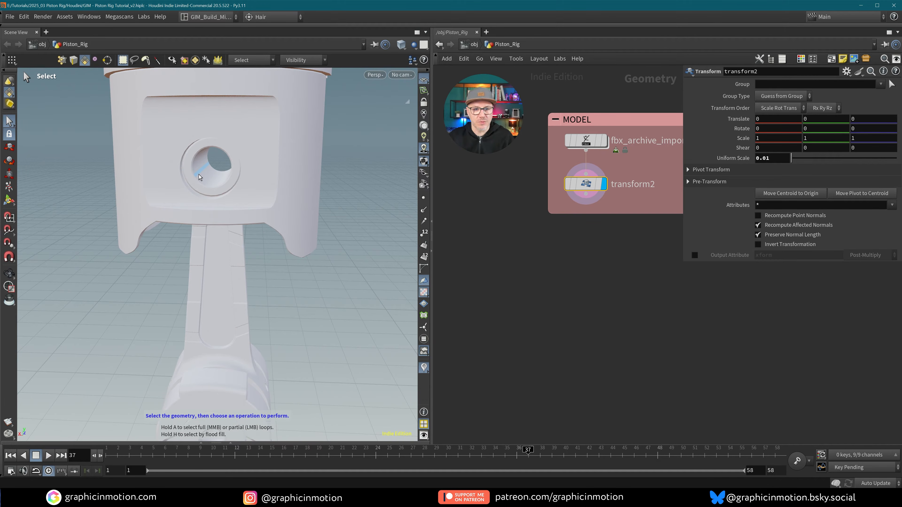
key(a)
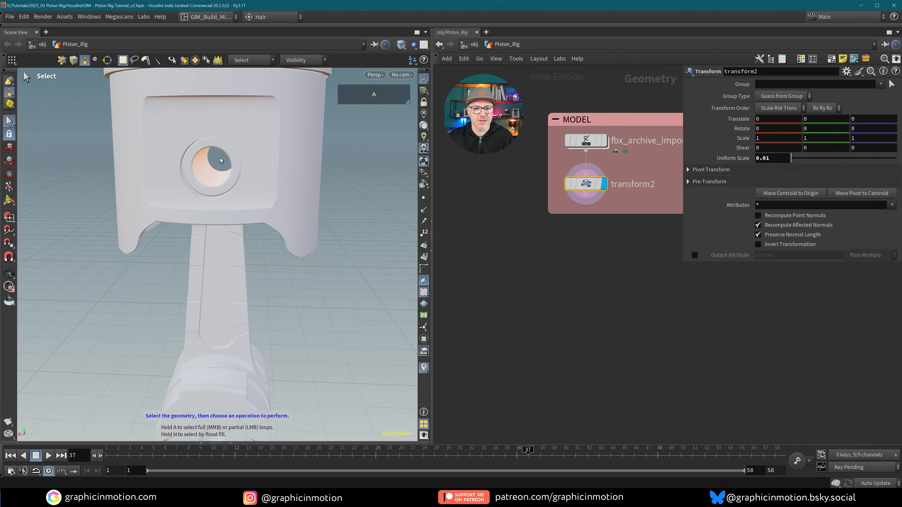
mouse_move(220, 157)
alt+mouse_down()
mouse_move(245, 173)
mouse_move(195, 170)
mouse_move(226, 171)
alt+mouse_up()
mouse_move(228, 171)
alt+mouse_down()
mouse_move(174, 159)
mouse_move(234, 173)
alt+mouse_up()
alt+right_drag(234, 173, 192, 213)
alt+drag(232, 177, 265, 183)
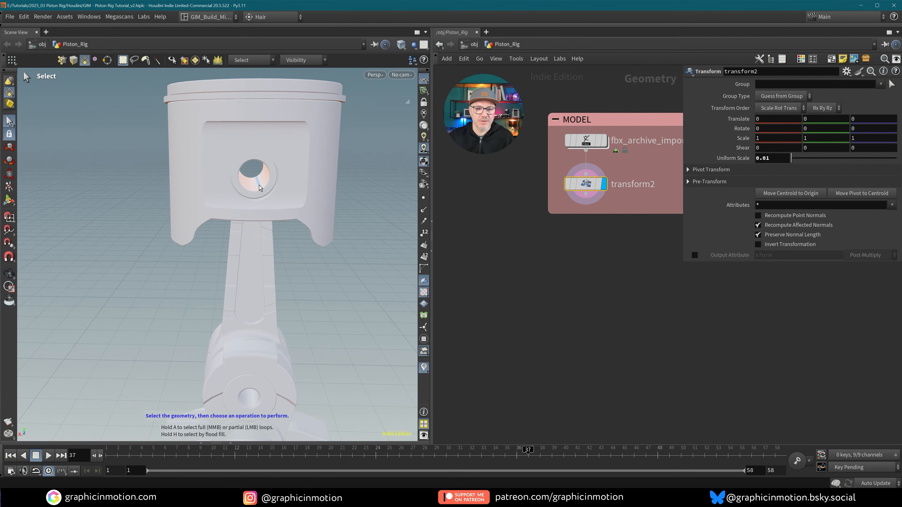
key(Delete)
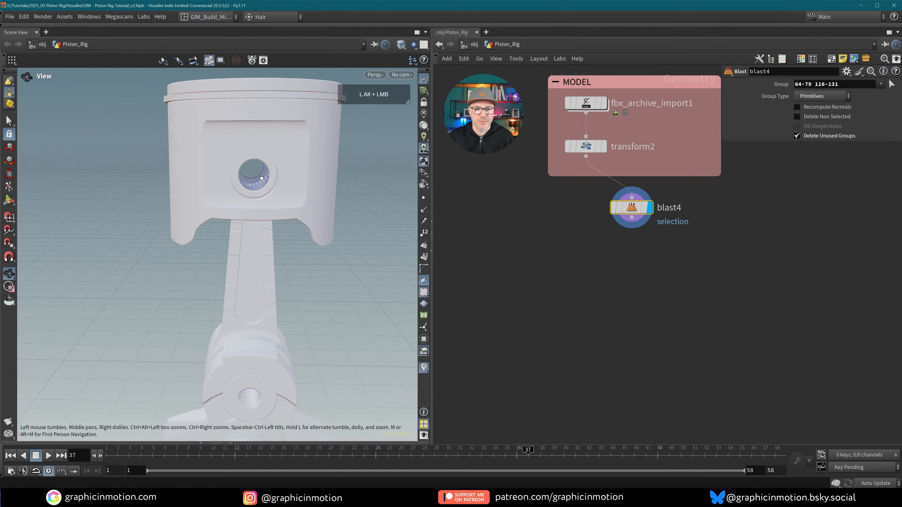
mouse_move(255, 175)
alt+mouse_down()
mouse_move(245, 168)
mouse_move(252, 174)
alt+mouse_up()
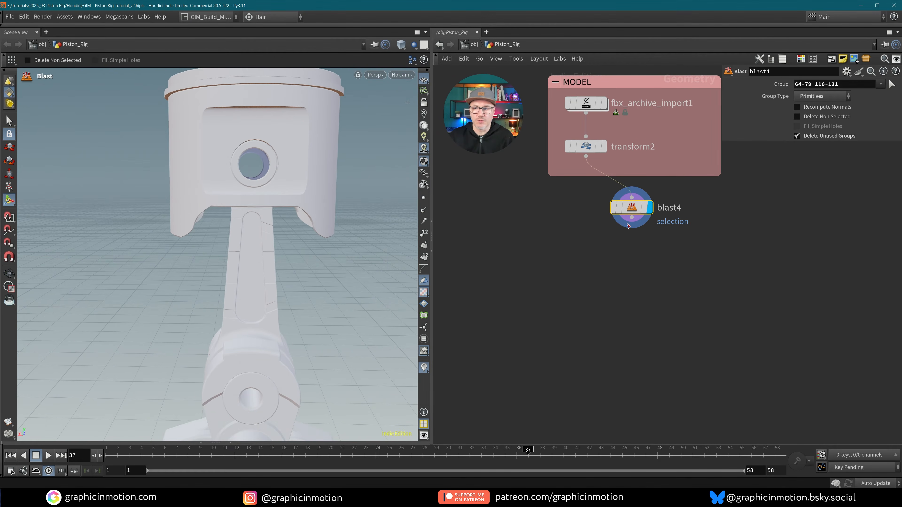
- Move blast4 below the edge of the MODEL group and enable Delete Non Selected to isolate the pin-hole faces
drag(627, 226, 518, 224)
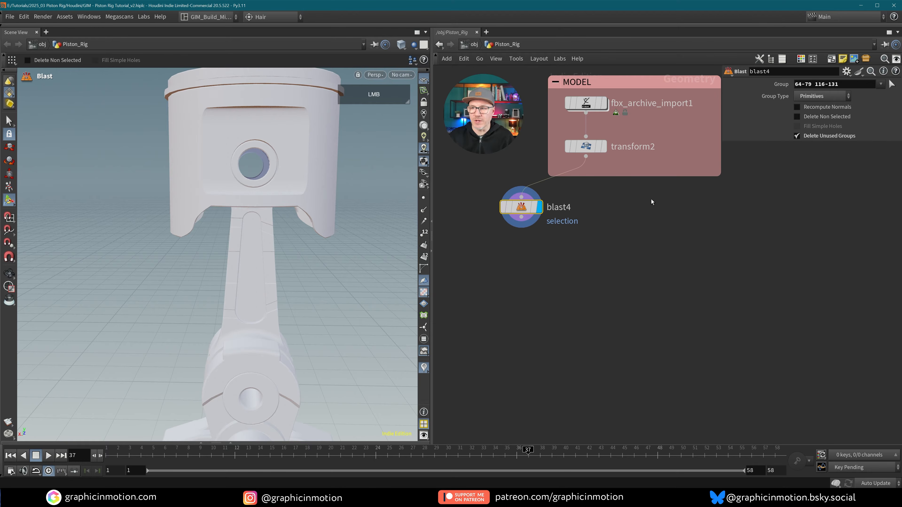
click(797, 116)
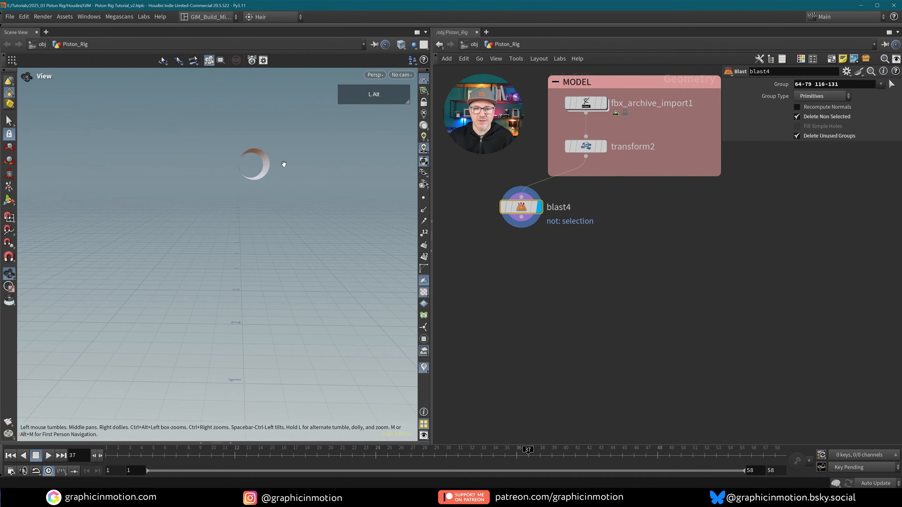
alt+drag(232, 202, 426, 241)
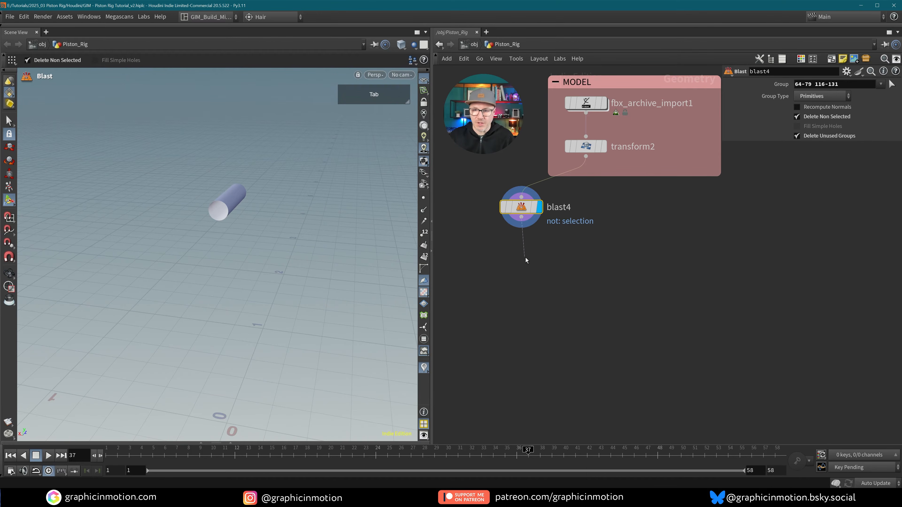
- Append an Extract Centroid node to blast4 and set its Run Over option to Detail
key(Tab)
text(extr ce)
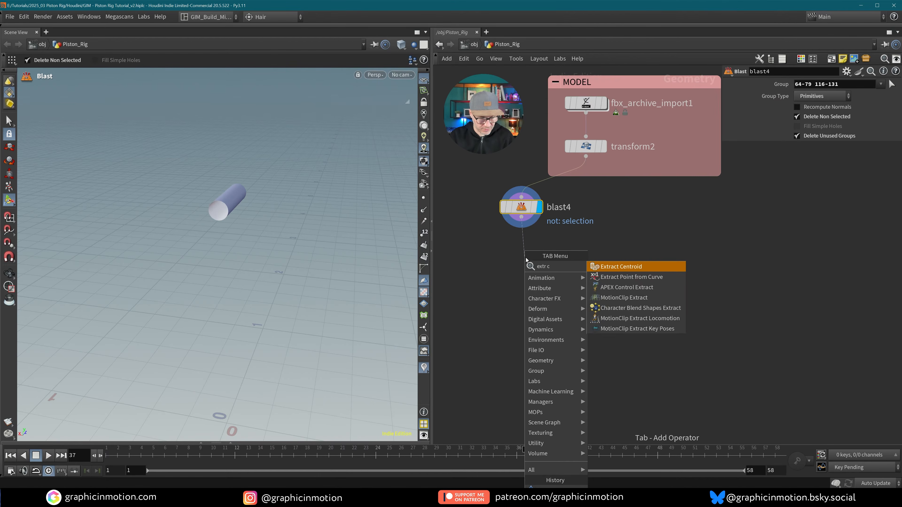
click(634, 270)
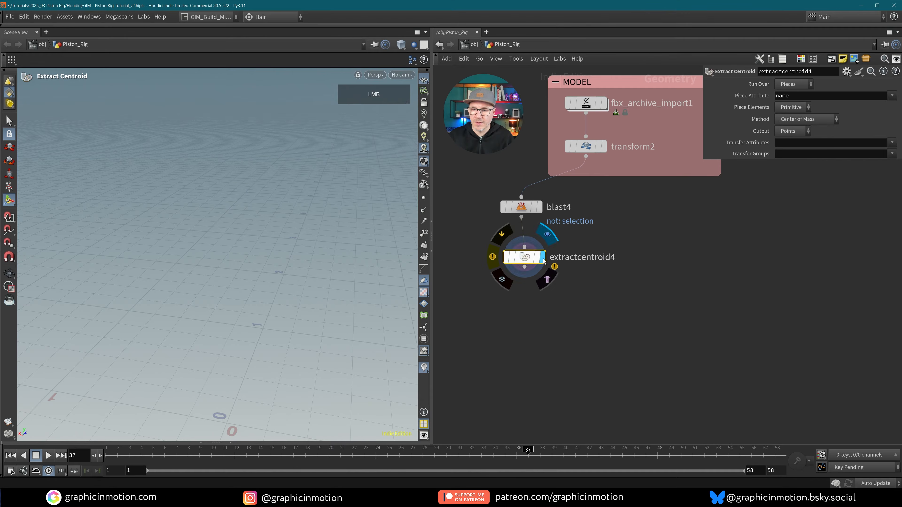
click(520, 253)
click(788, 83)
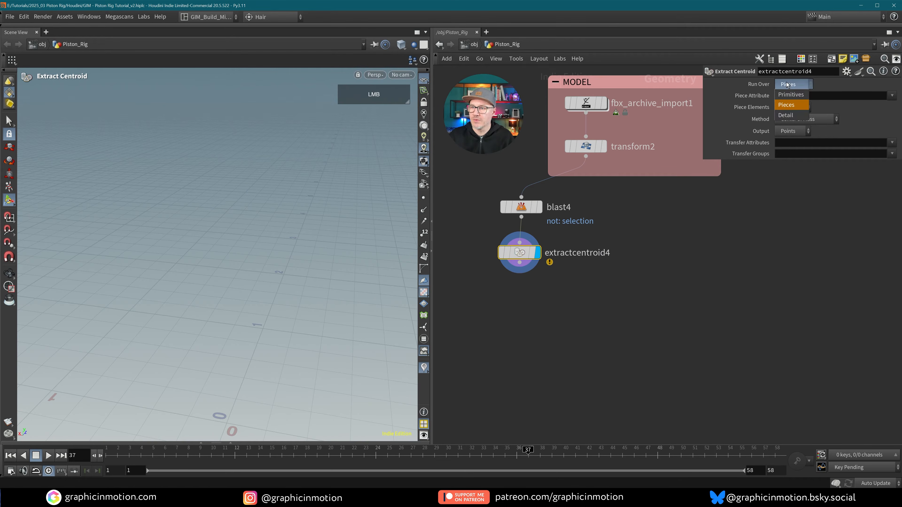
click(788, 116)
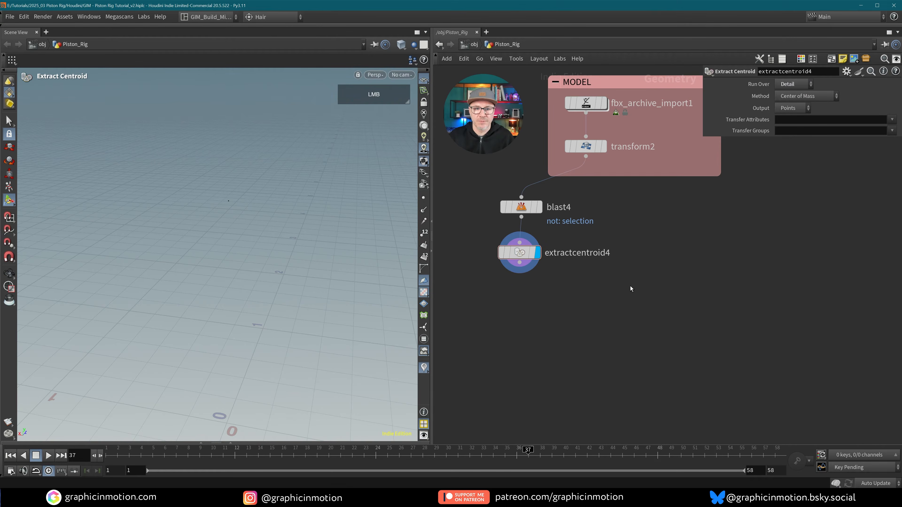
- Reveal the geometry spreadsheet below the viewport and check the extracted centroid point's position values
alt+drag(270, 206, 303, 210)
alt+right_drag(266, 236, 258, 215)
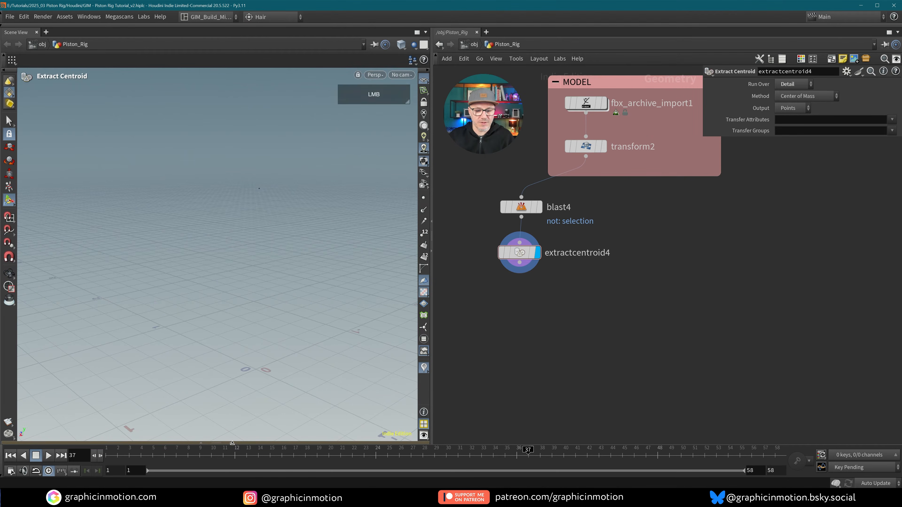
click(201, 443)
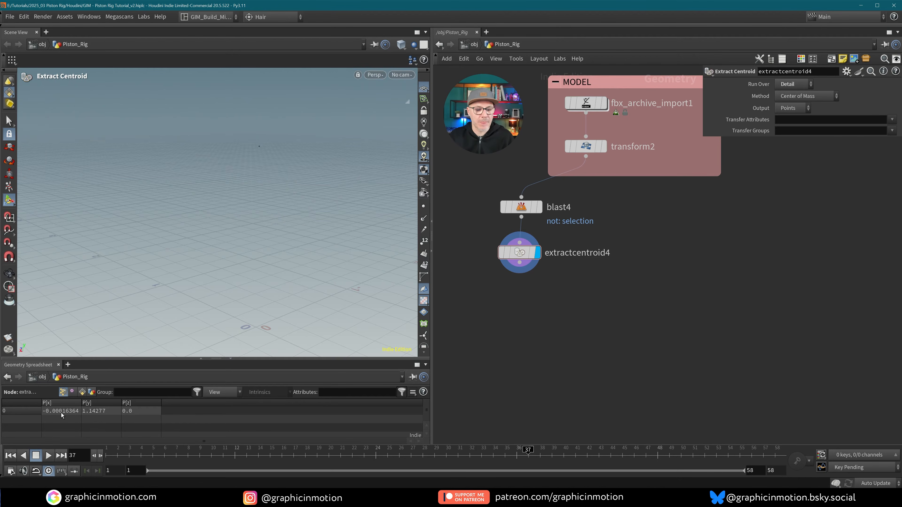
mouse_move(62, 413)
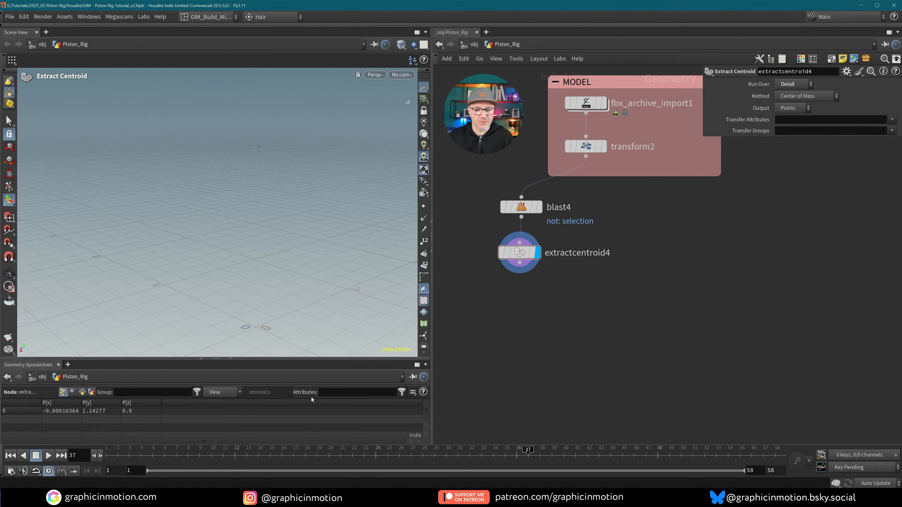
- Add a Point Wrangle, wire extractcentroid4 into its first input, and set its display flag
middle_drag(529, 309, 543, 325)
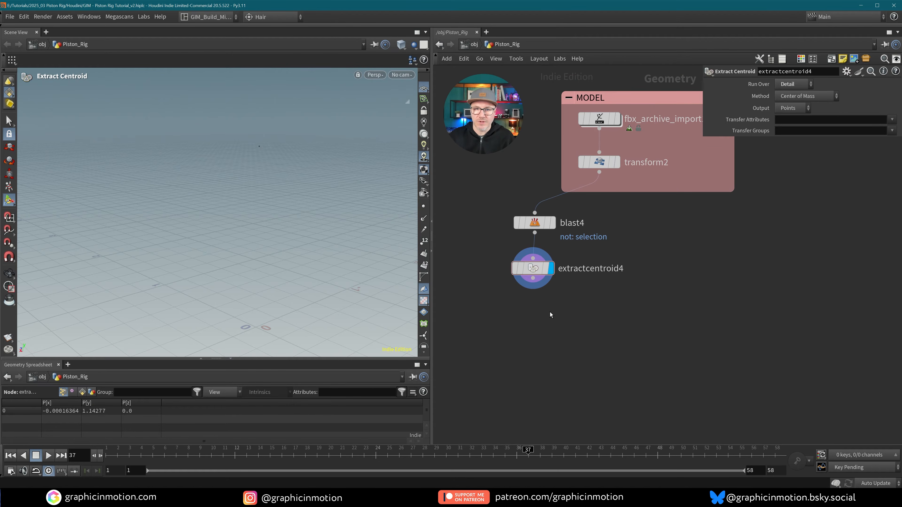
key(Tab)
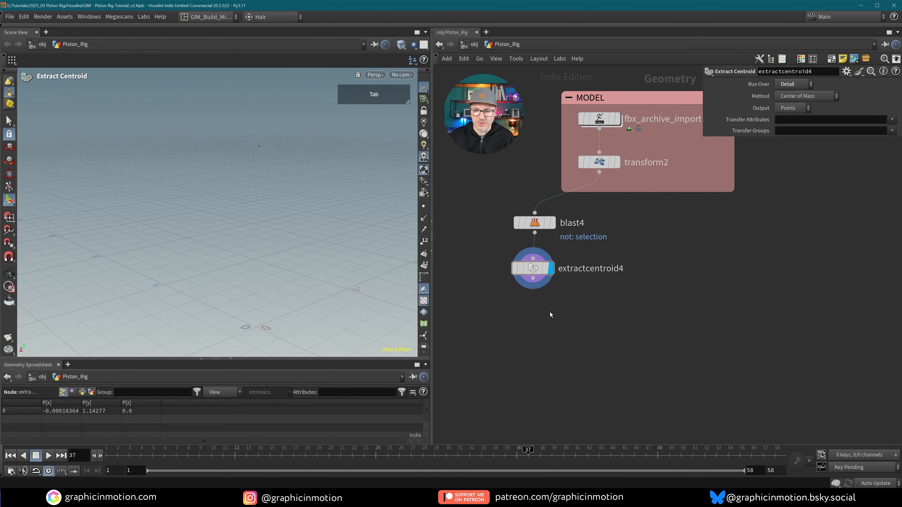
text(point wr)
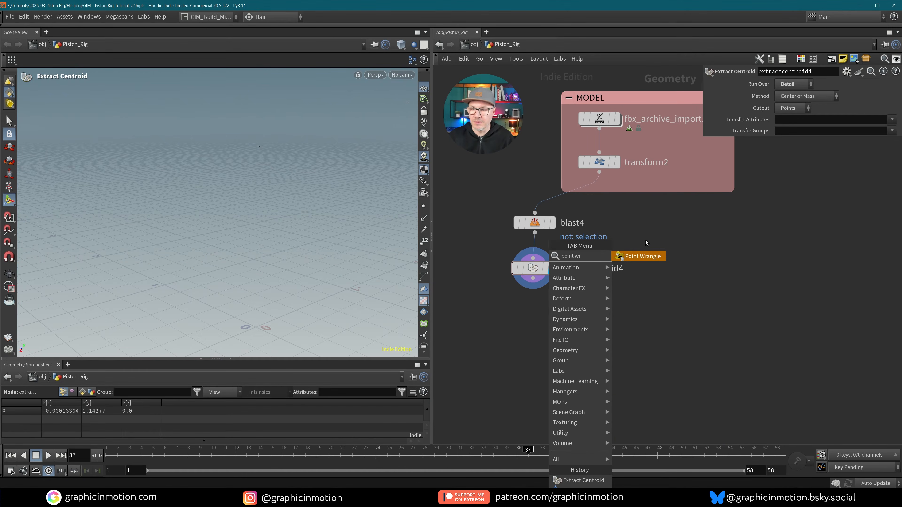
key(Return)
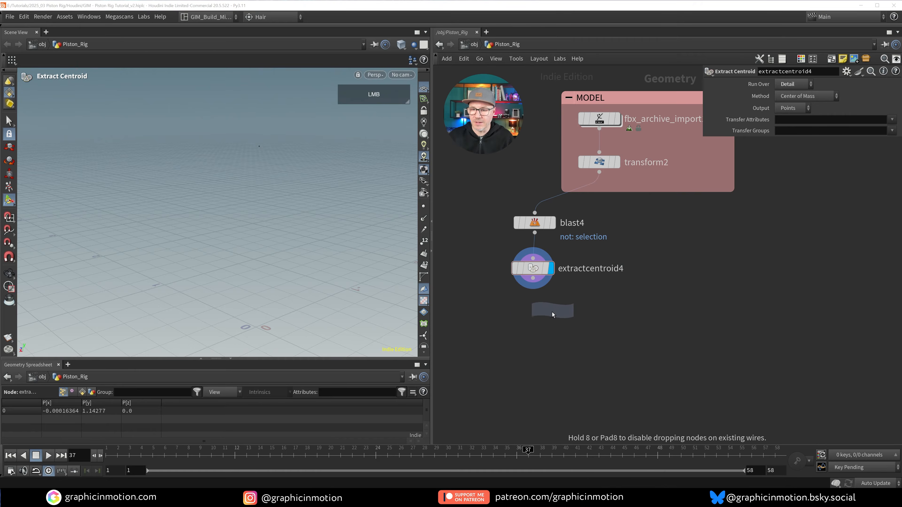
click(534, 316)
drag(533, 278, 533, 325)
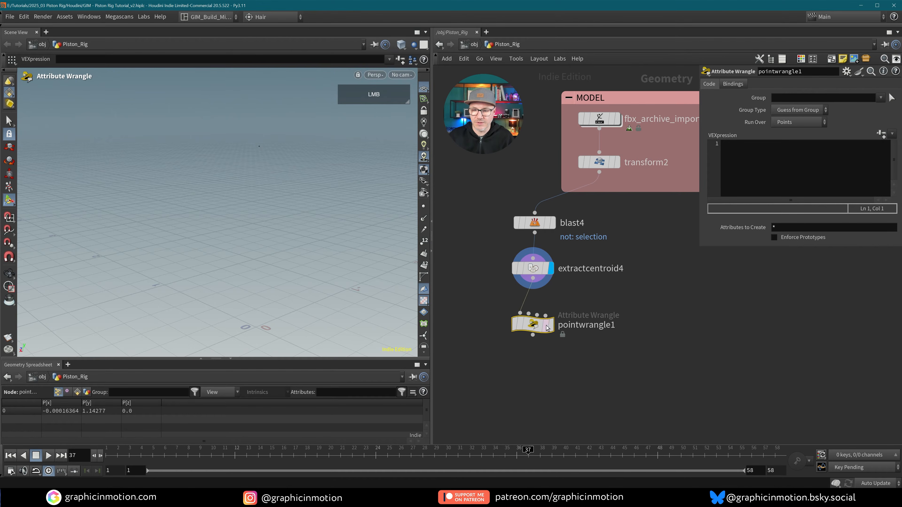
click(551, 325)
- Enter the VEX expression @P = set(0, @P.y, 0); in the point wrangle's expanded editor and accept it
drag(700, 246, 683, 266)
key(alt+e)
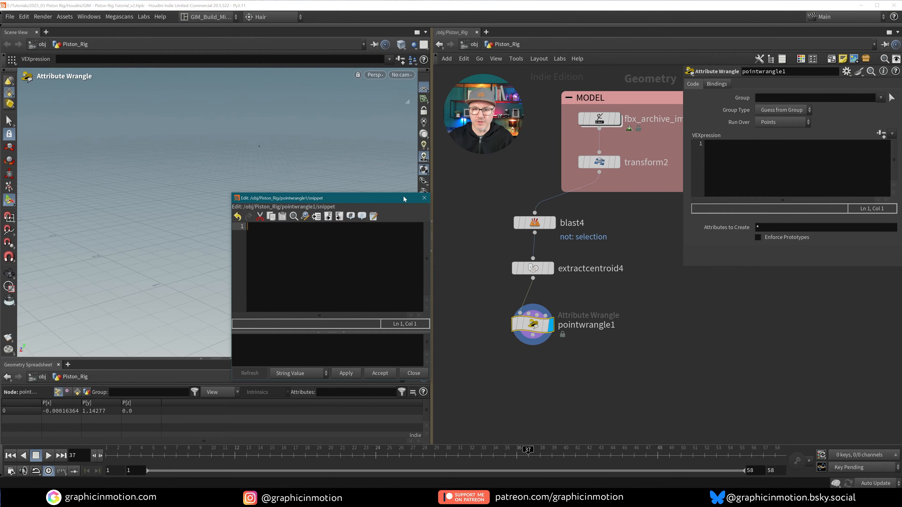
drag(404, 198, 383, 202)
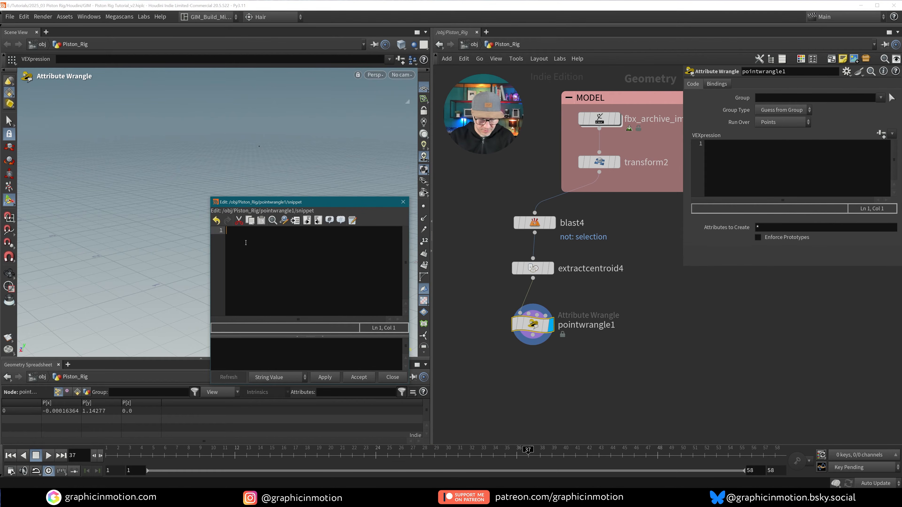
text(@P = set();)
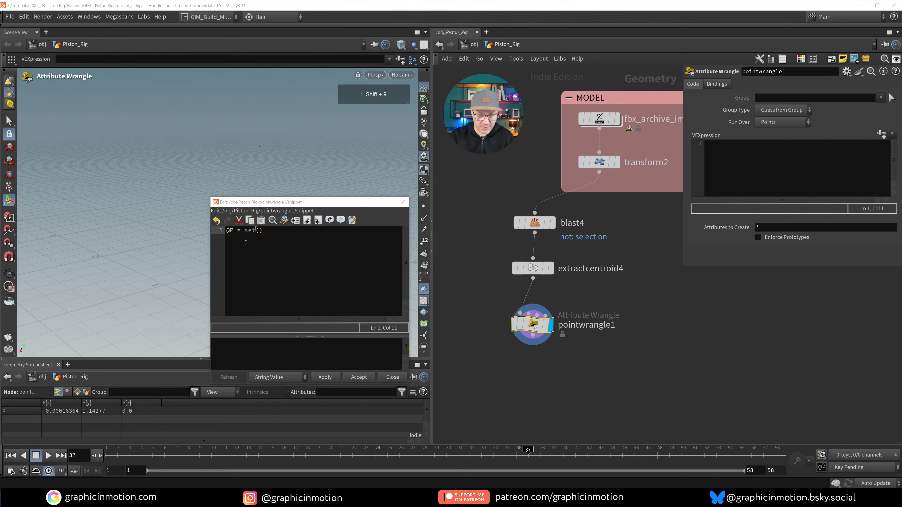
click(259, 231)
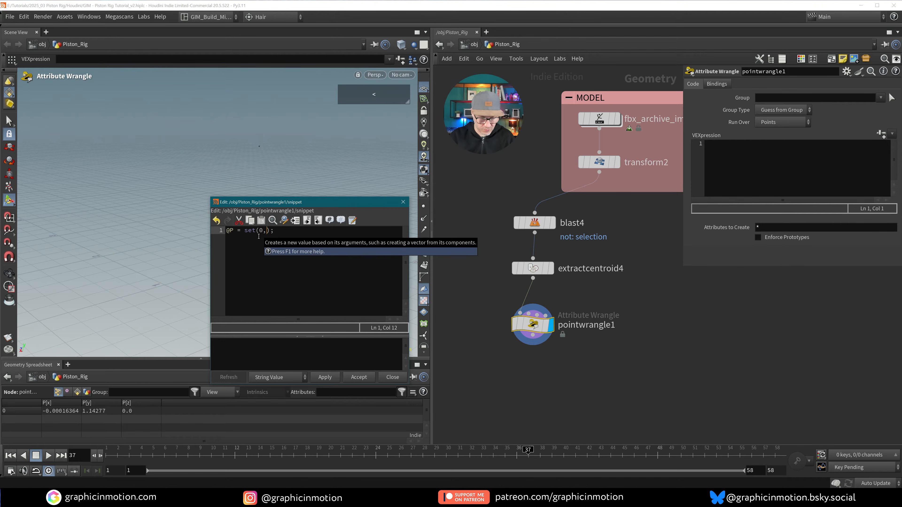
key(ctrl+alt)
text(P.y,)
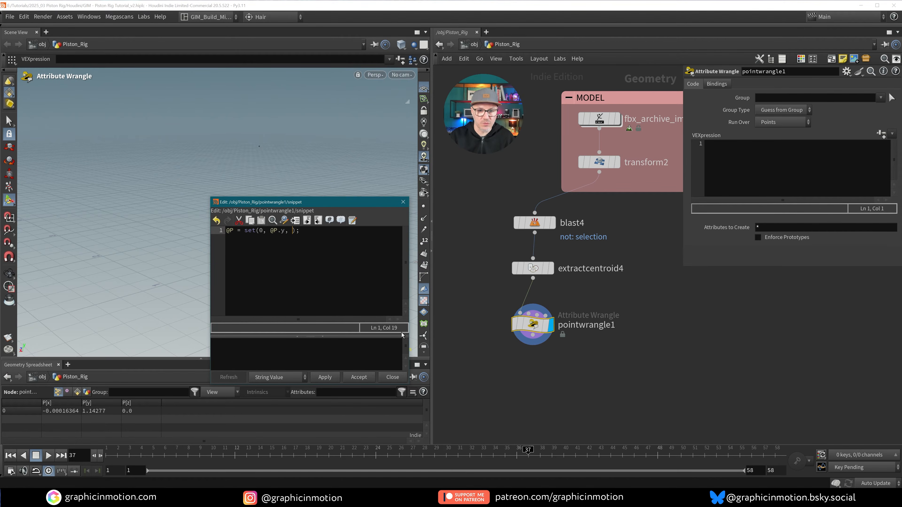
text( 0)
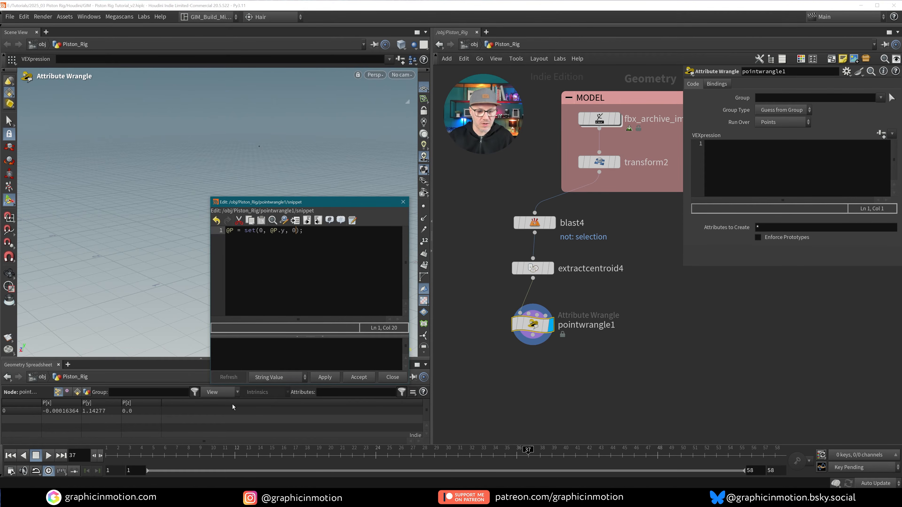
click(318, 377)
click(358, 378)
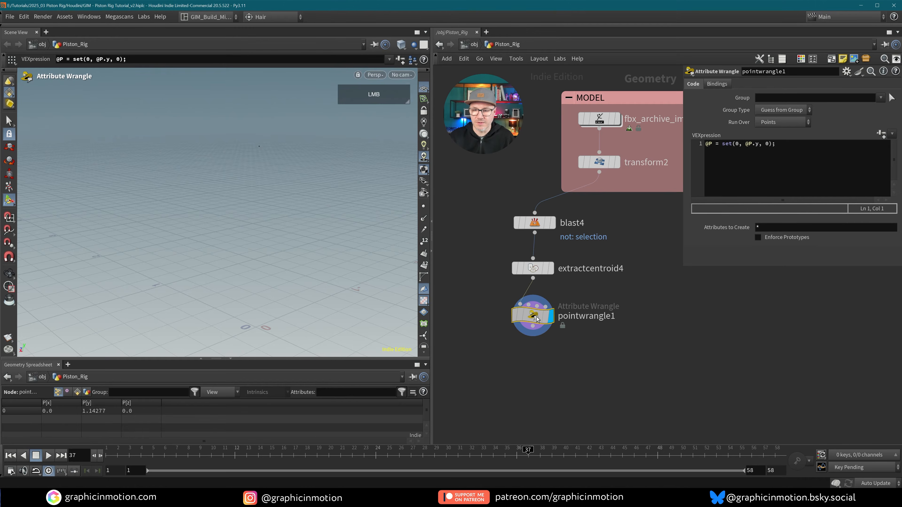
drag(547, 308, 546, 297)
- Blast the inner faces of the connecting rod's lower hole from transform2, placing the Blast node on its own branch beside blast4
middle_drag(577, 403, 524, 410)
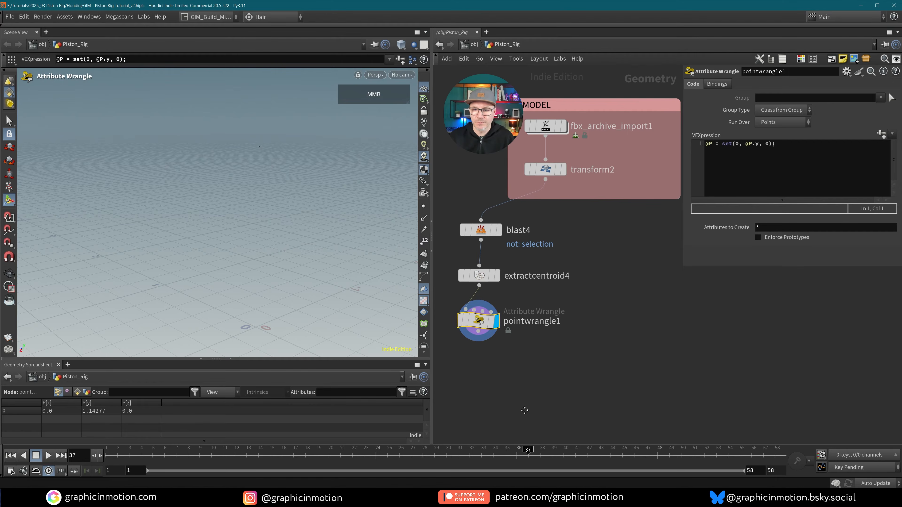
click(563, 170)
alt+drag(327, 298, 270, 294)
alt+middle_drag(270, 294, 267, 242)
alt+drag(267, 244, 266, 239)
click(8, 125)
key(a)
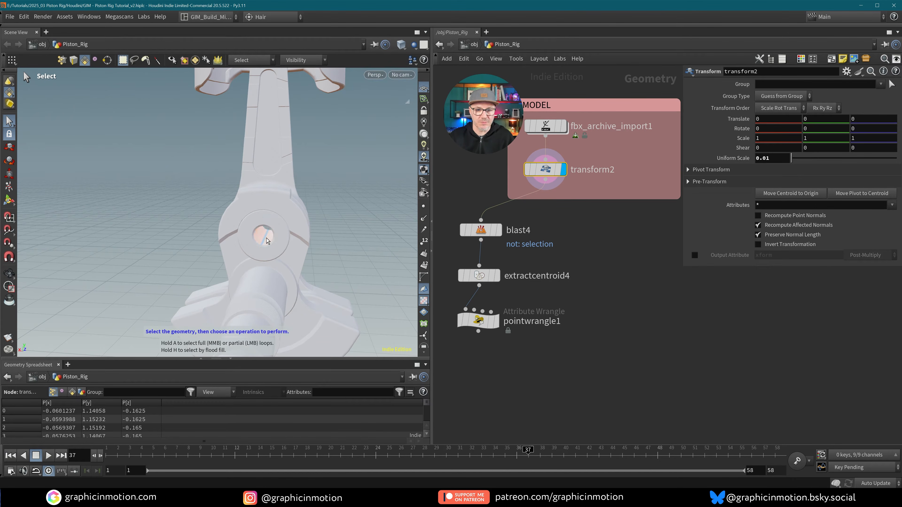
middle_click(266, 241)
key(Delete)
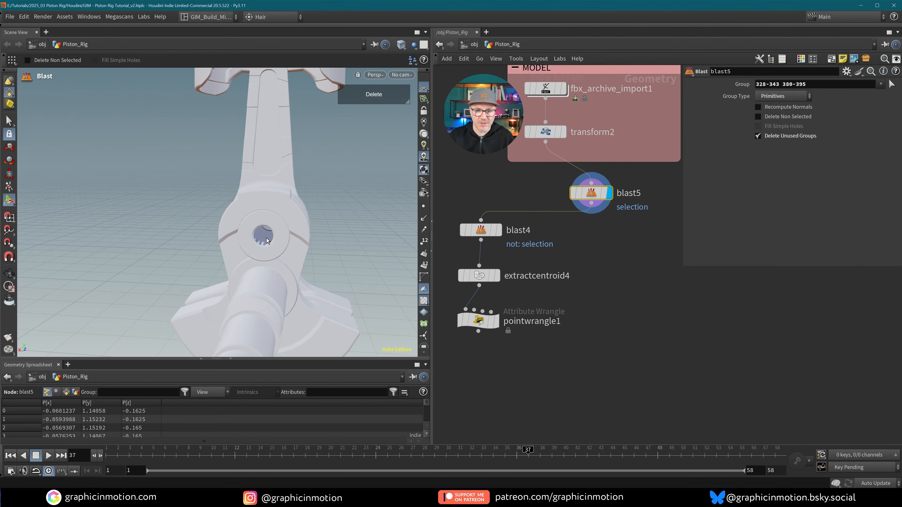
drag(588, 212, 608, 235)
middle_drag(614, 295, 576, 258)
- Duplicate the extractcentroid4 and pointwrangle1 nodes together and place the copies below blast5
drag(533, 243, 480, 320)
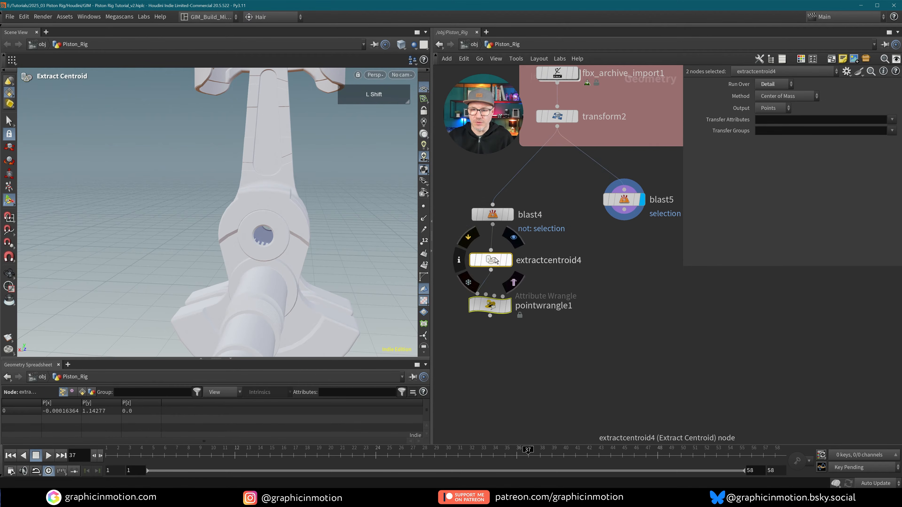
shift+drag(496, 261, 485, 313)
click(513, 225)
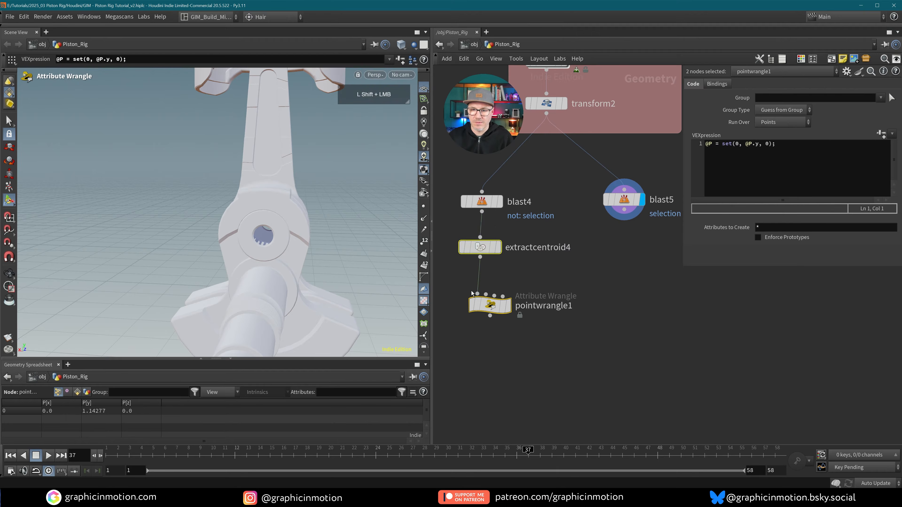
alt+drag(487, 245, 631, 257)
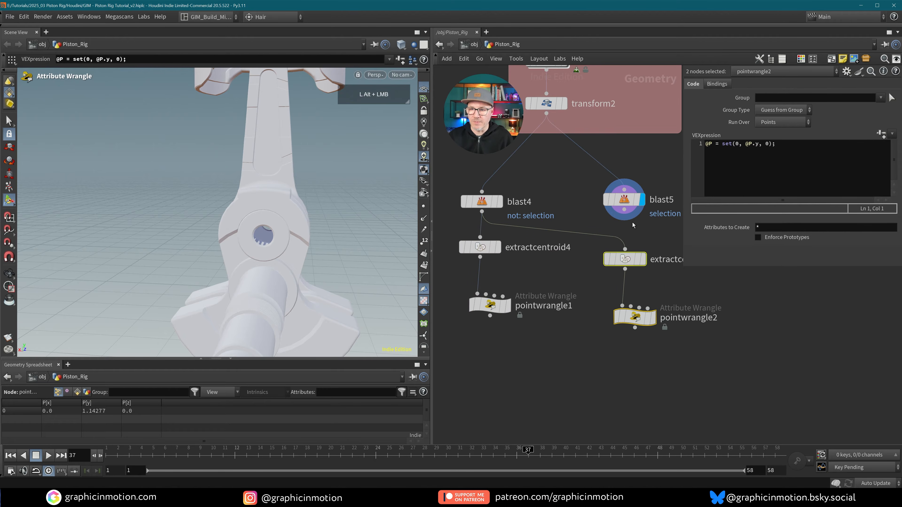
- Wire blast5 into the duplicated Extract Centroid, line up the copied nodes beneath it and display pointwrangle2
drag(625, 210, 626, 247)
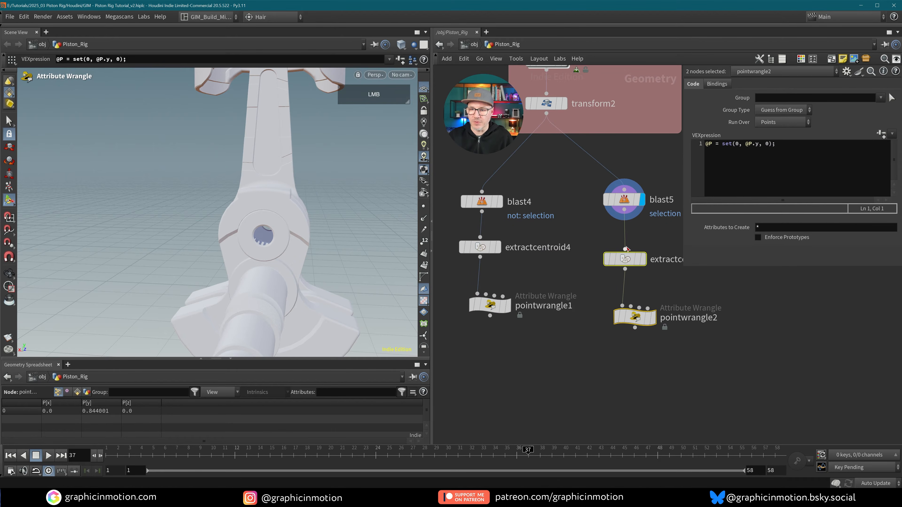
click(653, 317)
drag(667, 317, 665, 305)
- Enable Delete Non Selected on blast5 and select pointwrangle2 to check its point
click(628, 202)
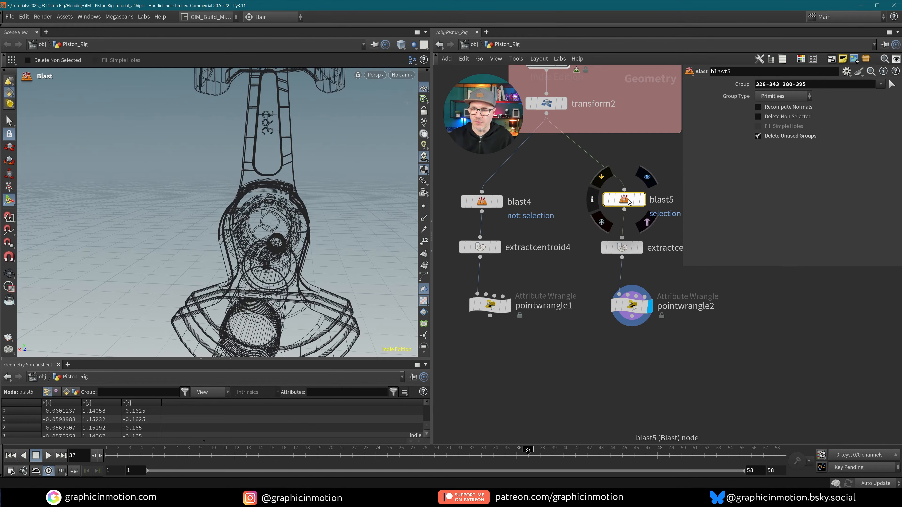
click(758, 117)
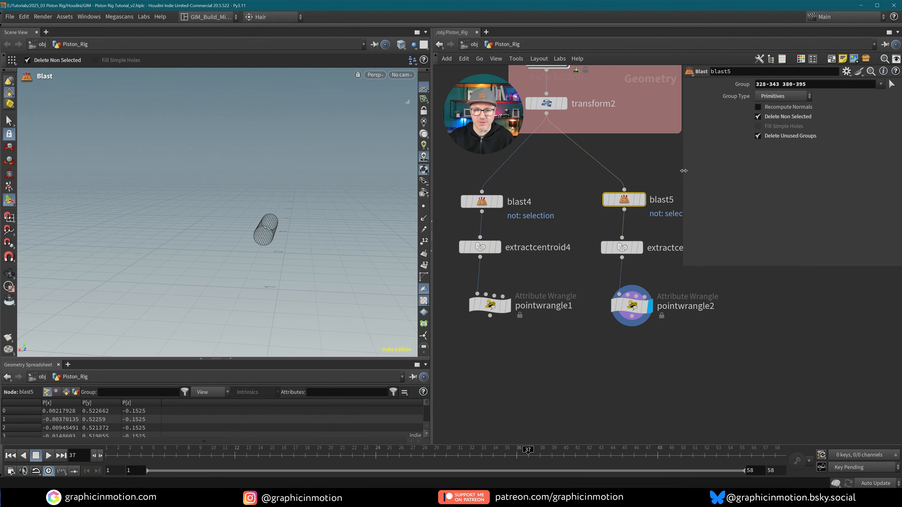
click(638, 307)
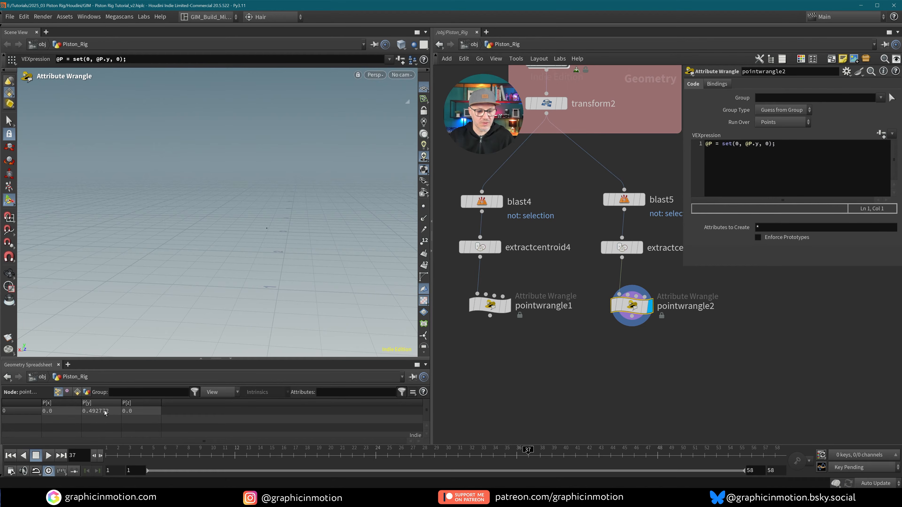
- Display transform2 with wireframe over the shading and bring the hole in the crankshaft's end face into view
middle_drag(641, 336, 568, 365)
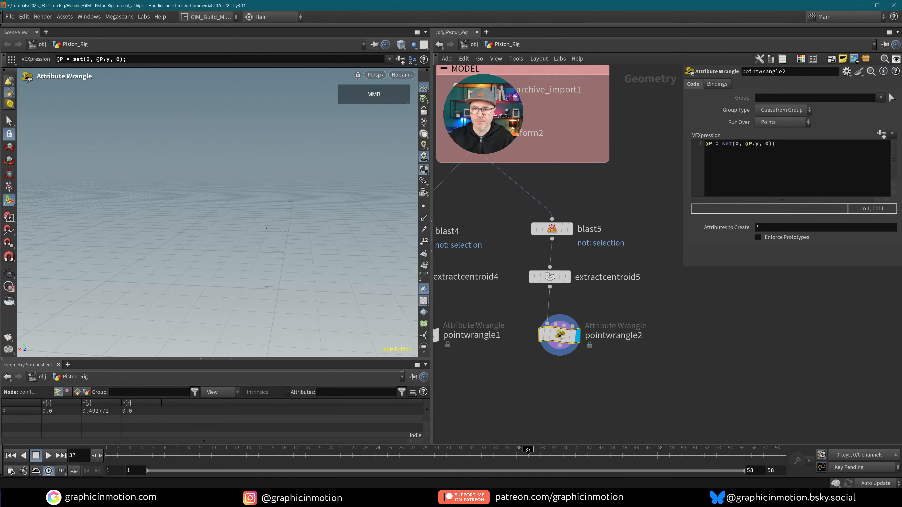
click(493, 133)
alt+right_drag(301, 239, 261, 284)
alt+middle_drag(280, 287, 284, 264)
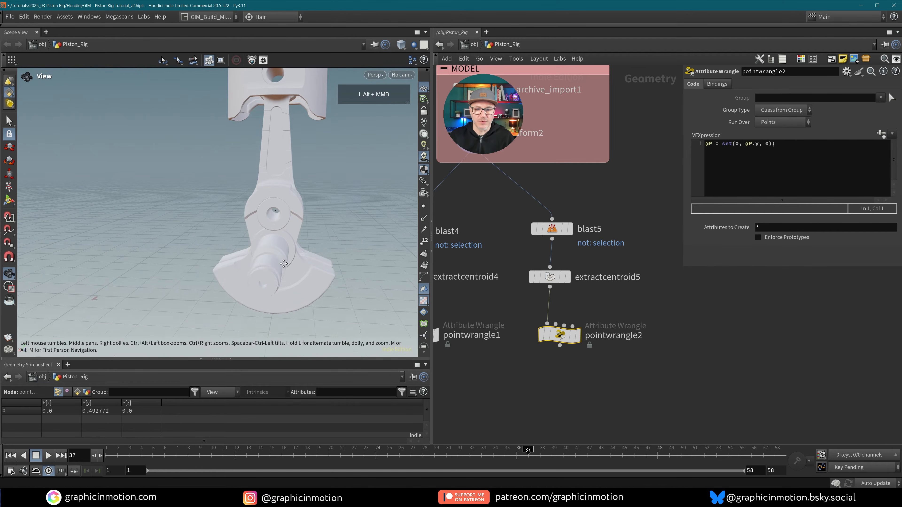
alt+drag(249, 264, 313, 247)
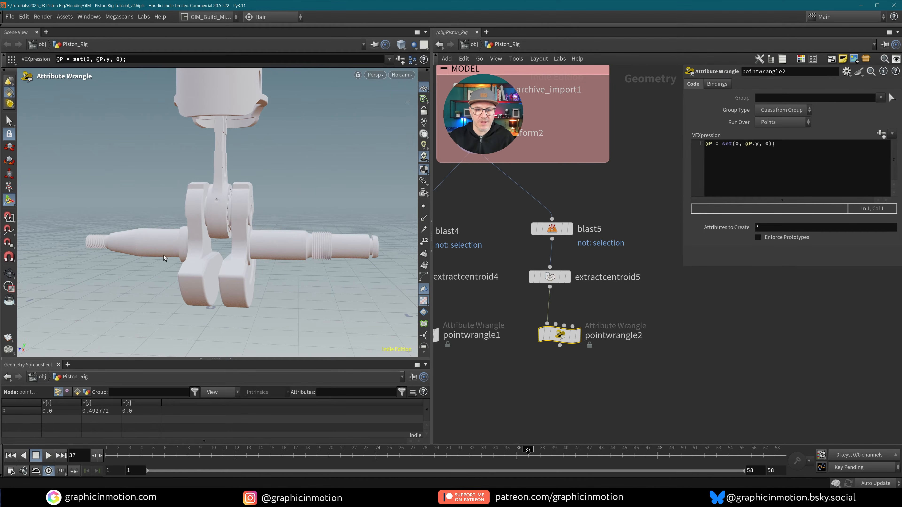
alt+right_drag(292, 256, 319, 253)
mouse_move(267, 254)
alt+mouse_down()
mouse_move(323, 244)
mouse_move(155, 248)
mouse_move(328, 256)
mouse_move(251, 256)
alt+mouse_up()
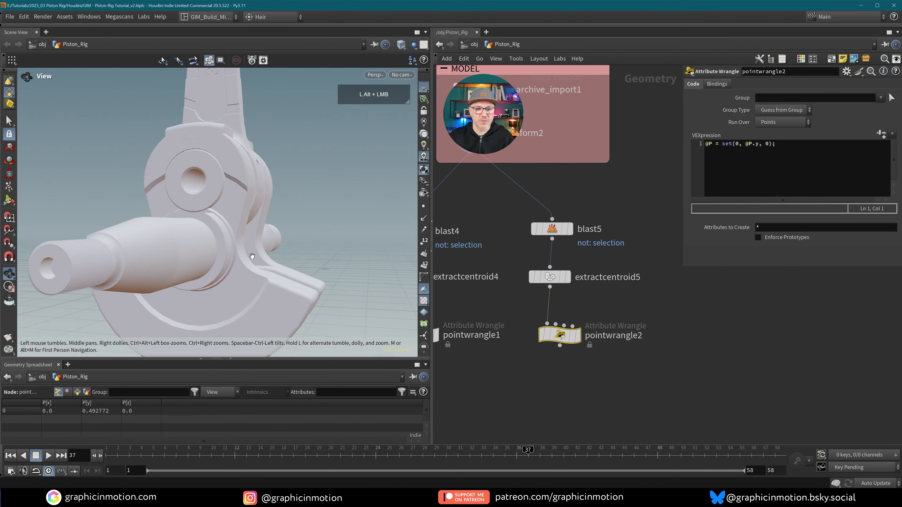
key(Return)
mouse_move(205, 232)
alt+mouse_down()
mouse_move(319, 241)
mouse_move(358, 258)
mouse_move(114, 247)
mouse_move(274, 235)
alt+mouse_up()
key(shift+w)
key(Escape)
key(Return)
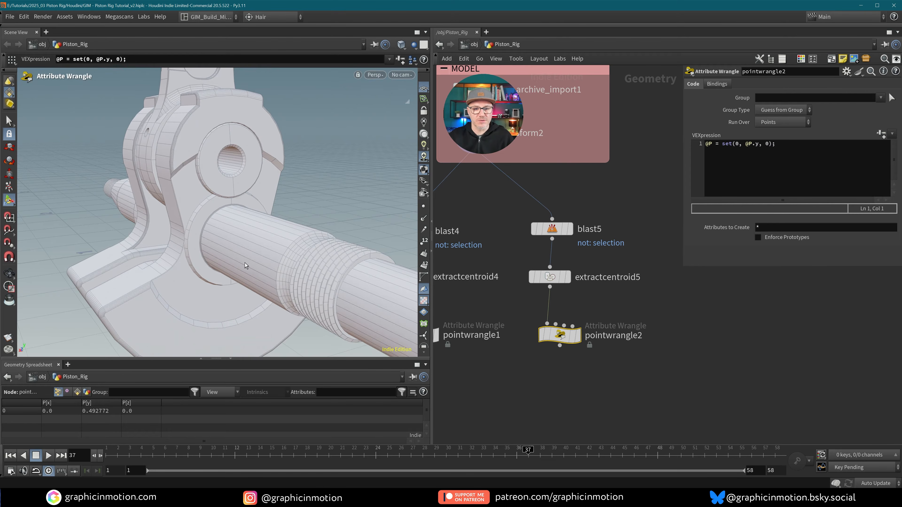
key(Escape)
alt+drag(245, 263, 271, 272)
key(Return)
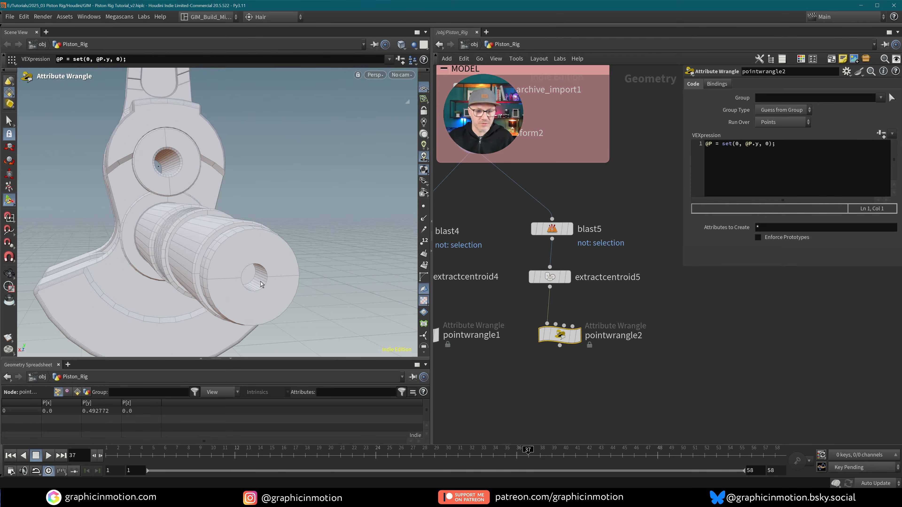
- Blast the full loop of inner faces of the crankshaft's end hole from transform2
key(s)
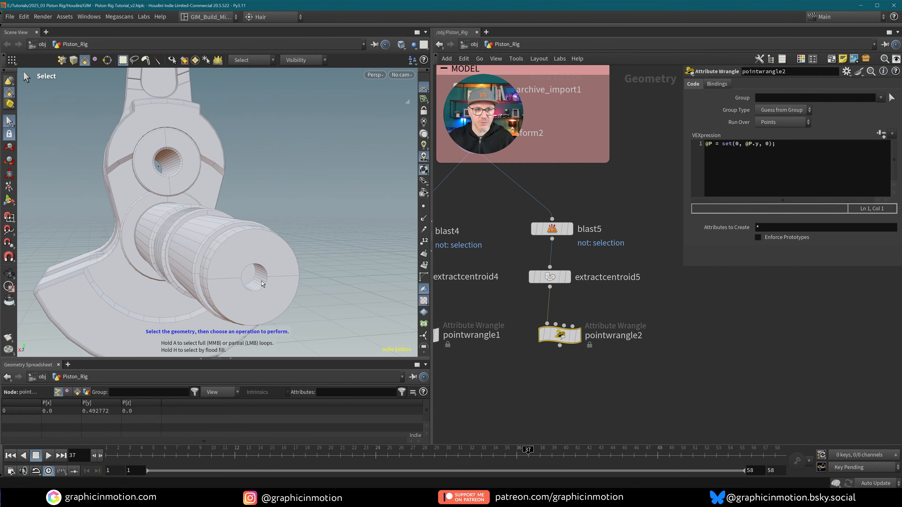
key(a)
middle_click(261, 282)
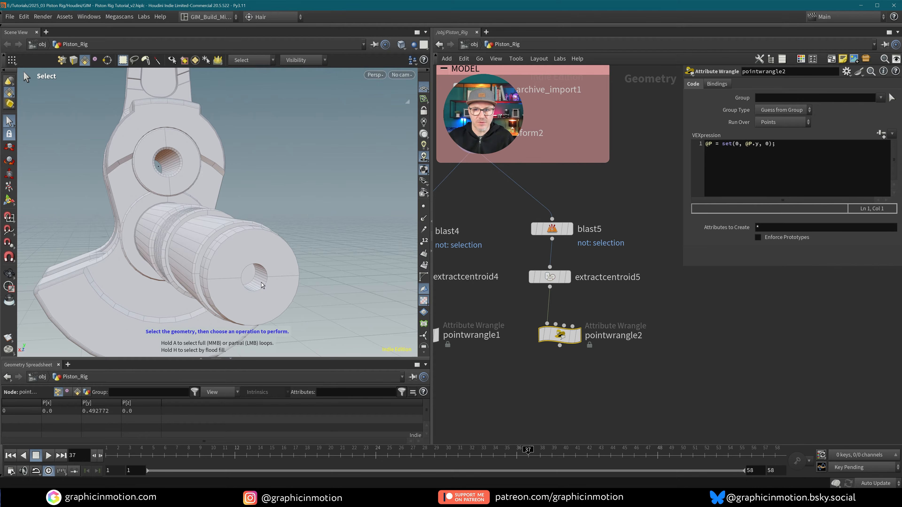
click(476, 134)
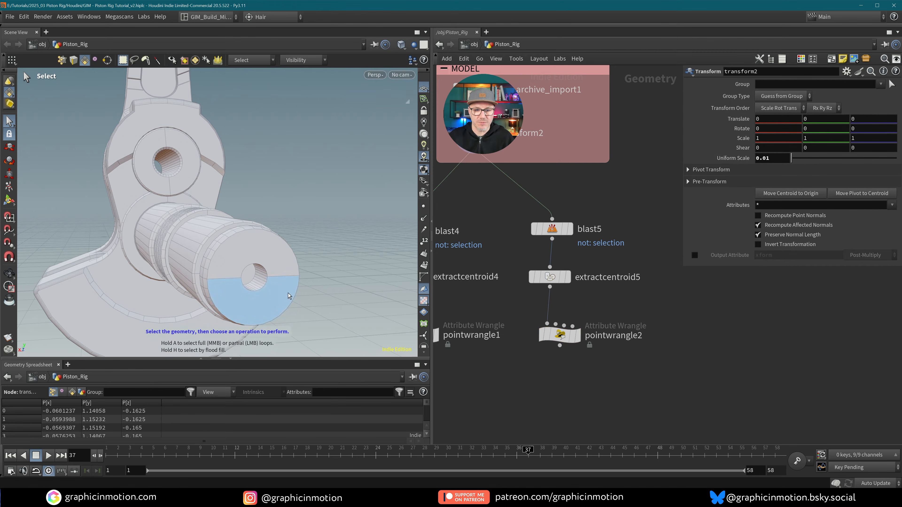
key(a)
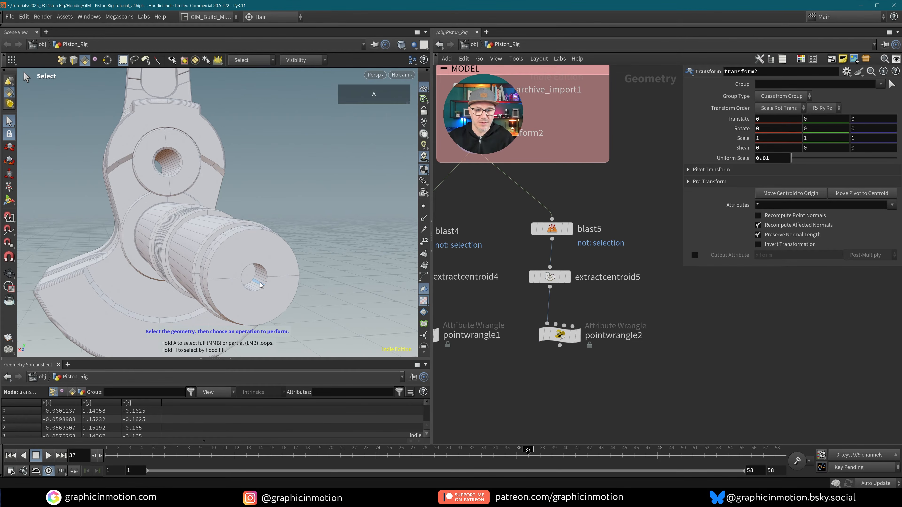
middle_click(260, 283)
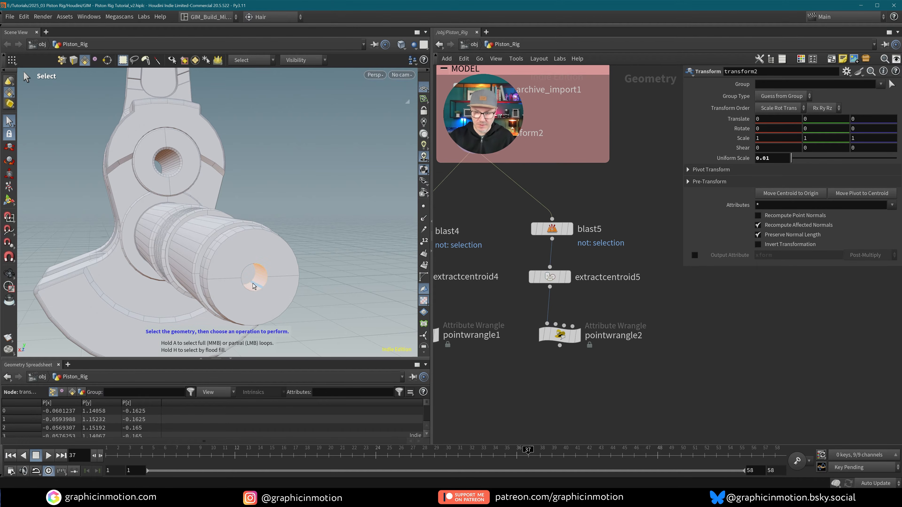
key(Delete)
- Place blast6 on its own branch beside blast5 and reconnect blast4 and blast5 directly to transform2
scroll(589, 324, down, 3)
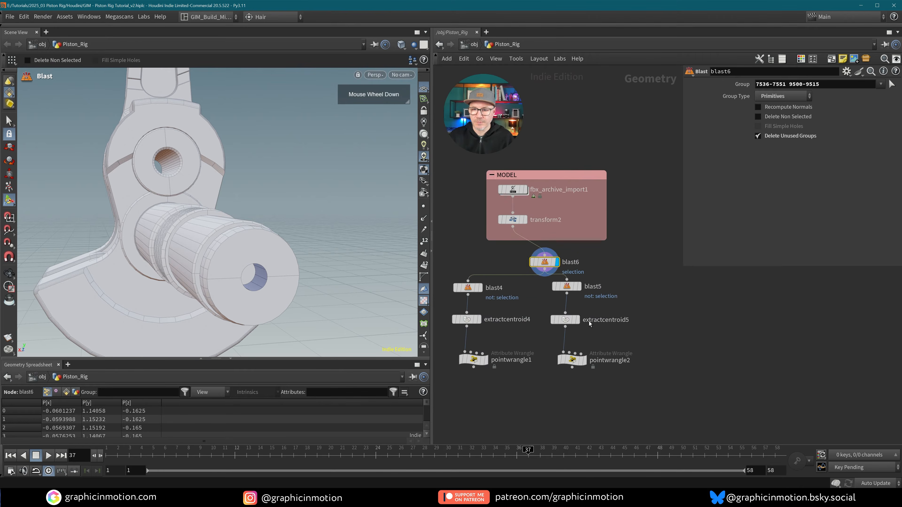
drag(545, 262, 635, 260)
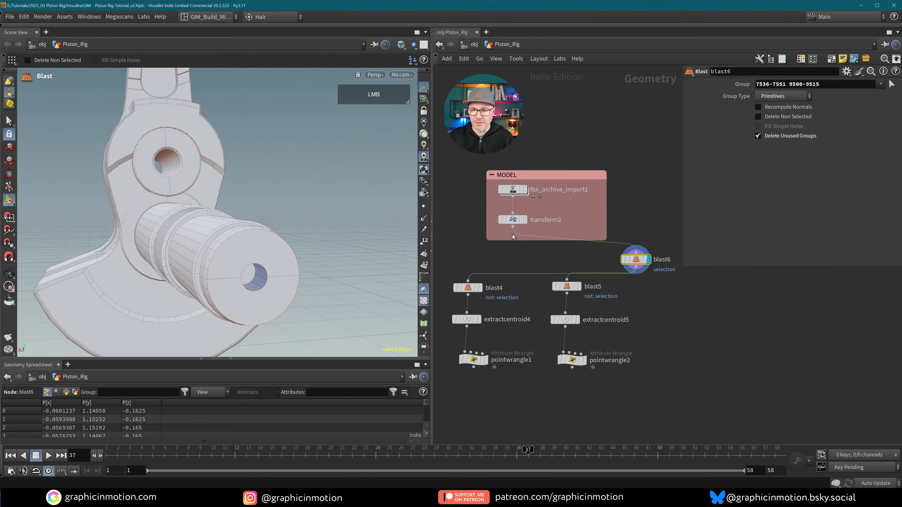
drag(512, 227, 566, 280)
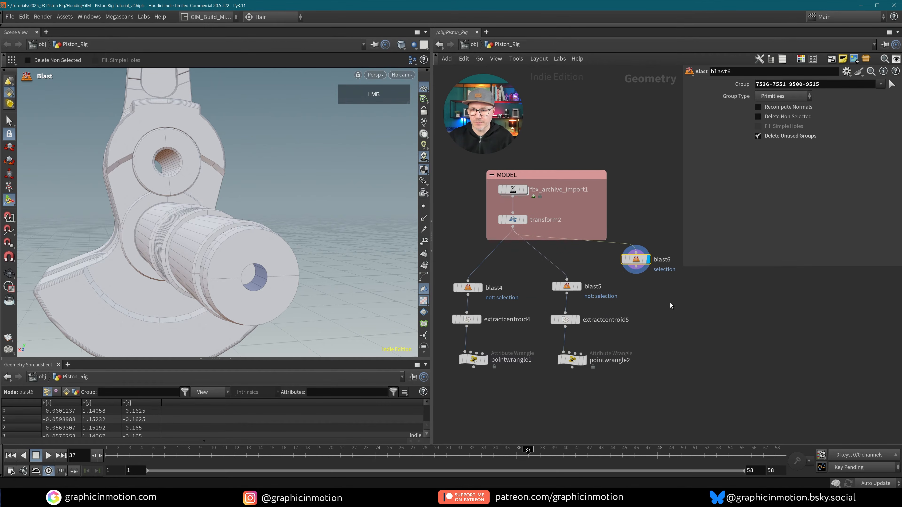
middle_drag(671, 306, 573, 304)
drag(539, 258, 568, 287)
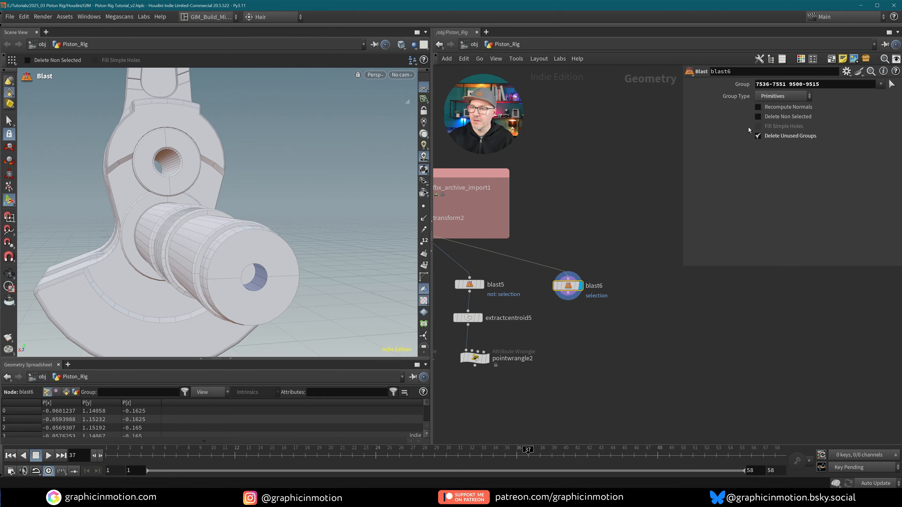
- Enable Delete Non Selected on blast6 to keep only the crankshaft hole's inner faces
click(758, 117)
middle_drag(456, 310, 508, 255)
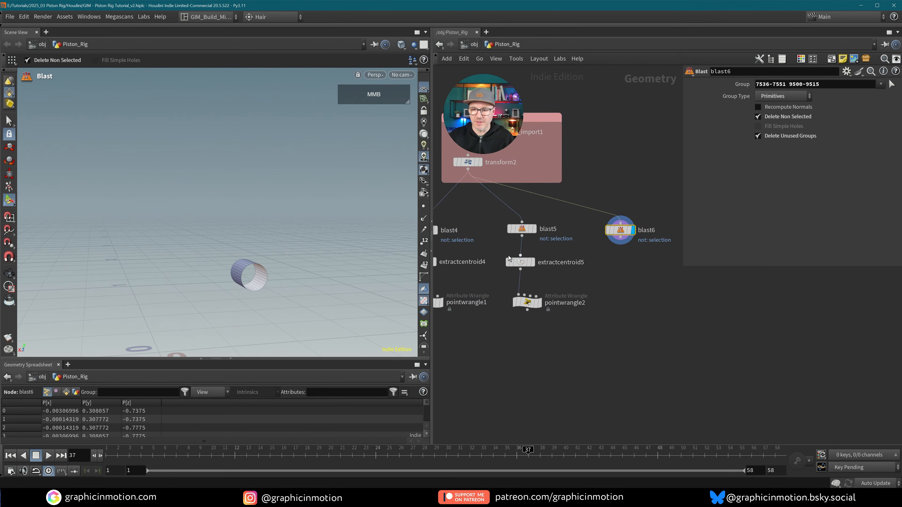
alt+drag(319, 272, 382, 280)
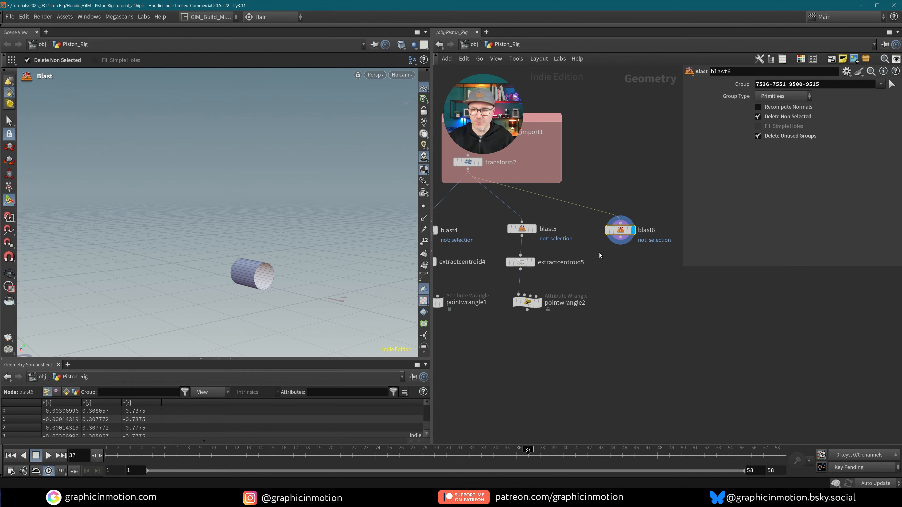
- Duplicate extractcentroid5 and pointwrangle2 onto the blast6 branch, wiring the copies below it
alt+drag(521, 262, 635, 271)
click(633, 269)
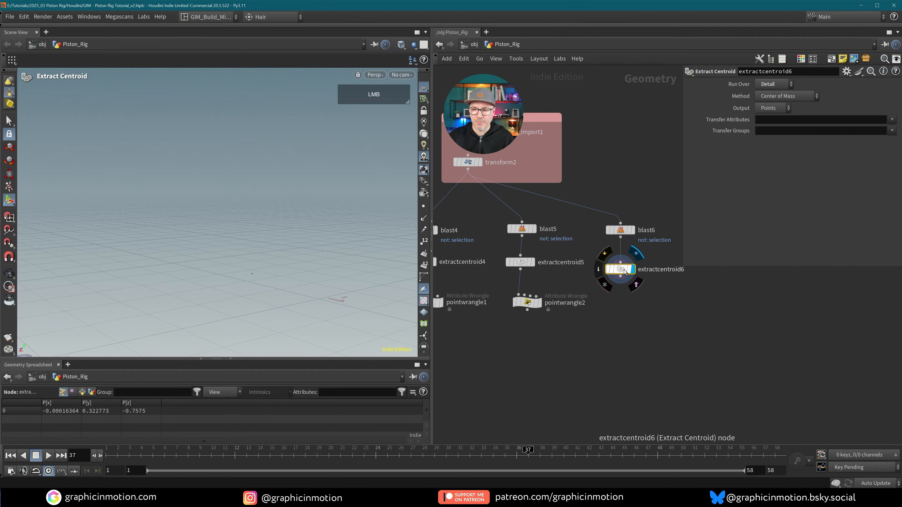
mouse_move(264, 316)
alt+mouse_down()
mouse_move(260, 268)
mouse_move(209, 300)
mouse_move(263, 307)
alt+mouse_up()
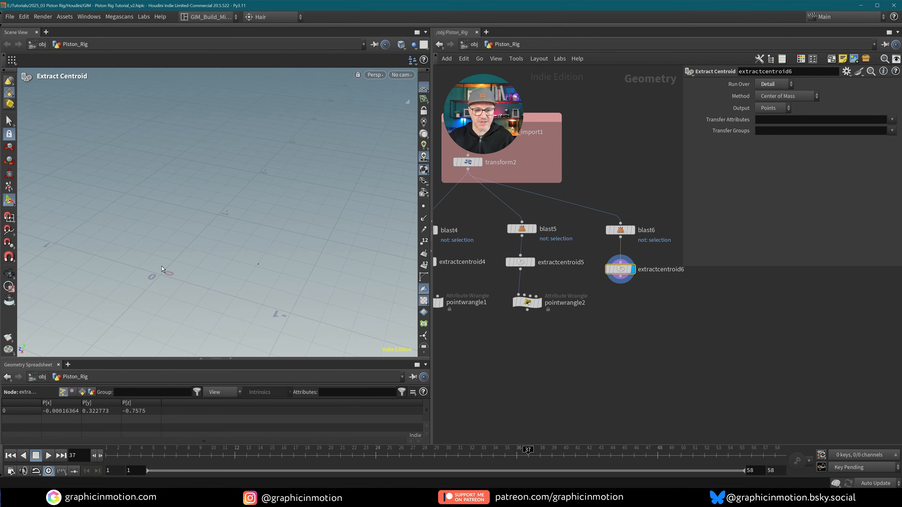
alt+drag(527, 302, 620, 277)
mouse_move(635, 312)
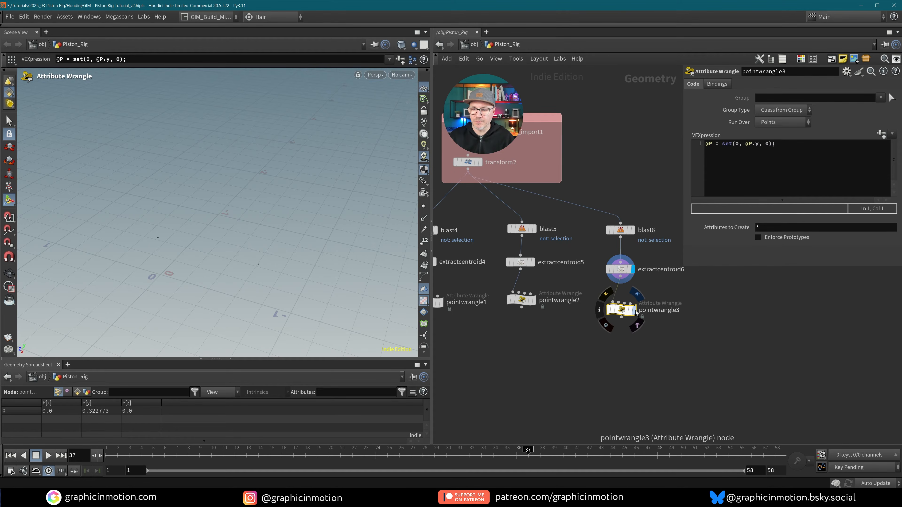
- Combine pointwrangle1, pointwrangle2 and pointwrangle3 in a Merge node and display it
middle_drag(638, 319, 671, 292)
scroll(671, 294, down, 1)
drag(469, 268, 701, 328)
click(579, 324)
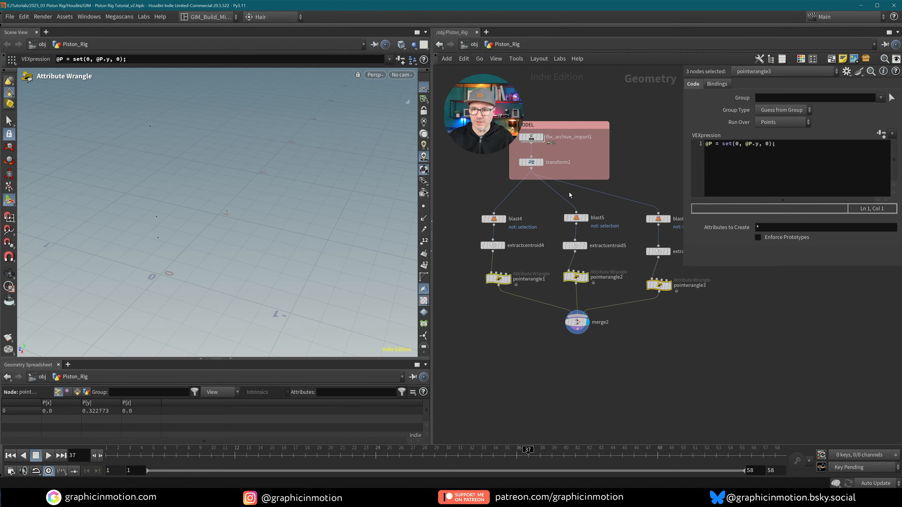
- Template transform2, turn on point display and examine the merged joint points against the piston, rod and crankshaft holes
click(539, 163)
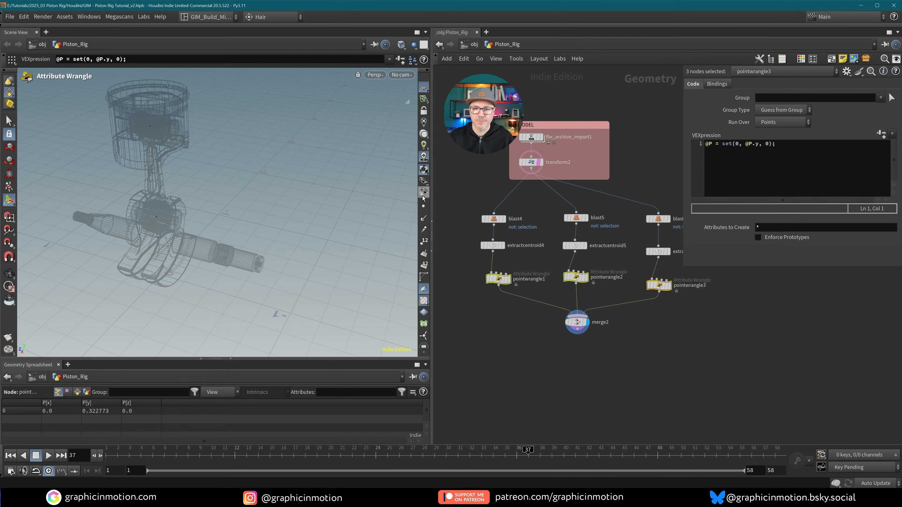
click(423, 206)
alt+drag(225, 234, 183, 200)
alt+right_drag(183, 200, 279, 206)
alt+middle_drag(279, 206, 261, 222)
alt+drag(250, 195, 230, 176)
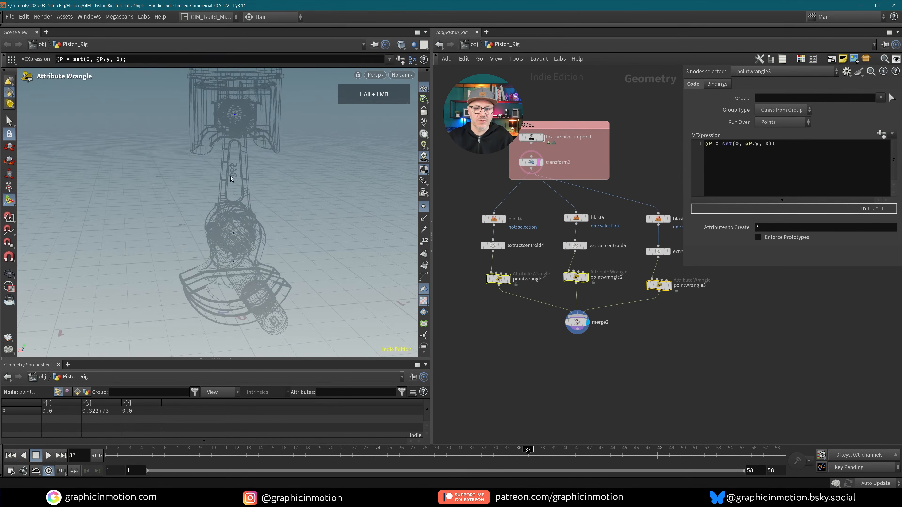
alt+middle_drag(231, 176, 223, 266)
alt+right_drag(234, 222, 306, 213)
alt+drag(257, 233, 317, 241)
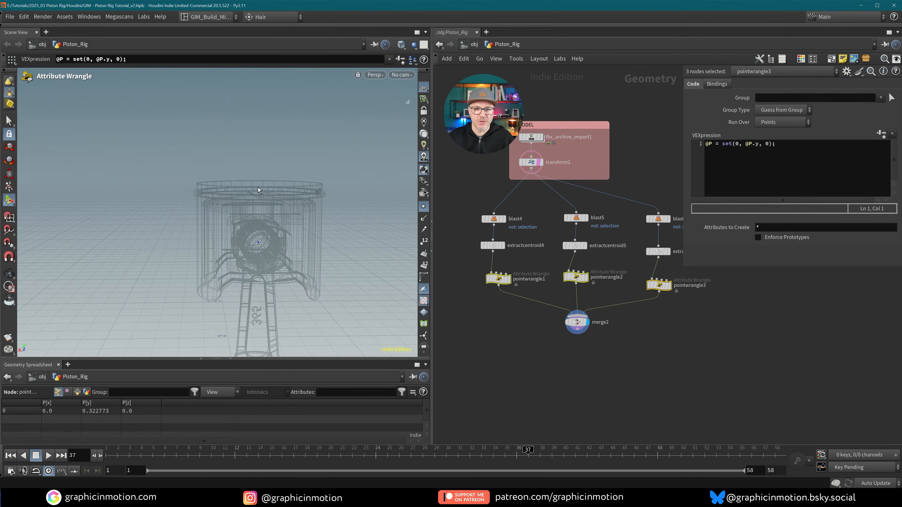
alt+drag(258, 189, 193, 151)
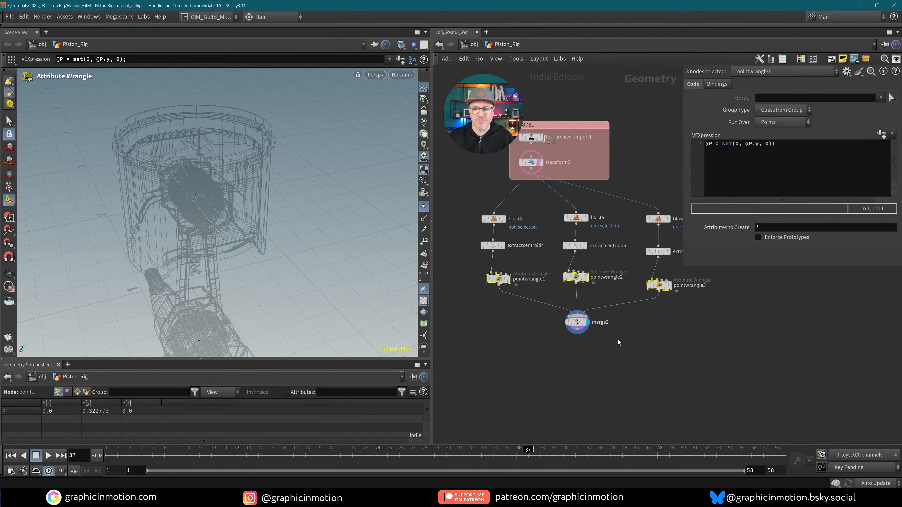
- Move the nine blast, centroid and wrangle nodes sideways together to make room for another branch below transform2
scroll(618, 342, down, 4)
drag(646, 249, 503, 335)
drag(546, 307, 492, 307)
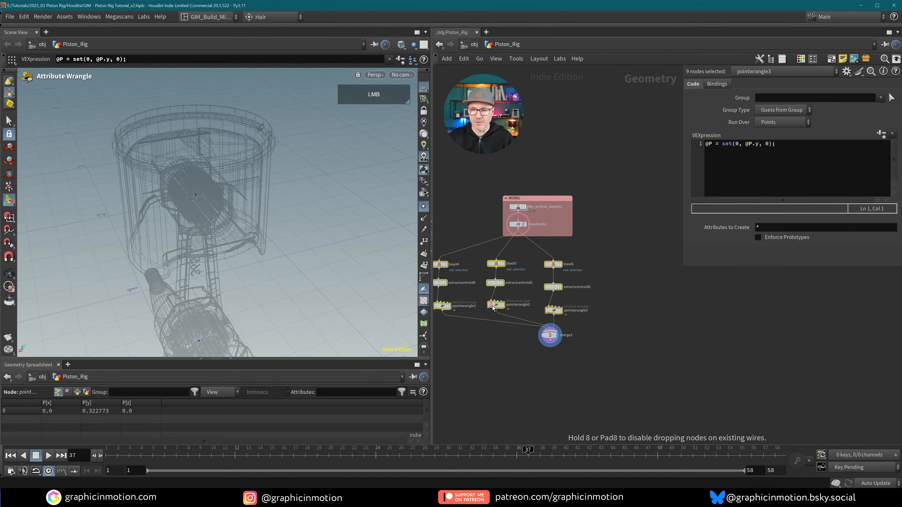
middle_drag(651, 319, 698, 328)
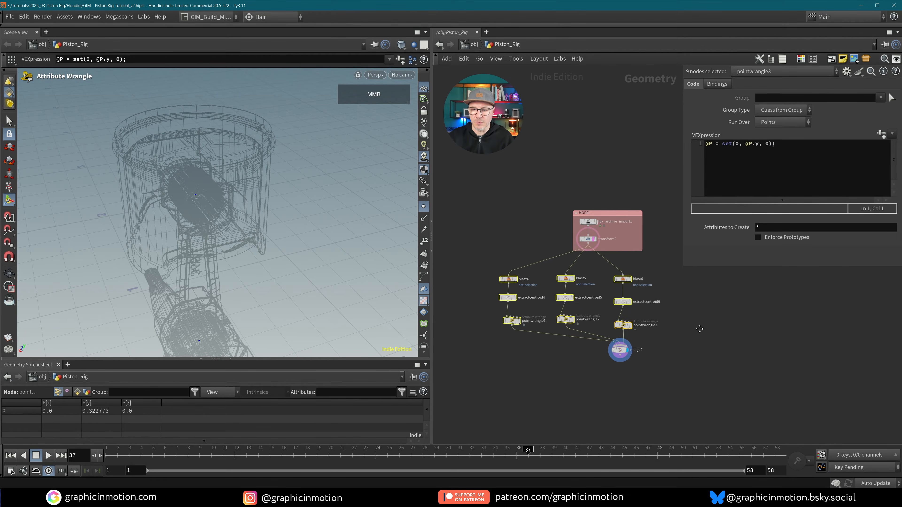
drag(621, 281, 704, 283)
click(521, 296)
- Display transform2, switch the viewport to the Front view and frame the top of the piston
alt+right_drag(262, 180, 153, 215)
alt+middle_drag(153, 215, 220, 206)
alt+right_drag(221, 206, 195, 226)
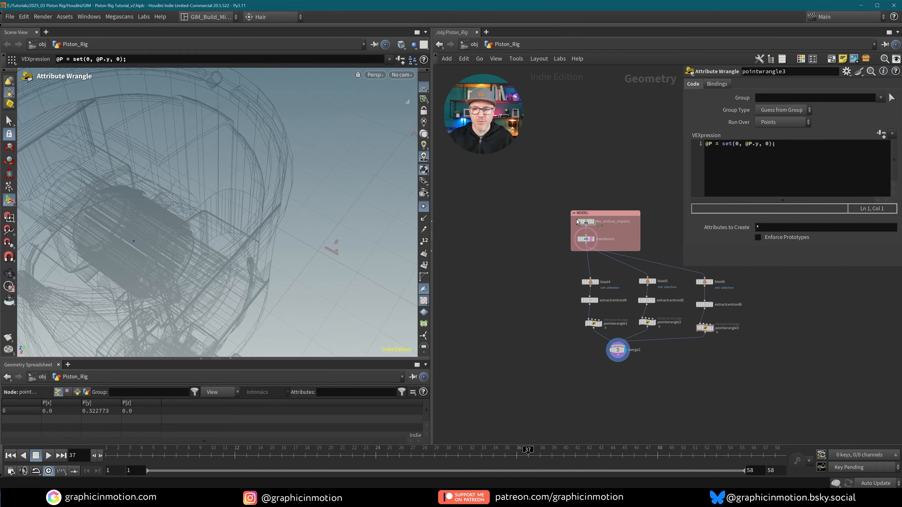
click(595, 243)
alt+drag(306, 242, 190, 227)
click(375, 75)
mouse_move(379, 94)
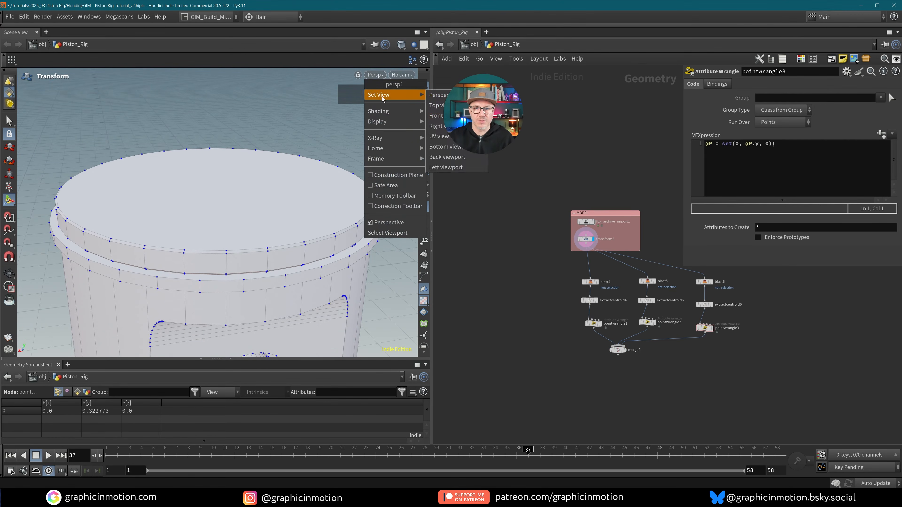
click(443, 115)
alt+right_drag(289, 174, 251, 139)
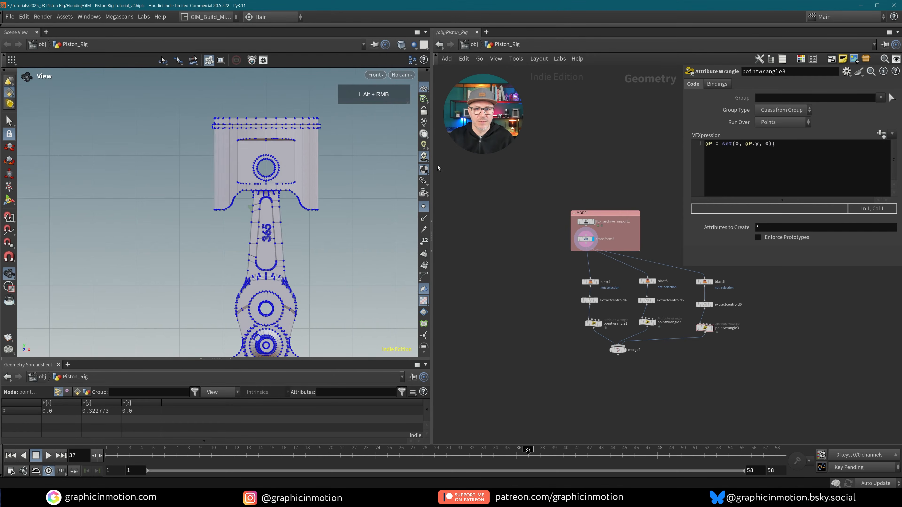
alt+middle_drag(251, 138, 223, 221)
alt+right_drag(240, 214, 565, 213)
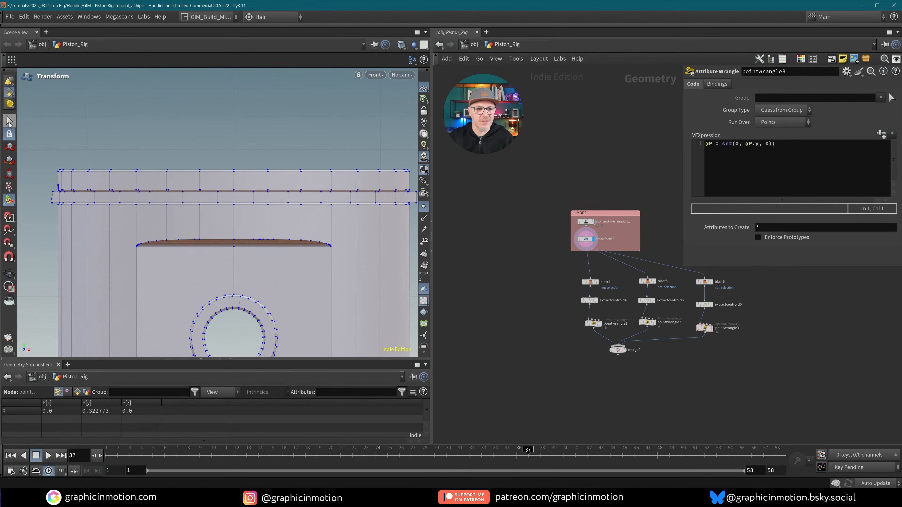
- Select the centre points on the top edge of the piston and delete them through a new Blast node
click(8, 122)
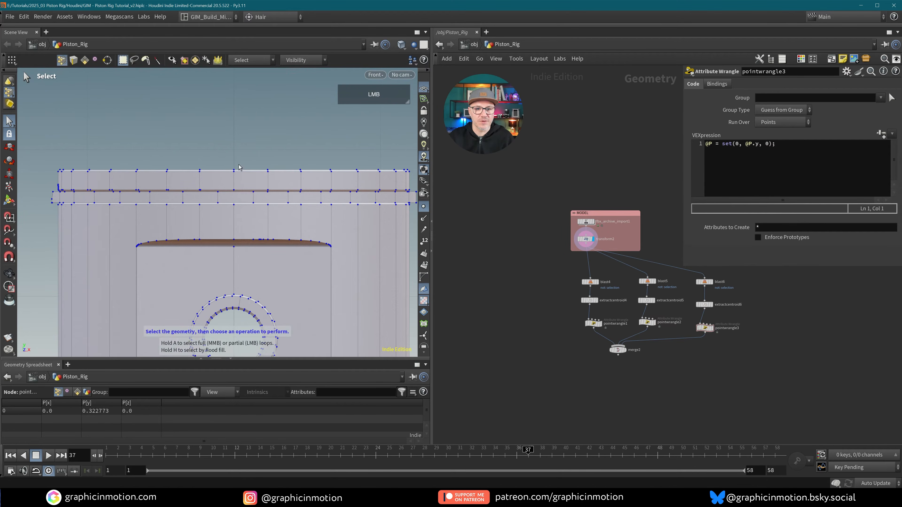
scroll(239, 167, up, 5)
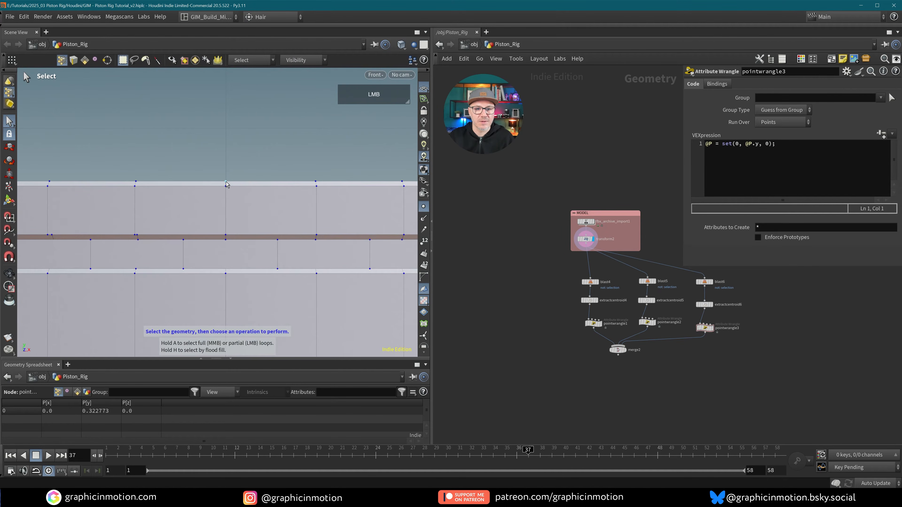
drag(238, 172, 219, 184)
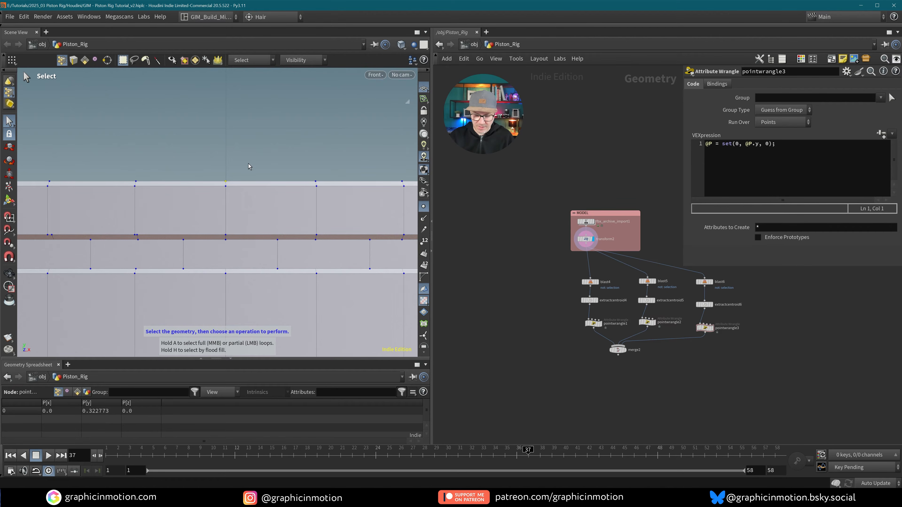
key(Delete)
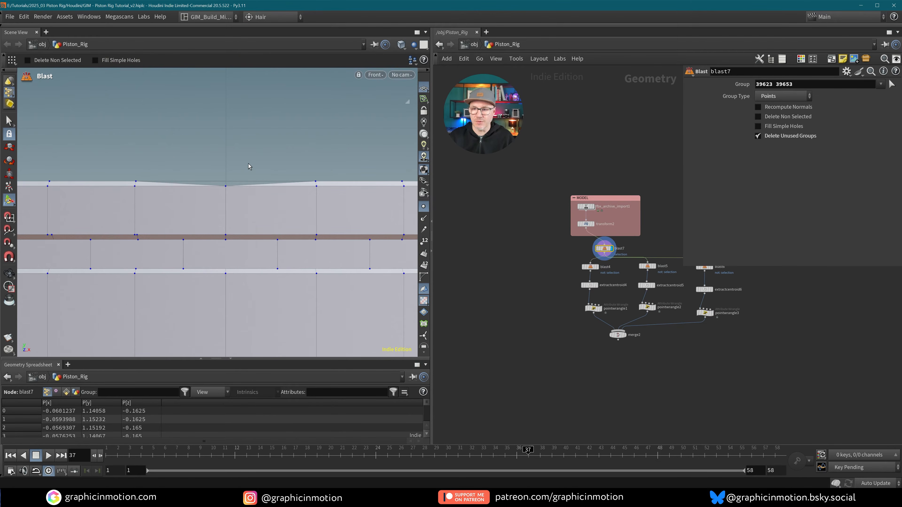
- Move blast7 aside as its own branch and reconnect blast4, blast5 and blast6 directly to transform2
drag(604, 248, 540, 252)
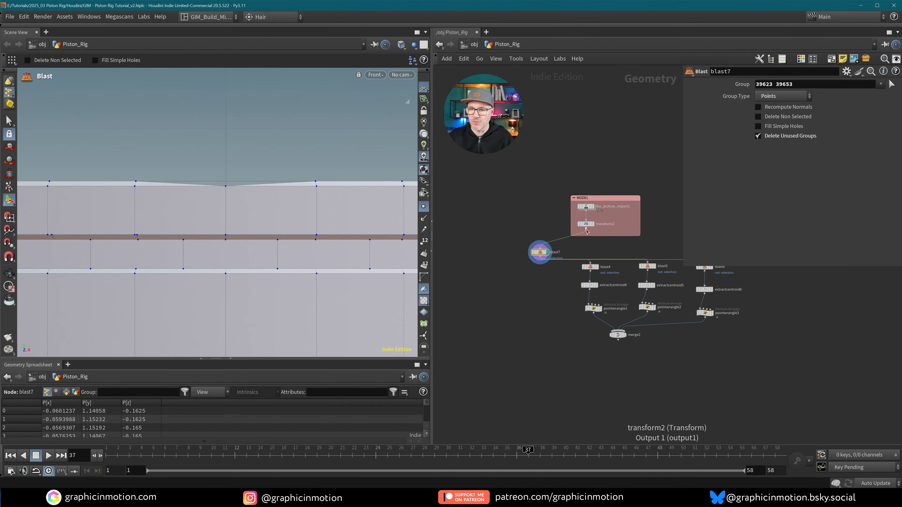
drag(586, 229, 589, 263)
drag(586, 228, 647, 263)
middle_drag(657, 249, 599, 257)
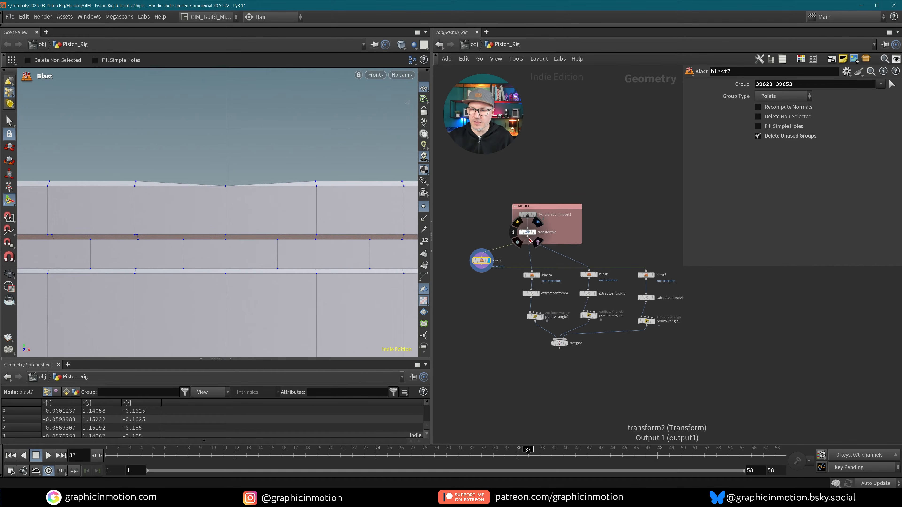
drag(528, 237, 646, 271)
middle_drag(588, 277, 659, 289)
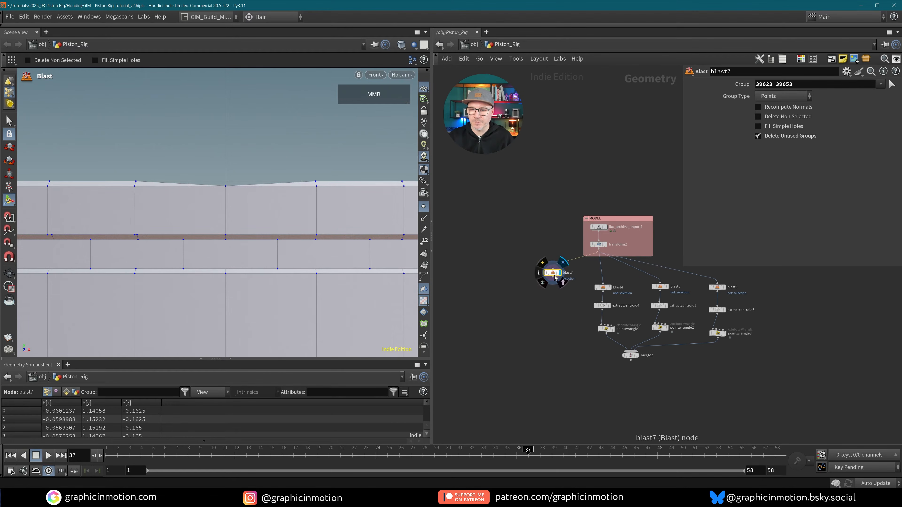
- Enable Delete Non Selected on blast7 and inspect the remaining points in the Perspective view
click(759, 116)
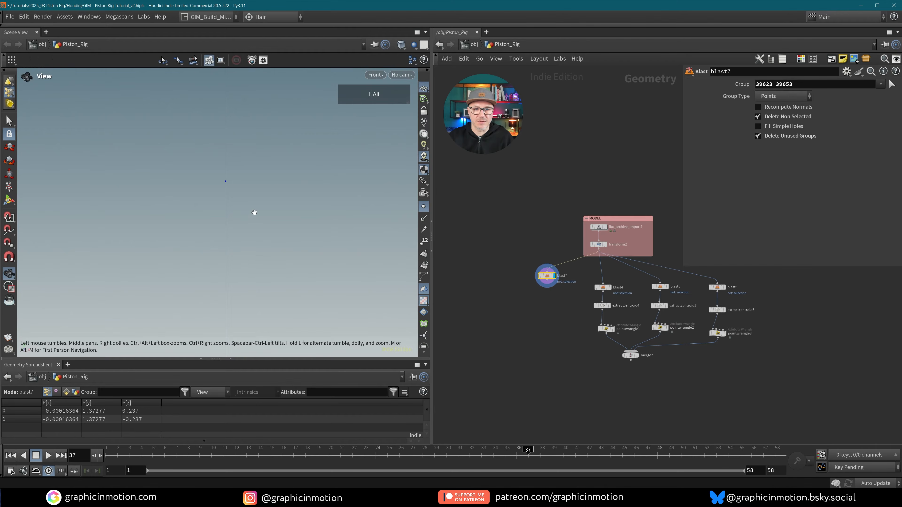
click(375, 75)
mouse_move(391, 95)
click(439, 95)
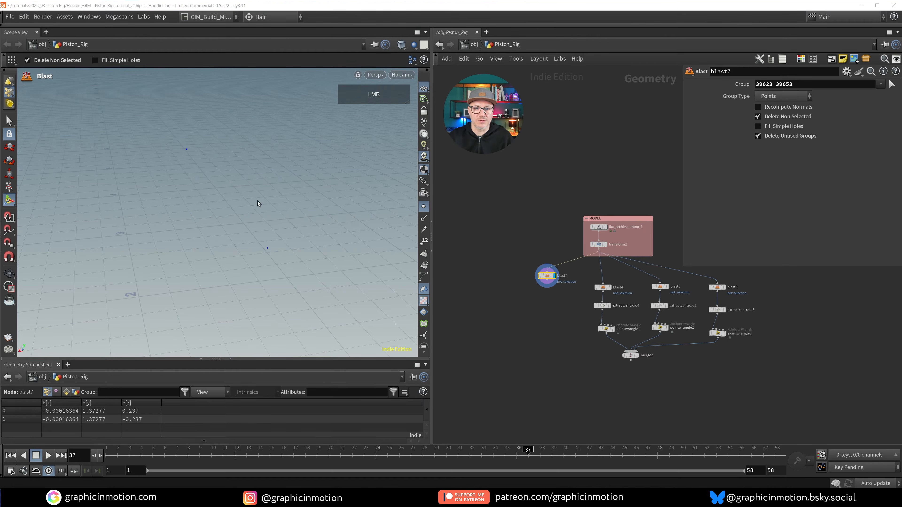
alt+drag(233, 236, 265, 234)
alt+right_drag(265, 235, 173, 260)
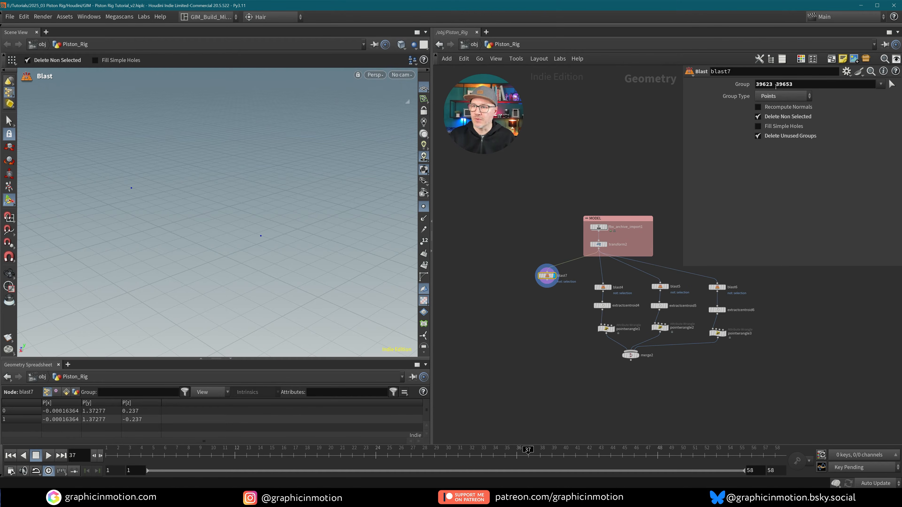
- Remove point 39623 from blast7's group, leaving only point 39653, and check it in the viewport
drag(776, 87, 720, 90)
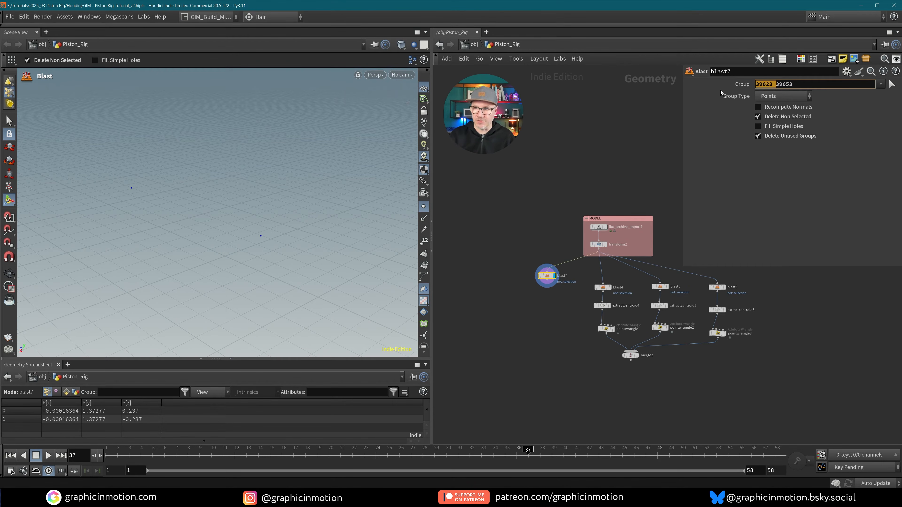
key(Delete)
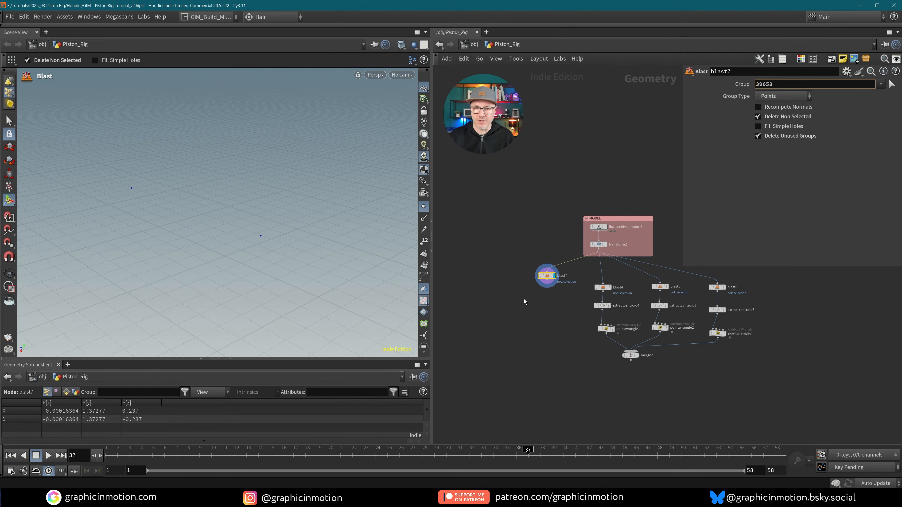
key(Return)
mouse_move(269, 247)
alt+mouse_down()
mouse_move(278, 268)
mouse_move(261, 254)
alt+mouse_up()
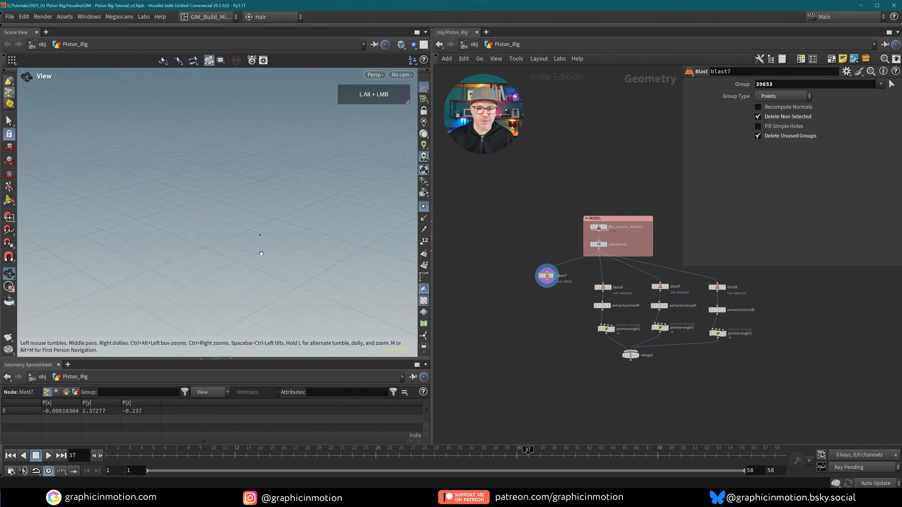
alt+right_drag(275, 268, 273, 275)
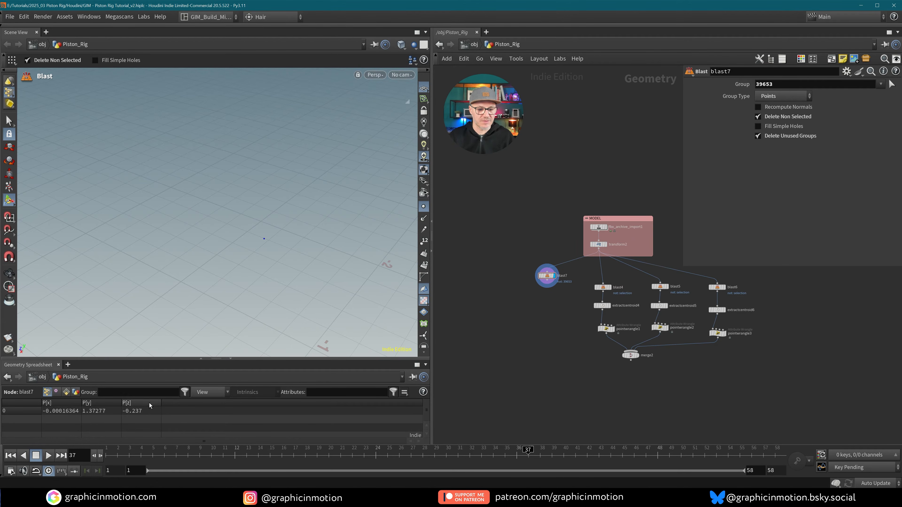
alt+drag(288, 302, 267, 312)
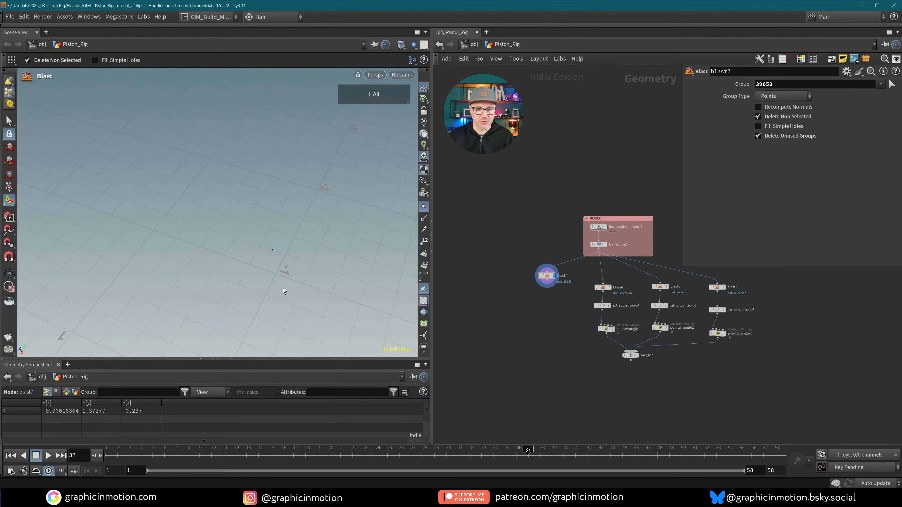
- Duplicate pointwrangle1 below blast7, connect the copy to blast7's output and display it
drag(555, 278, 551, 283)
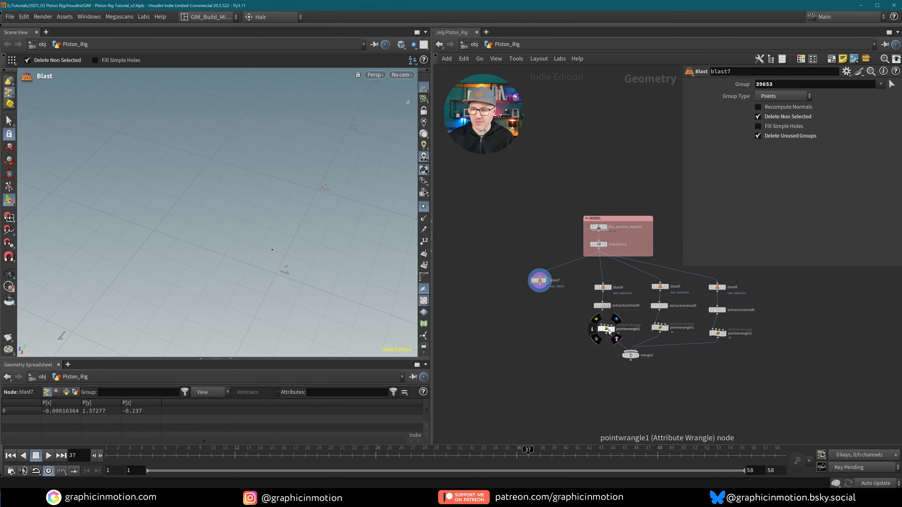
alt+drag(608, 330, 541, 320)
drag(536, 286, 549, 322)
click(547, 319)
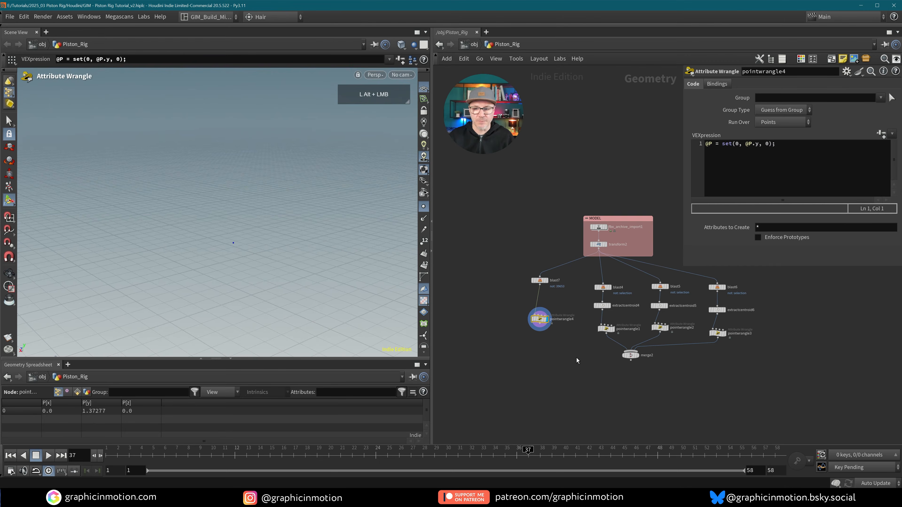
- Connect pointwrangle4 to the Merge node and move it to the first place in the input order
middle_drag(569, 358, 524, 294)
drag(494, 261, 585, 291)
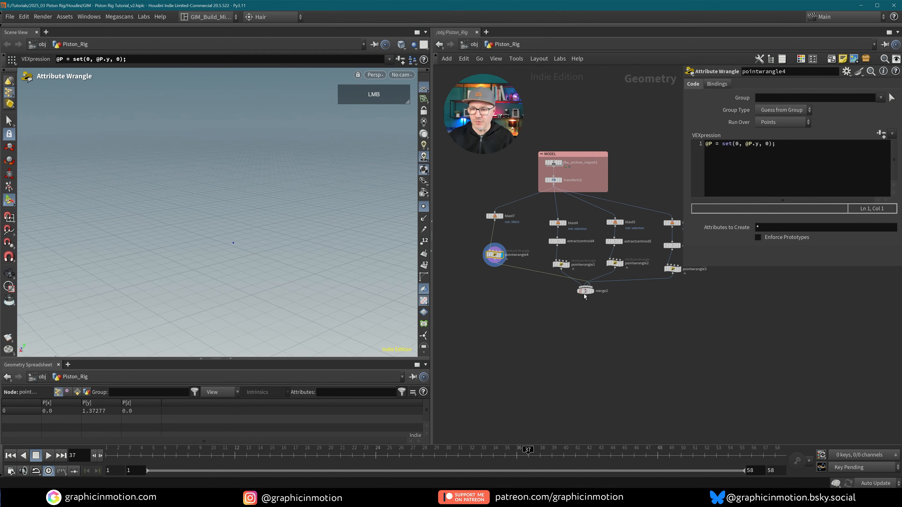
click(585, 292)
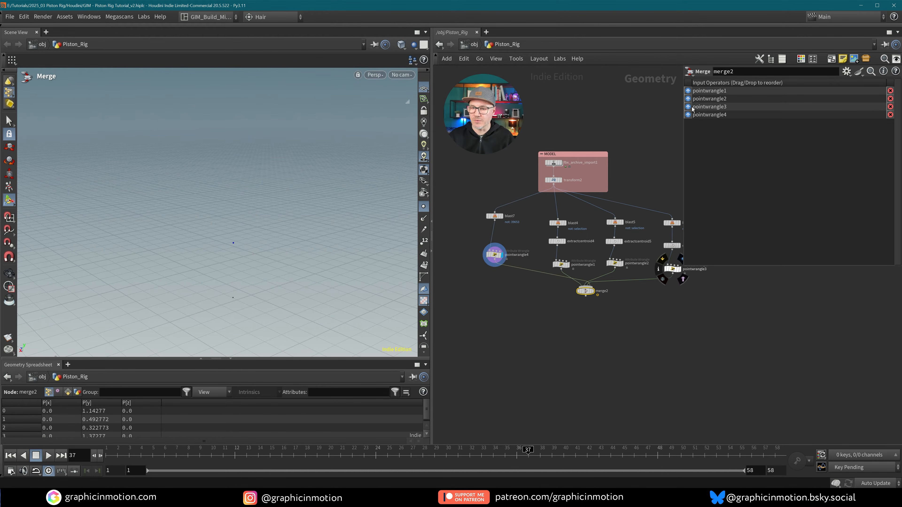
drag(692, 114, 693, 91)
- Display the Merge node and show transform2 as a template over it
middle_drag(619, 319, 601, 323)
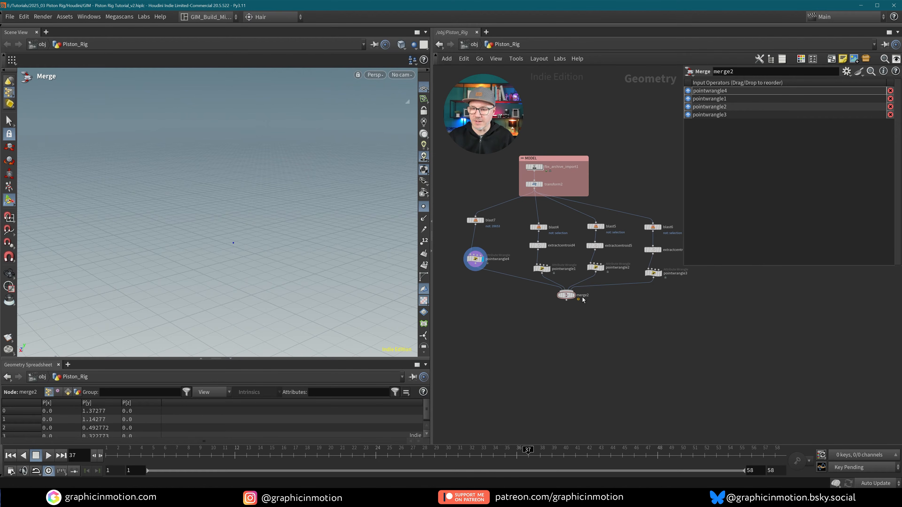
click(573, 295)
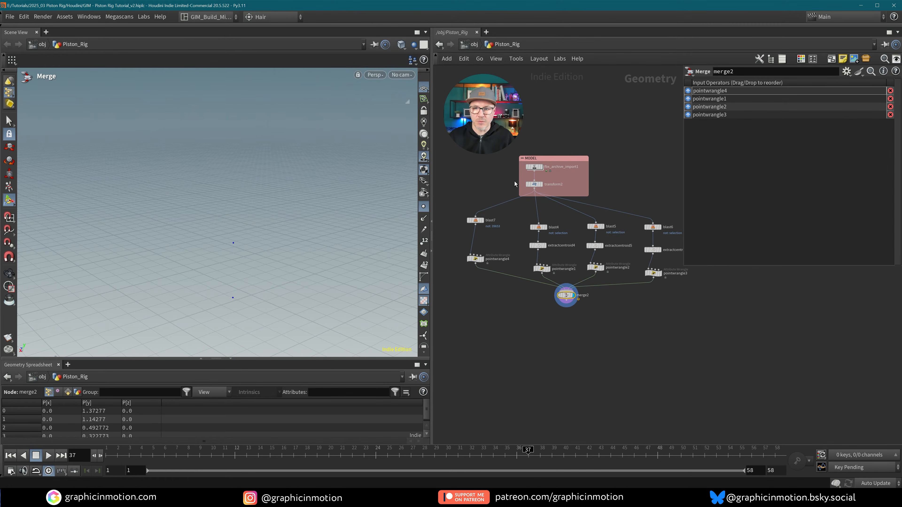
click(544, 194)
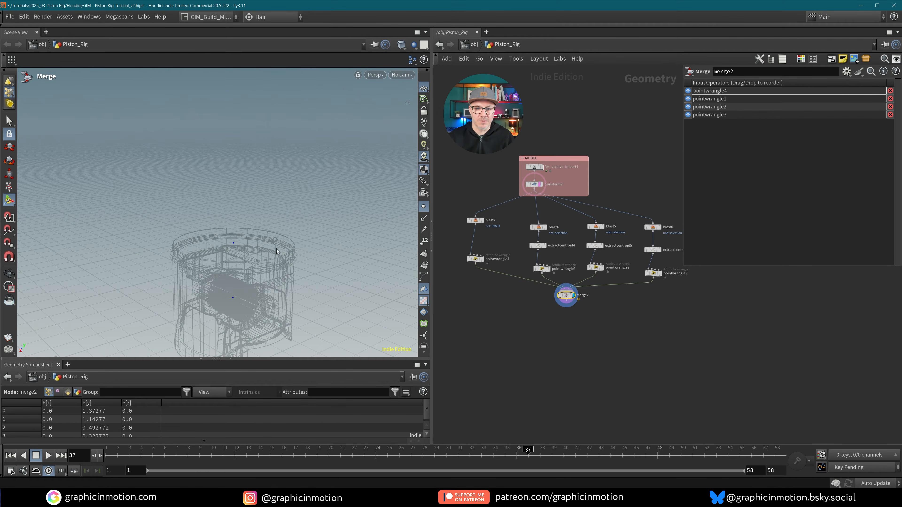
- Switch to the Front view and examine the merged points against the piston, connecting rod and crankshaft
alt+middle_drag(276, 249, 382, 77)
click(383, 77)
mouse_move(394, 94)
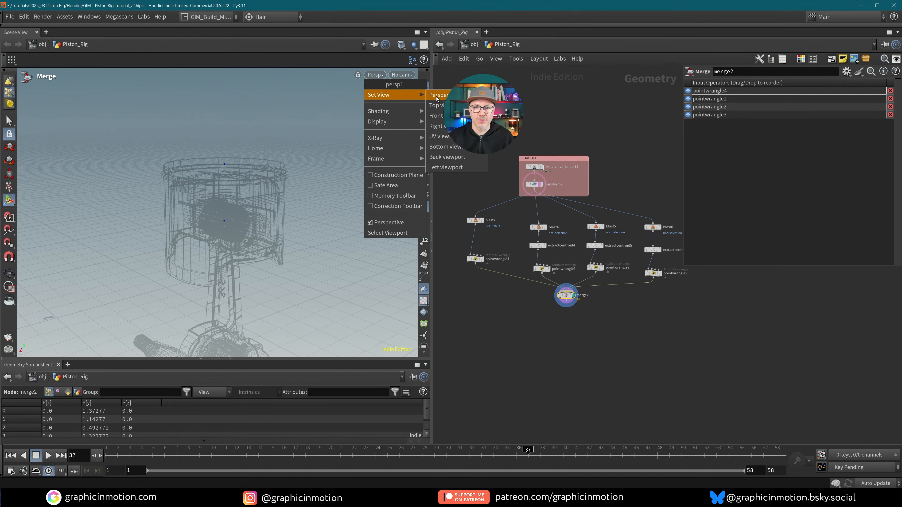
click(436, 116)
alt+middle_drag(278, 240, 208, 170)
alt+right_drag(260, 178, 213, 278)
alt+middle_drag(253, 276, 226, 190)
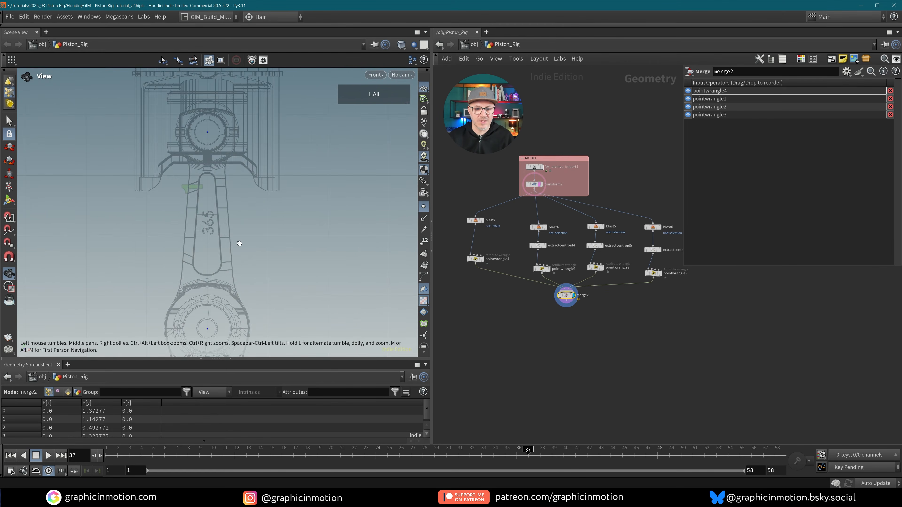
alt+right_drag(237, 244, 213, 270)
alt+middle_drag(213, 270, 224, 213)
key(Return)
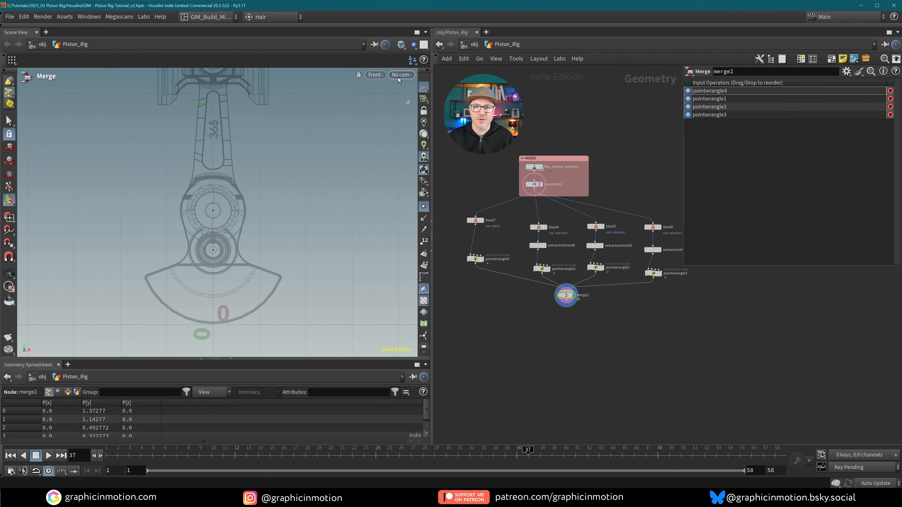
- Switch to the Right view and examine how the merged points line up through the piston, rod and crankshaft
click(379, 76)
mouse_move(391, 95)
click(437, 126)
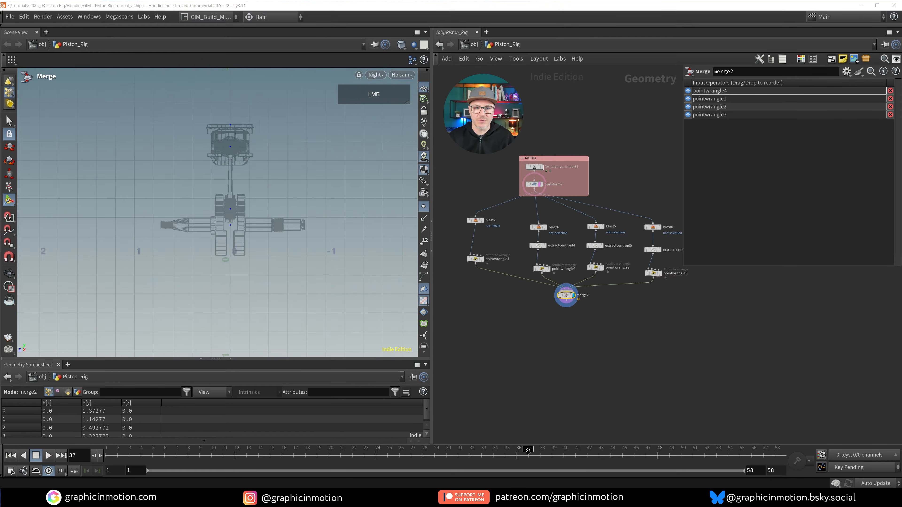
alt+right_drag(216, 200, 415, 195)
alt+middle_drag(273, 201, 247, 295)
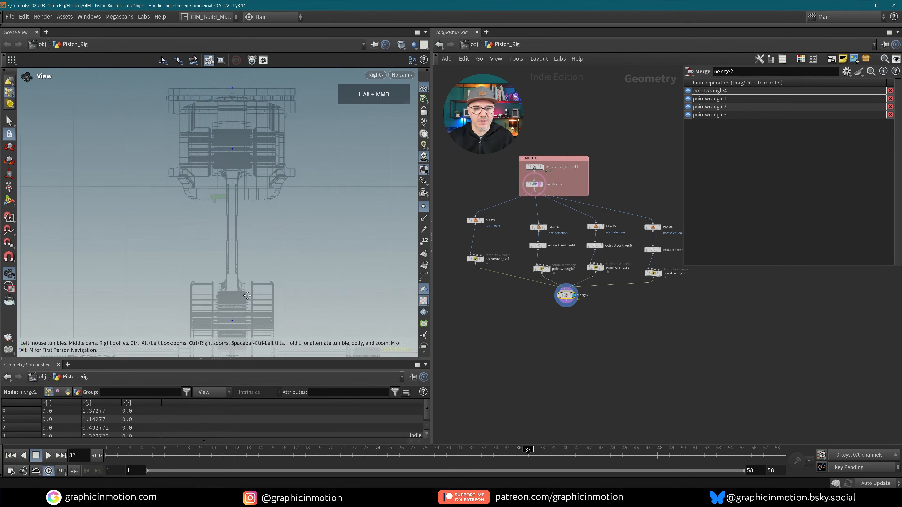
alt+middle_drag(254, 138, 253, 182)
alt+middle_drag(294, 294, 272, 208)
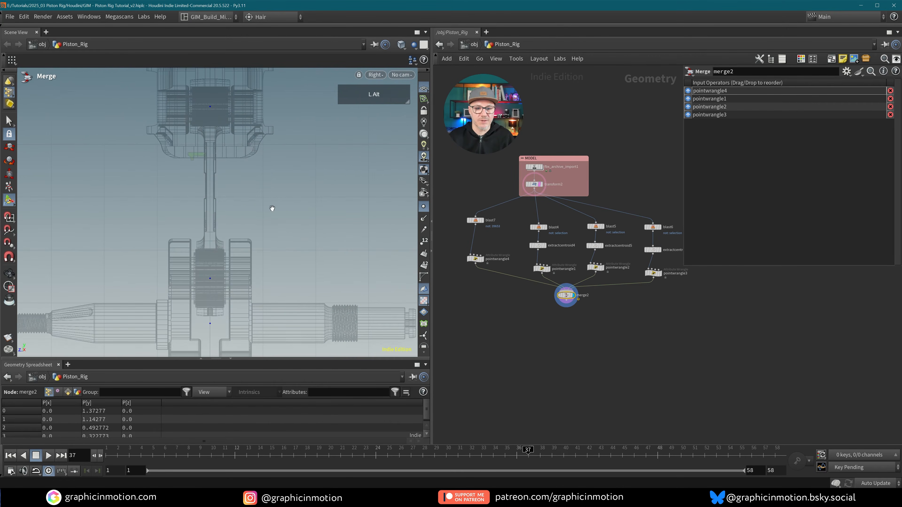
scroll(272, 208, down, 3)
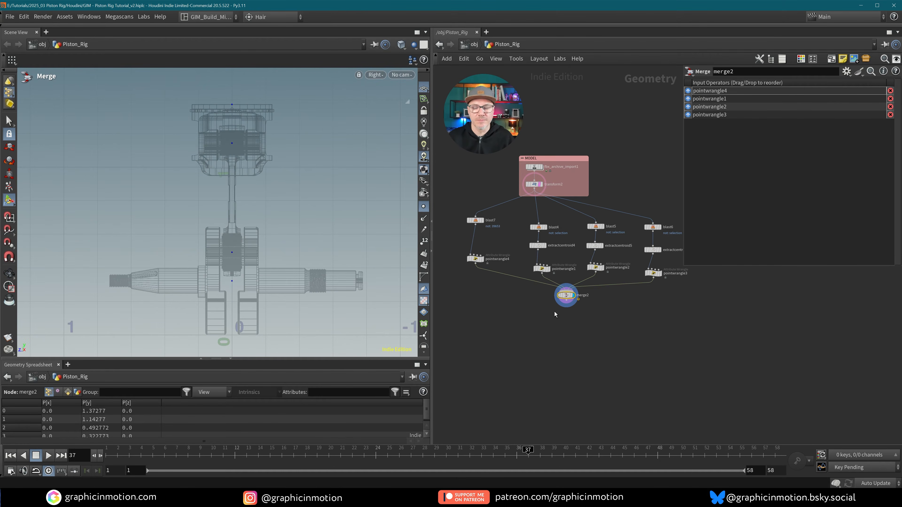
- Add a Skeleton node in the free space below the Merge node and activate its viewport handle
middle_drag(556, 314, 509, 335)
scroll(620, 359, down, 2)
middle_drag(620, 359, 605, 285)
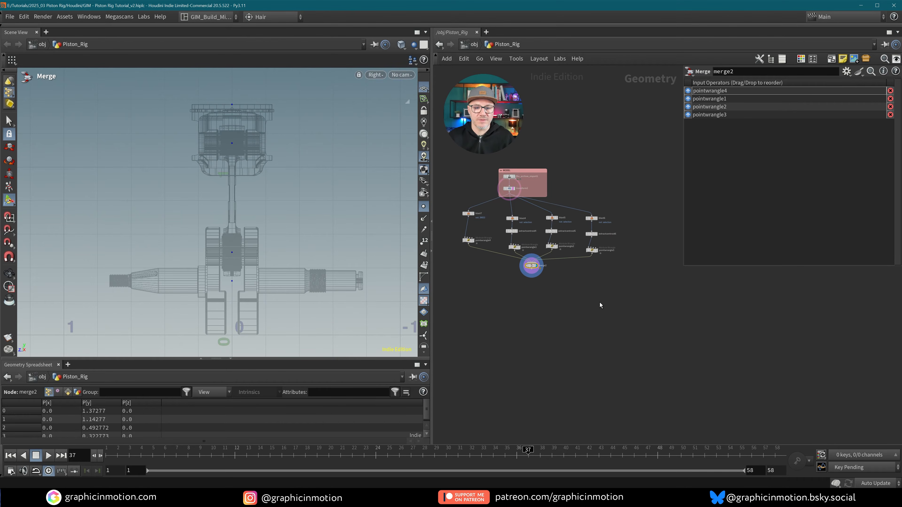
key(Tab)
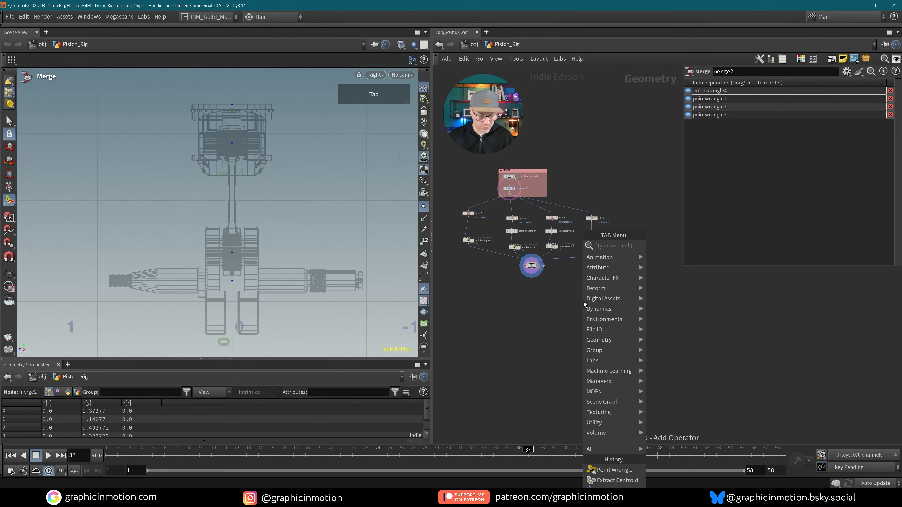
text(skele)
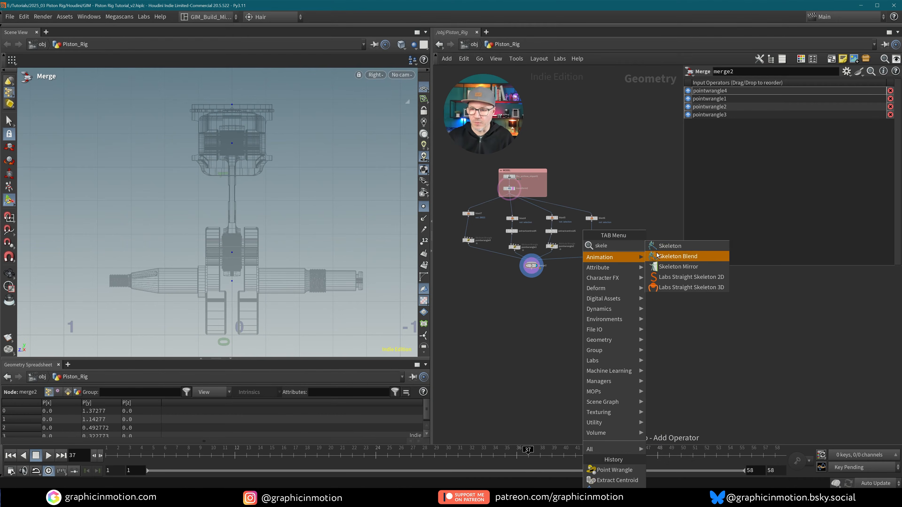
click(674, 247)
click(605, 294)
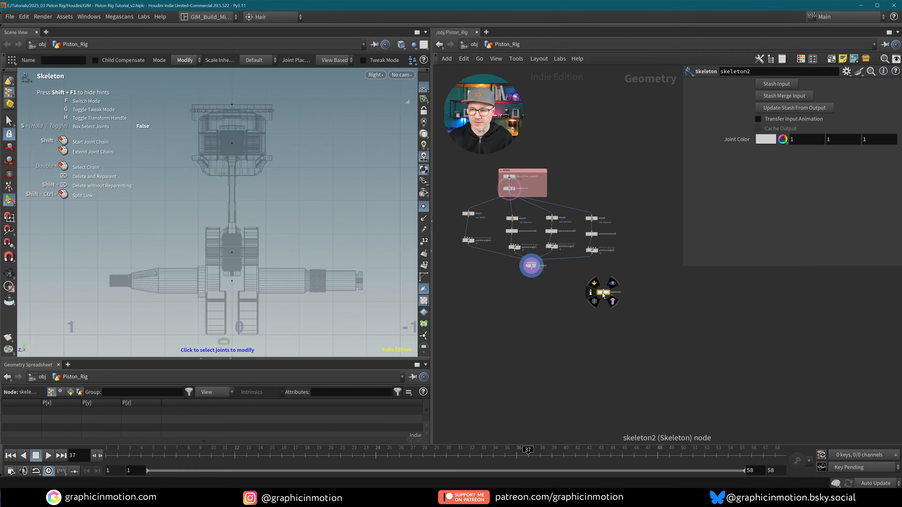
scroll(599, 289, up, 3)
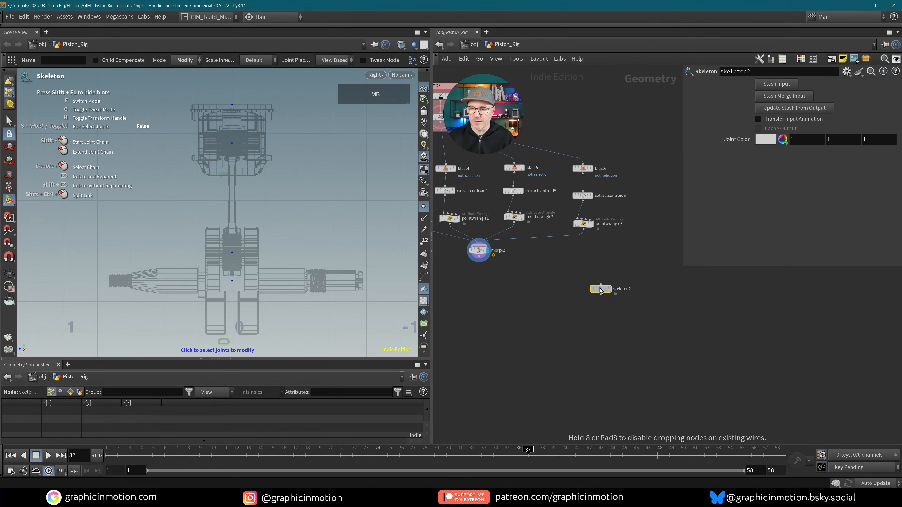
click(8, 200)
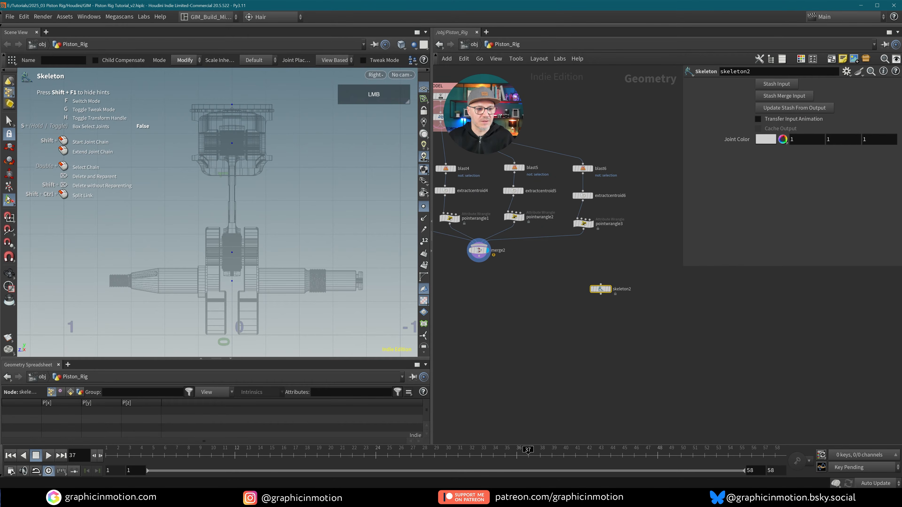
- Set the Skeleton tool to Create mode and enable point snapping
click(183, 61)
click(185, 73)
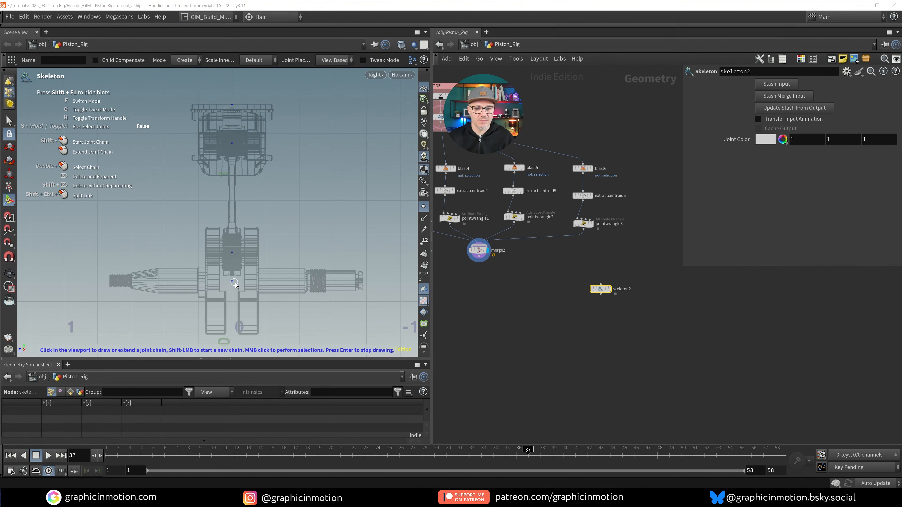
click(11, 246)
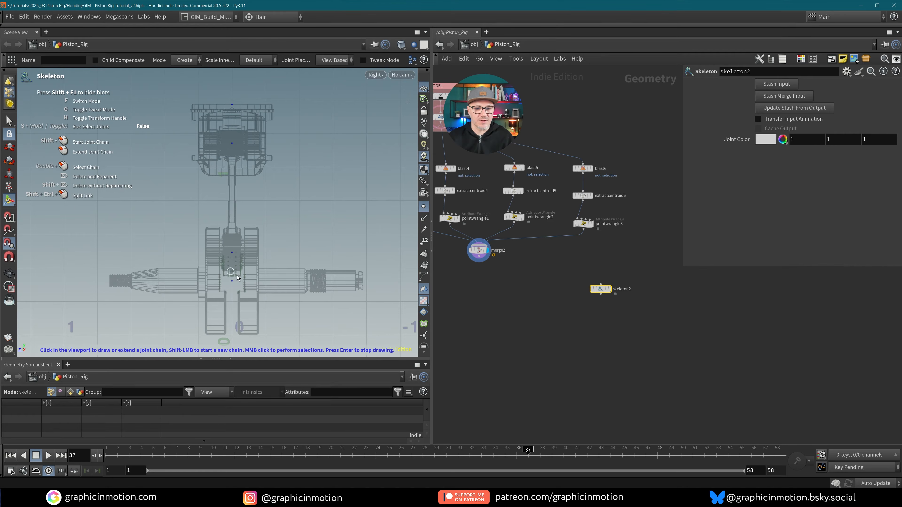
- Hide the transform2 template and draw a two-joint chain snapped to the two lowest points, starting at the crankshaft centre
middle_drag(523, 292, 559, 312)
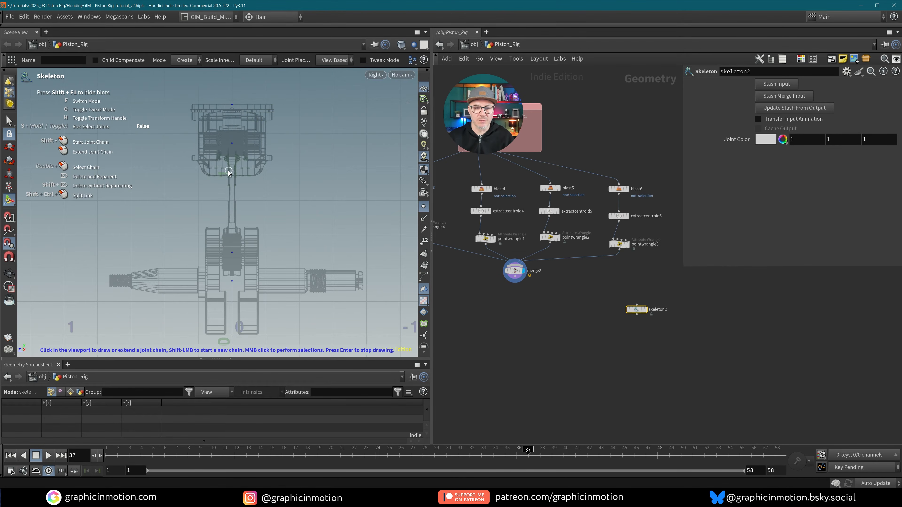
scroll(228, 171, up, 3)
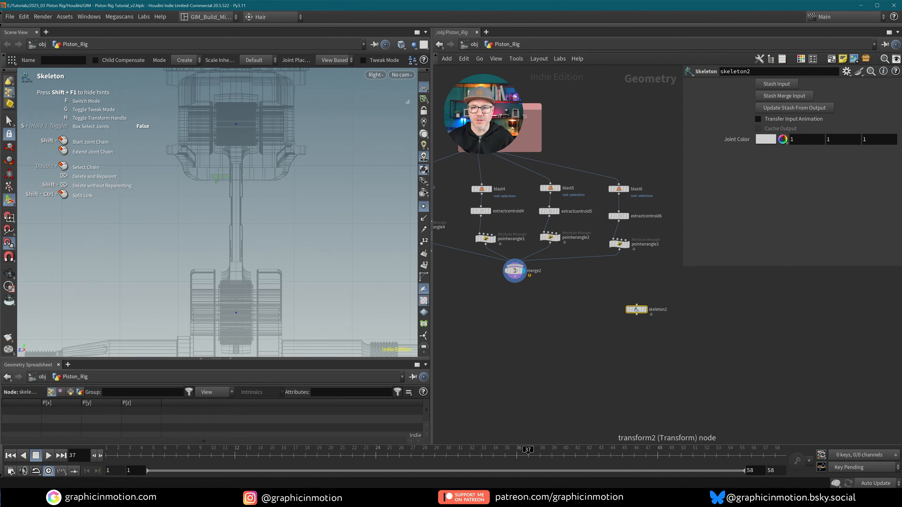
key(alt)
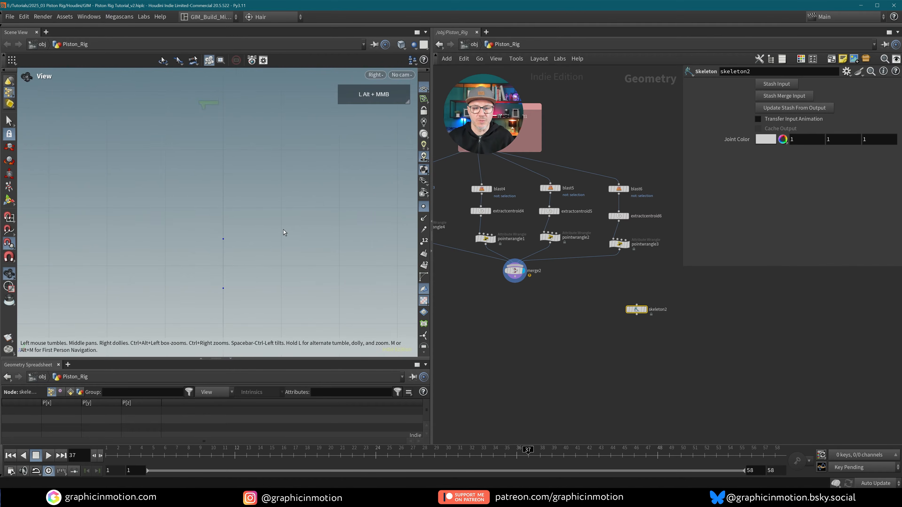
alt+right_drag(186, 269, 189, 269)
alt+middle_drag(256, 216, 234, 247)
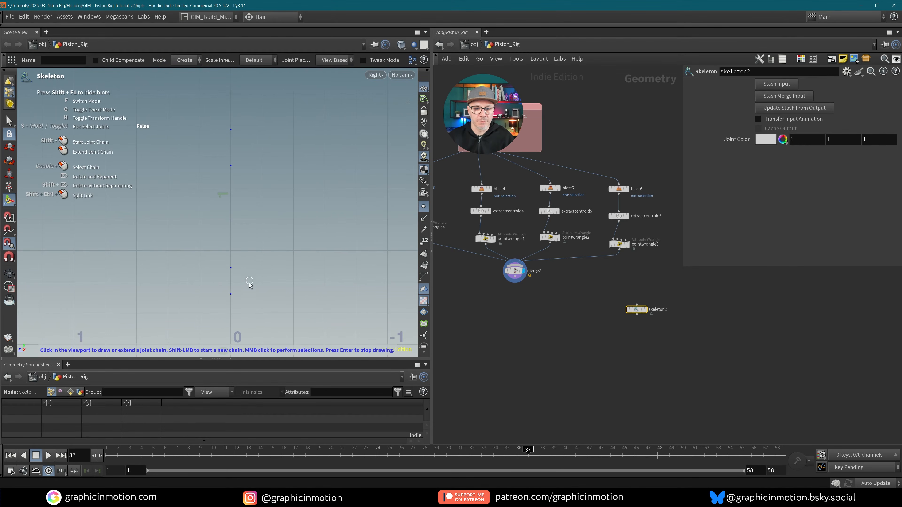
click(231, 295)
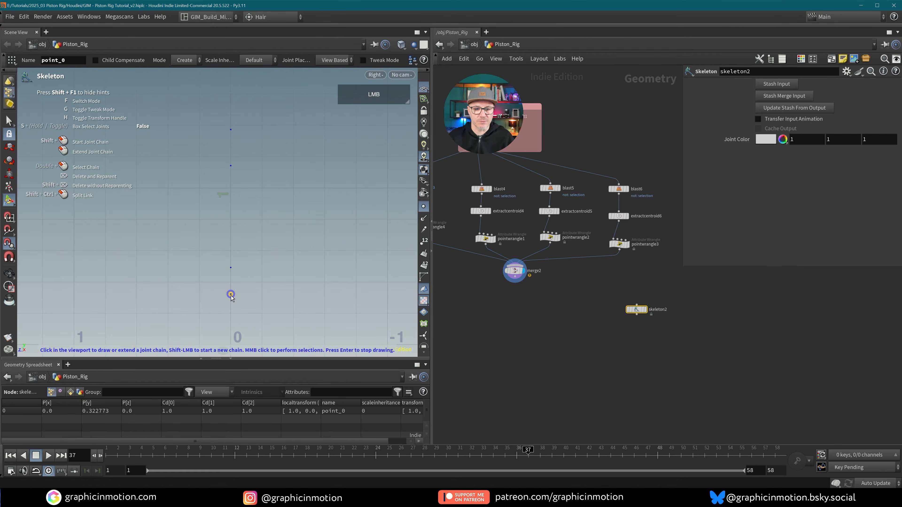
click(231, 269)
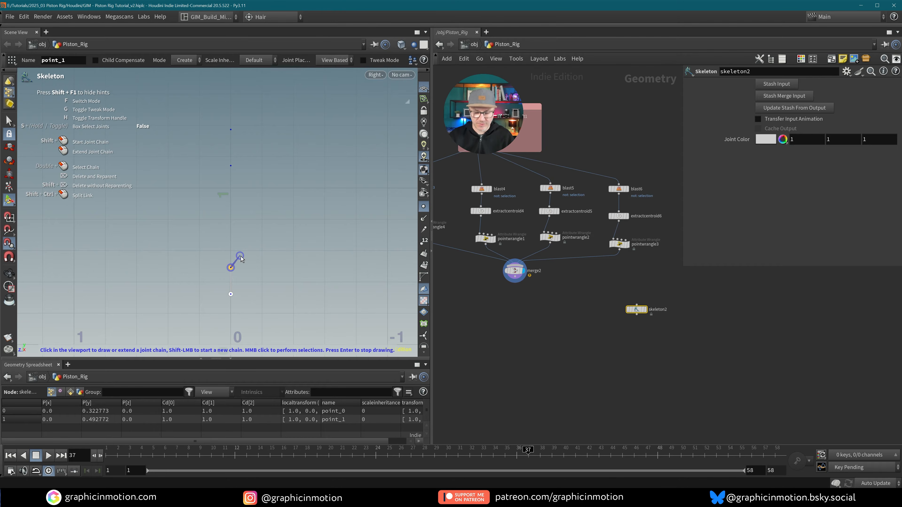
key(Return)
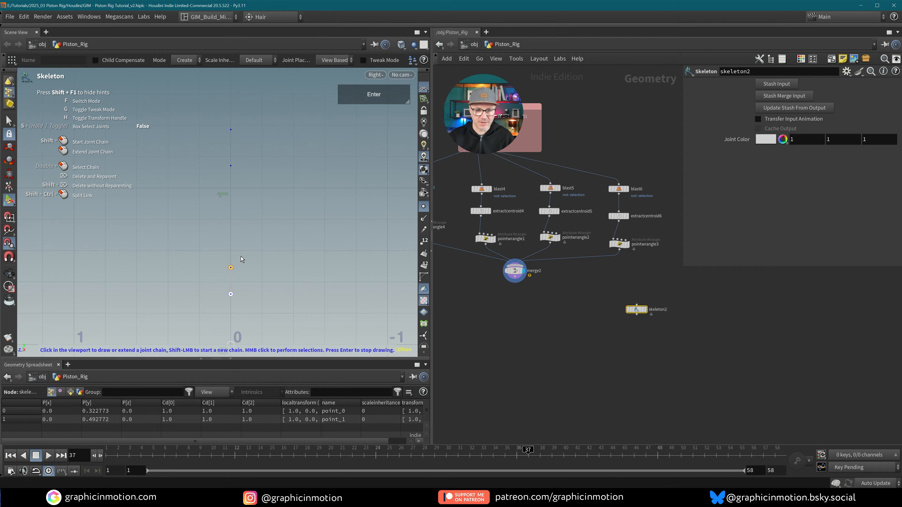
- Draw a separate two-joint chain on the upper points, from the piston pin up to the piston top
click(230, 166)
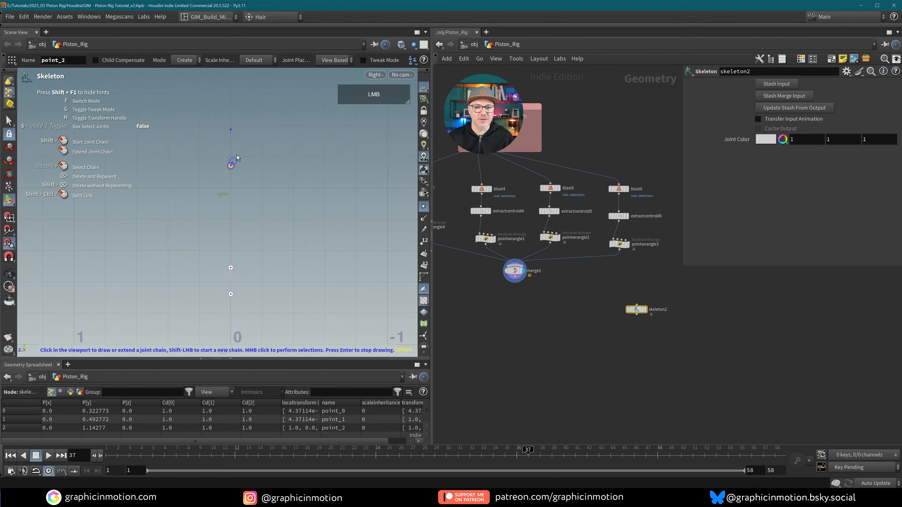
click(229, 130)
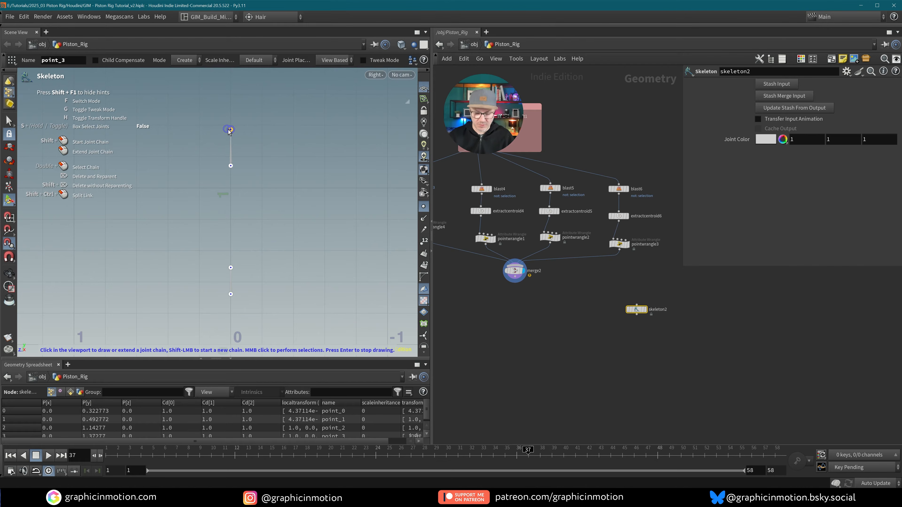
key(Return)
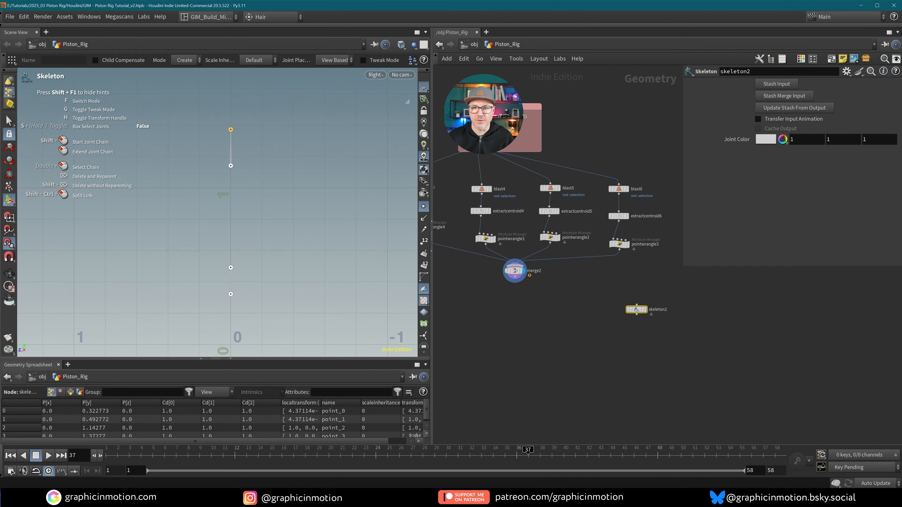
- Show the transform2 template again and switch to the Perspective view framed on the whole rig
click(482, 134)
key(alt)
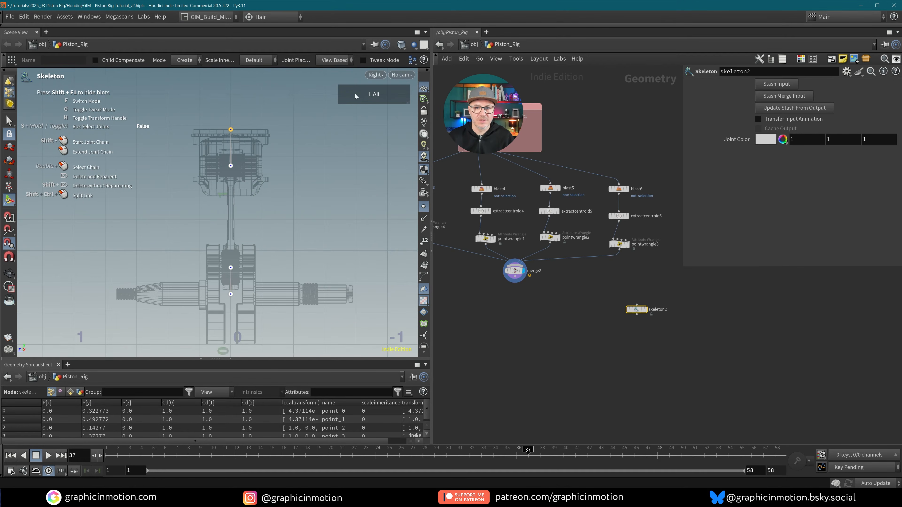
click(376, 75)
mouse_move(387, 95)
click(440, 95)
alt+drag(293, 193, 280, 242)
alt+right_drag(280, 243, 268, 252)
alt+middle_drag(278, 251, 258, 216)
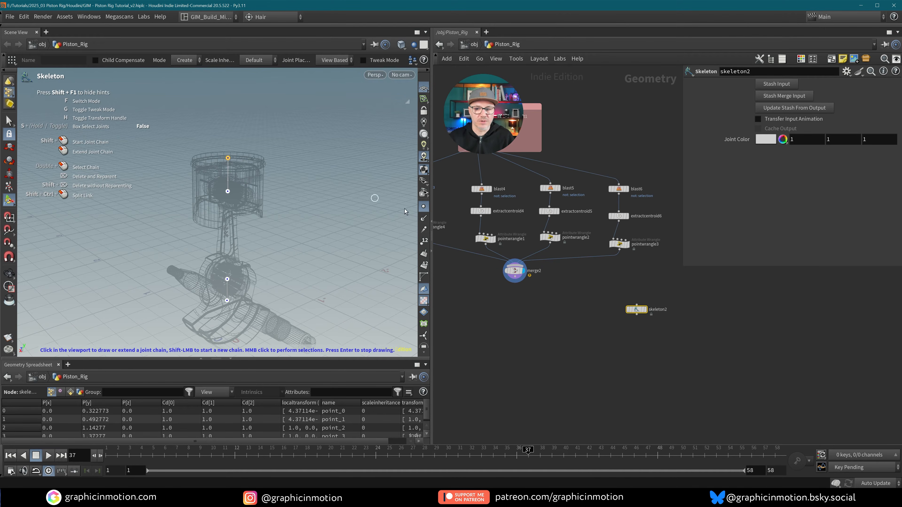
- Set the Skeleton tool to Modify mode, display the joint axes and examine their orientation on all four joints
click(183, 61)
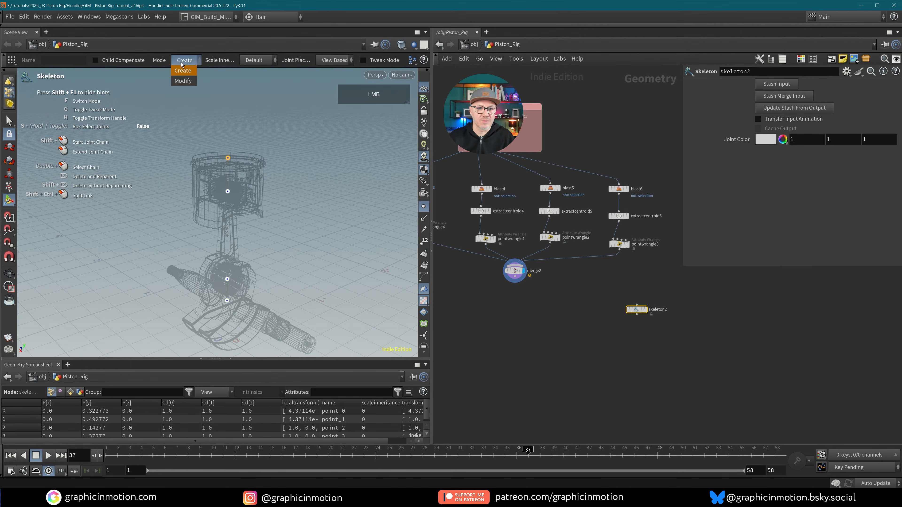
click(187, 81)
alt+right_drag(284, 204, 251, 202)
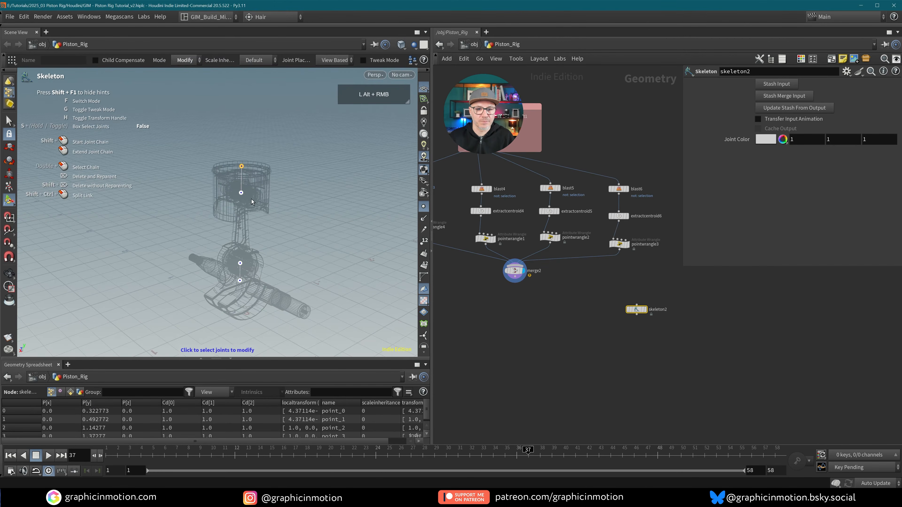
right_click(240, 193)
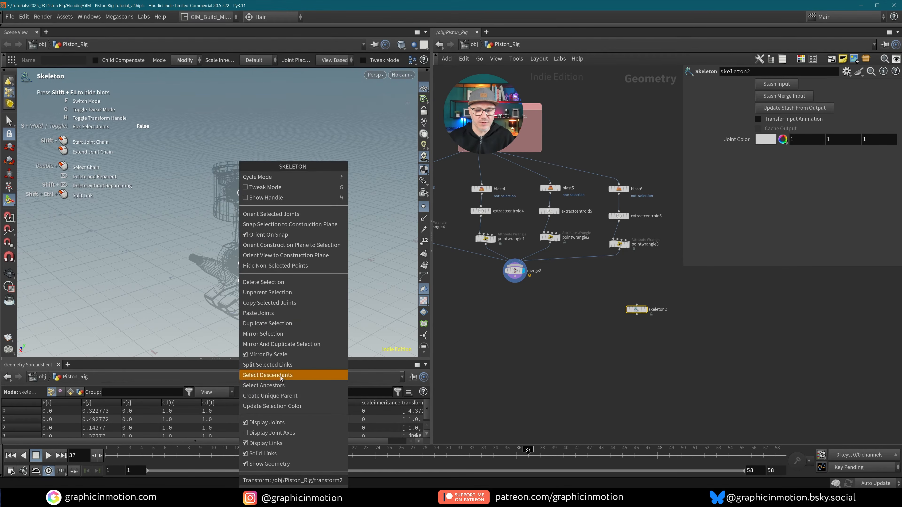
click(274, 433)
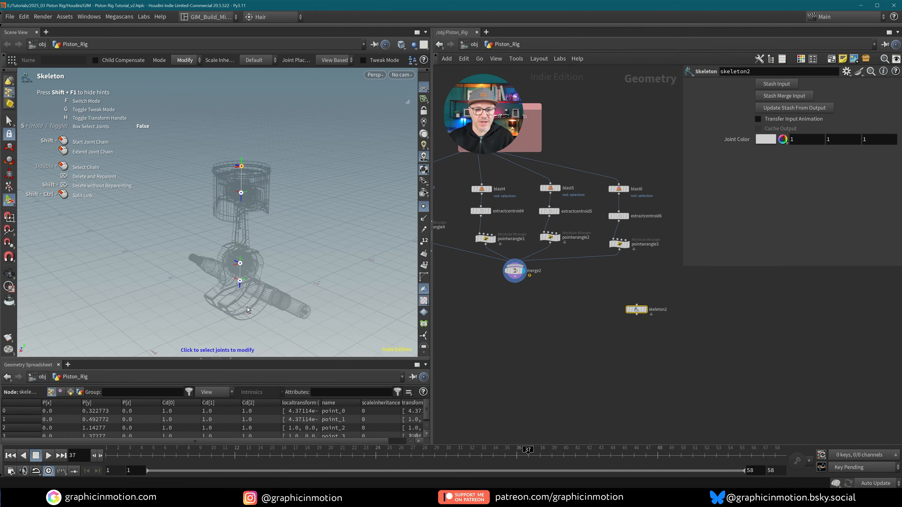
alt+right_drag(247, 307, 274, 237)
alt+drag(274, 237, 297, 205)
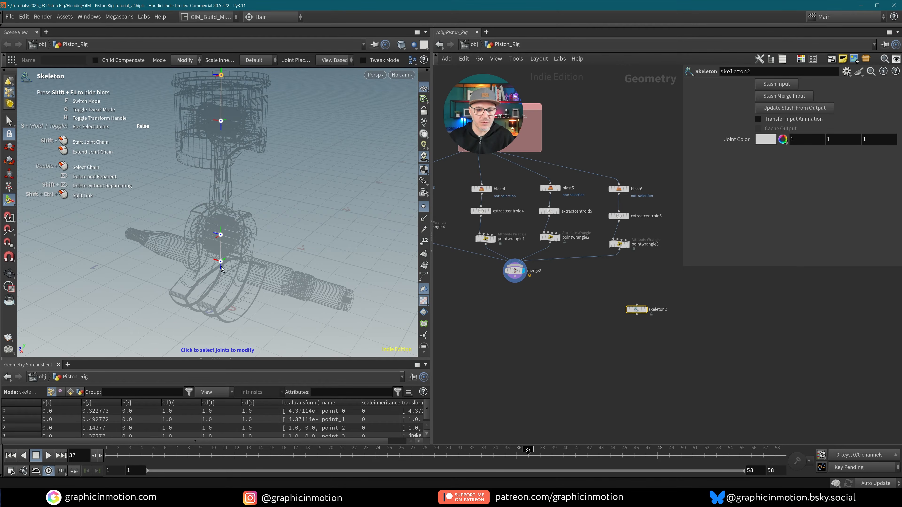
alt+drag(267, 172, 238, 128)
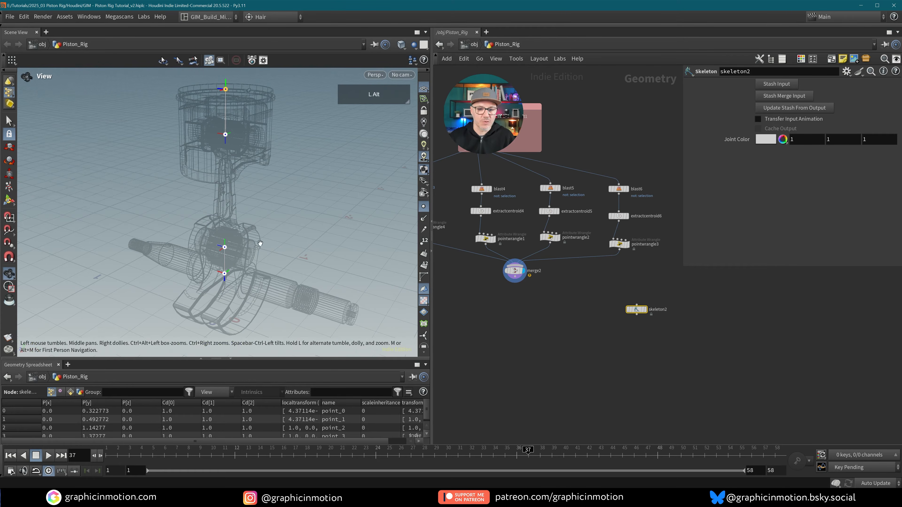
alt+drag(251, 254, 219, 195)
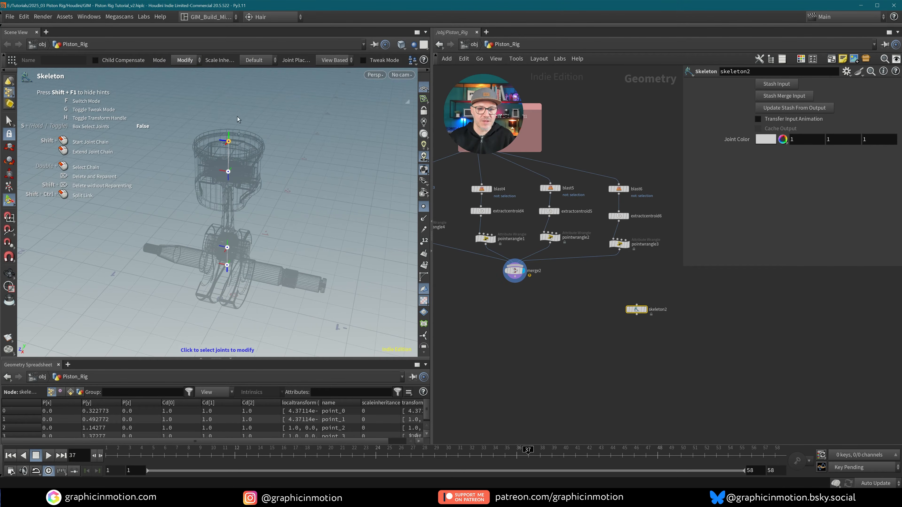
- Turn on the construction plane and apply Flip c-plane front to it
click(424, 99)
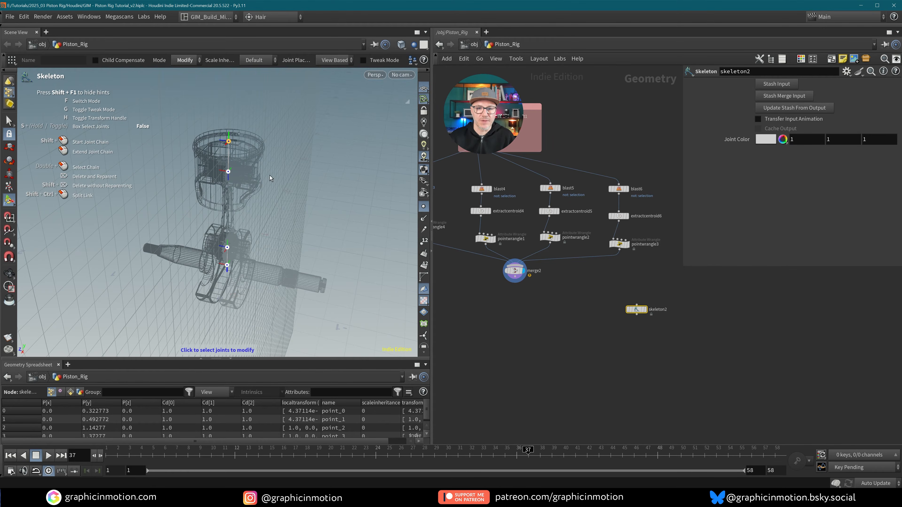
mouse_move(270, 177)
alt+mouse_down()
mouse_move(296, 193)
mouse_move(262, 186)
mouse_move(262, 157)
mouse_move(261, 169)
alt+mouse_up()
click(402, 74)
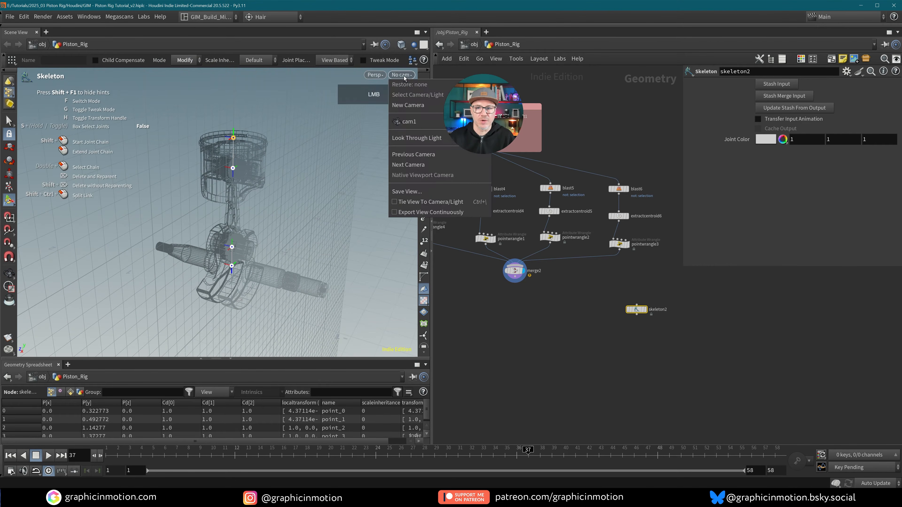
click(429, 88)
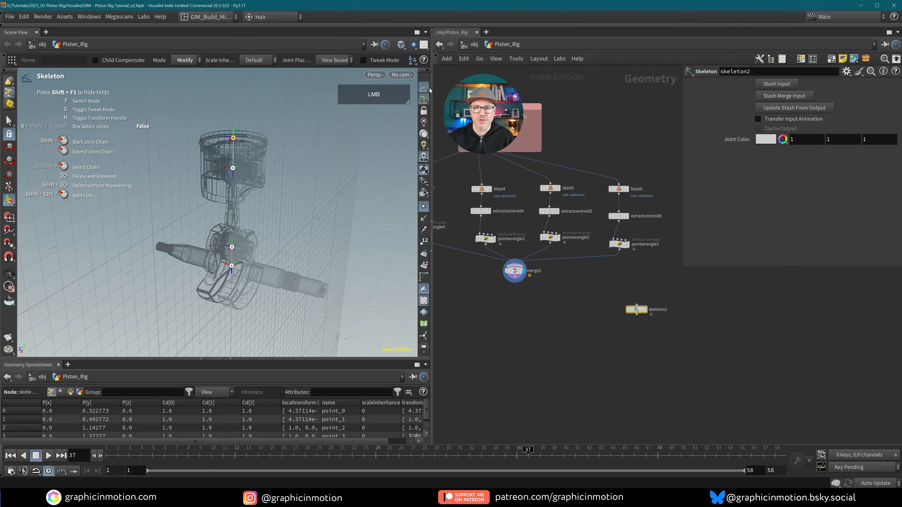
click(425, 100)
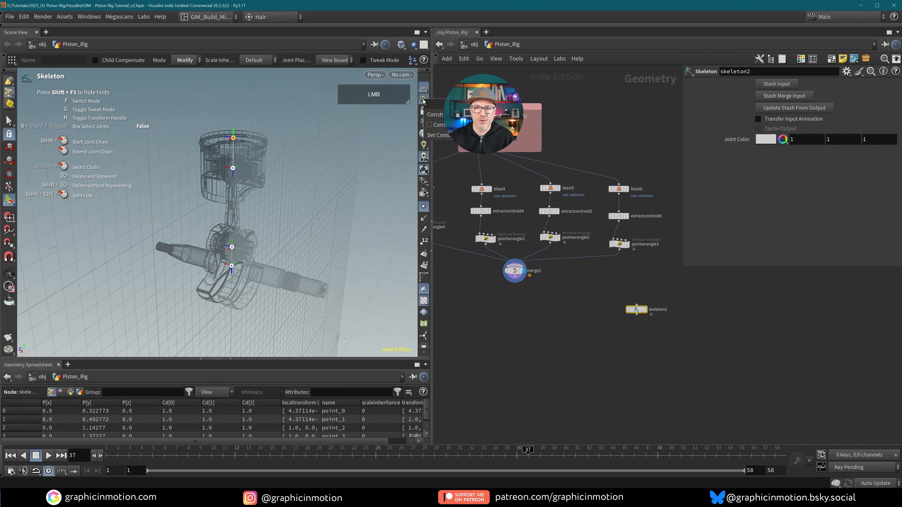
mouse_move(439, 136)
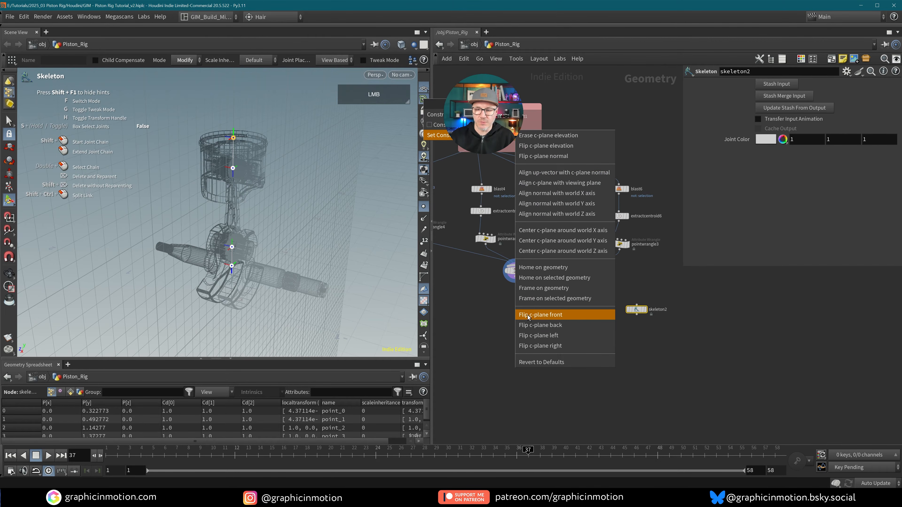
click(541, 317)
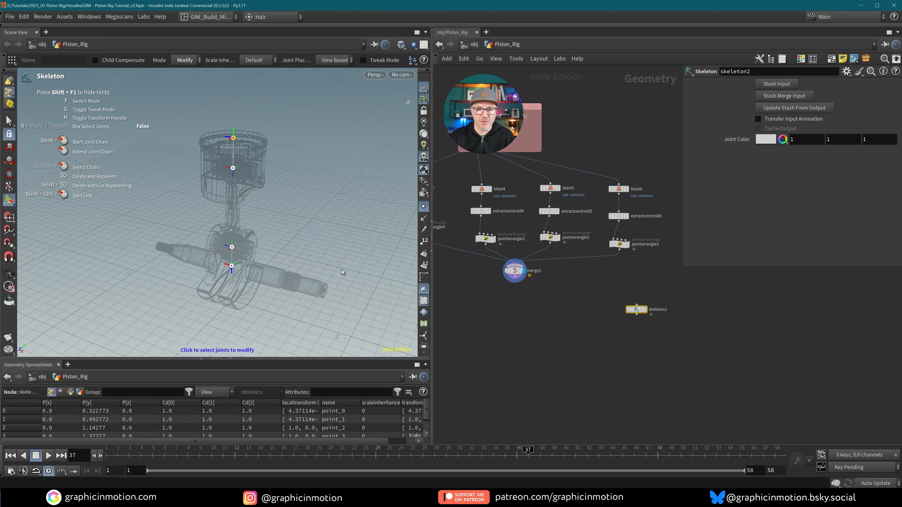
alt+drag(341, 269, 243, 283)
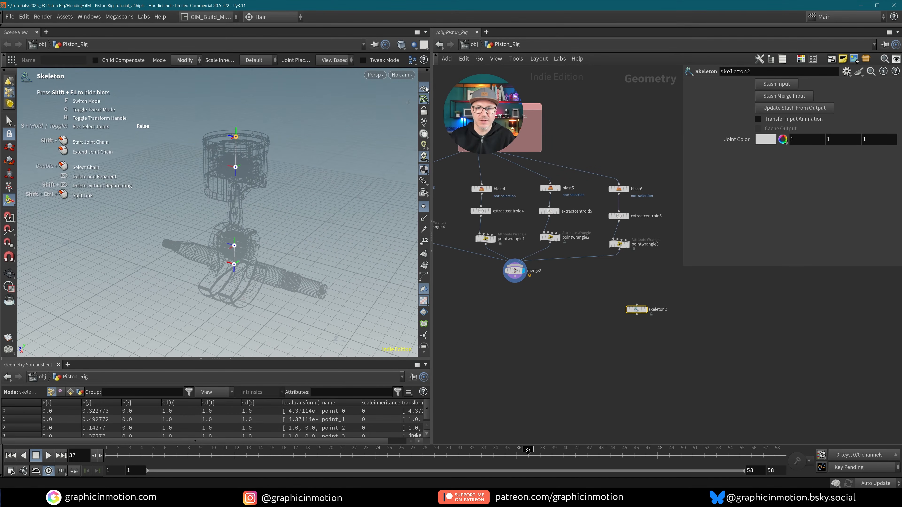
- Flip the construction plane front once more and check its alignment with the skeleton
click(423, 98)
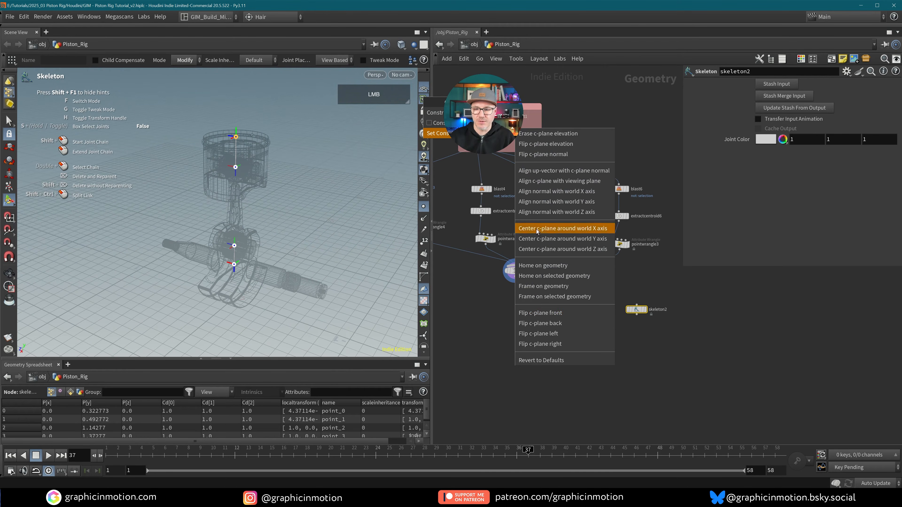
click(547, 313)
alt+drag(324, 249, 234, 205)
alt+middle_drag(306, 226, 300, 215)
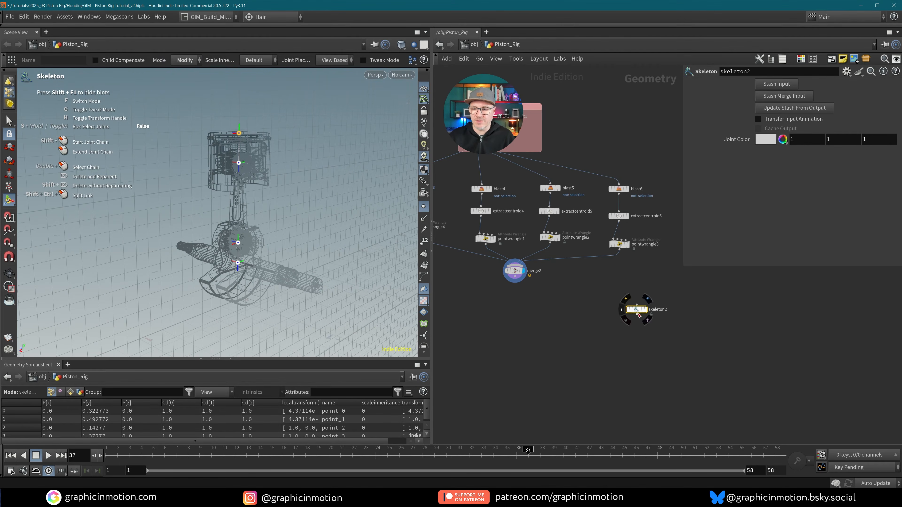
- Add the remaining three joints to the selection, apply Orient Selected Joints and inspect their axes
shift+click(238, 163)
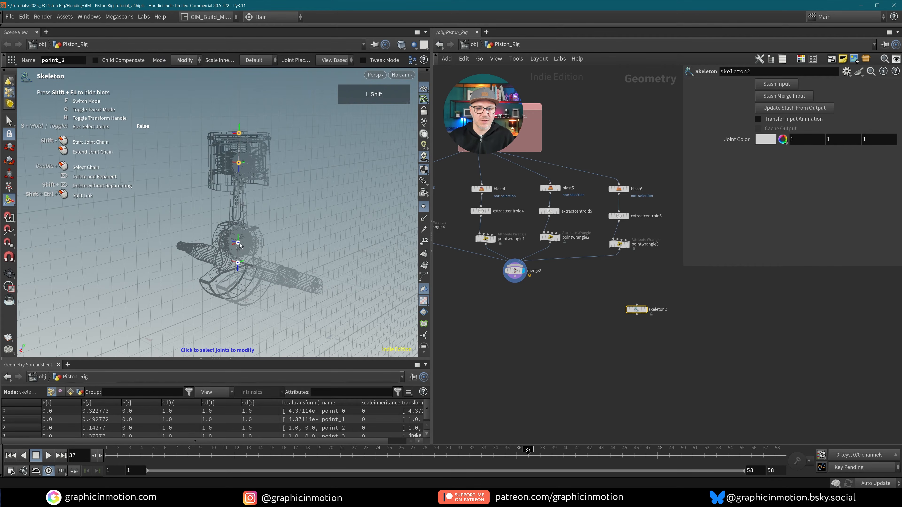
shift+click(239, 244)
right_click(238, 265)
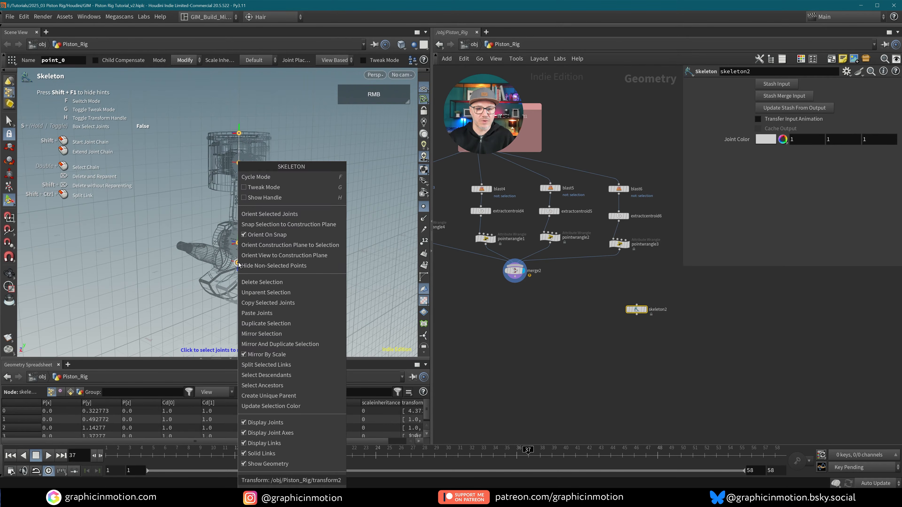
click(266, 214)
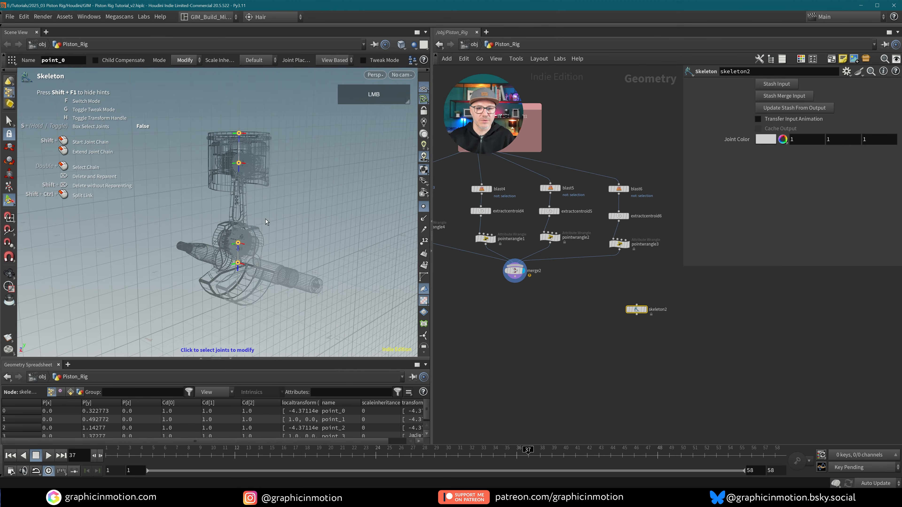
alt+drag(279, 188, 305, 241)
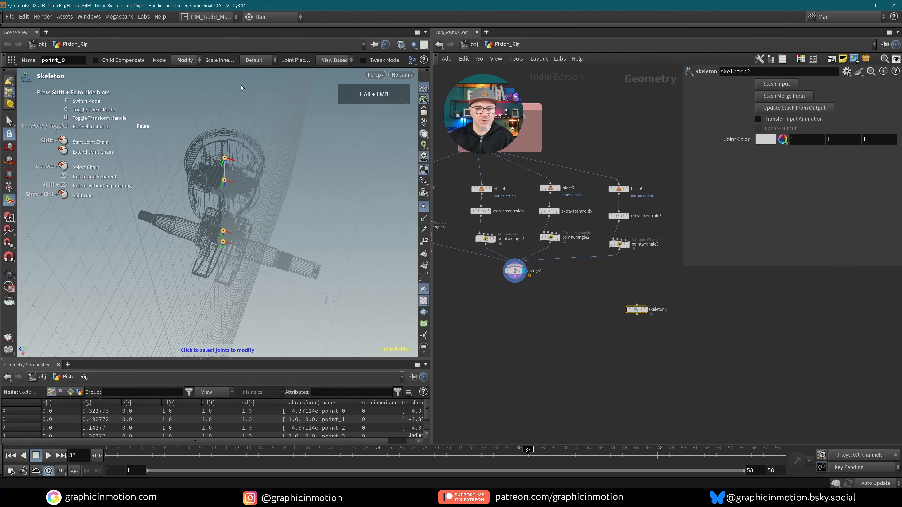
alt+drag(289, 174, 259, 132)
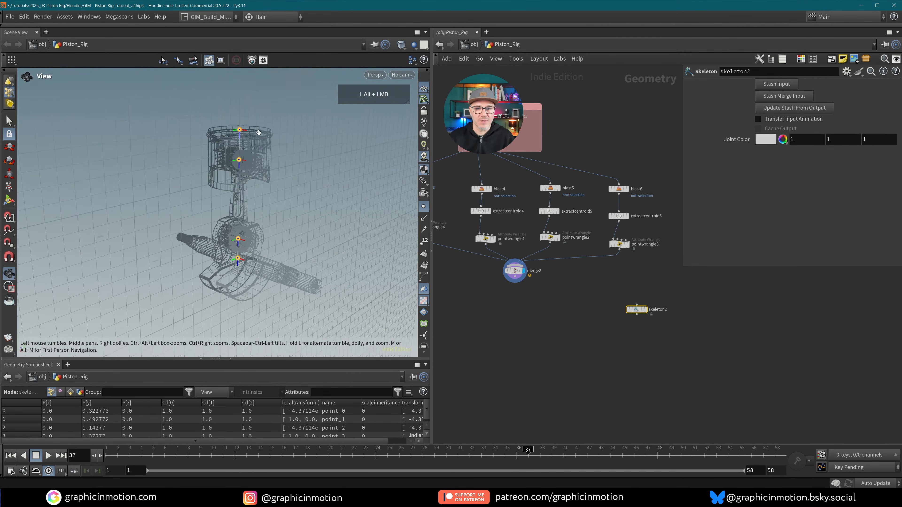
- Add a Rig Pose node fed by skeleton2, place it directly below and make it the displayed node
click(423, 101)
alt+right_drag(296, 210, 303, 242)
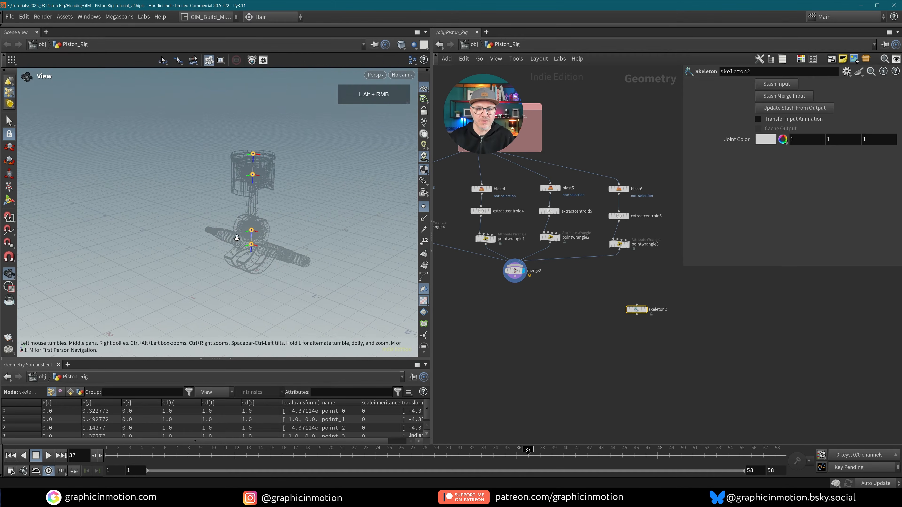
alt+middle_drag(303, 242, 276, 225)
drag(636, 309, 635, 298)
key(Tab)
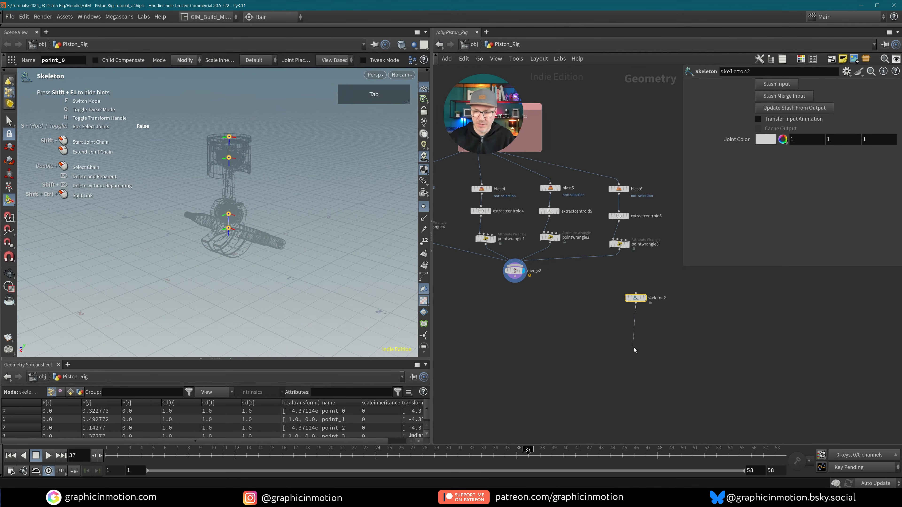
text(rig pos)
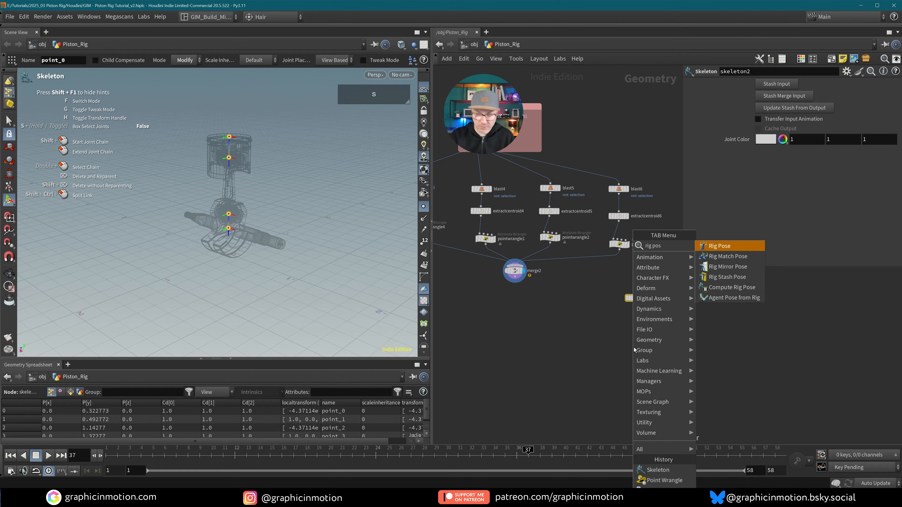
click(726, 249)
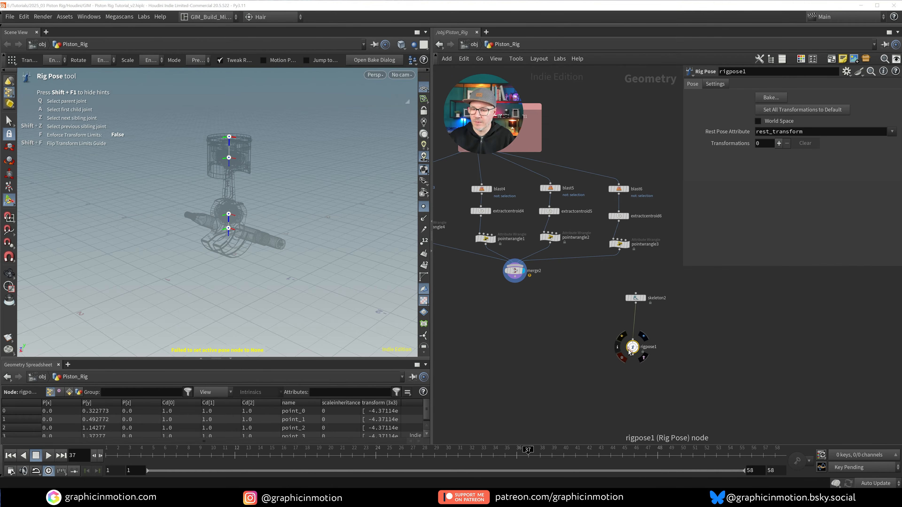
click(646, 314)
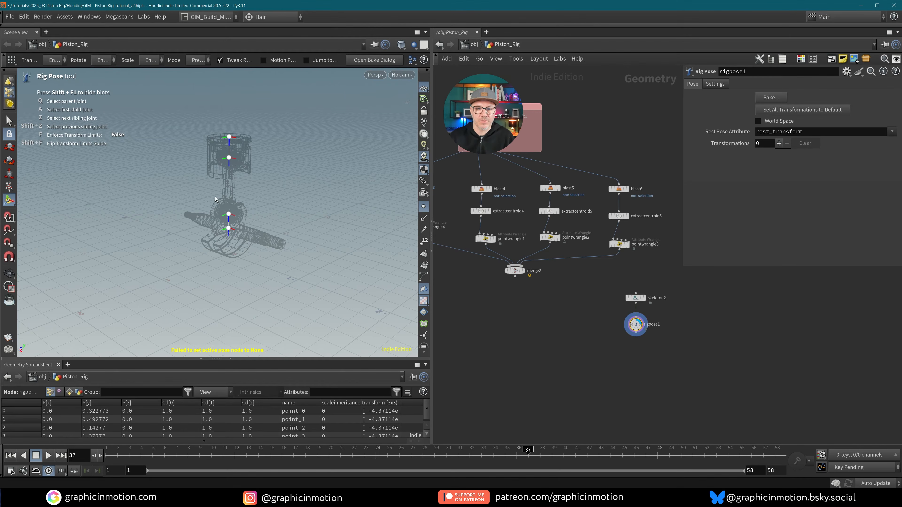
alt+right_drag(215, 223, 315, 225)
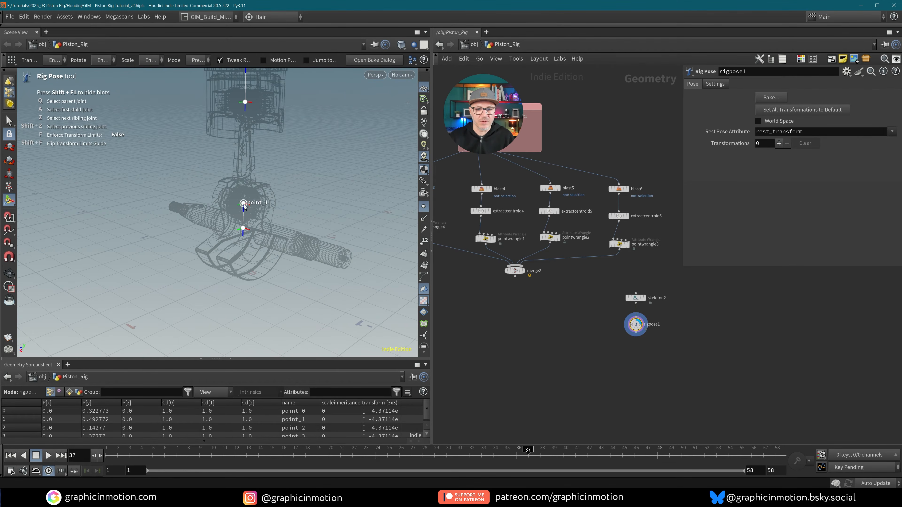
click(243, 230)
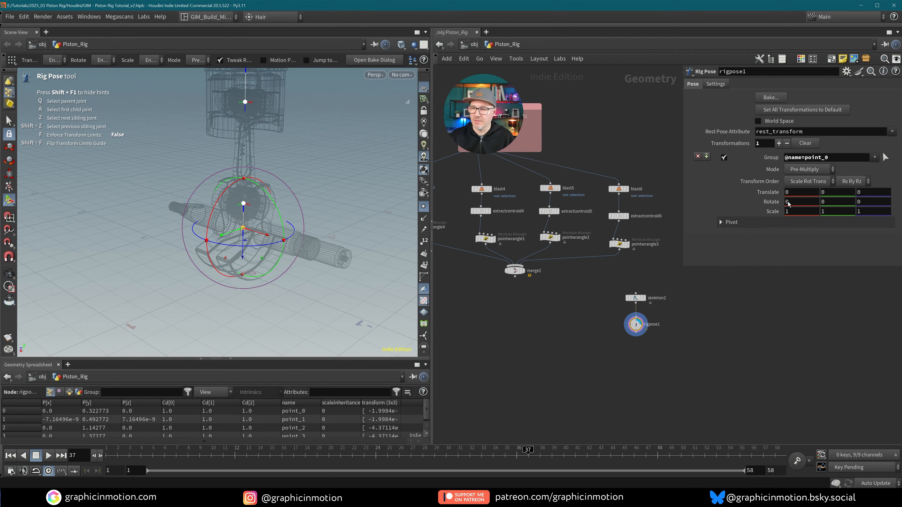
click(769, 205)
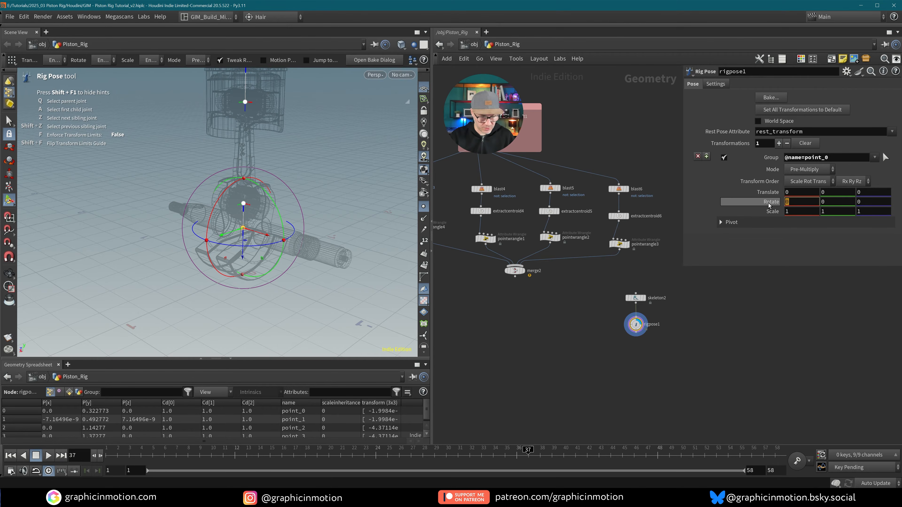
text(@Time)
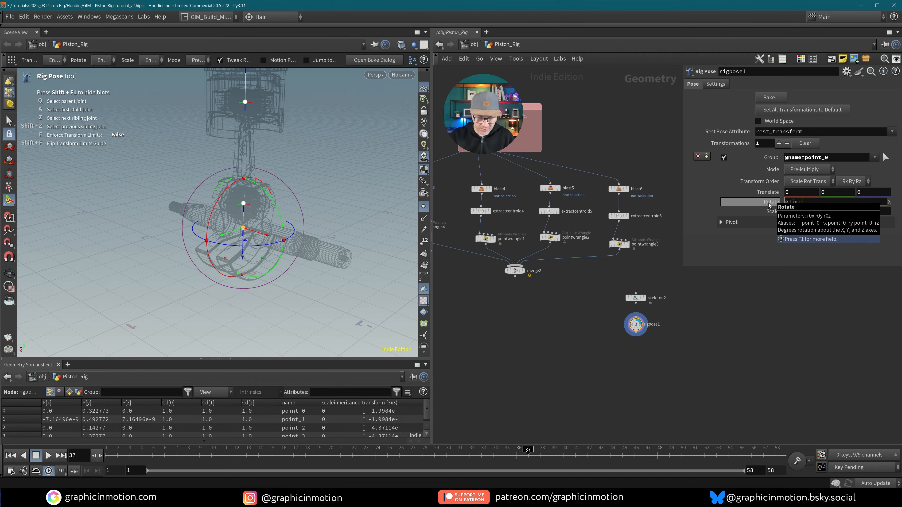
text(*200)
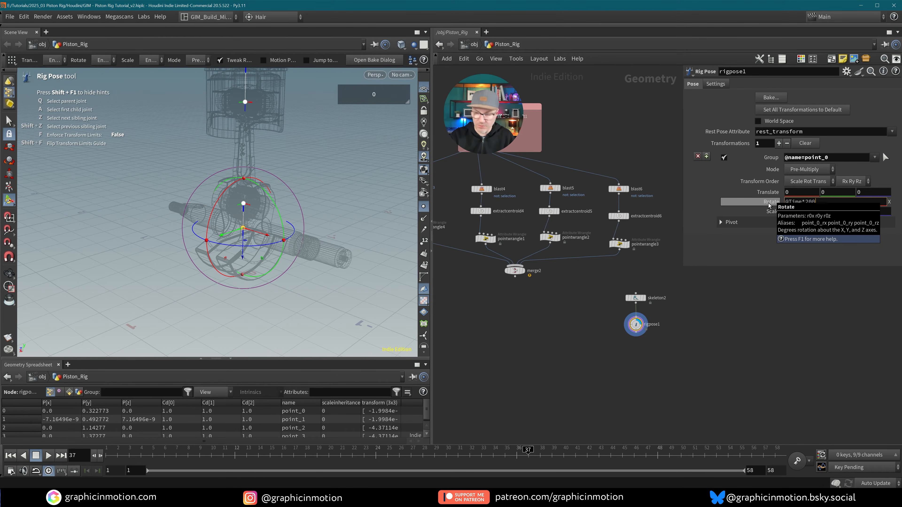
click(622, 324)
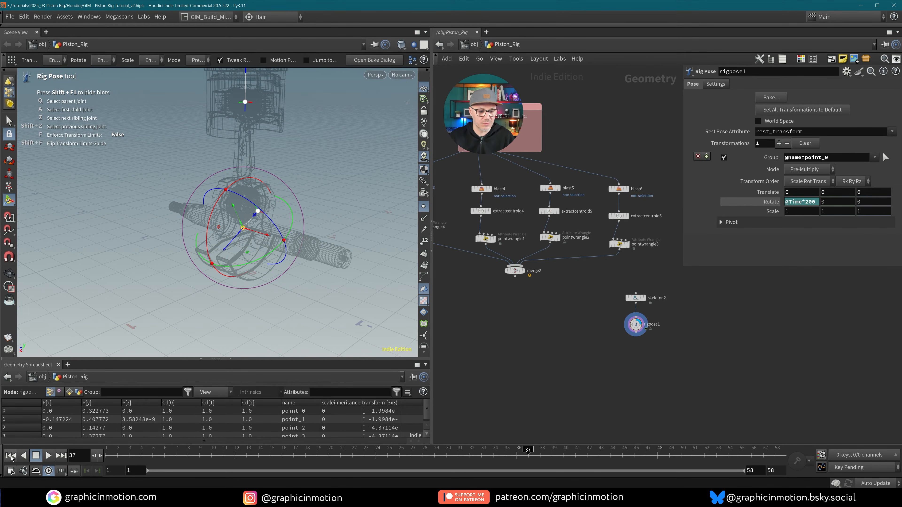
- Play the animation from the first frame, scrub the timeline to check the joint rotation, and return to frame 1
click(11, 455)
click(49, 455)
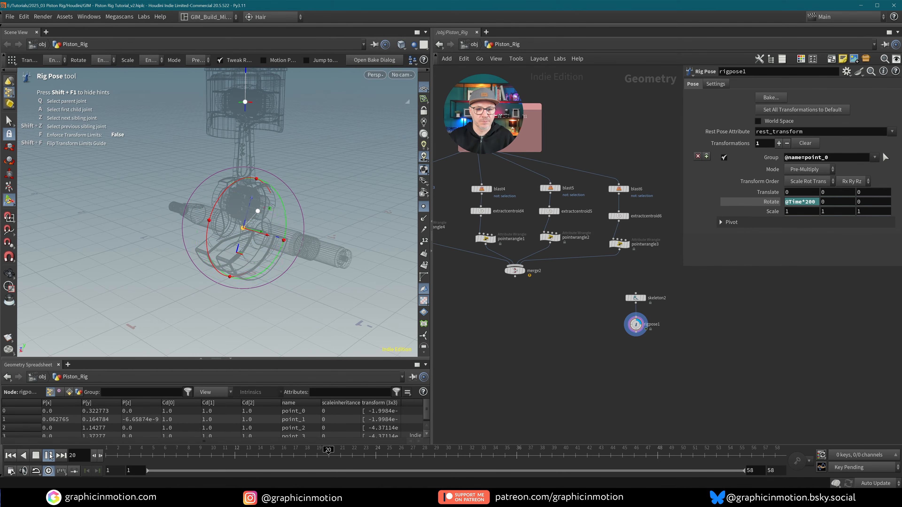
click(48, 456)
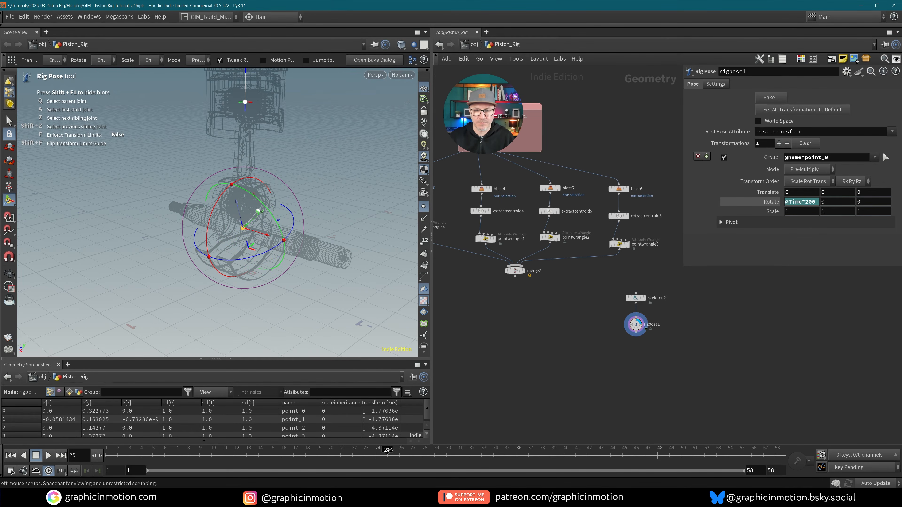
drag(388, 450, 53, 454)
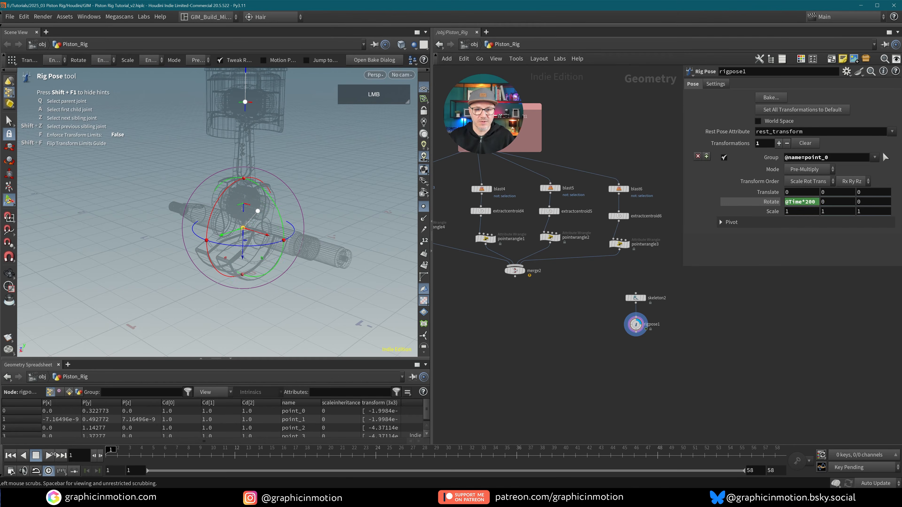
click(234, 450)
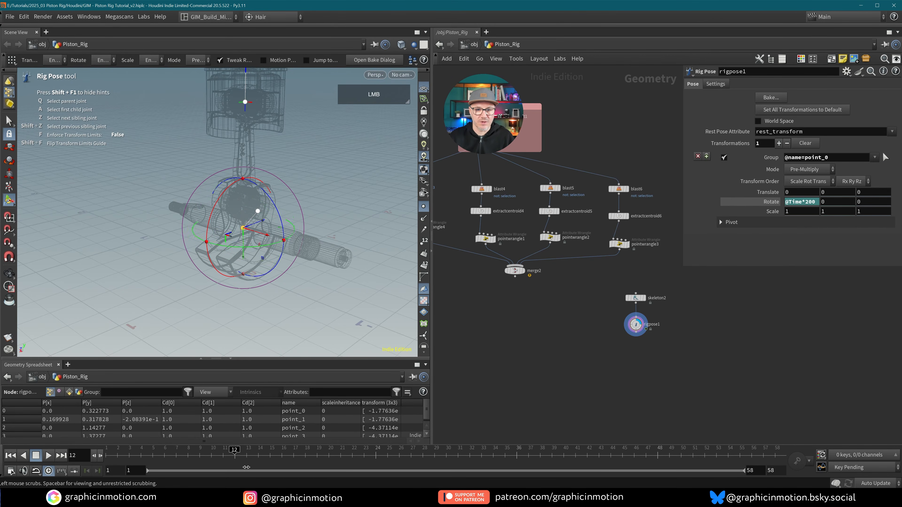
click(117, 450)
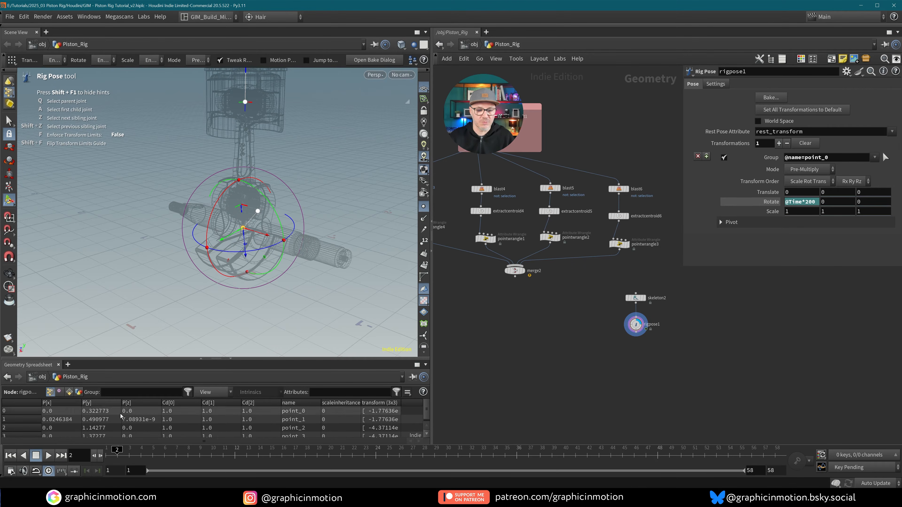
click(109, 450)
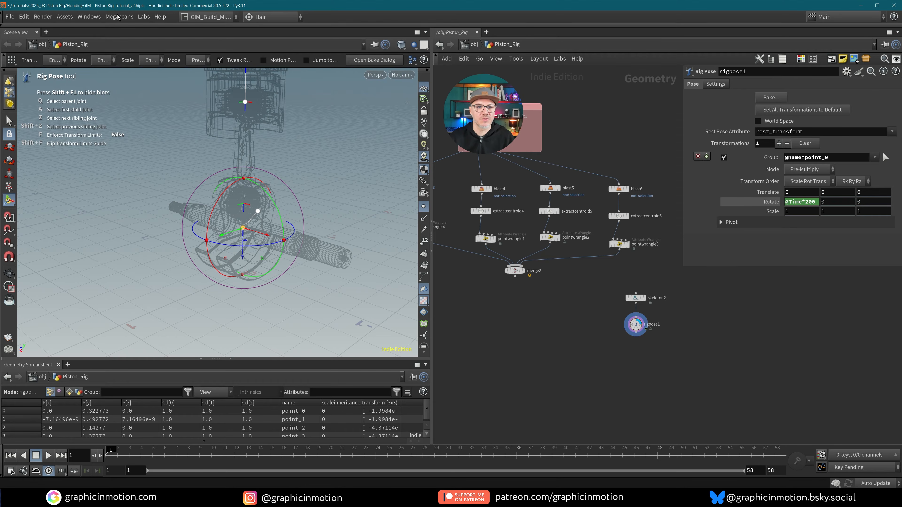
- Reset the viewport, bring back the Rig Pose handles and scrub the first frames again, ending on frame 1
click(146, 18)
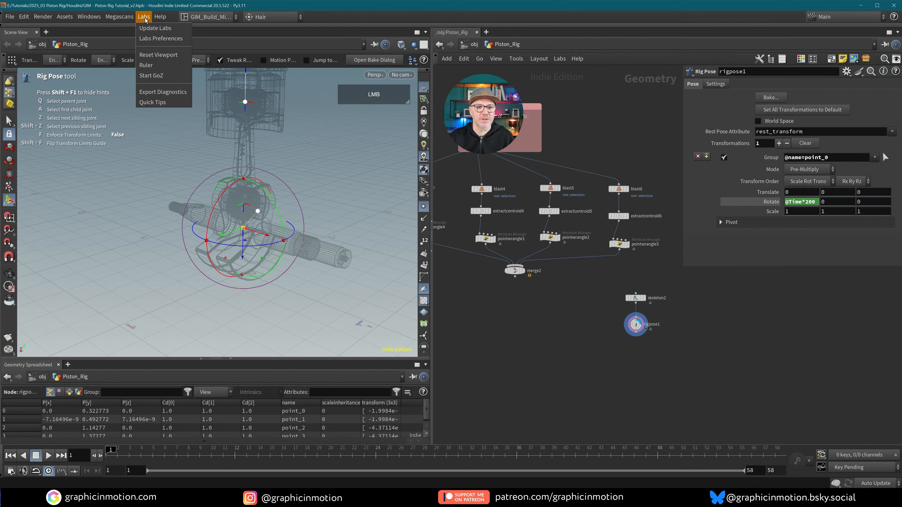
click(164, 57)
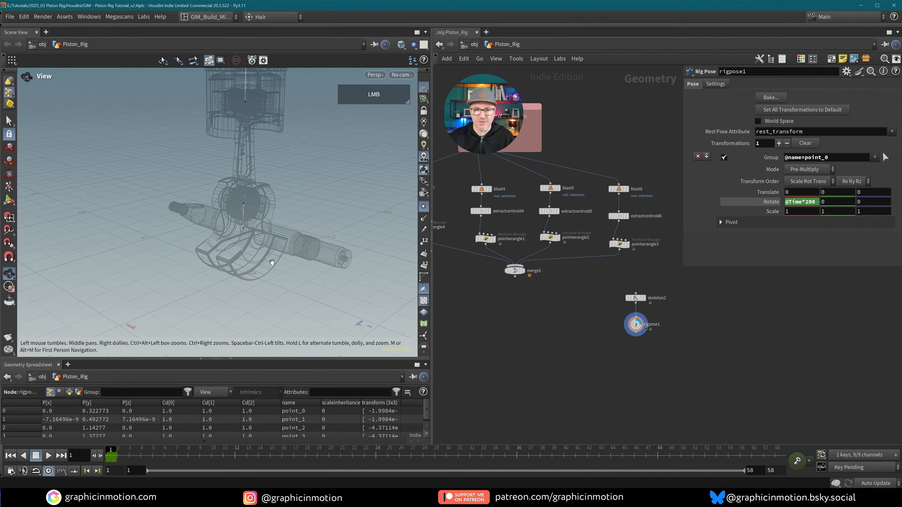
click(8, 201)
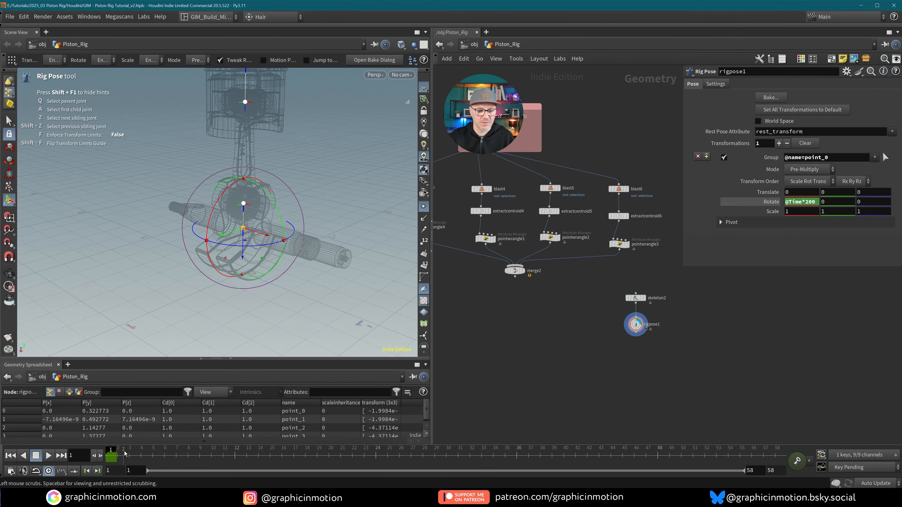
mouse_move(124, 456)
mouse_down()
mouse_move(319, 453)
mouse_move(515, 407)
mouse_move(470, 426)
mouse_move(111, 449)
mouse_move(364, 449)
mouse_move(111, 455)
mouse_up()
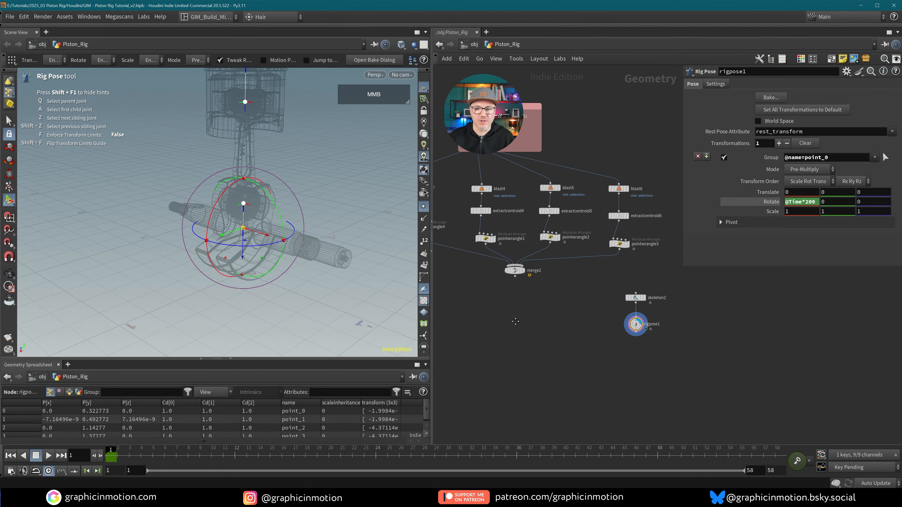
- Move skeleton2 and rigpose1 together away from the centroid branches and place the MODEL network box beside them
scroll(454, 240, down, 2)
middle_drag(629, 270, 538, 286)
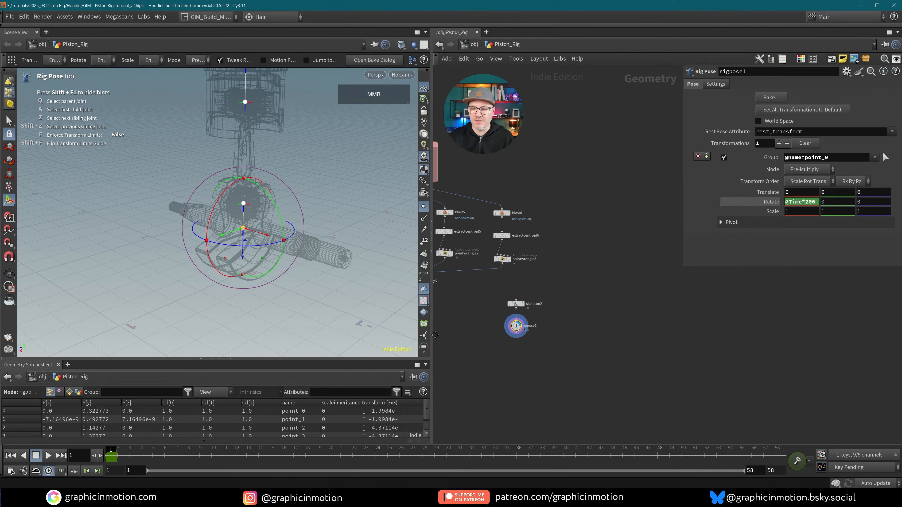
drag(553, 278, 654, 179)
scroll(494, 227, down, 2)
middle_drag(494, 227, 564, 233)
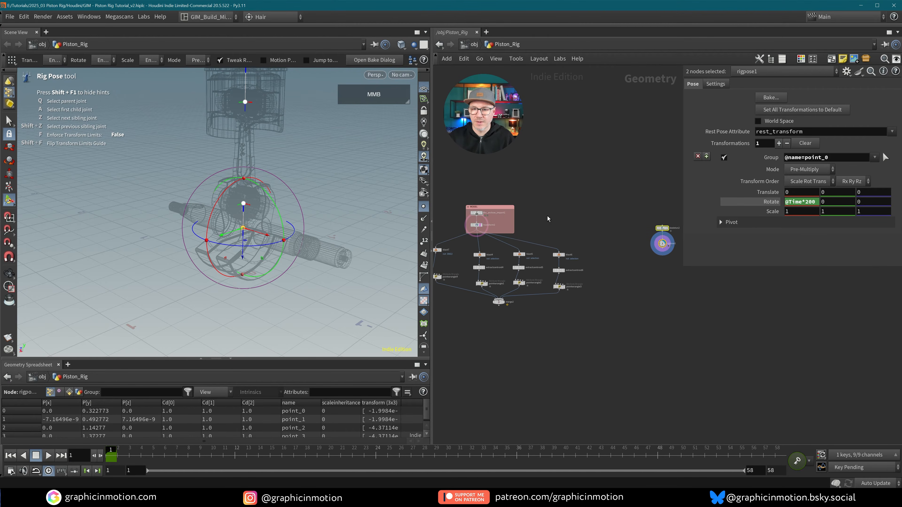
drag(497, 207, 608, 203)
middle_drag(613, 290, 519, 264)
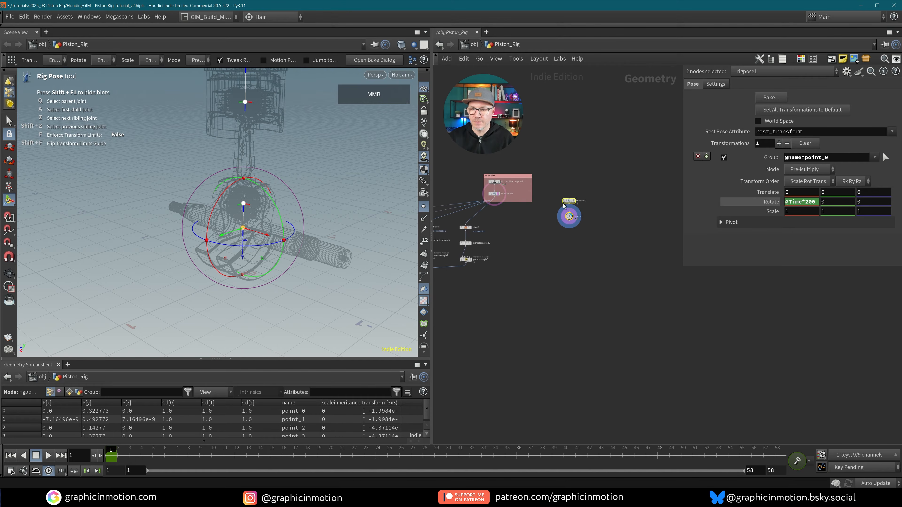
drag(570, 201, 598, 192)
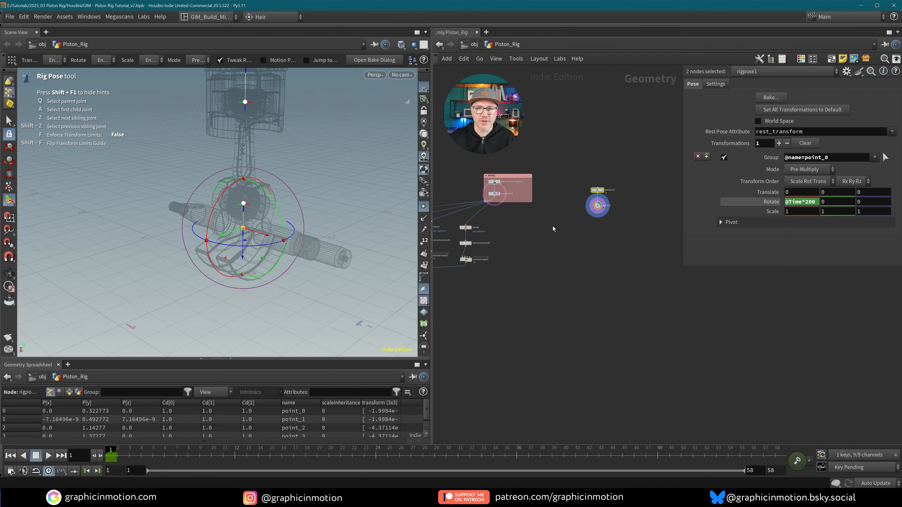
drag(516, 177, 521, 185)
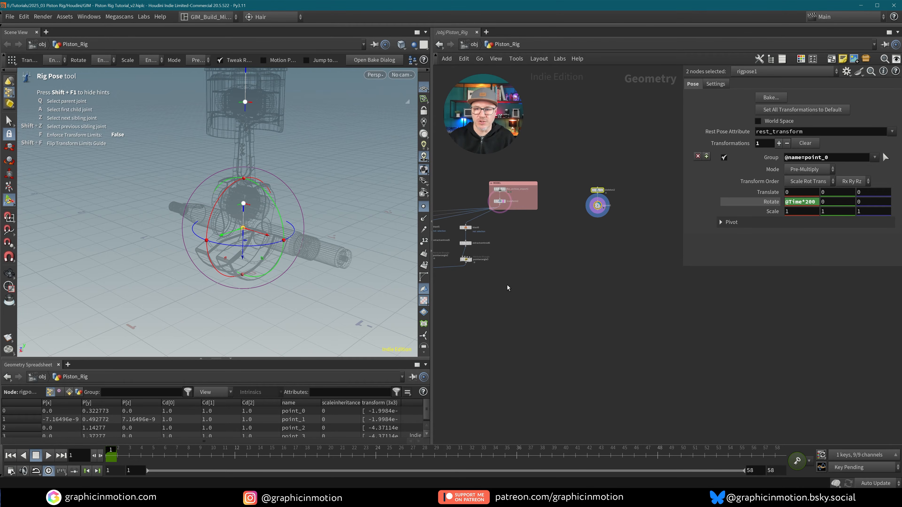
- Add an Assemble node below the MODEL box and connect the output of transform2 to its input
scroll(507, 288, up, 3)
click(544, 250)
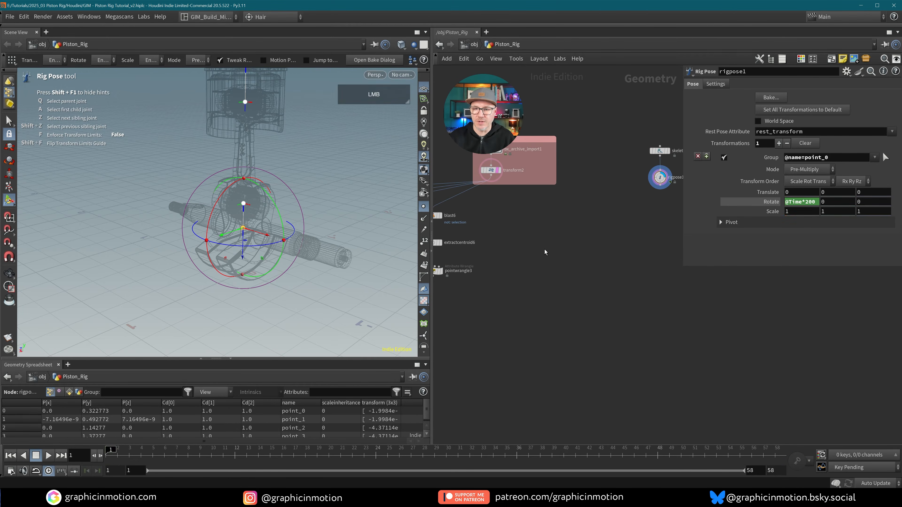
key(Tab)
text(asse)
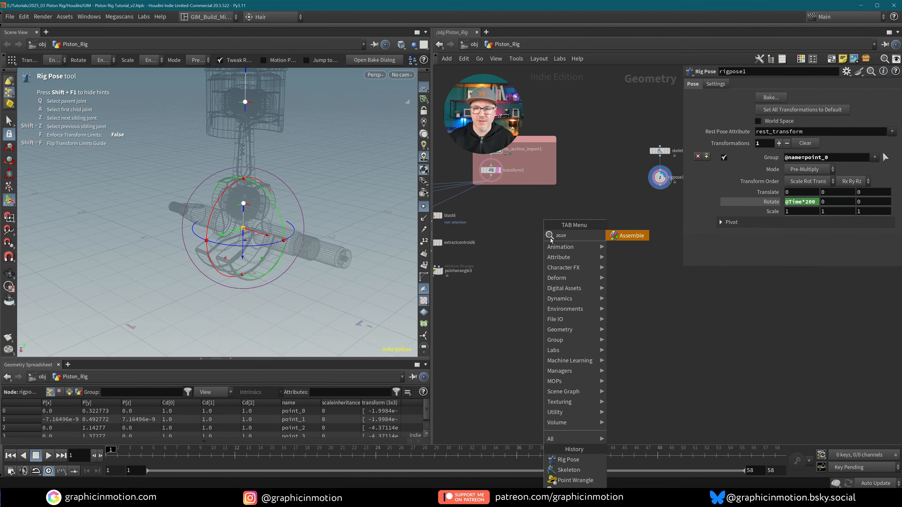
key(Return)
click(529, 230)
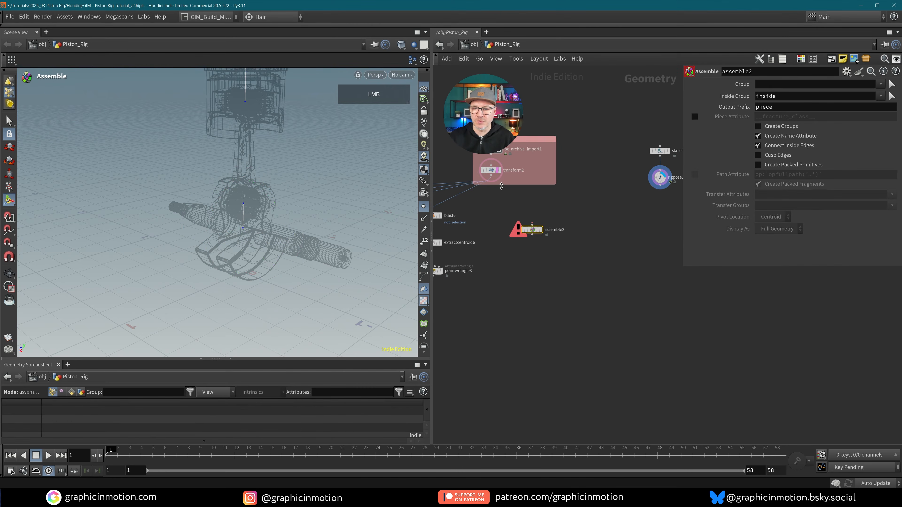
drag(492, 183, 532, 225)
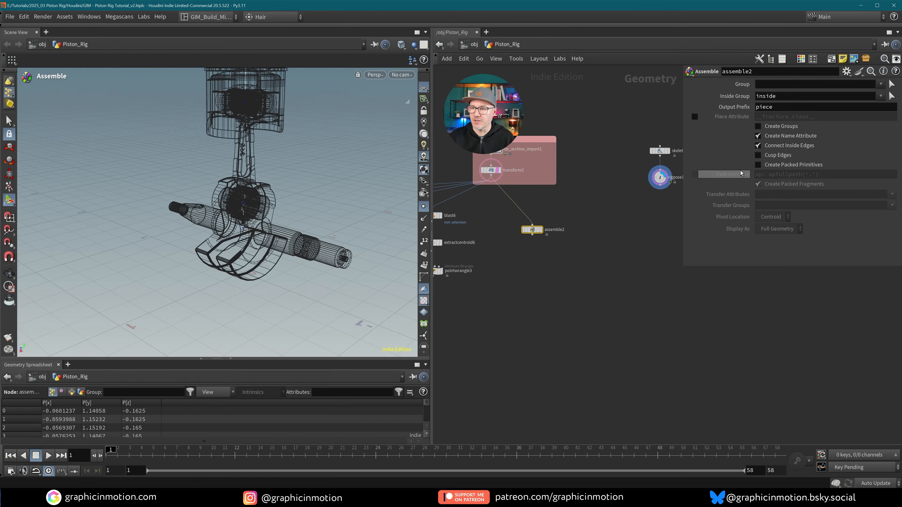
- Enable Create Packed Primitives on the Assemble node, display its result and activate the Select tool for its pieces
click(758, 165)
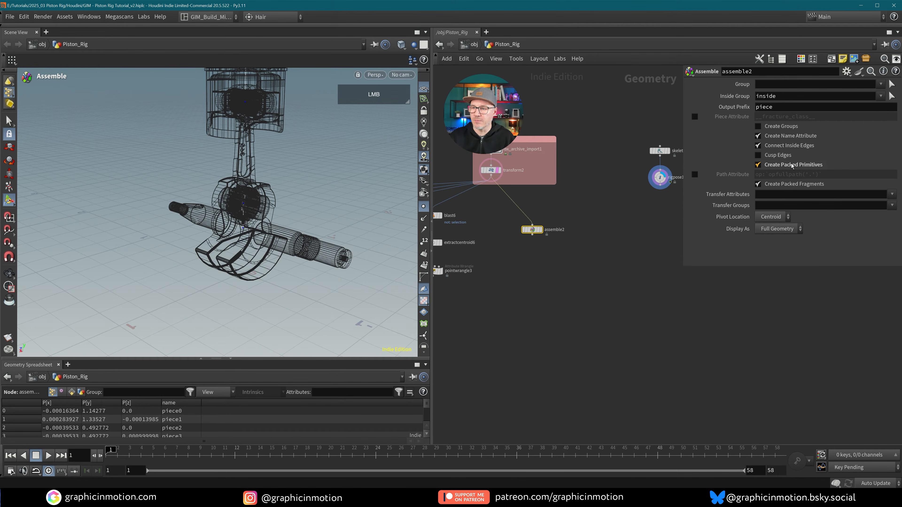
middle_click(532, 230)
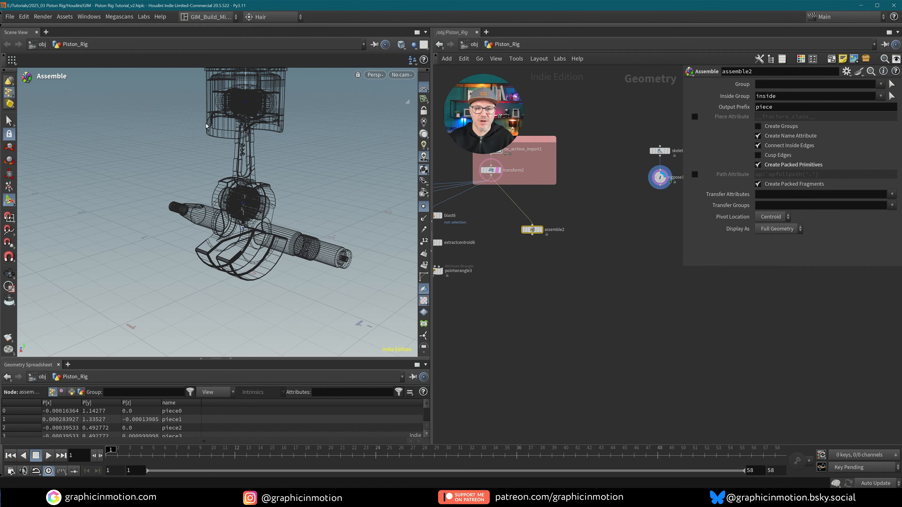
middle_drag(534, 287, 503, 305)
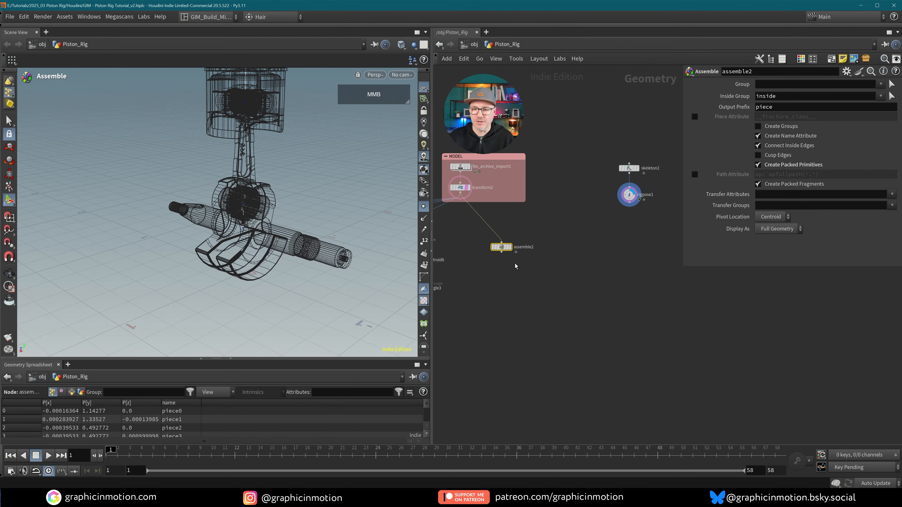
click(510, 248)
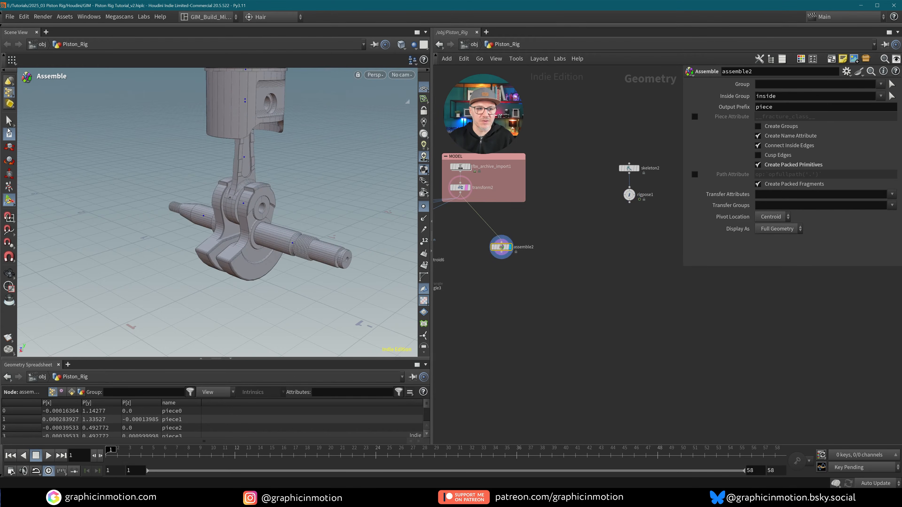
click(8, 125)
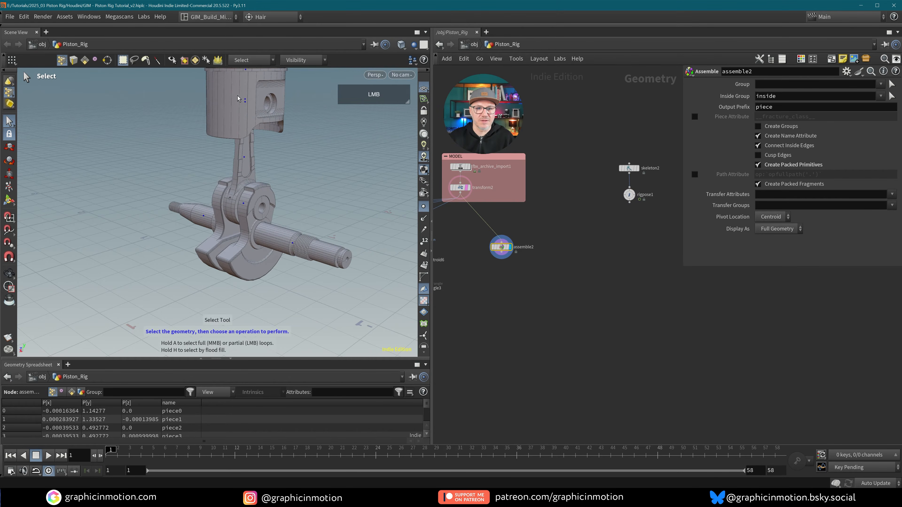
- Switch selection to individual packed pieces and check that the piston, connecting rod and crank pin can be picked separately
click(79, 63)
click(245, 107)
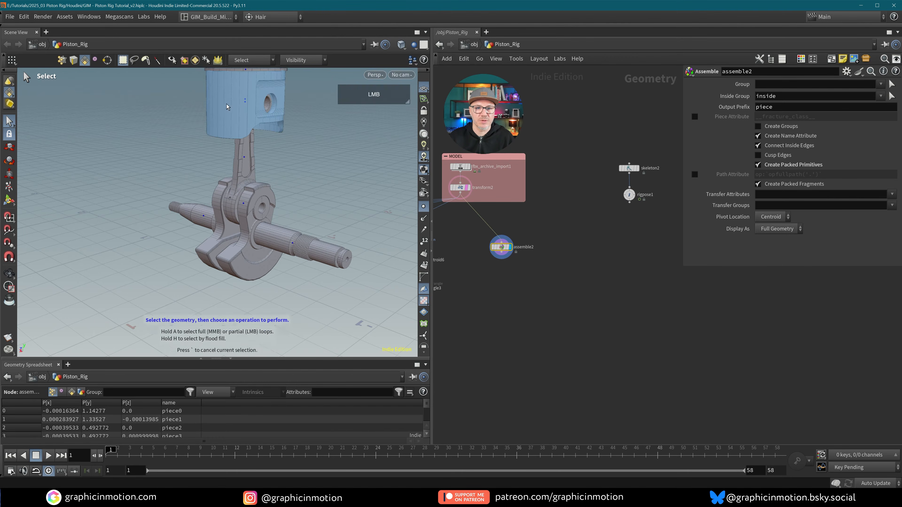
click(250, 163)
click(260, 196)
click(267, 211)
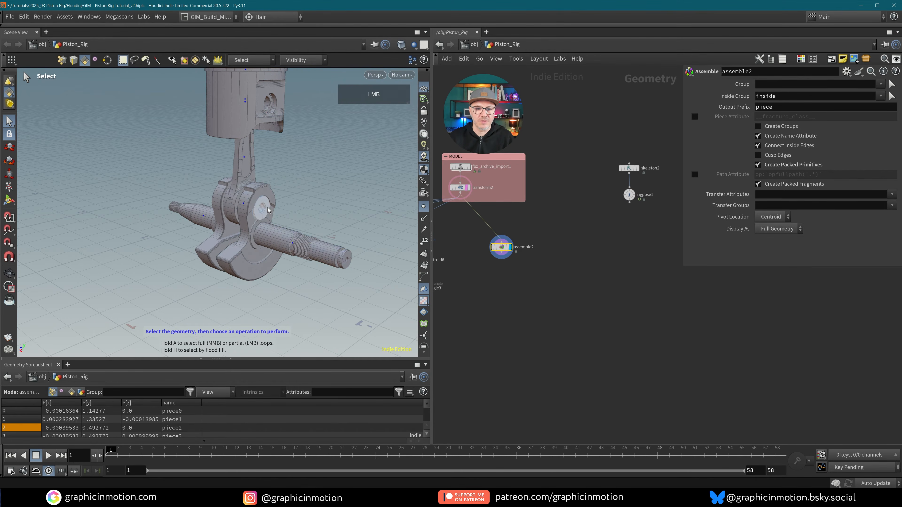
- Add a Capture Packed Geometry node below assemble2
middle_drag(544, 302, 539, 309)
key(Tab)
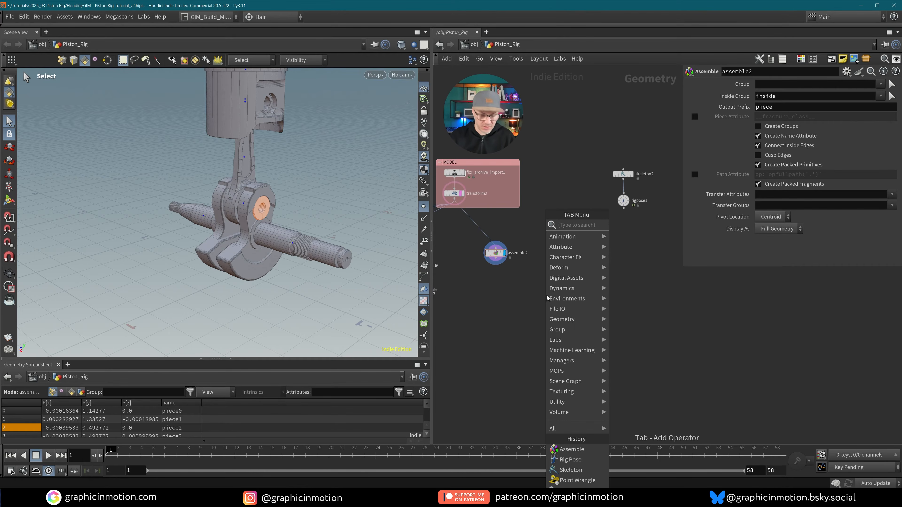
text(captur)
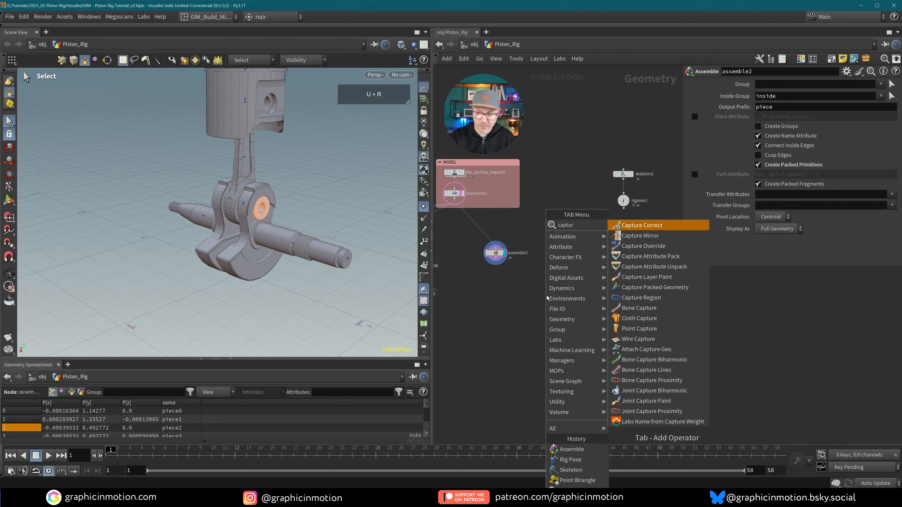
click(639, 287)
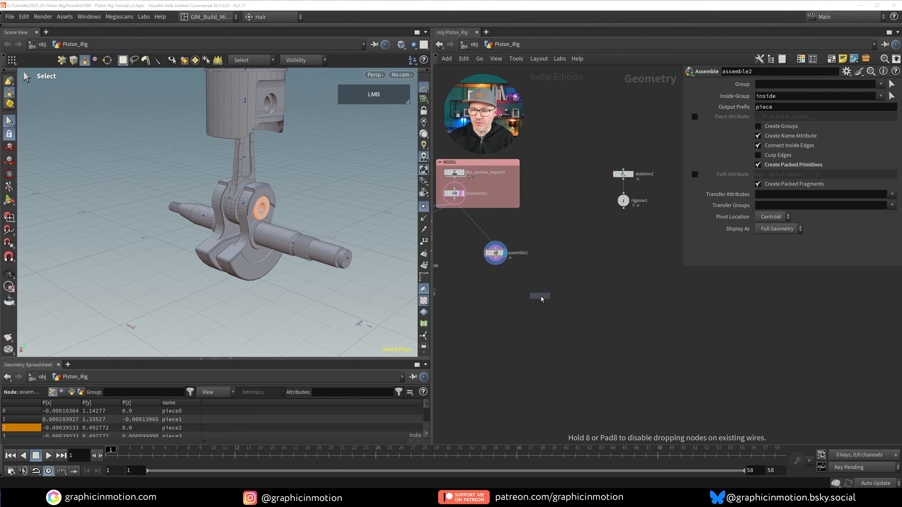
click(533, 293)
- Connect assemble2 to the Capture Packed Geometry node's skin geometry input and skeleton2 to its skeleton input
scroll(531, 284, up, 3)
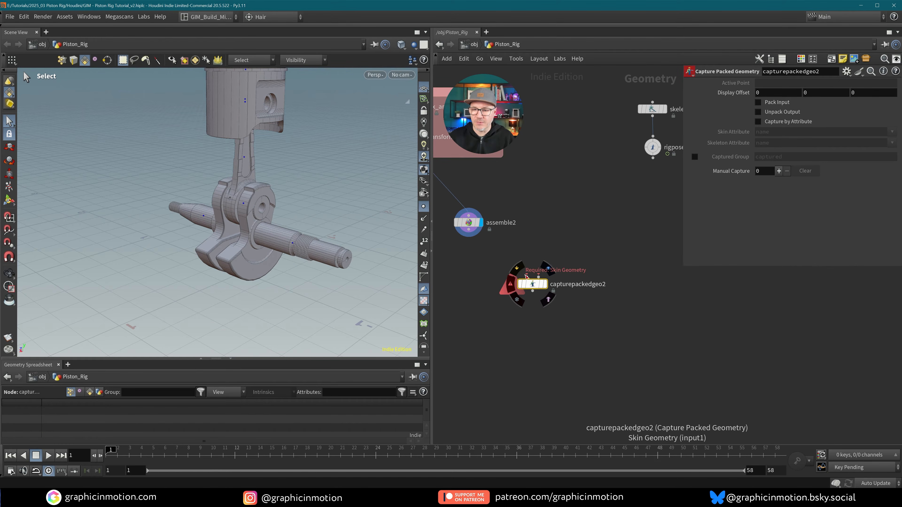
drag(527, 277, 468, 230)
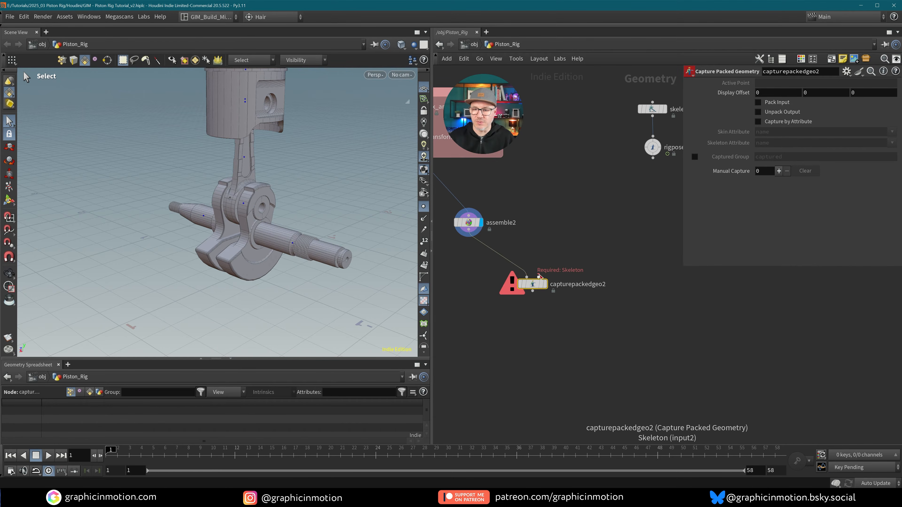
scroll(593, 244, down, 2)
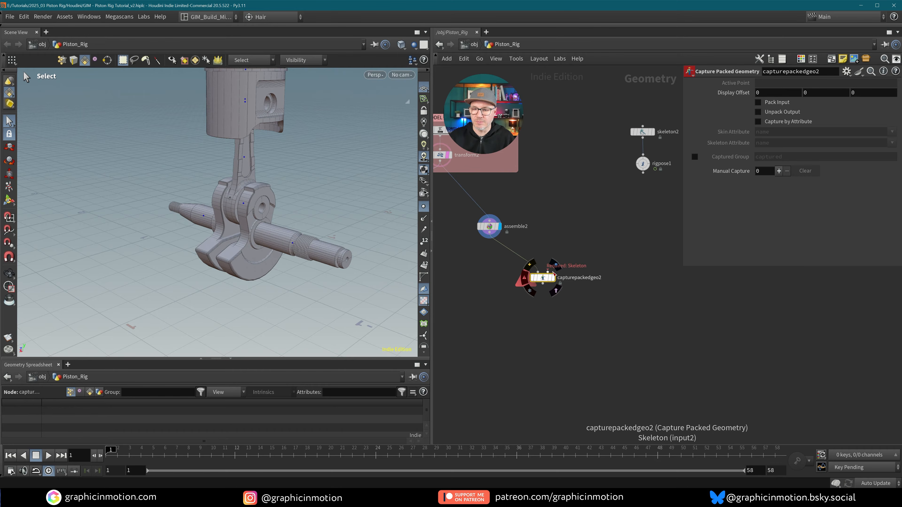
drag(643, 138, 575, 230)
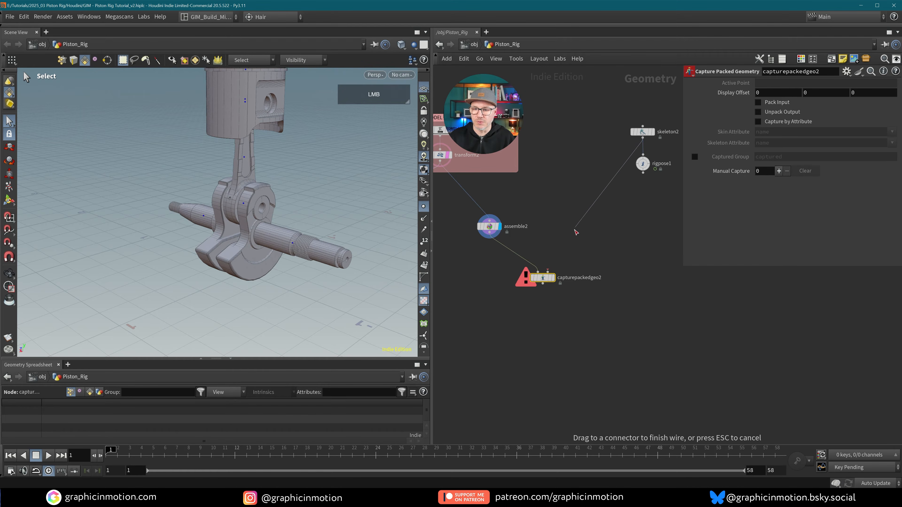
drag(557, 269, 554, 271)
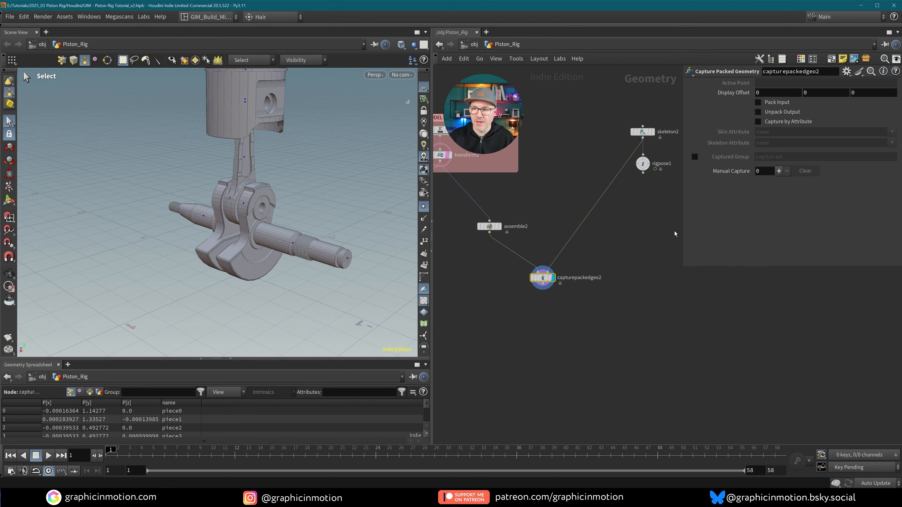
- Add one manual capture entry to capturepackedgeo2 and switch the viewport to wireframe
click(778, 171)
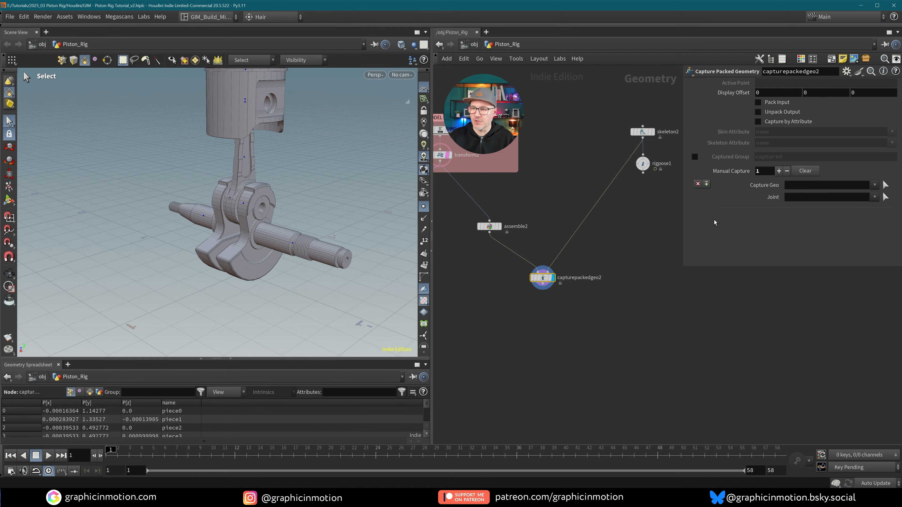
alt+drag(246, 188, 253, 209)
alt+middle_drag(253, 209, 242, 243)
alt+drag(241, 245, 223, 241)
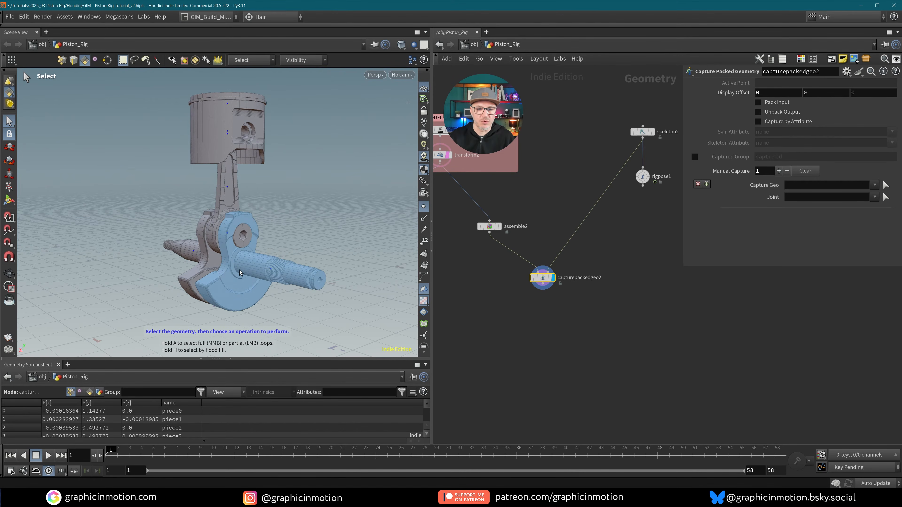
mouse_move(651, 182)
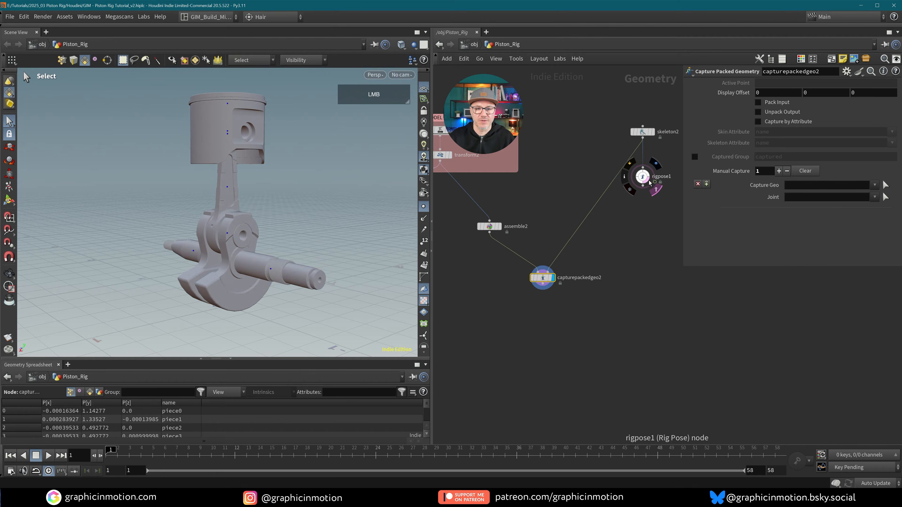
alt+drag(228, 256, 408, 214)
key(w)
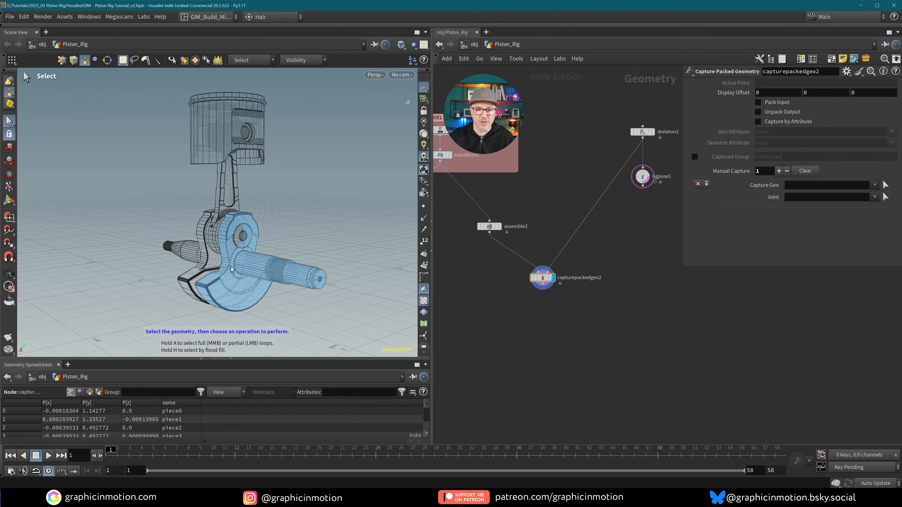
alt+drag(234, 271, 253, 267)
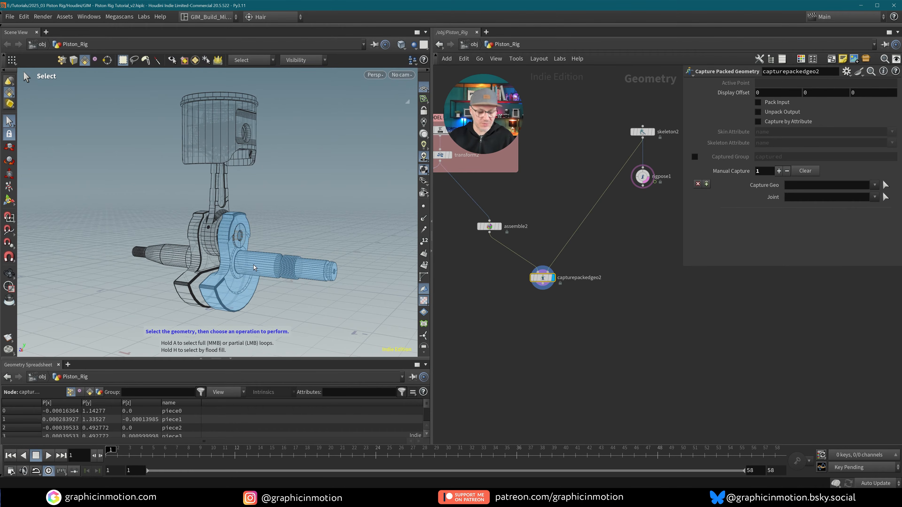
shift+click(254, 265)
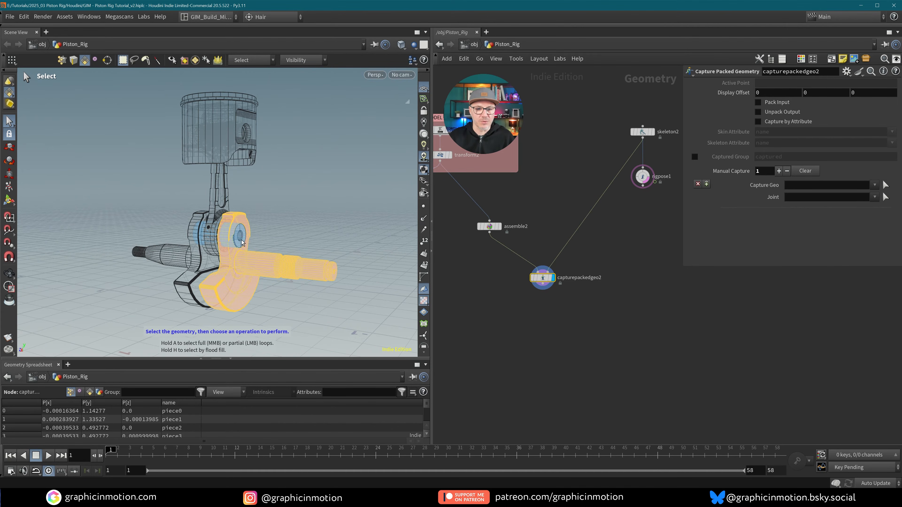
shift+click(242, 231)
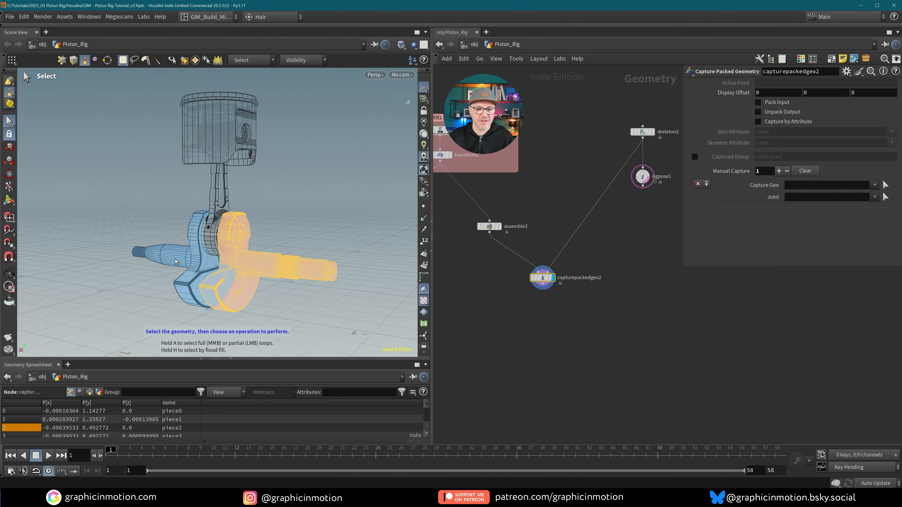
mouse_move(173, 257)
alt+mouse_down()
mouse_move(285, 259)
mouse_move(151, 247)
mouse_move(162, 261)
alt+mouse_up()
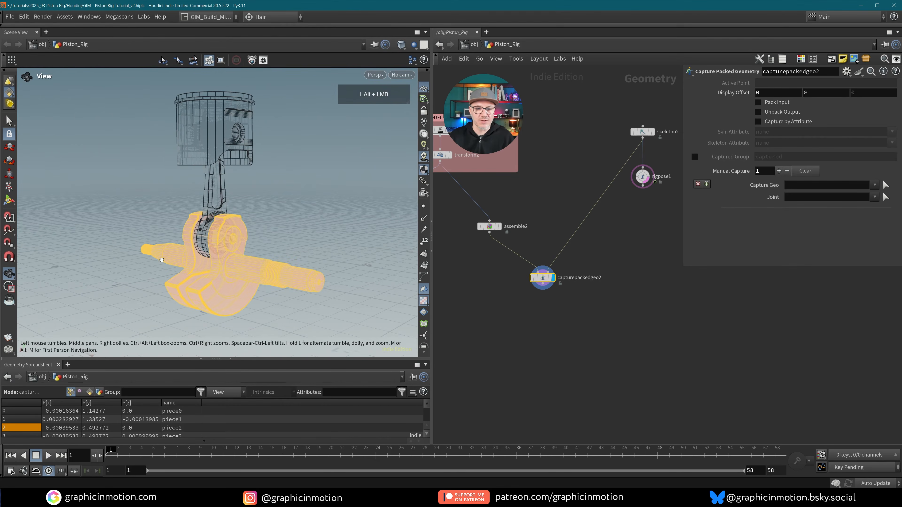
alt+drag(238, 254, 221, 241)
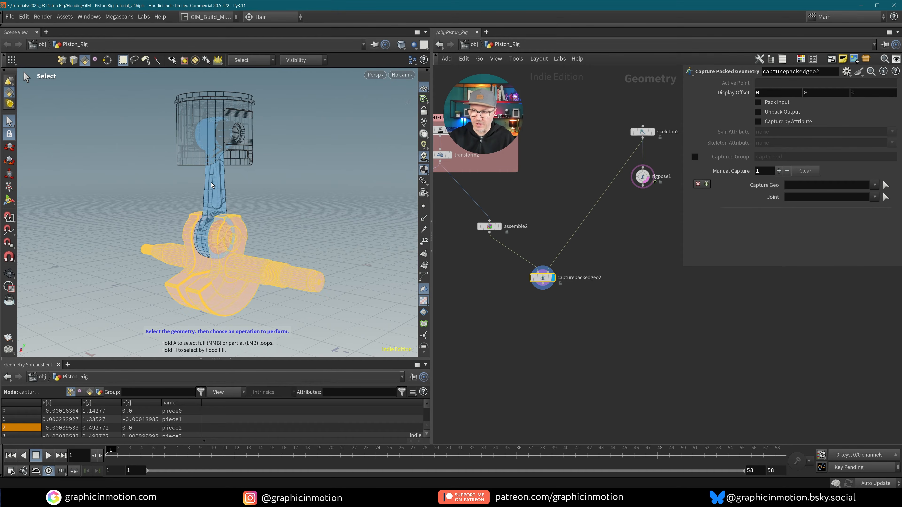
key(Return)
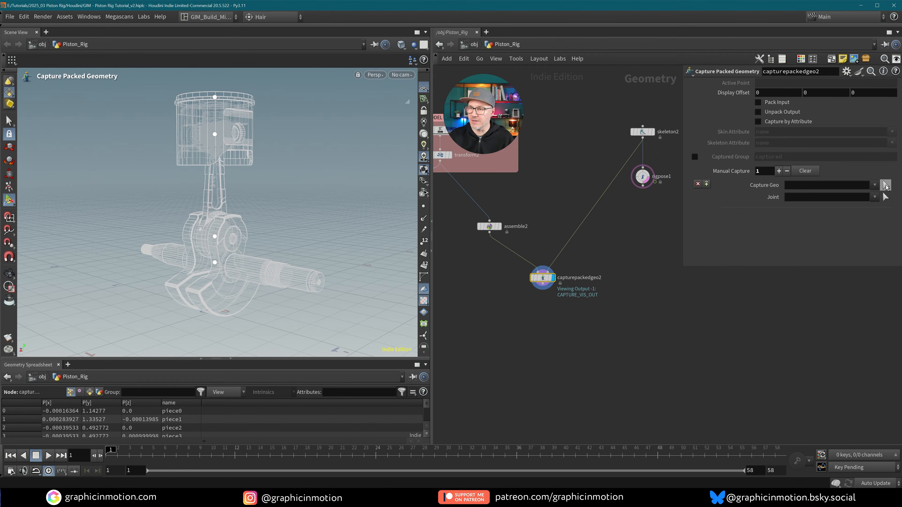
- Capture crankshaft pieces 2, 4 and 8 to joint point_0 in the manual capture entry
click(886, 185)
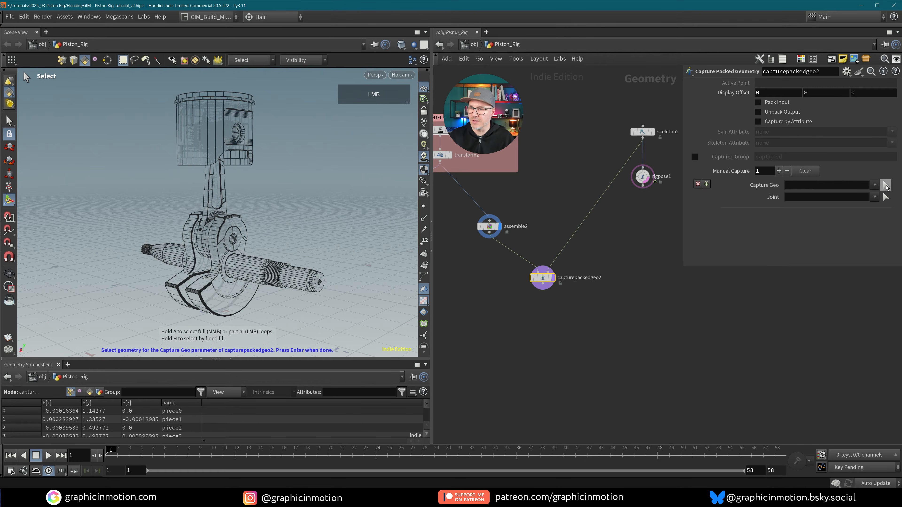
click(244, 279)
shift+click(235, 247)
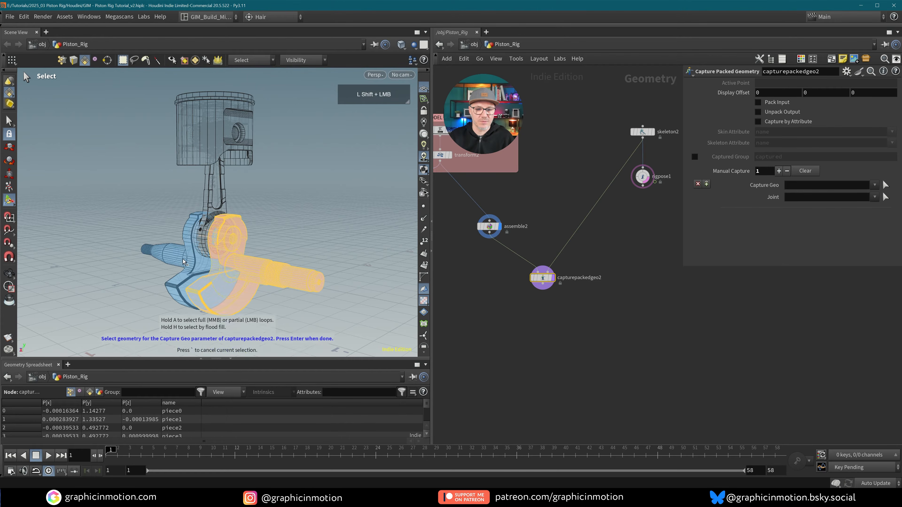
key(Return)
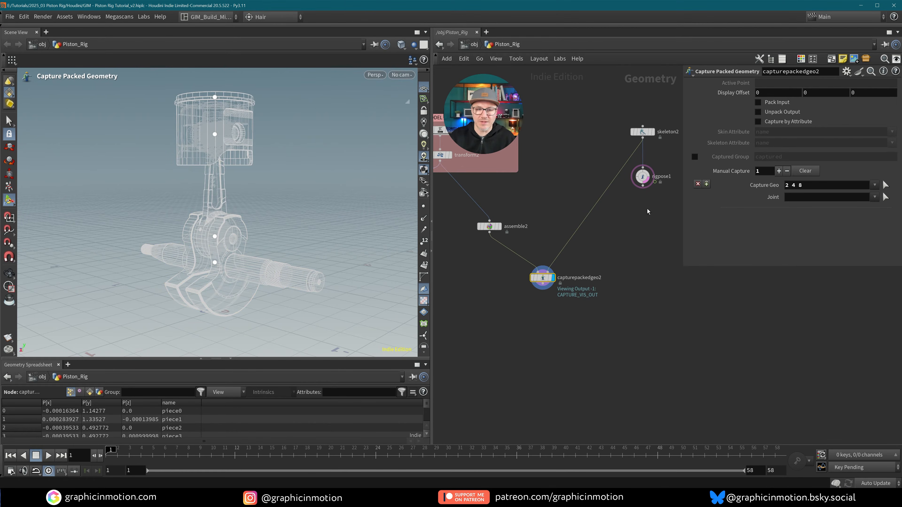
click(874, 197)
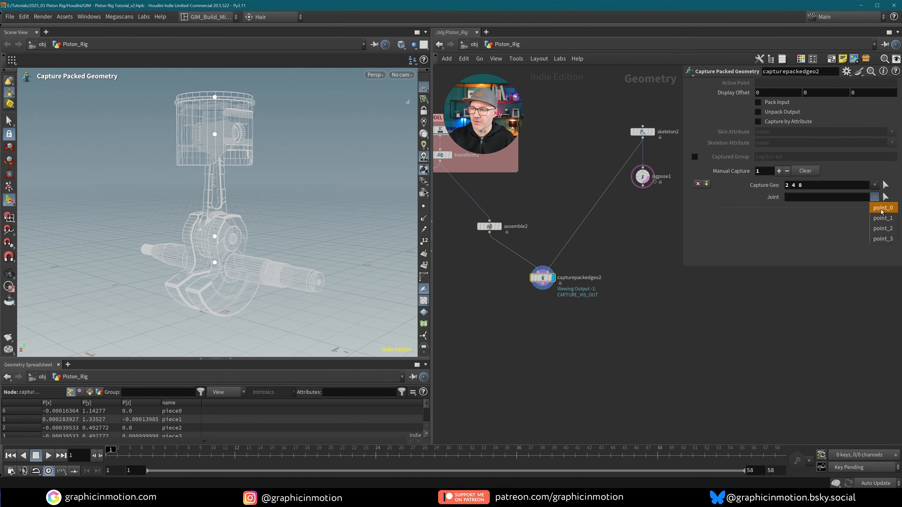
click(882, 206)
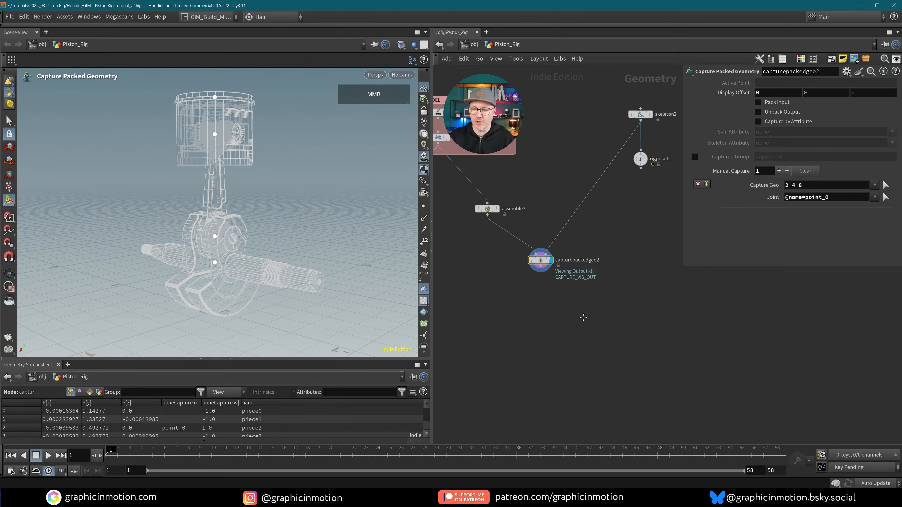
- Add a Bone Deform node and connect capturepackedgeo2 as geometry, skeleton2 as rest transforms and rigpose1 as deform transforms
key(Tab)
text(bone de)
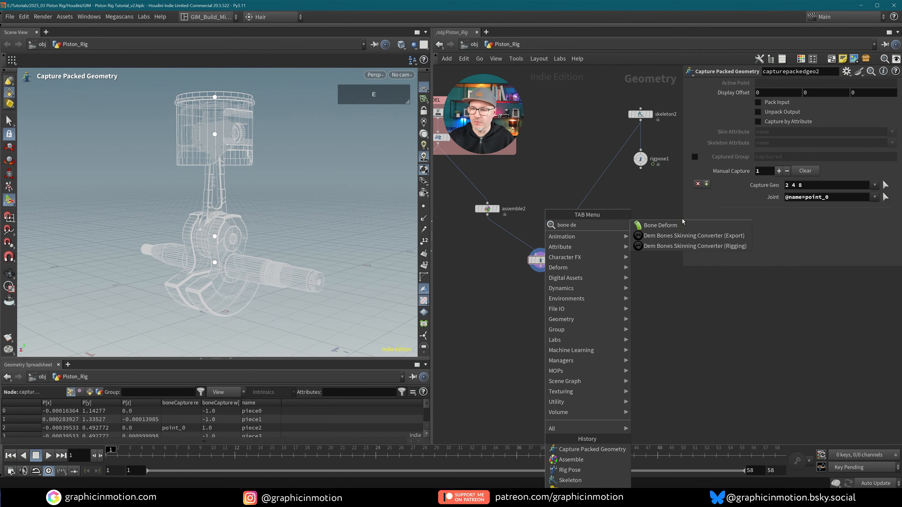
click(685, 224)
click(552, 310)
mouse_move(537, 305)
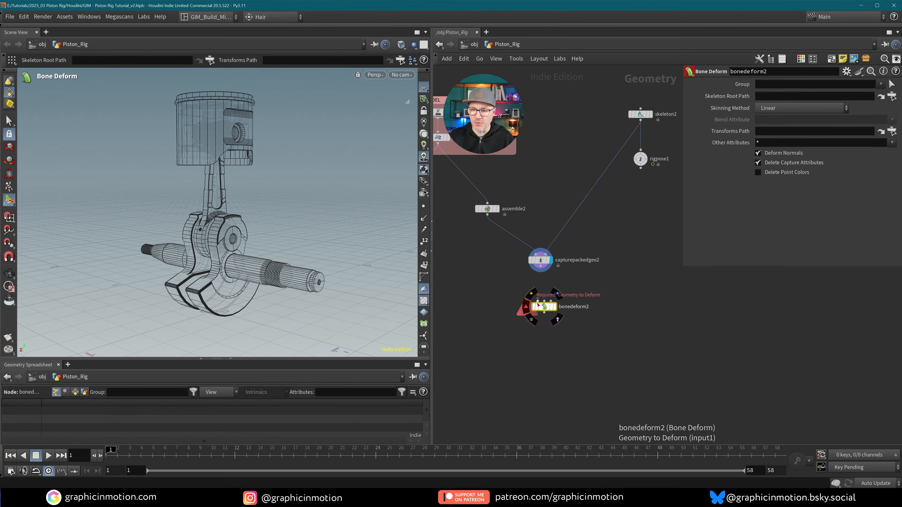
click(538, 305)
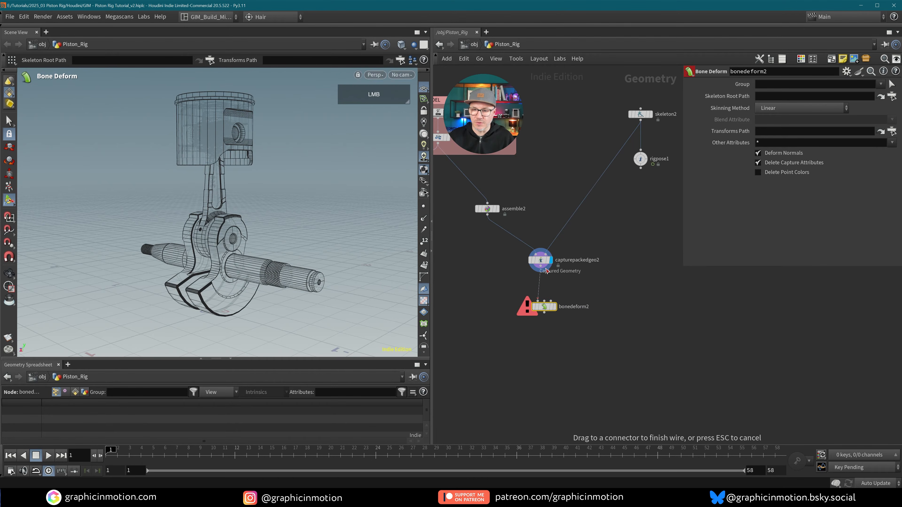
click(540, 272)
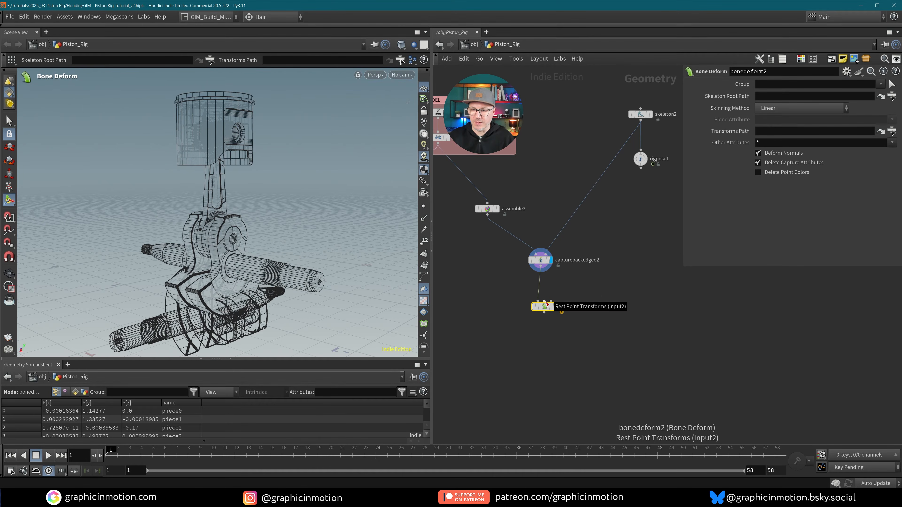
drag(550, 303, 641, 120)
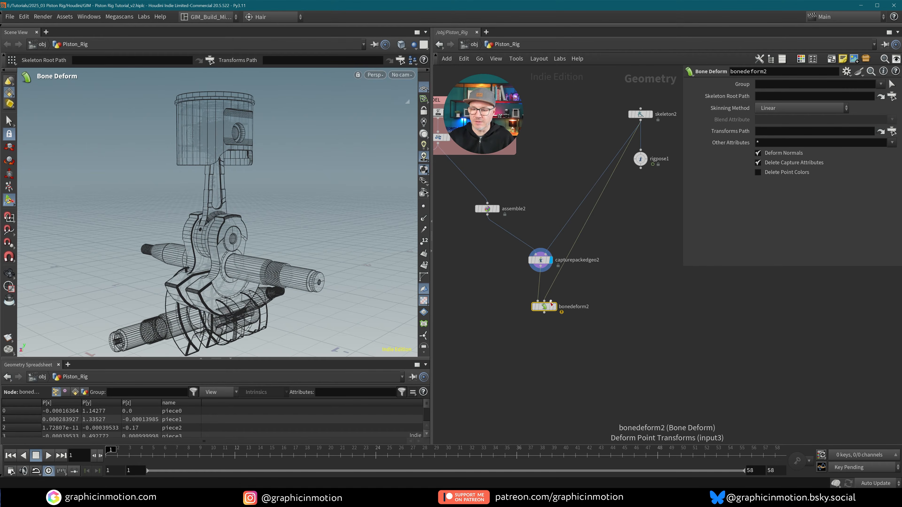
drag(551, 302, 640, 168)
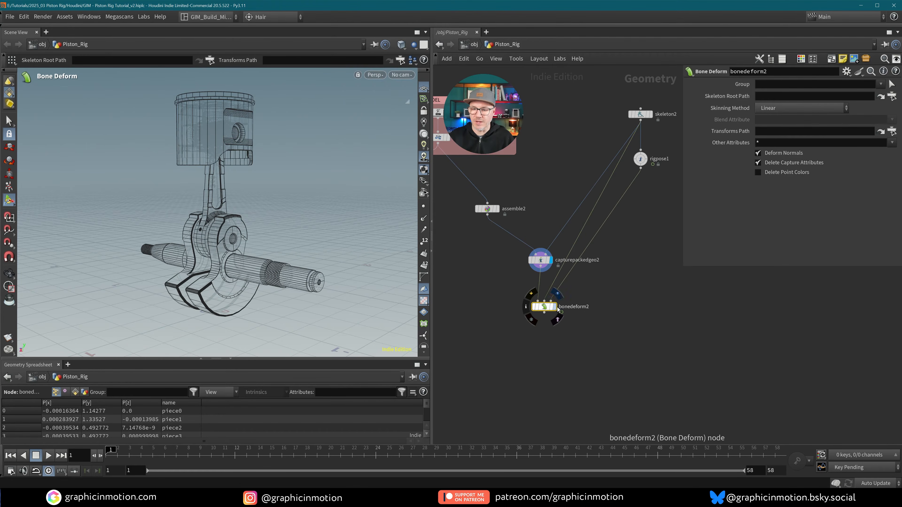
- Display the Bone Deform result and play the crankshaft animation, stopping at frame 45
click(556, 307)
click(49, 455)
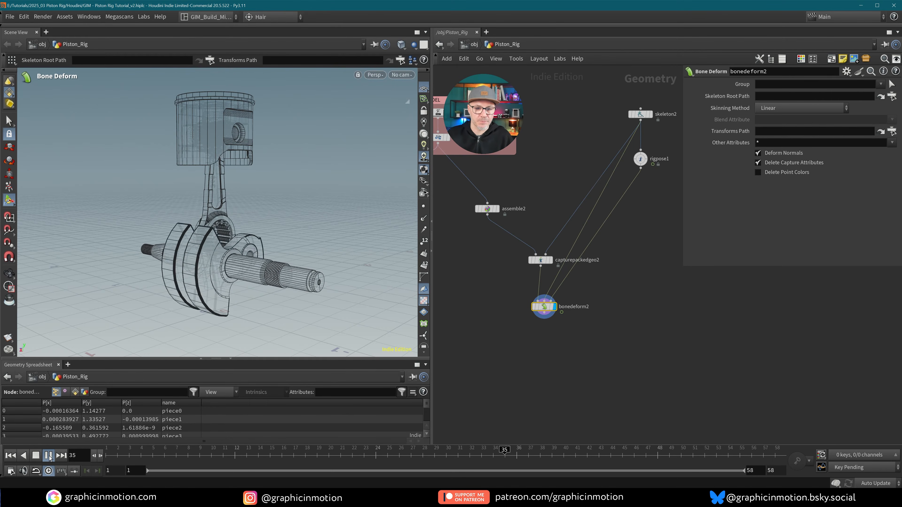
click(49, 456)
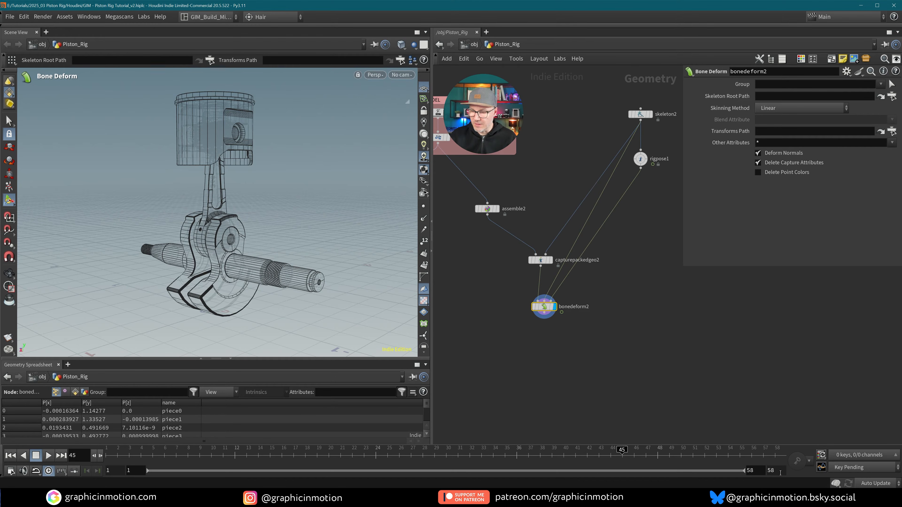
- Extend the timeline's end frame to 250 and play the animation from the first frame
click(770, 470)
text(250)
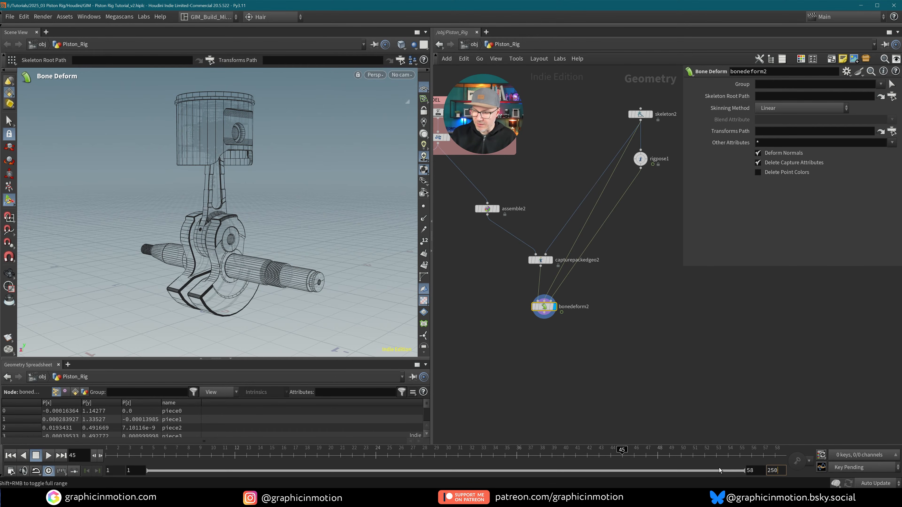
key(Return)
click(10, 456)
click(48, 456)
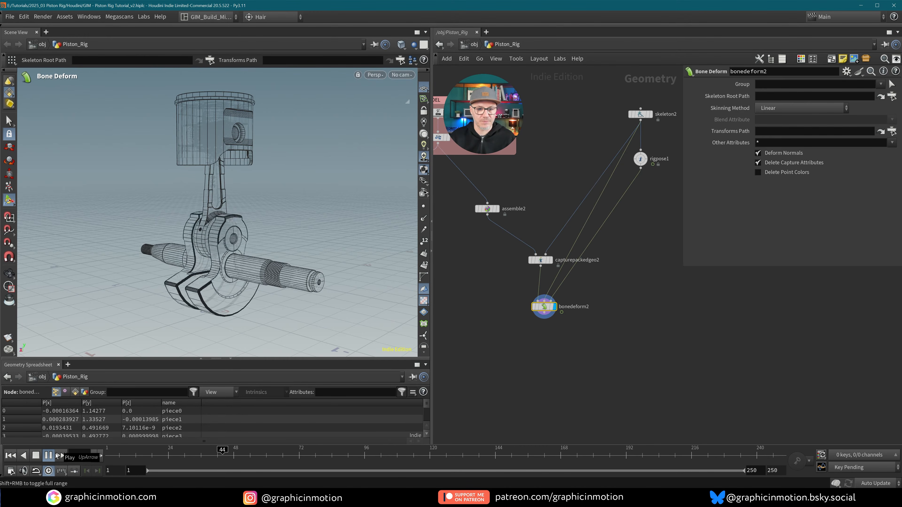
- Stop the playback and add a second manual capture entry on capturepackedgeo2
click(57, 455)
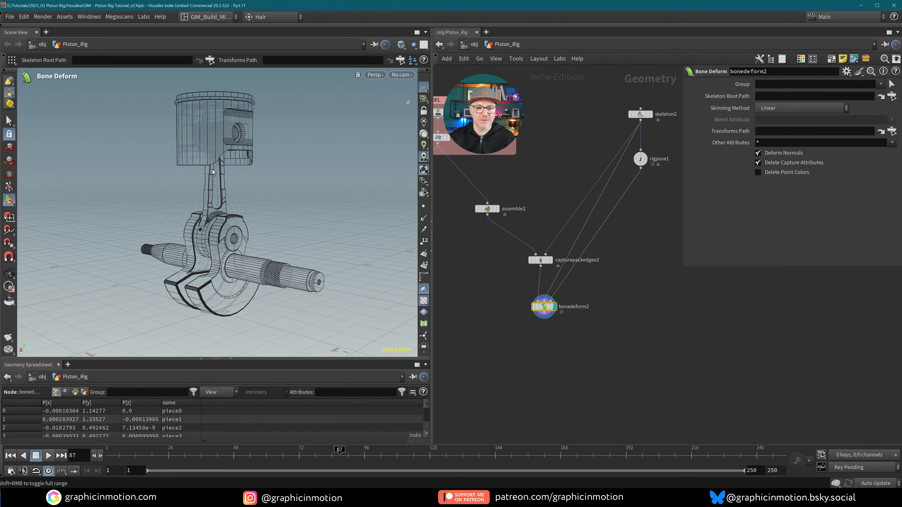
alt+right_drag(212, 169, 207, 213)
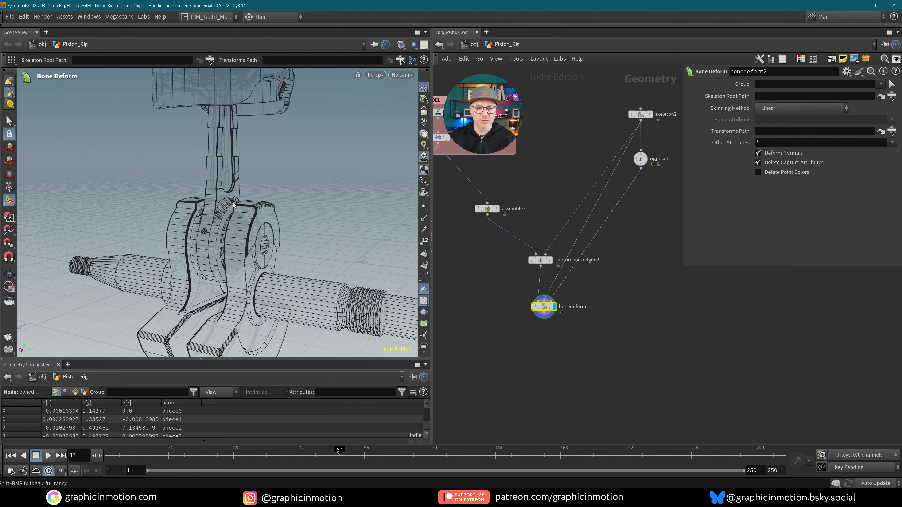
drag(540, 260, 513, 256)
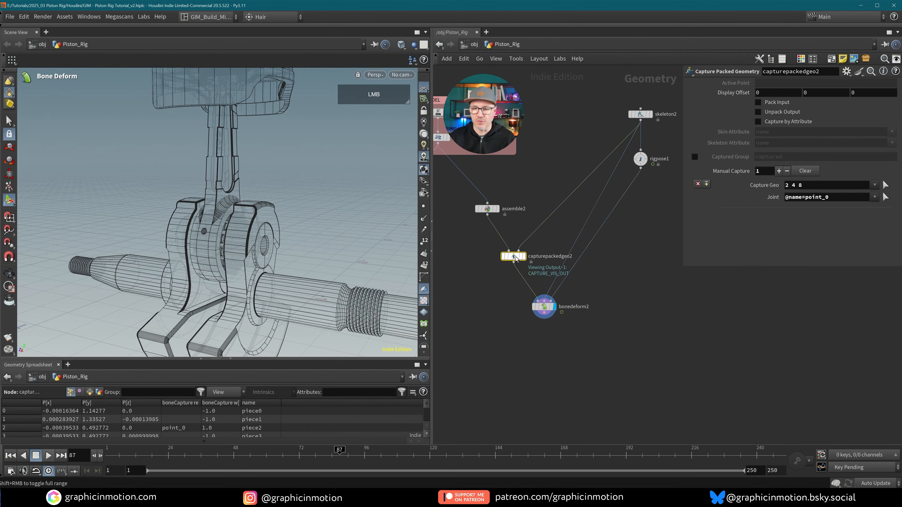
click(778, 172)
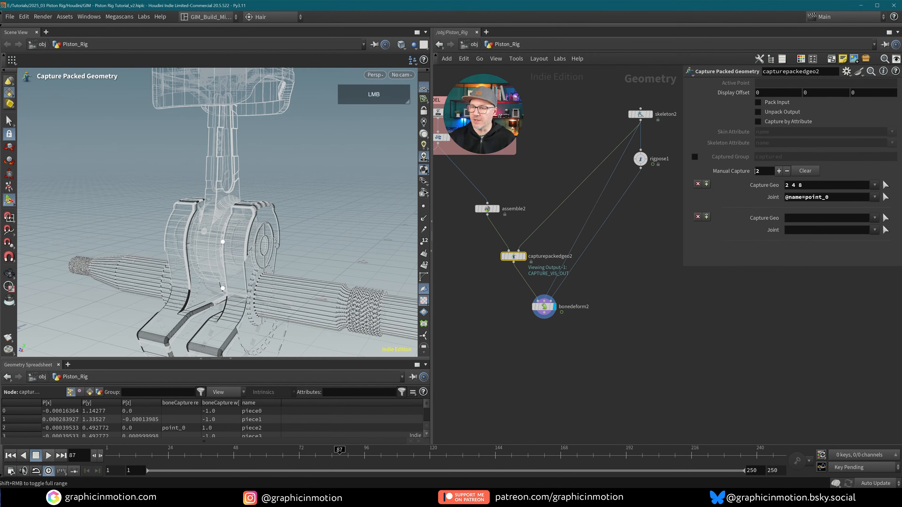
- Pick connecting rod pieces 3 and 5 in the viewport as the second entry's capture geometry
click(886, 219)
key(alt)
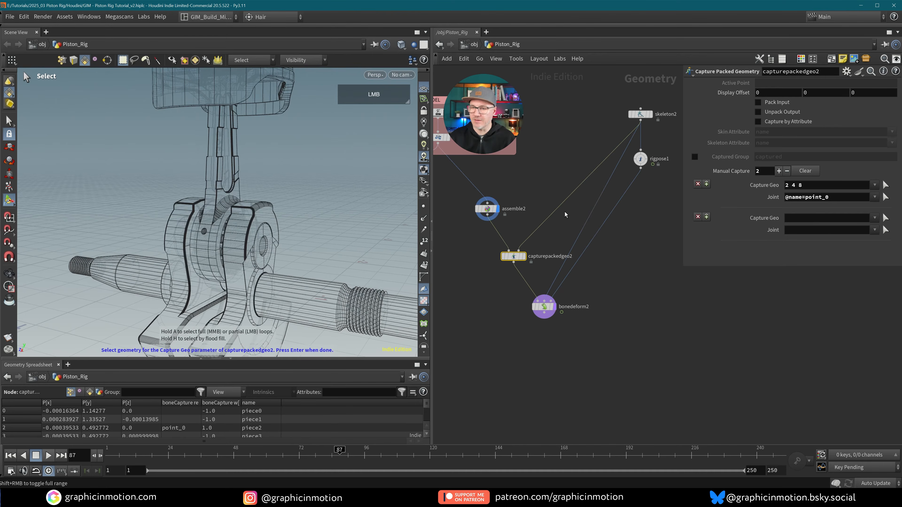
alt+drag(224, 192, 215, 221)
click(229, 181)
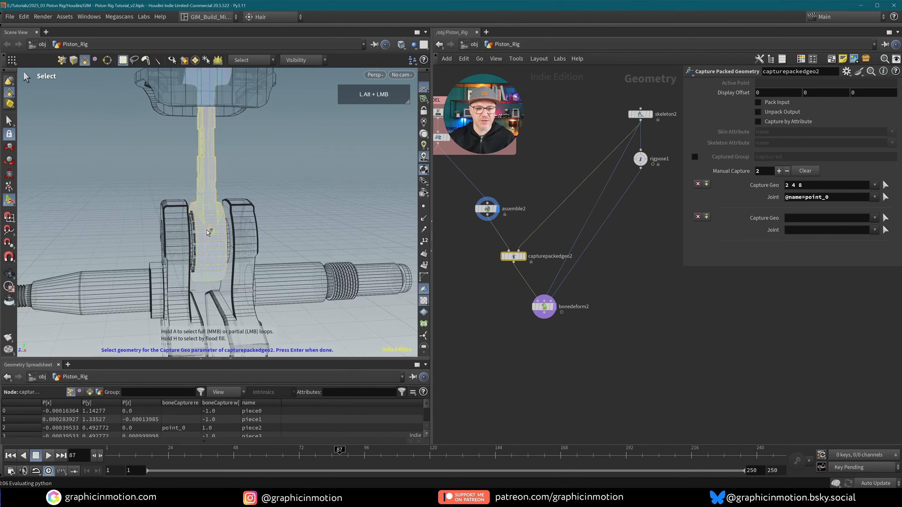
key(shift)
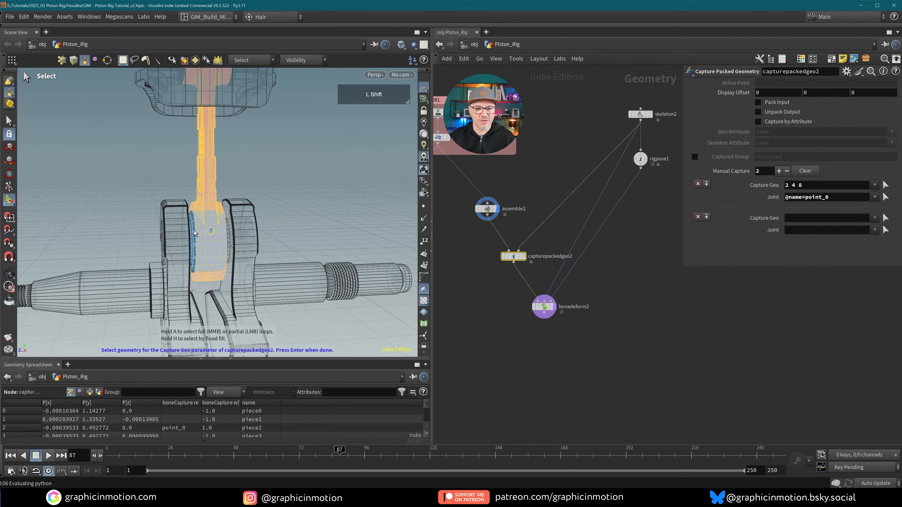
shift+click(195, 233)
alt+drag(194, 233, 116, 195)
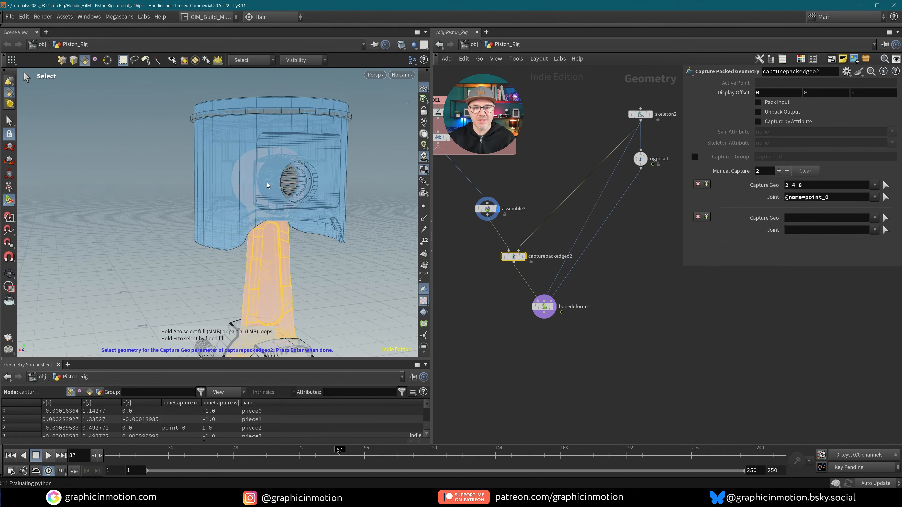
alt+drag(267, 182, 279, 209)
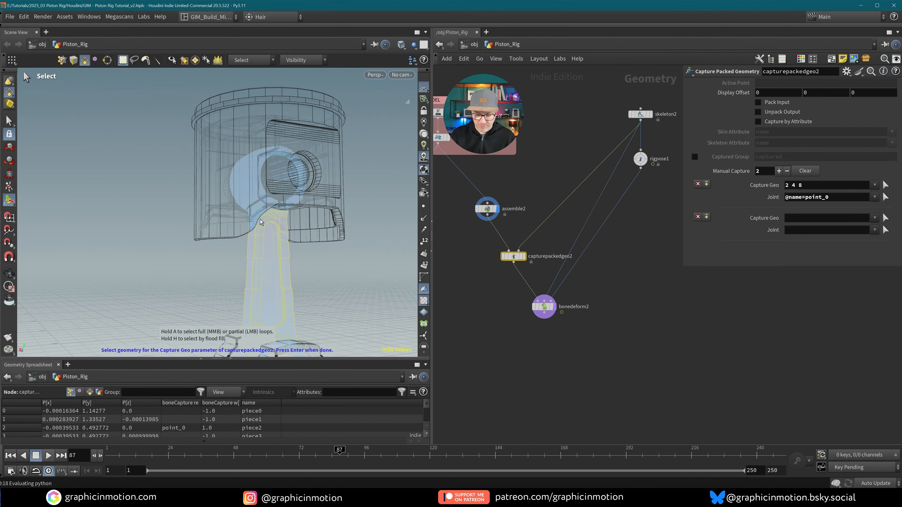
key(Return)
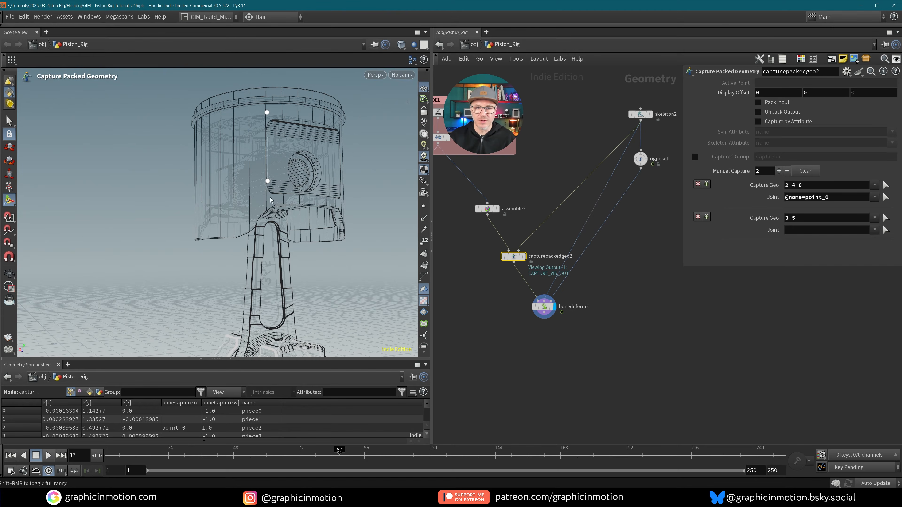
- Add piece 6 to the second entry's capture geometry and assign the entry to joint point_1
alt+right_drag(303, 208, 282, 205)
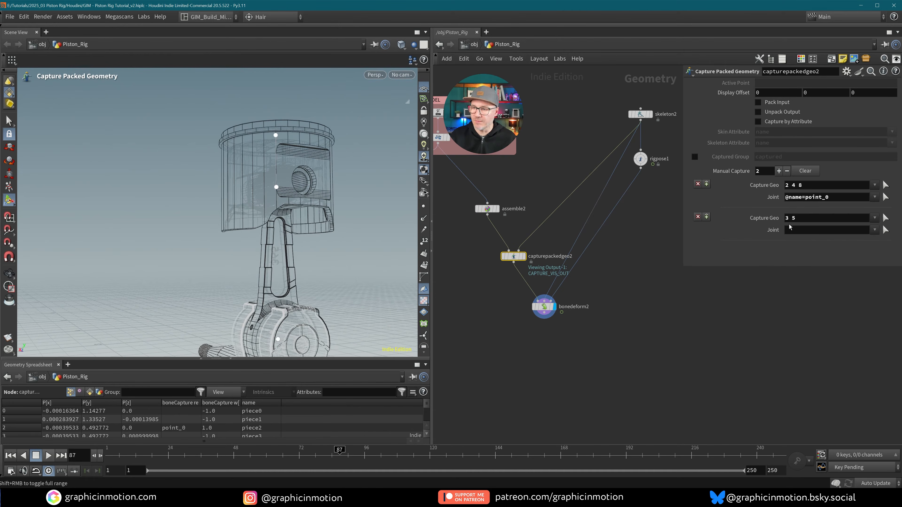
click(800, 220)
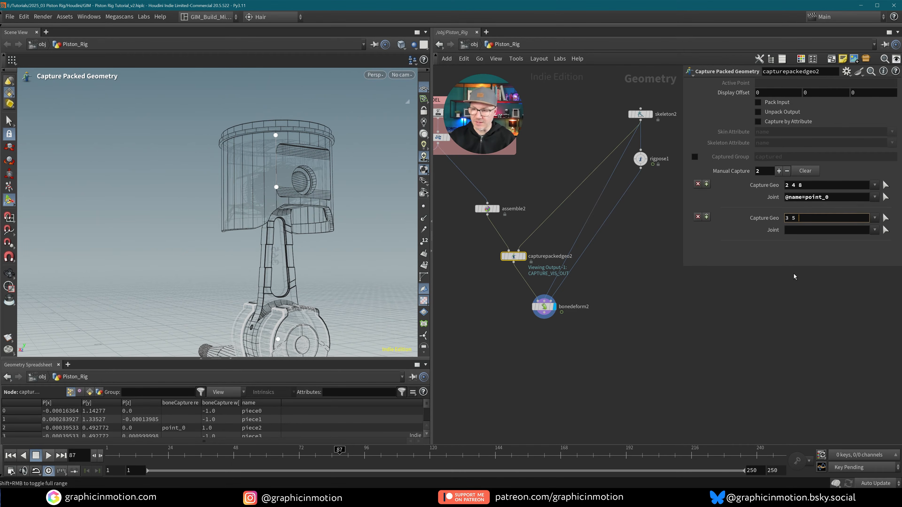
text(6)
key(Return)
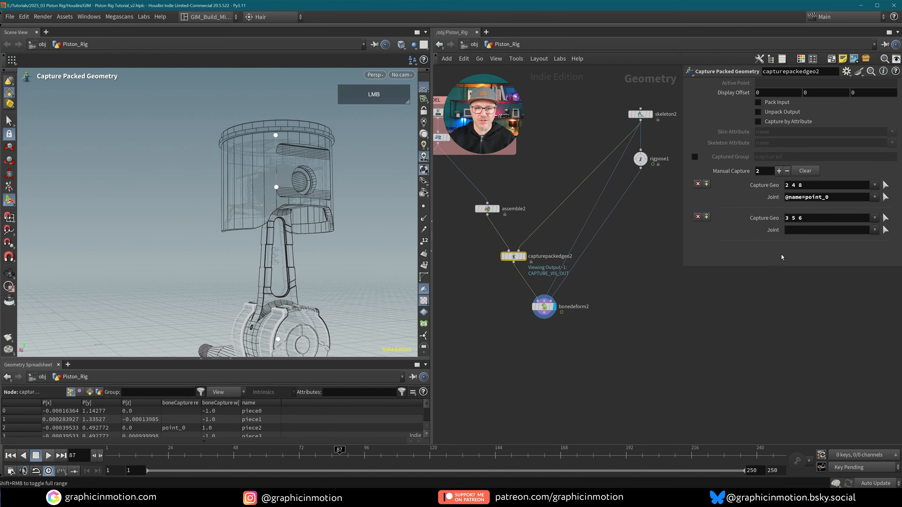
click(875, 230)
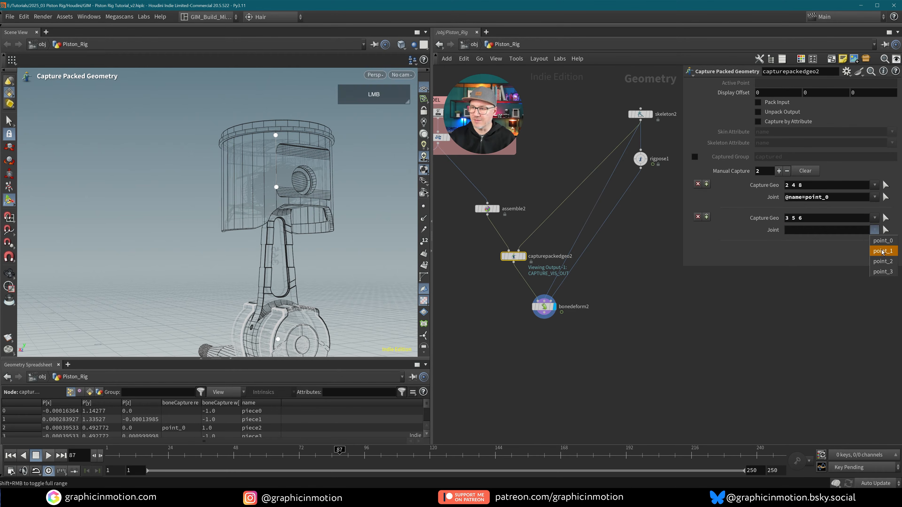
click(882, 251)
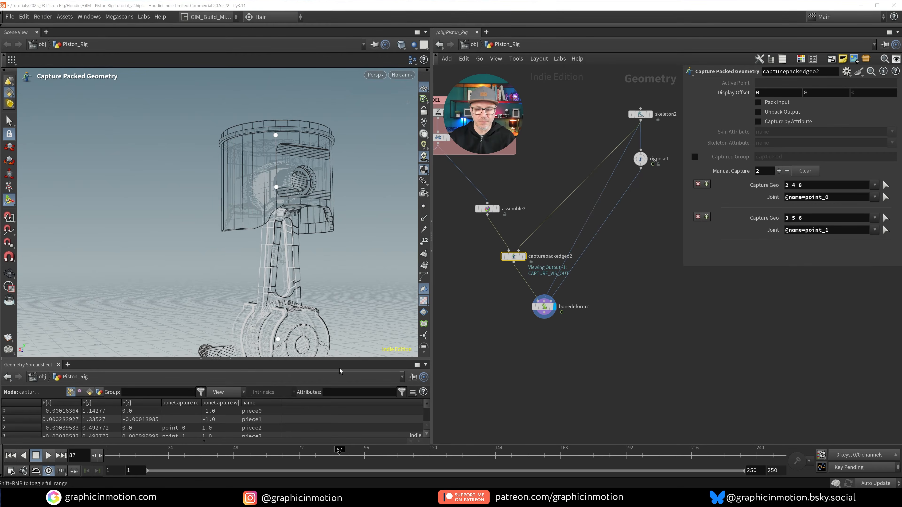
- Scrub the animation to frame 83 and examine the upper end of the moving connecting rod
click(335, 450)
drag(337, 450, 330, 451)
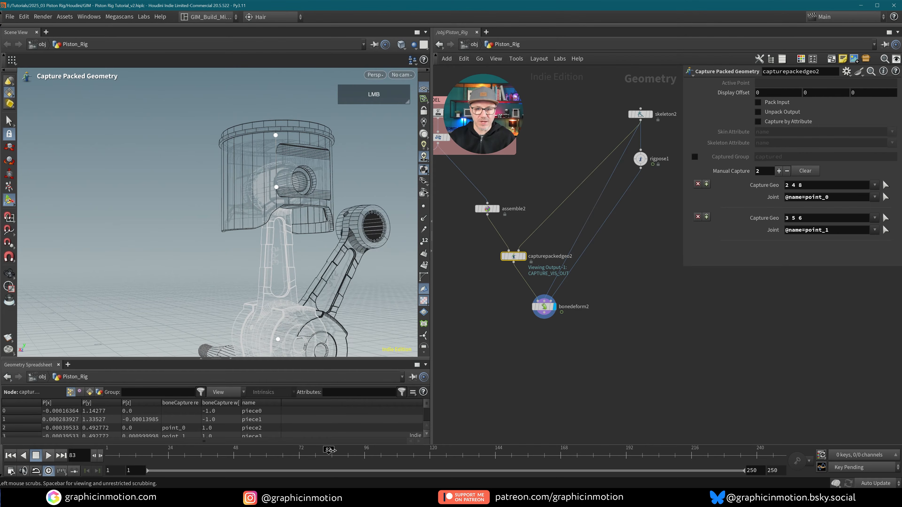
alt+middle_drag(364, 231, 264, 238)
alt+right_drag(264, 238, 288, 254)
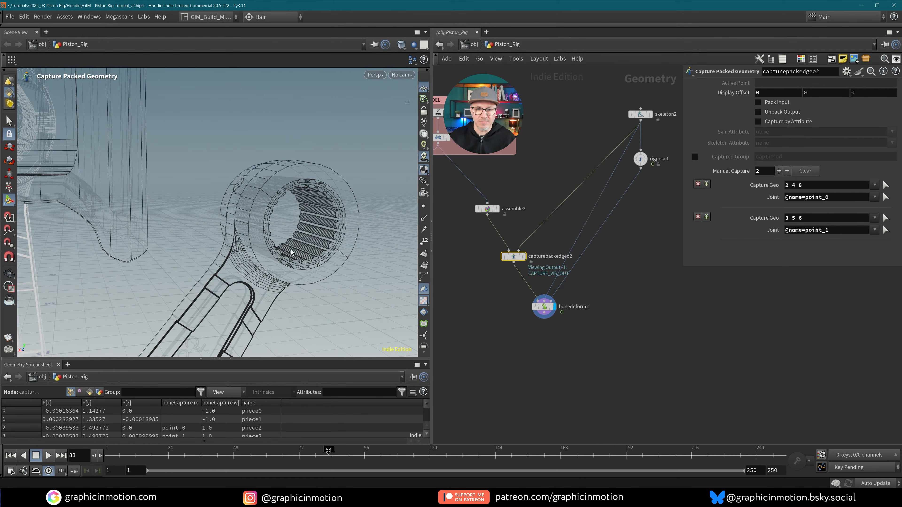
alt+right_drag(326, 246, 278, 270)
alt+middle_drag(278, 270, 240, 245)
alt+right_drag(240, 245, 301, 271)
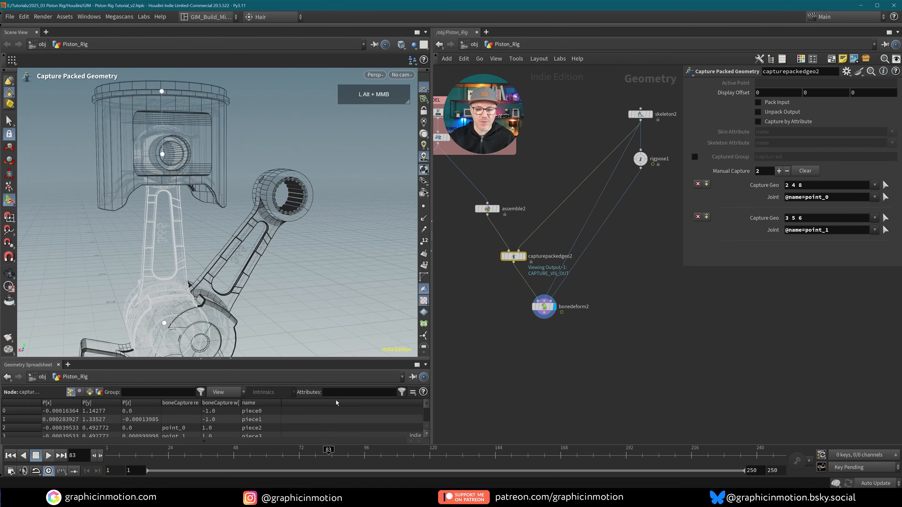
- Select bonedeform2, scrub to frame 97 and examine the piston and its pin
click(549, 315)
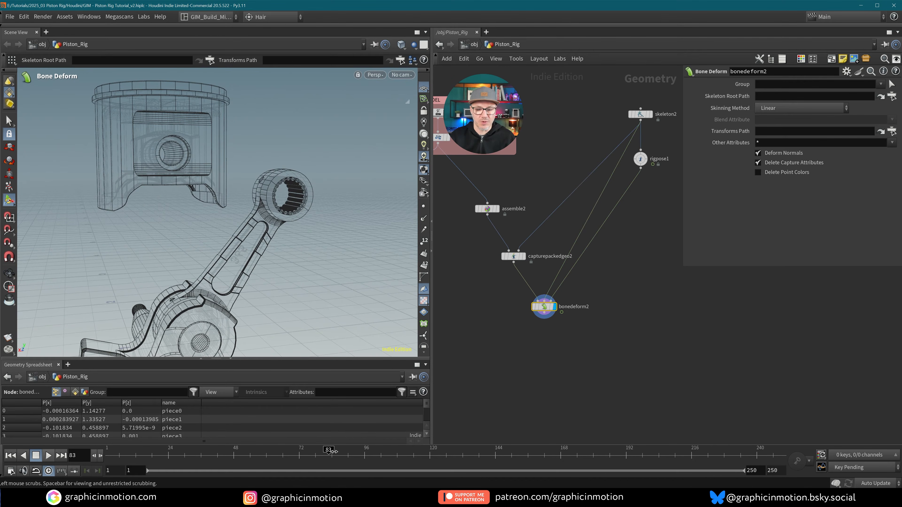
drag(332, 454, 367, 443)
alt+middle_drag(142, 163, 172, 211)
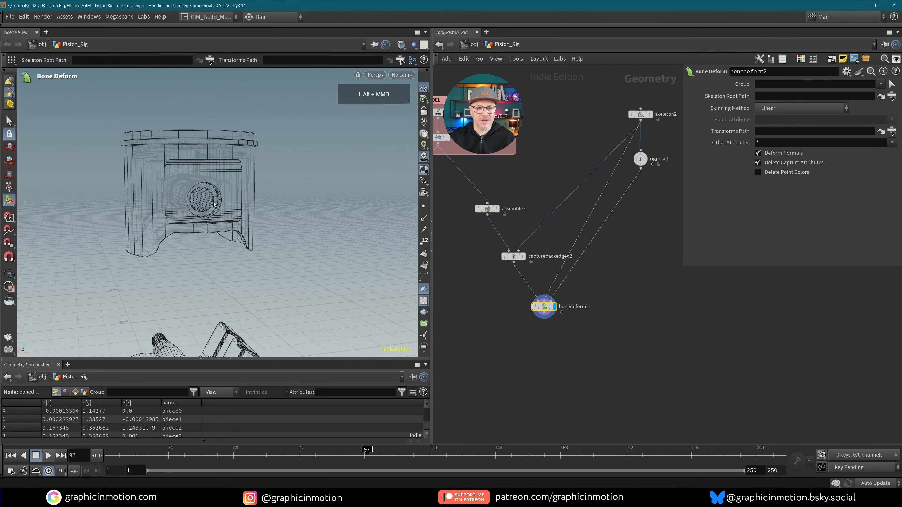
alt+drag(206, 210, 184, 208)
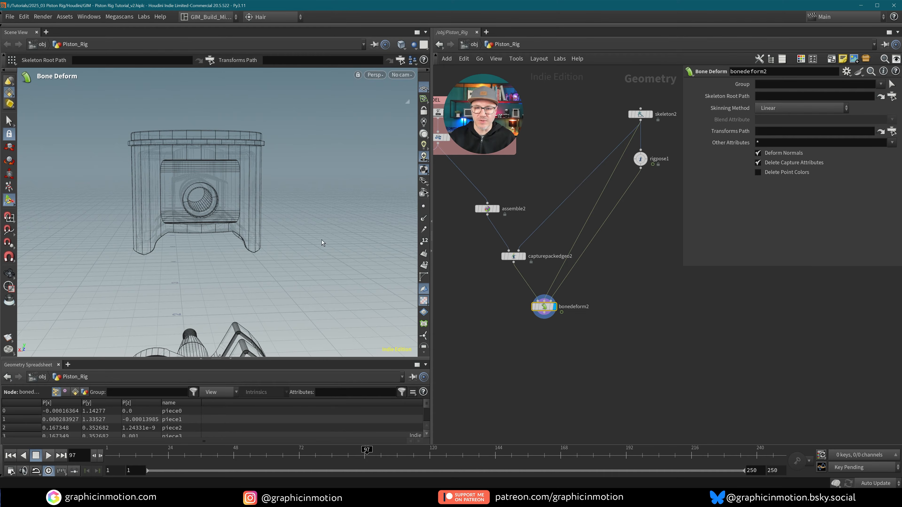
- Display skeleton2 with the model as a template to compare the upper joints with the piston
click(645, 166)
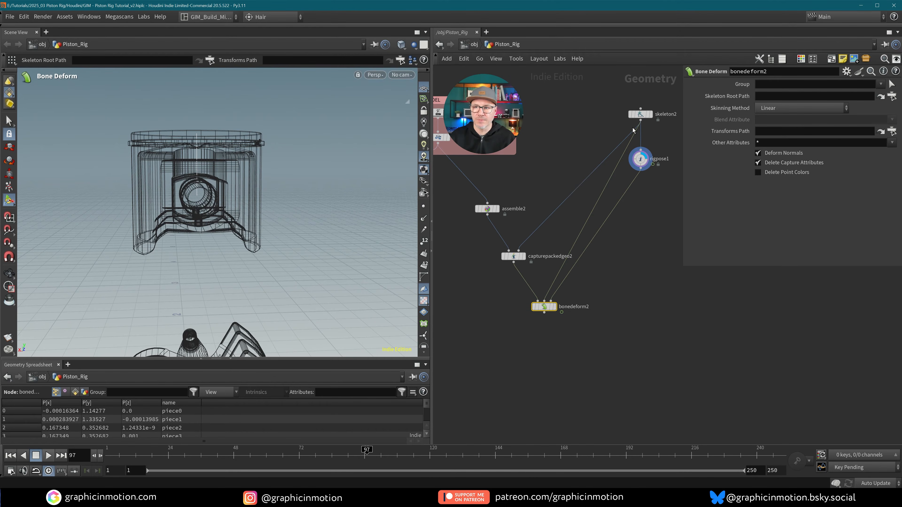
click(650, 115)
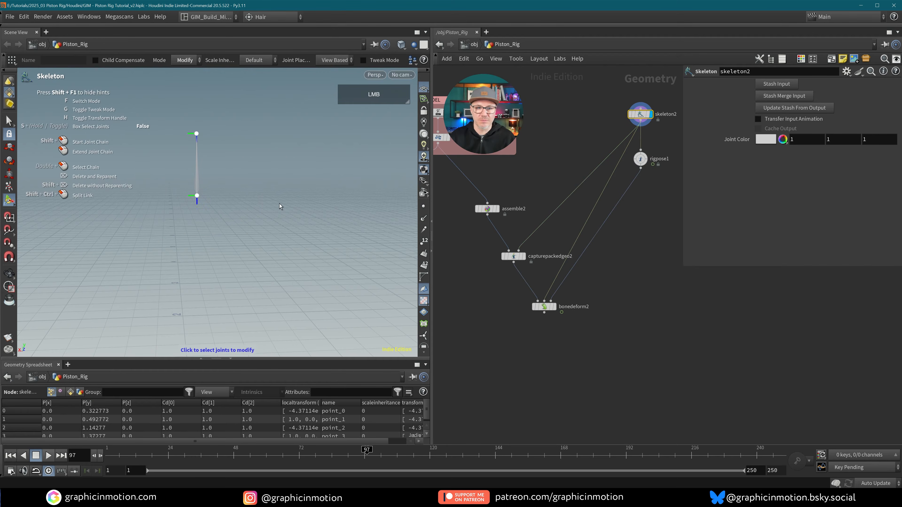
click(446, 138)
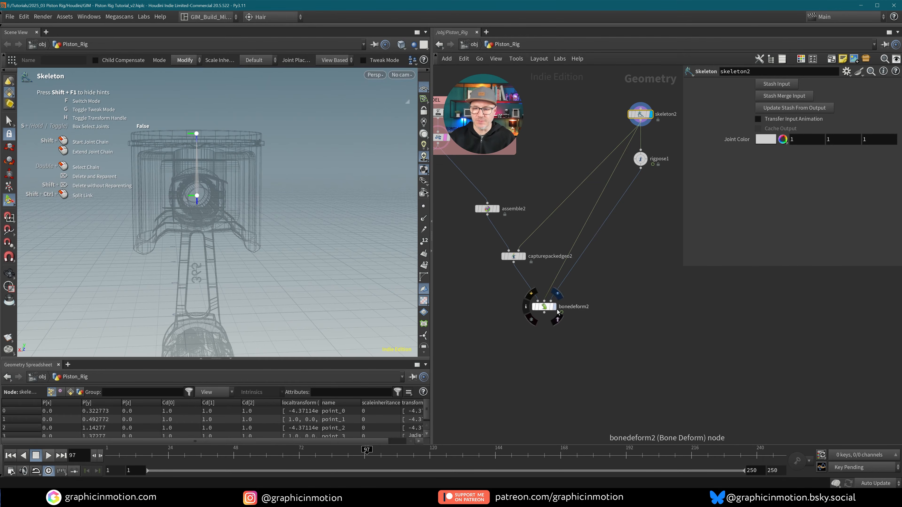
- Add a third manual capture entry on capturepackedgeo2 and pick piston pieces 0-1 and 7 as its capture geometry
click(524, 257)
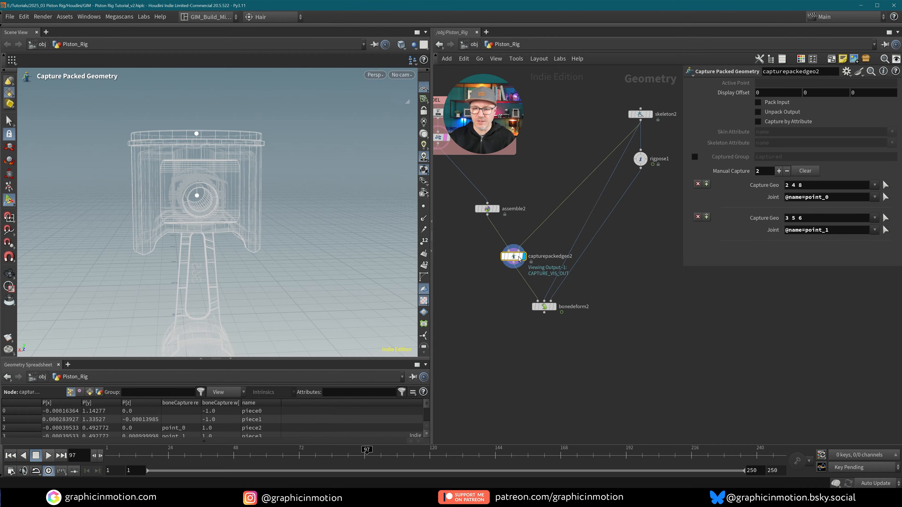
click(779, 171)
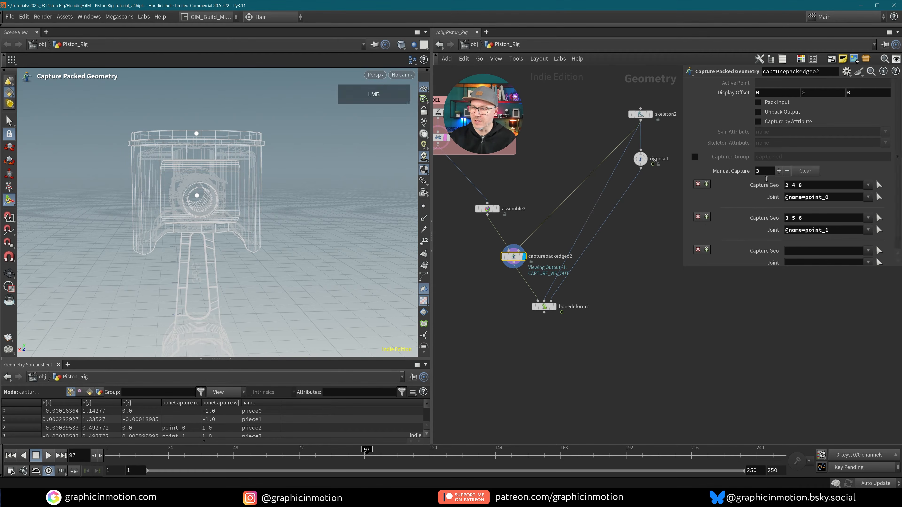
scroll(804, 164, down, 1)
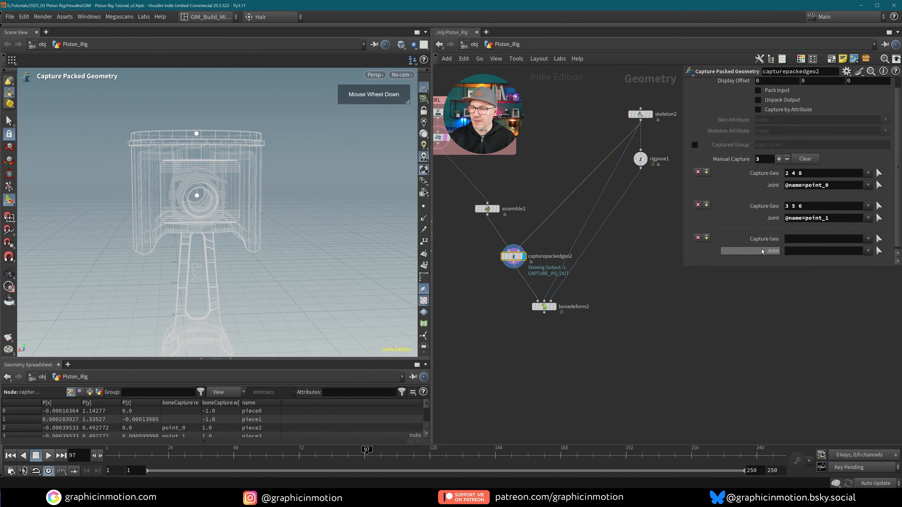
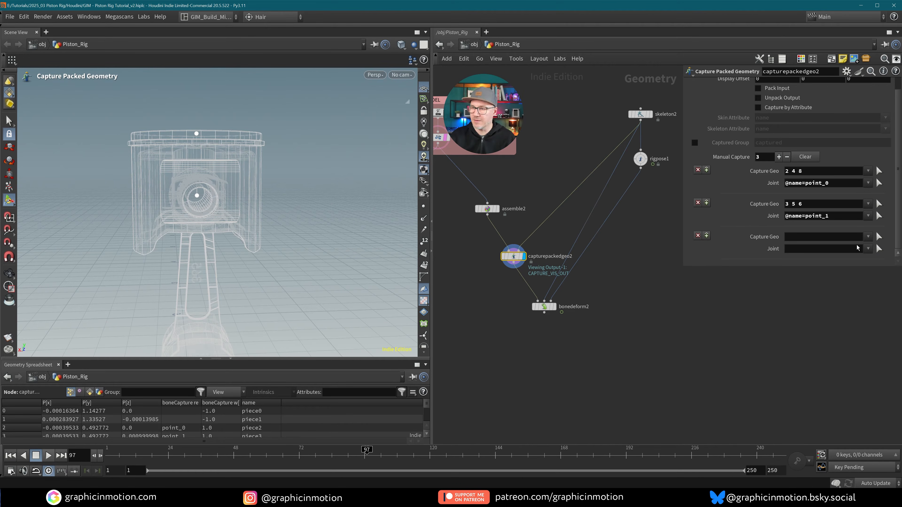
click(879, 236)
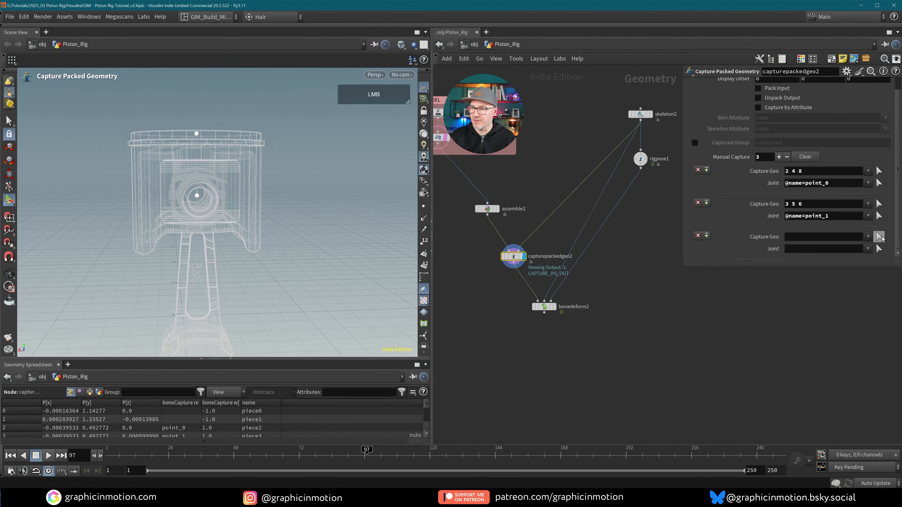
shift+click(224, 156)
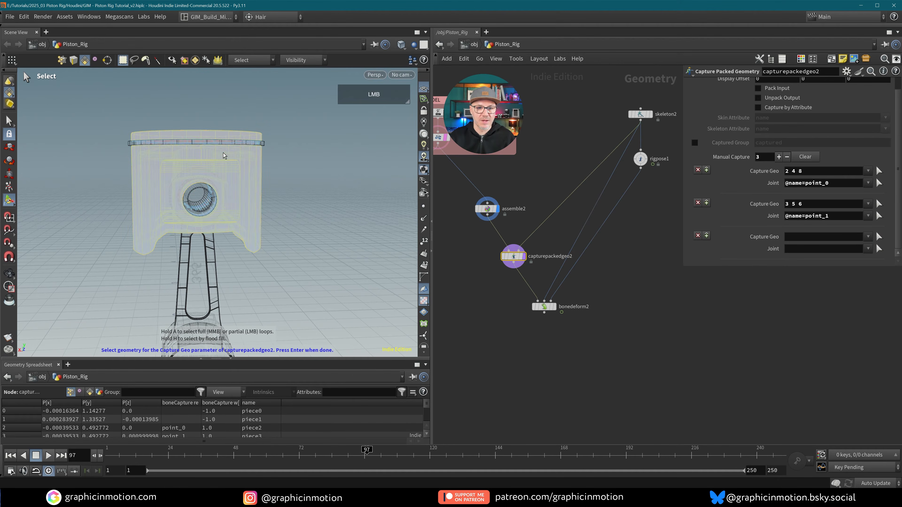
shift+click(250, 146)
alt+drag(137, 172, 171, 189)
shift+click(211, 191)
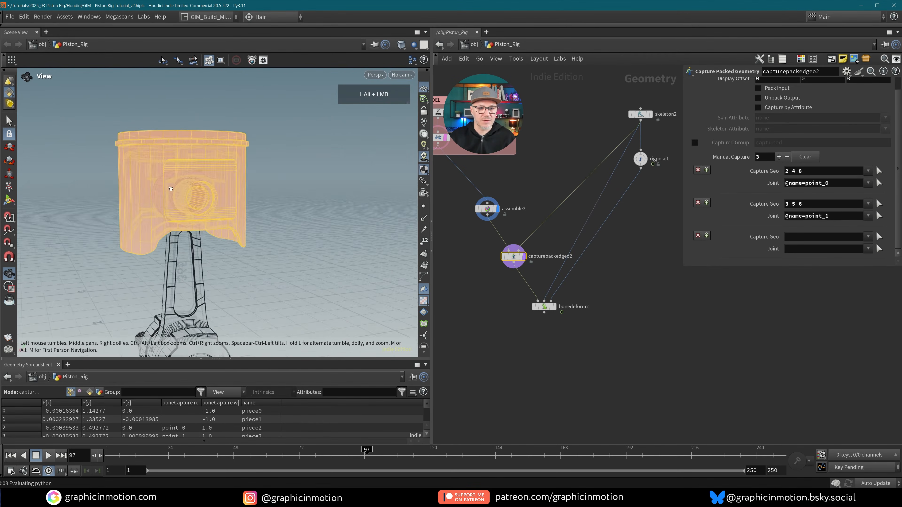
key(Return)
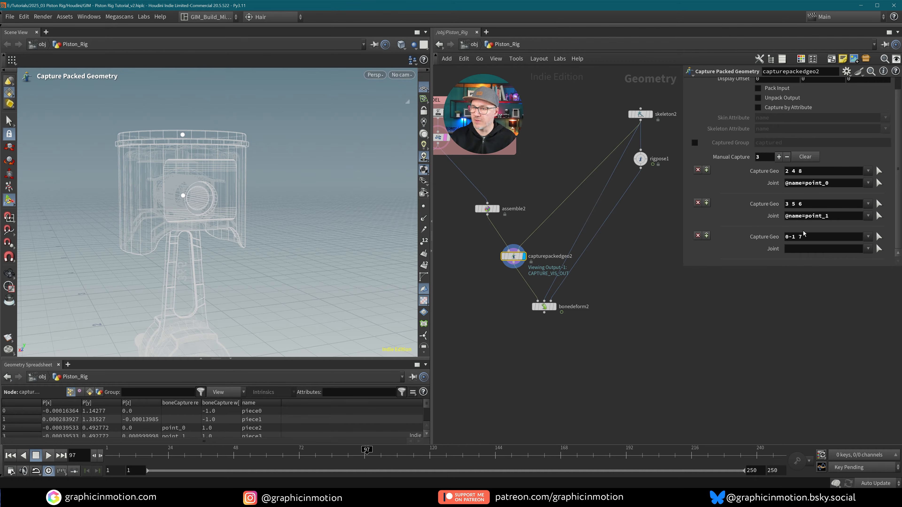
- Choose a joint for the piston pieces' capture entry, then display bonedeform2 and scrub the animation to check the deformation
mouse_move(212, 178)
alt+mouse_down()
mouse_move(156, 210)
mouse_move(212, 174)
alt+mouse_up()
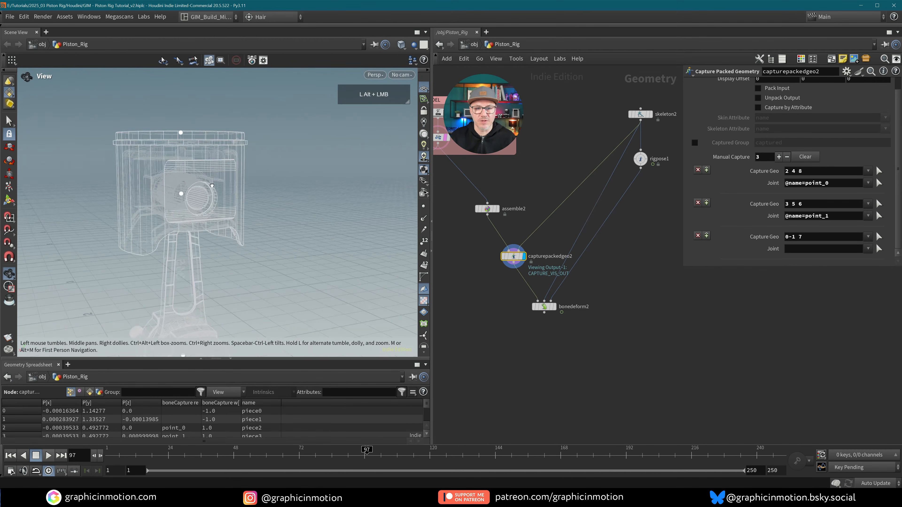
click(868, 249)
click(858, 283)
click(554, 306)
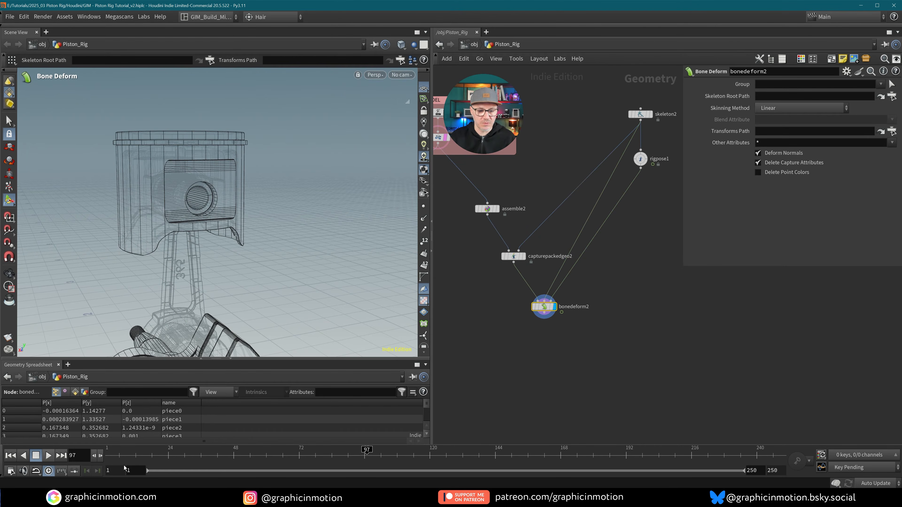
drag(149, 449, 334, 448)
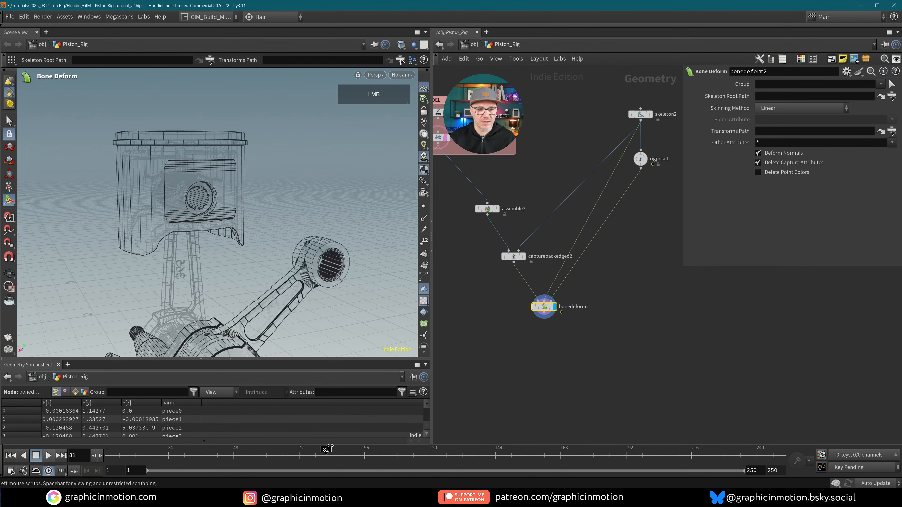
- Examine the deformed piston, its pin and the connecting rod at frame 85 from several angles
click(446, 139)
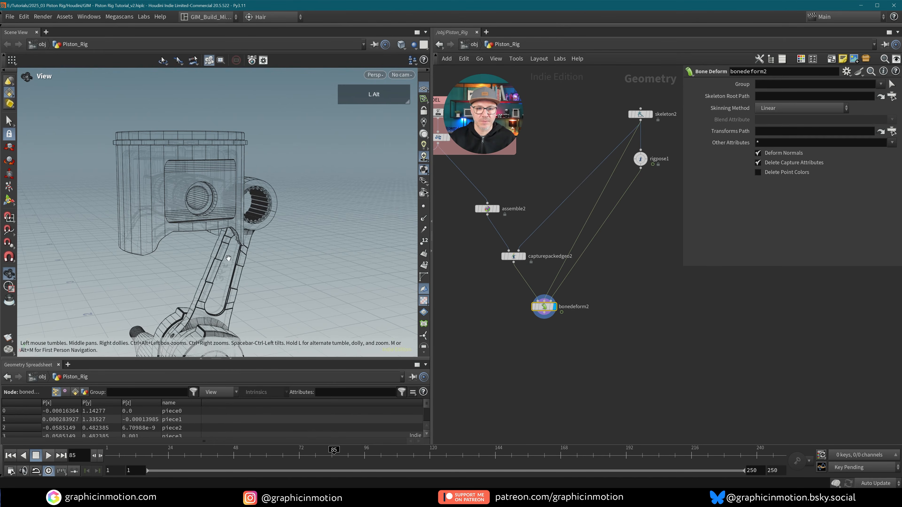
alt+right_drag(241, 229, 194, 236)
alt+drag(189, 221, 166, 251)
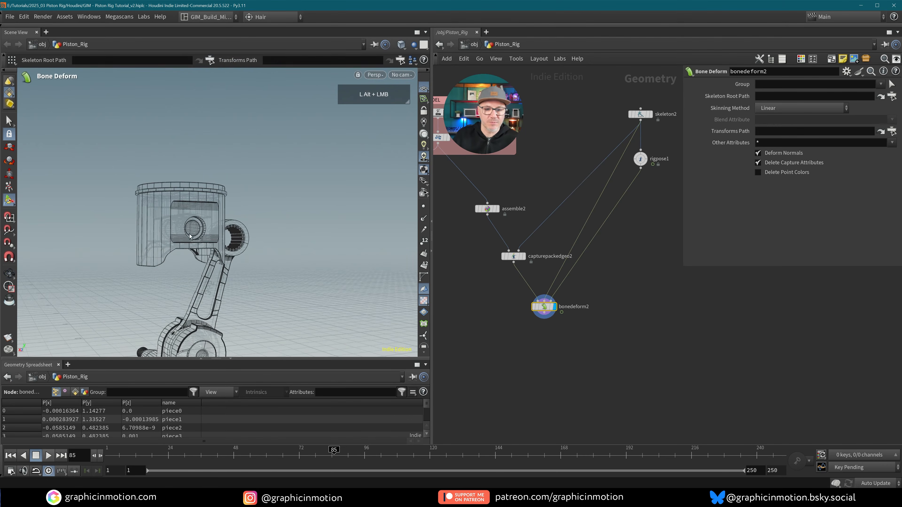
alt+middle_drag(187, 214, 181, 186)
mouse_move(181, 185)
alt+mouse_down()
mouse_move(182, 240)
mouse_move(187, 200)
alt+mouse_up()
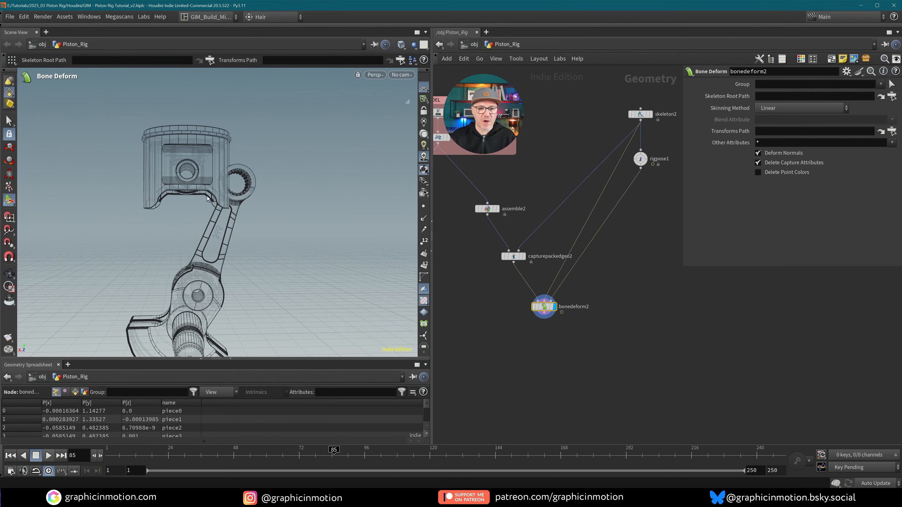
- Display and select skeleton2, then scrub to frame 51 to check its joints over time
click(648, 115)
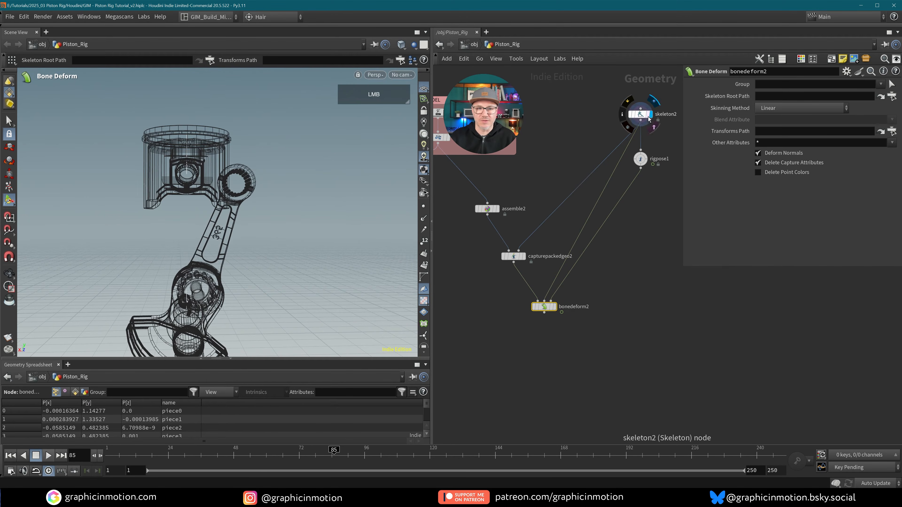
click(643, 116)
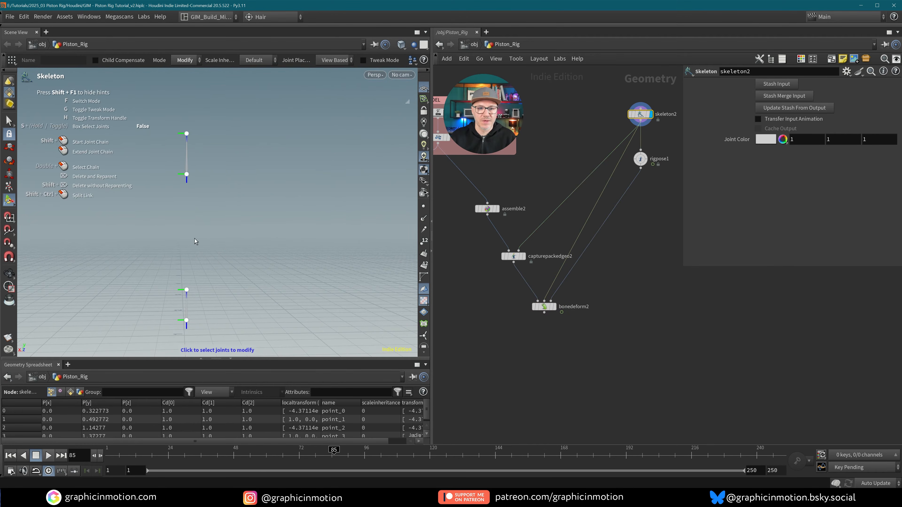
alt+right_drag(212, 240, 176, 253)
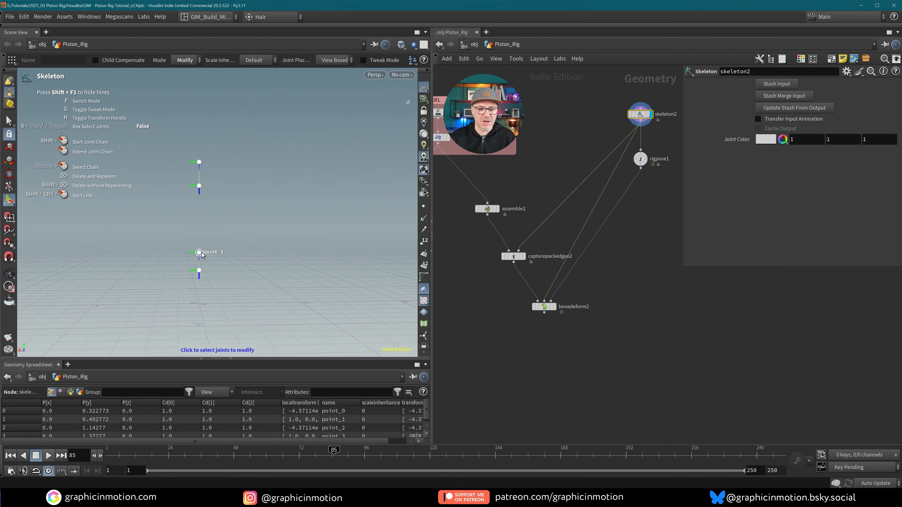
drag(139, 454, 245, 454)
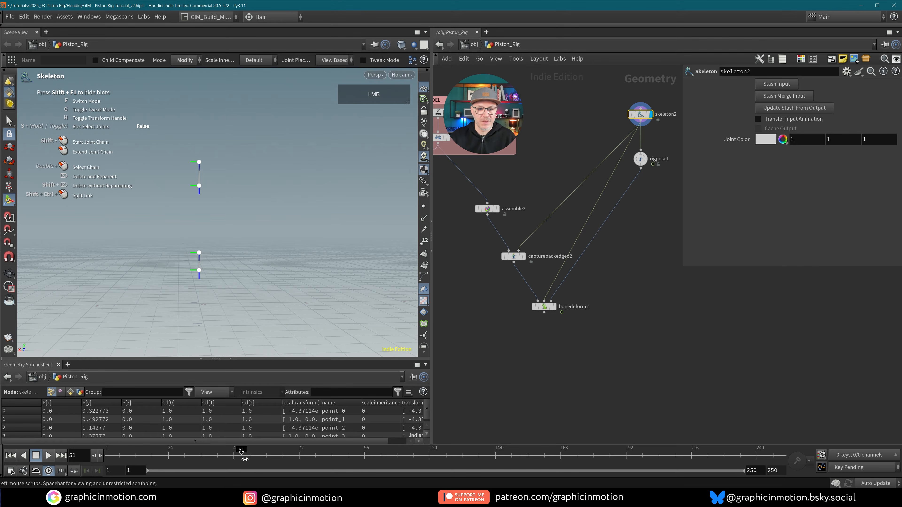
- Display and select rigpose1, then scrub to frame 42 to check the crank joint's rotation
click(646, 154)
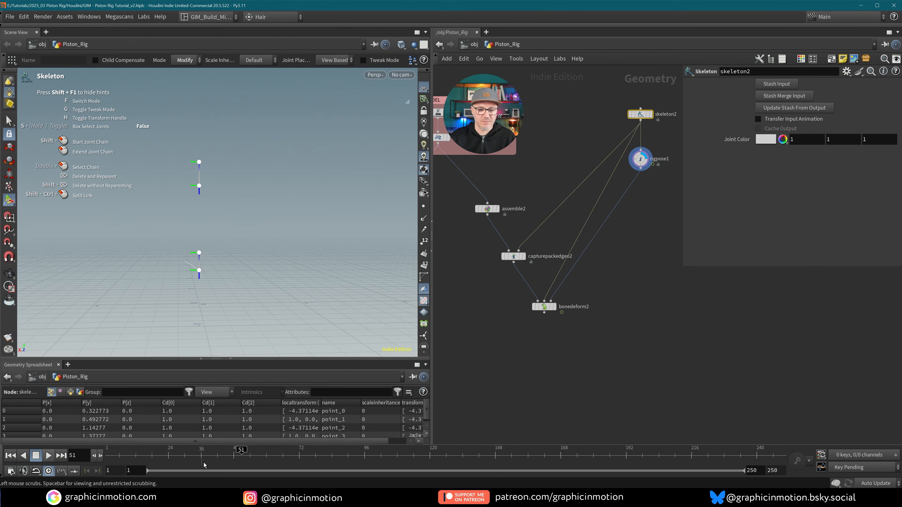
click(640, 159)
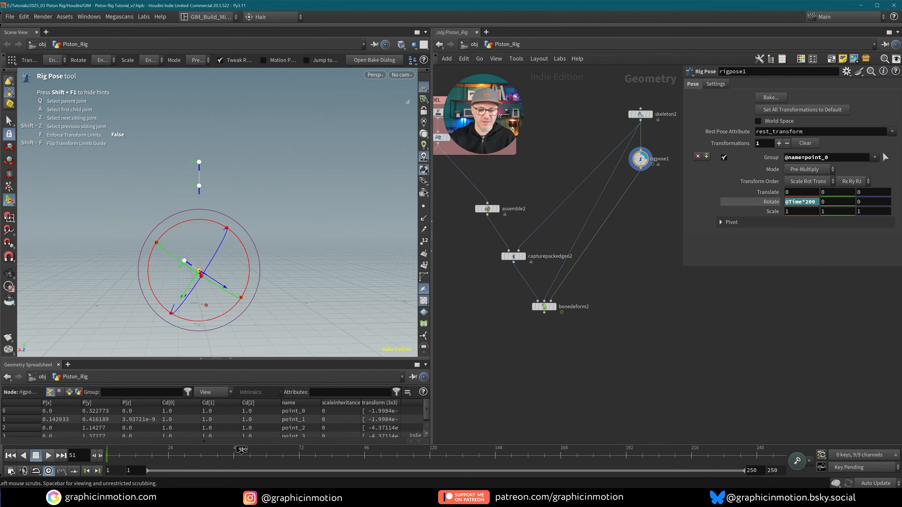
drag(171, 457, 222, 457)
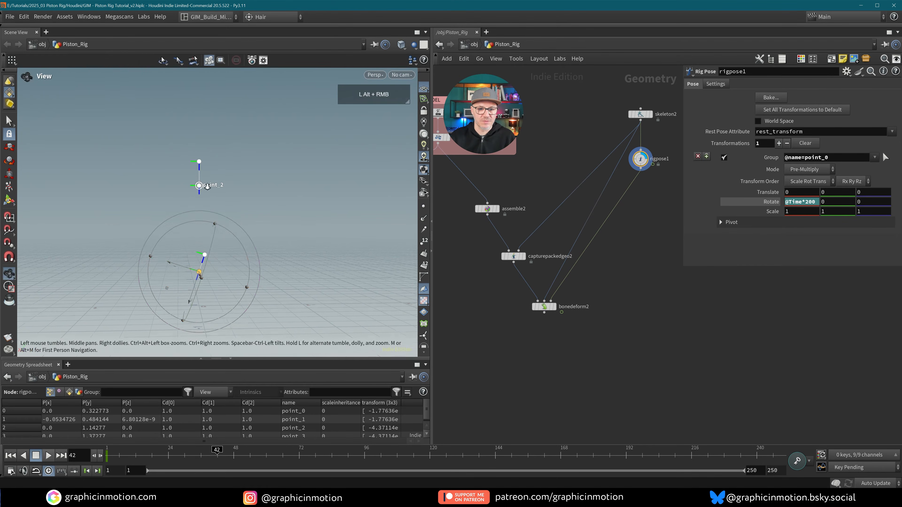
- Collapse the geometry spreadsheet to enlarge the viewport, and examine the crank and piston joints while scrubbing from frame 42 to 32
alt+right_drag(199, 187, 247, 264)
click(232, 359)
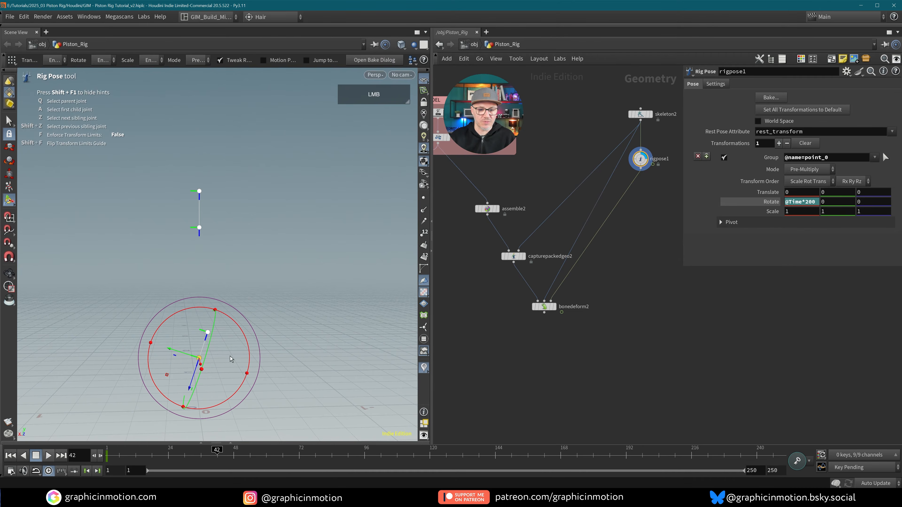
alt+middle_drag(215, 338, 214, 294)
alt+right_drag(214, 294, 231, 273)
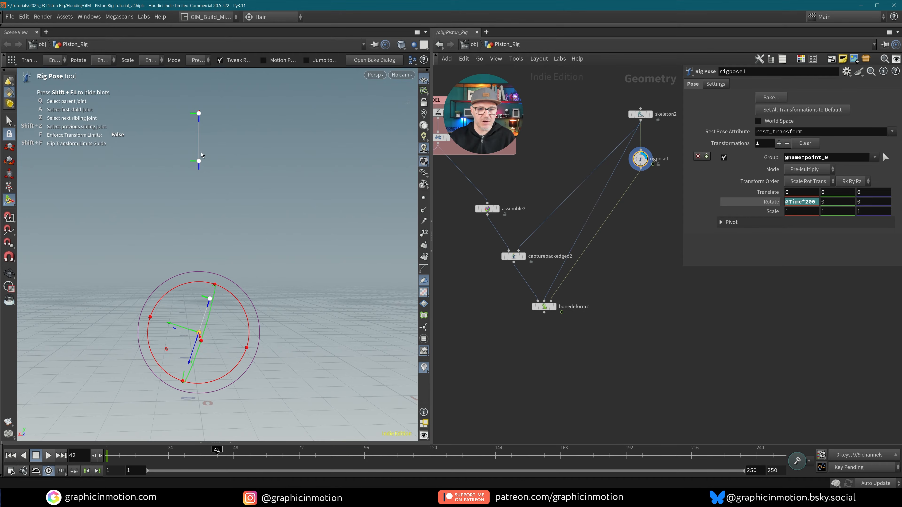
alt+drag(203, 169, 182, 140)
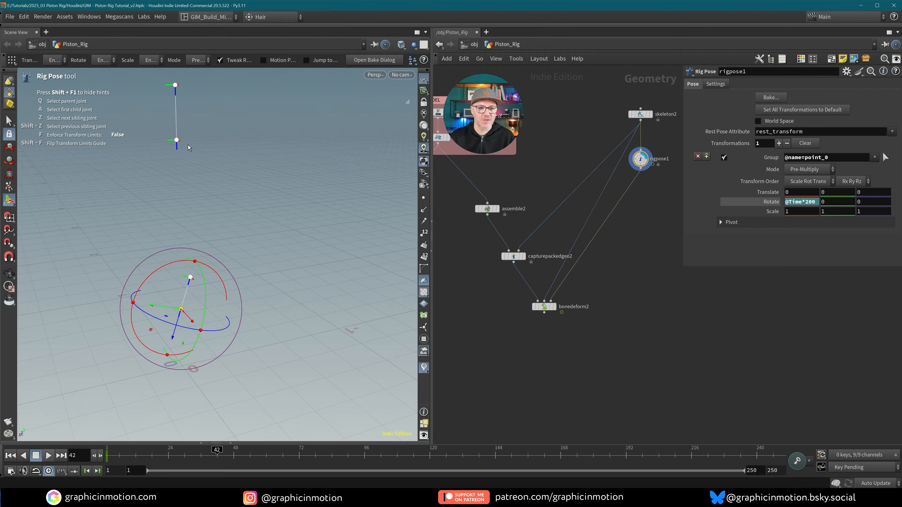
alt+middle_drag(182, 173, 209, 167)
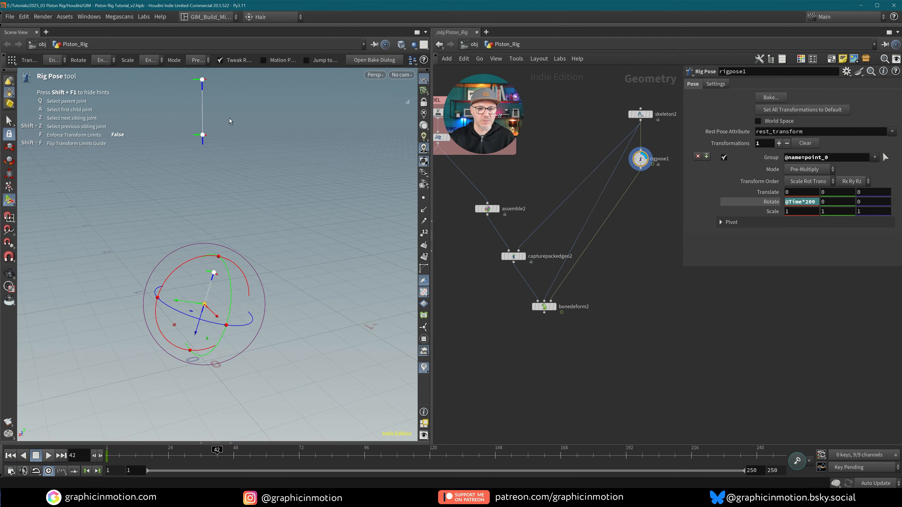
drag(217, 450, 190, 449)
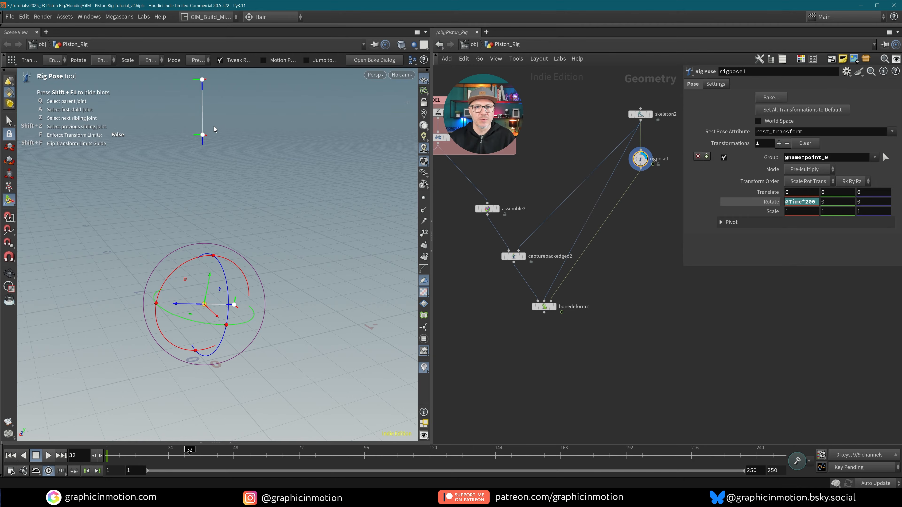
- Insert a Rig Attribute VOP node between rigpose1 and bonedeform2 and align it beneath rigpose1
middle_drag(494, 215, 443, 231)
key(Tab)
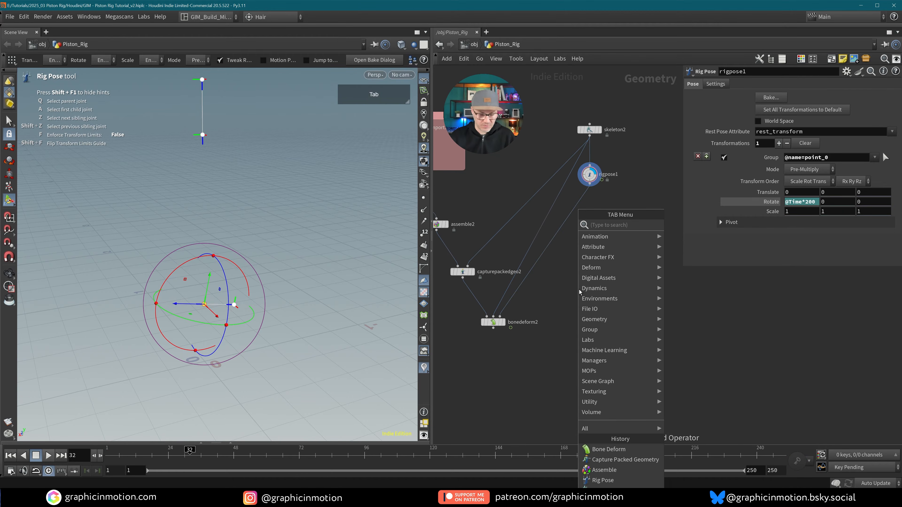
text(rig)
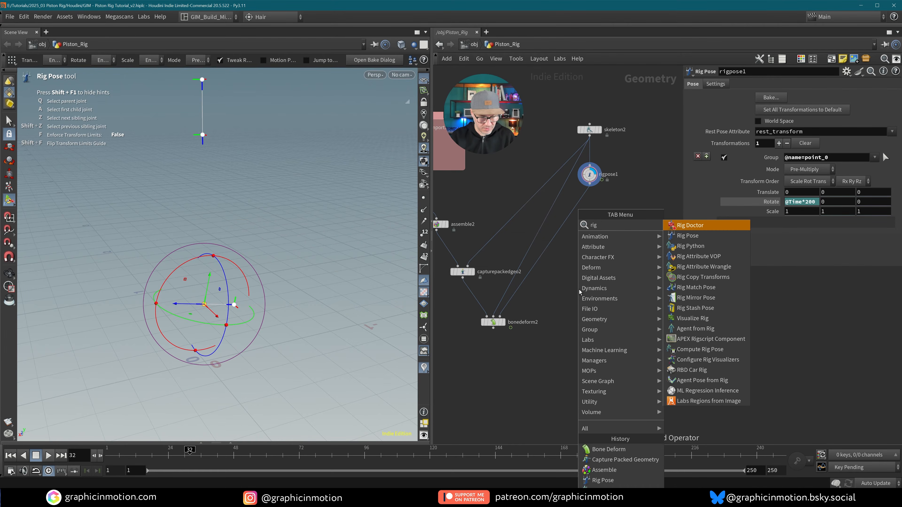
text( attr vo)
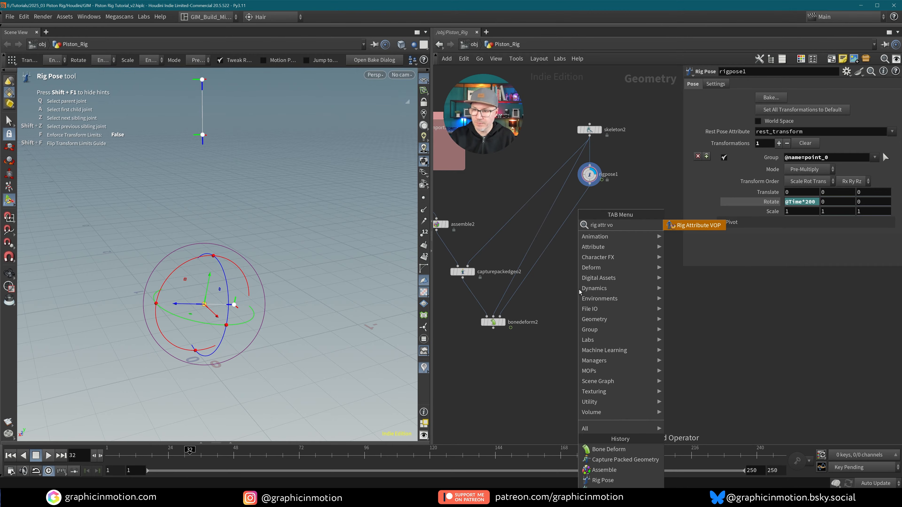
key(Return)
click(577, 206)
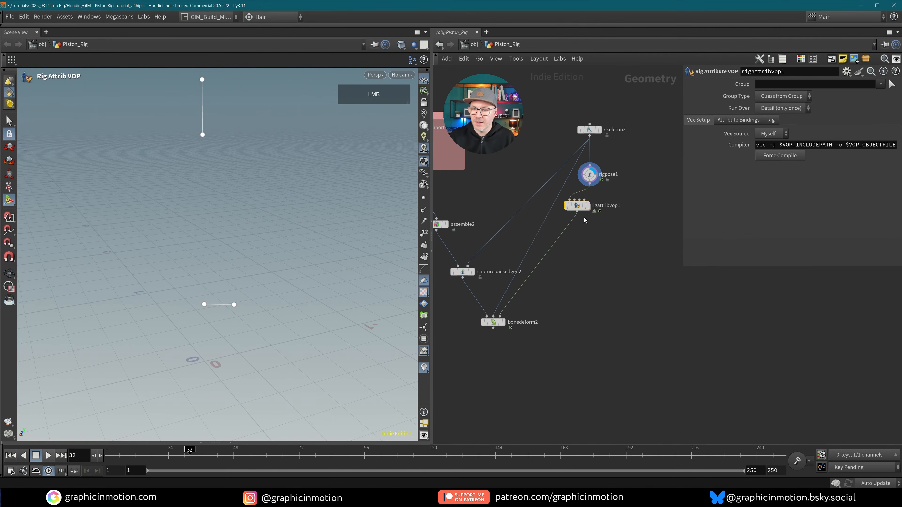
drag(583, 208, 596, 215)
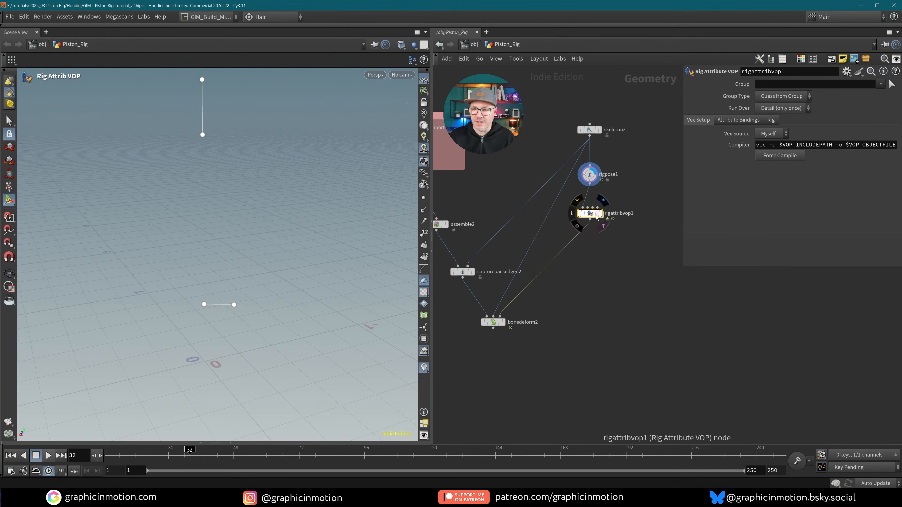
- Open the rigattribvop1 network, return the timeline to frame 1, and shrink the parameter pane to free network space
double_click(589, 213)
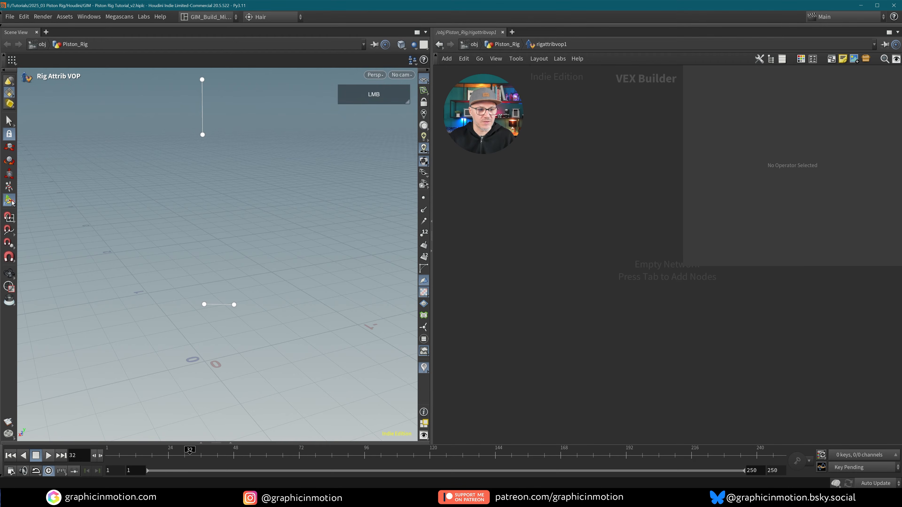
drag(125, 454, 108, 455)
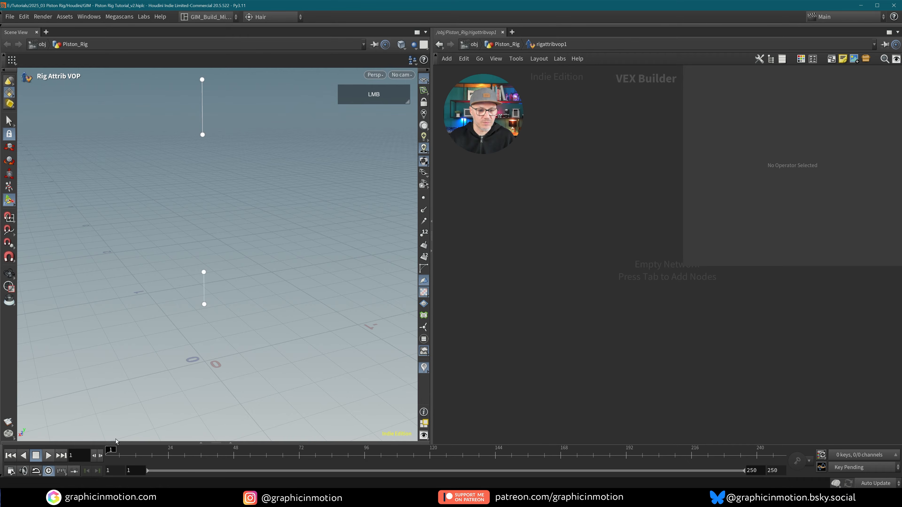
alt+middle_drag(208, 209, 201, 258)
mouse_move(200, 259)
alt+mouse_down()
mouse_move(251, 226)
mouse_move(203, 246)
alt+mouse_up()
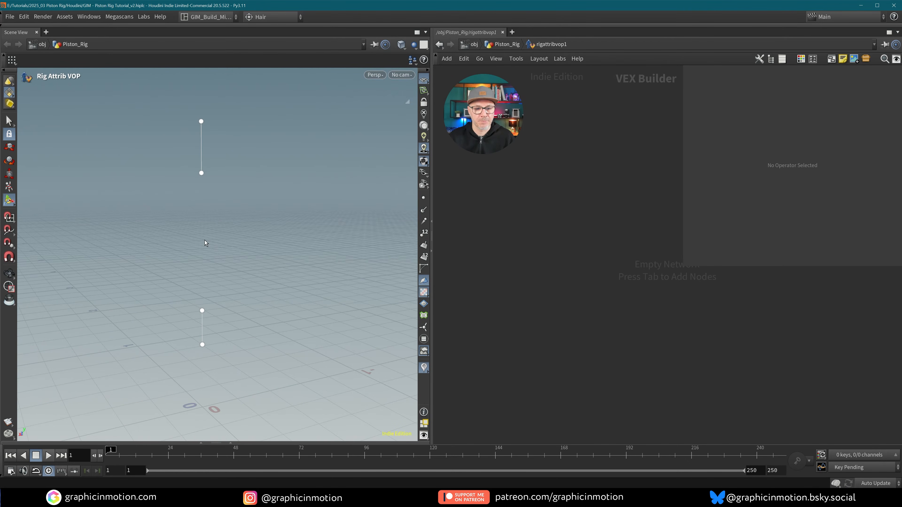
scroll(550, 276, down, 1)
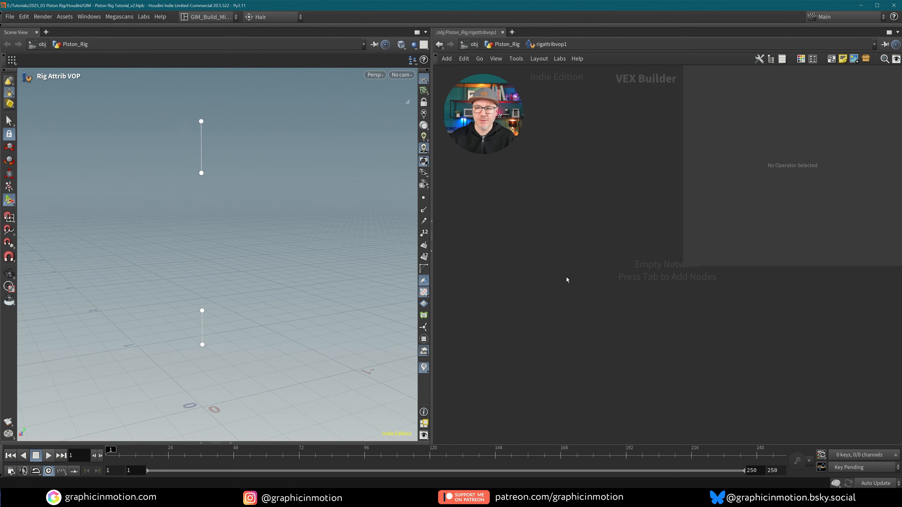
drag(684, 267, 707, 230)
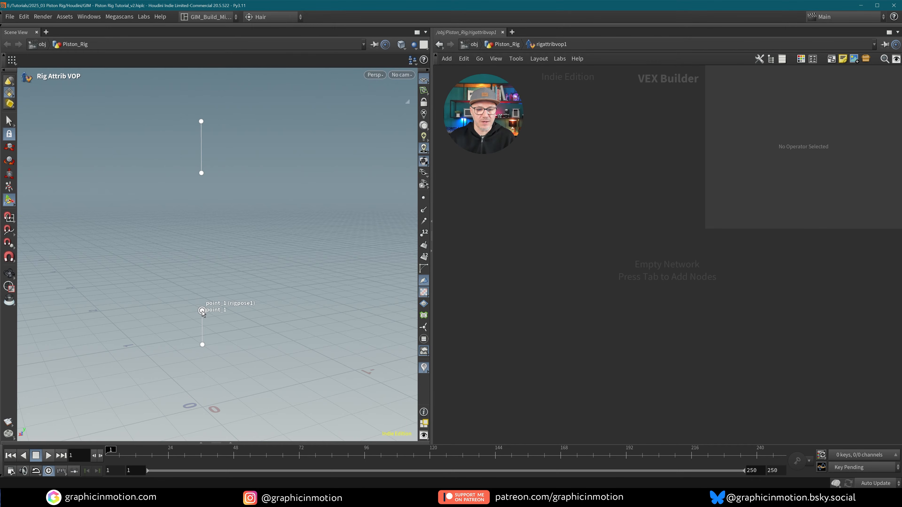
- Add a Get Point Transform node for the upper bone's lower joint, point_2, to the VOP network
click(201, 174)
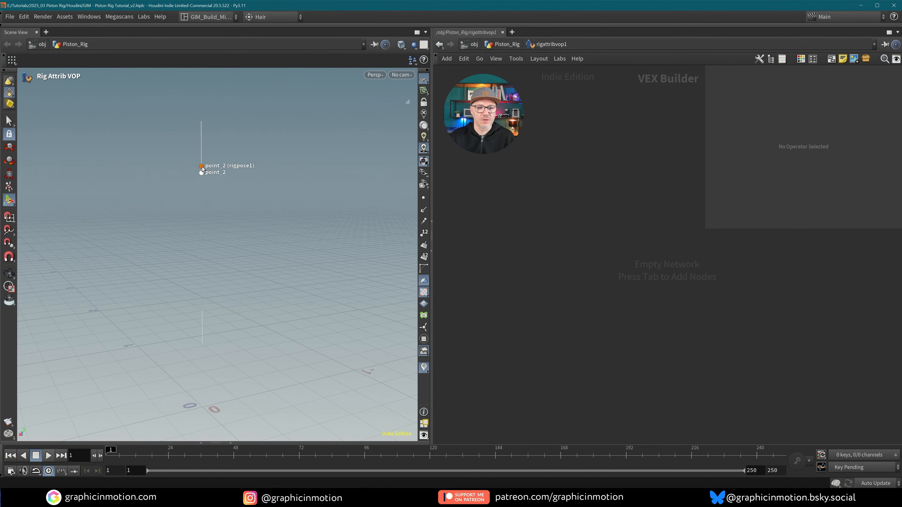
drag(201, 168, 487, 192)
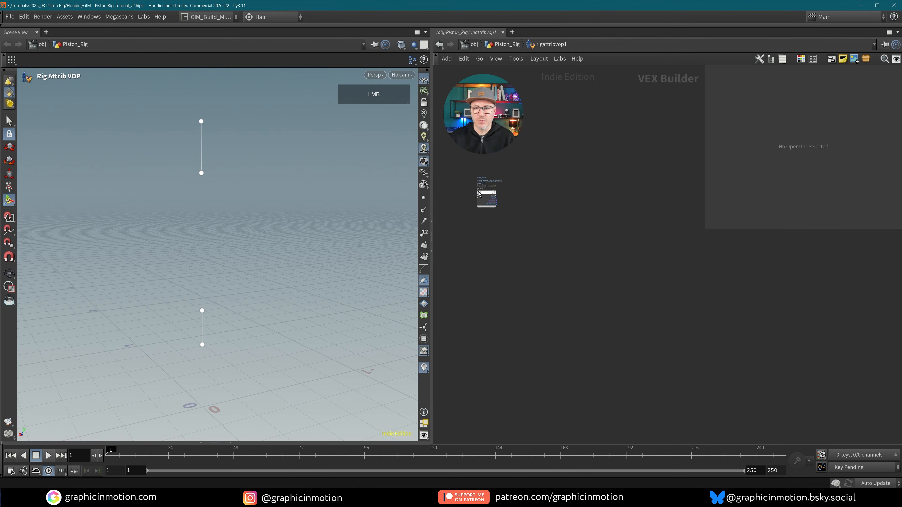
scroll(491, 227, up, 3)
scroll(491, 228, up, 3)
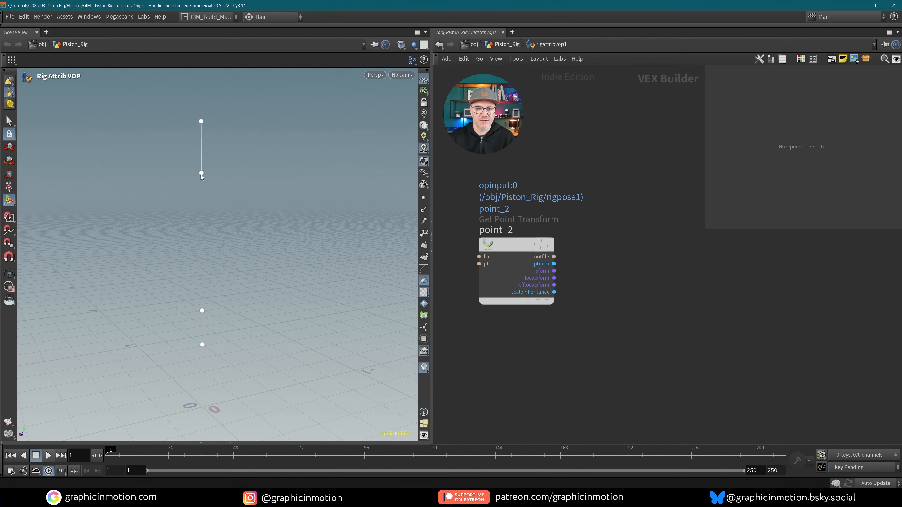
drag(525, 251, 525, 247)
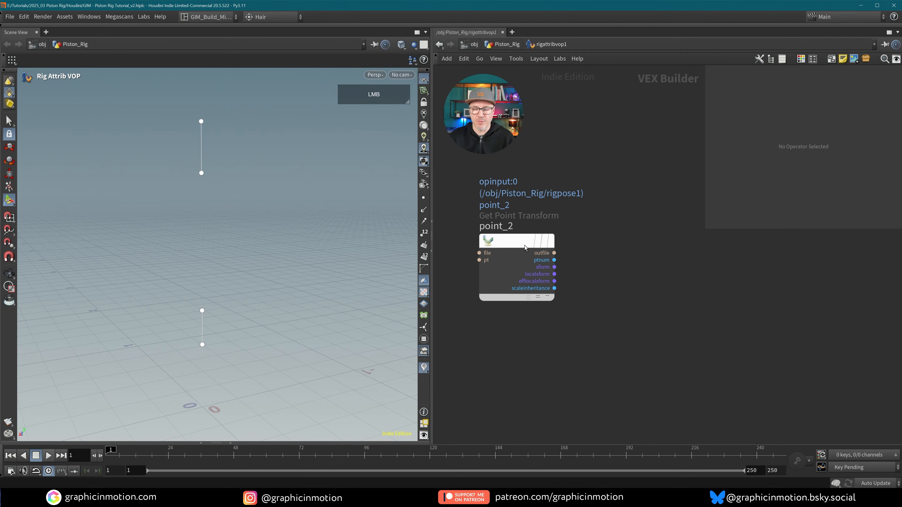
- Add a Set Point Transform node for point_2 and wire the get node's xform output into its xform input
click(202, 173)
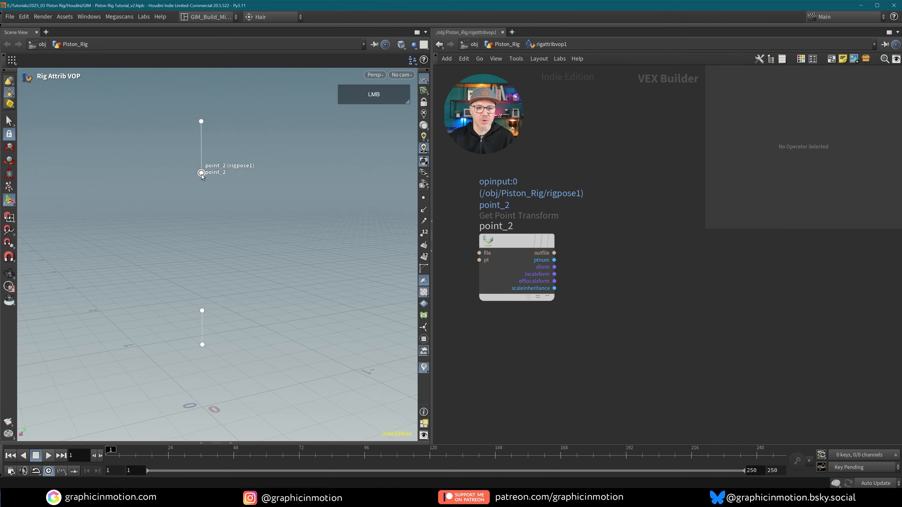
drag(202, 174, 703, 265)
middle_drag(703, 265, 636, 270)
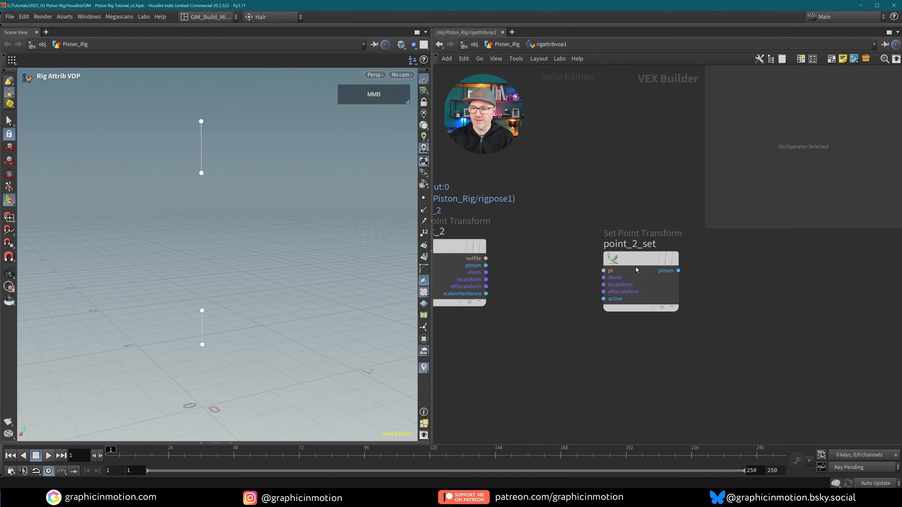
drag(637, 260, 656, 254)
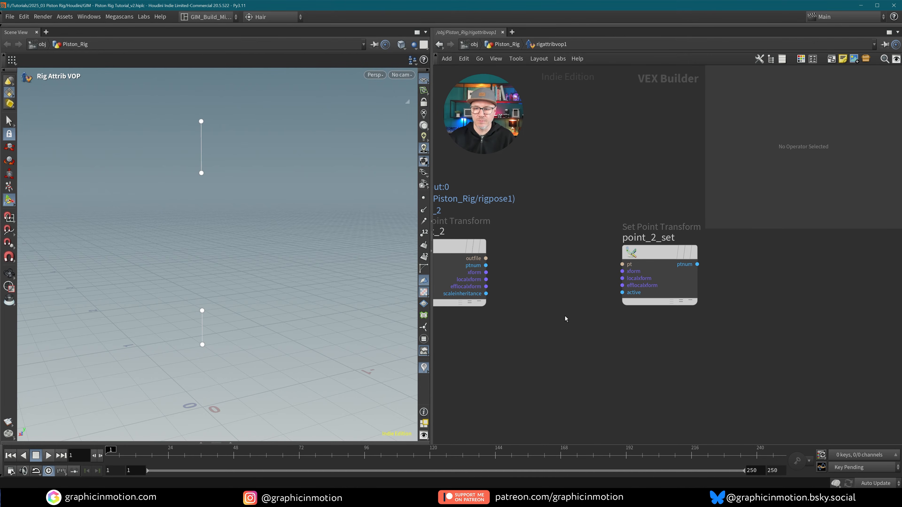
drag(628, 269, 692, 271)
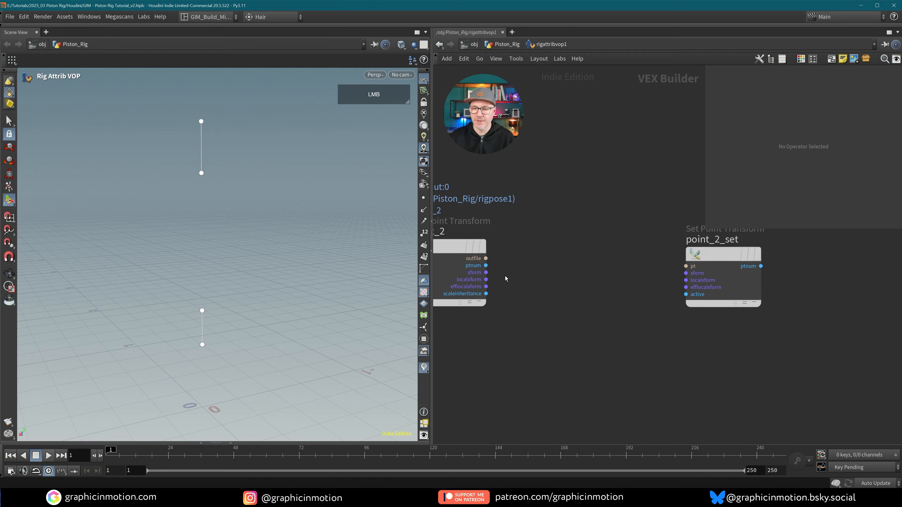
drag(486, 272, 685, 273)
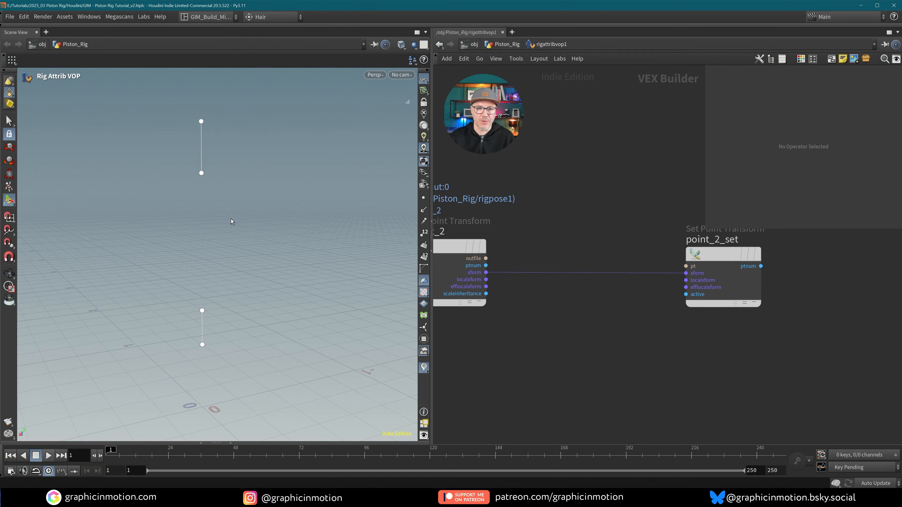
drag(142, 454, 121, 454)
- At frame 1, add Get Point Transform and Set Point Transform nodes for point_1 below the point_2 pair
middle_drag(516, 384, 559, 304)
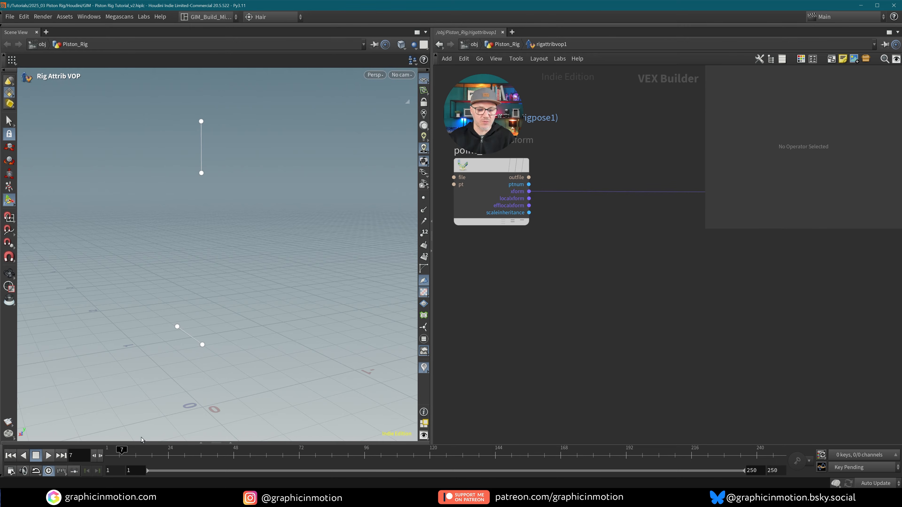
drag(122, 455, 108, 454)
drag(203, 312, 496, 327)
drag(202, 308, 787, 333)
middle_drag(720, 330, 598, 338)
scroll(598, 339, down, 3)
drag(676, 342, 649, 337)
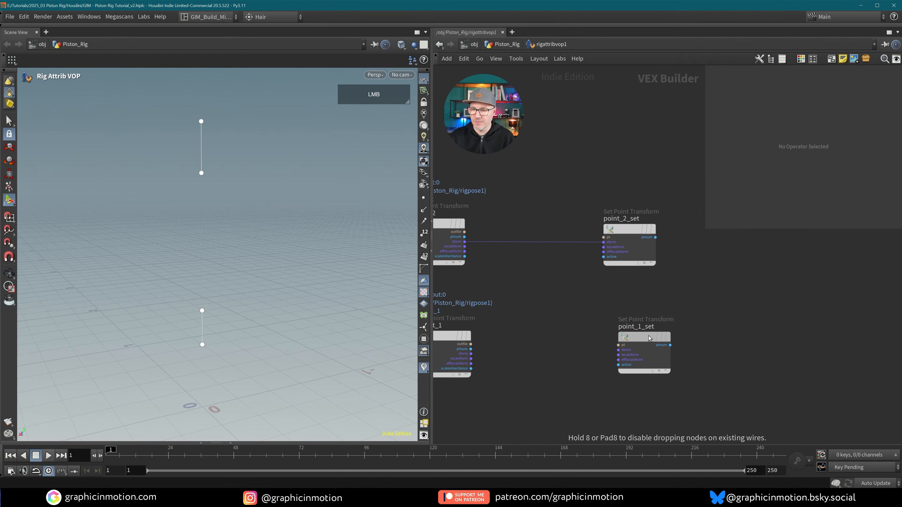
- Wire point_1's xform output into point_1_set's xform input and scrub the timeline to check the motion
middle_drag(649, 337, 694, 324)
drag(517, 340, 657, 337)
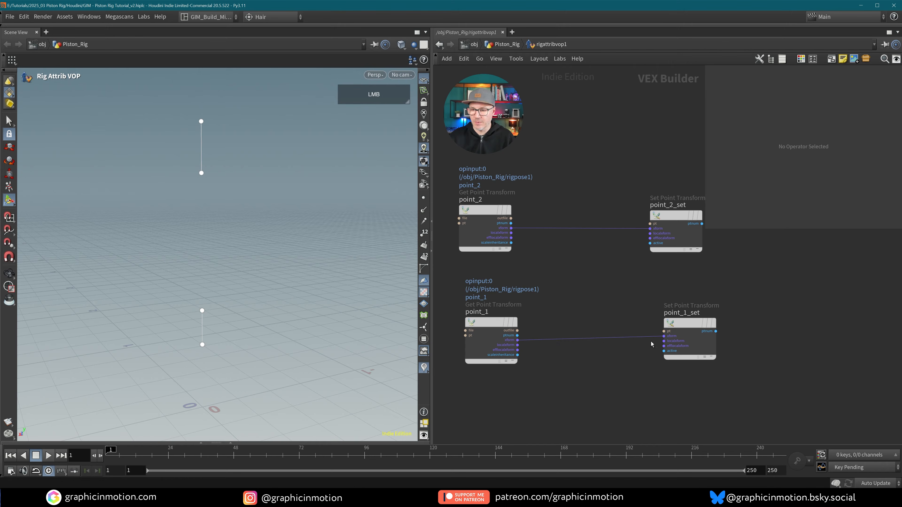
drag(195, 452, 227, 437)
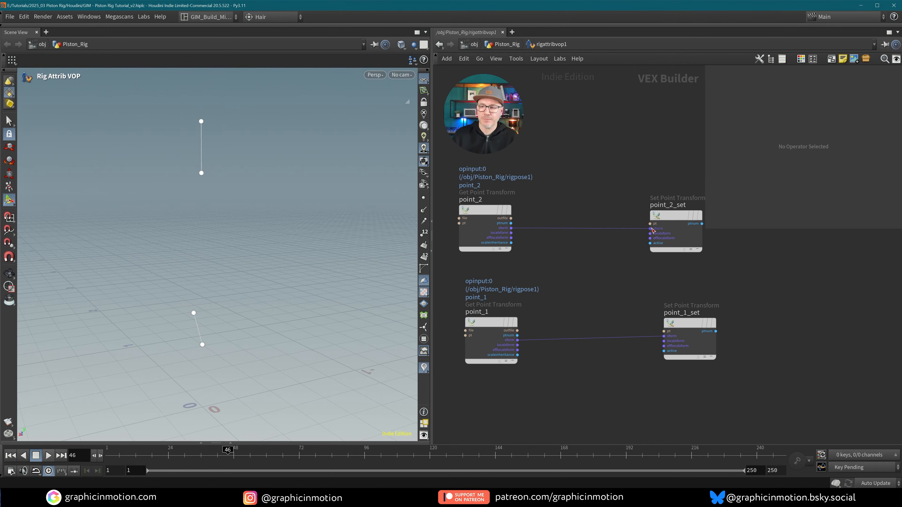
- Narrow the parameter pane, move both set nodes farther from their get nodes, and return the timeline to frame 1
drag(651, 230, 797, 214)
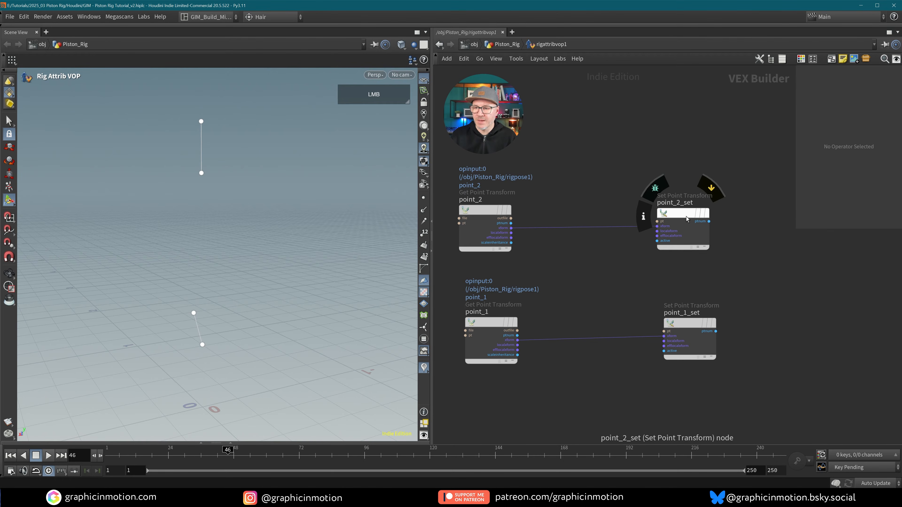
drag(685, 213, 707, 204)
drag(694, 323, 722, 323)
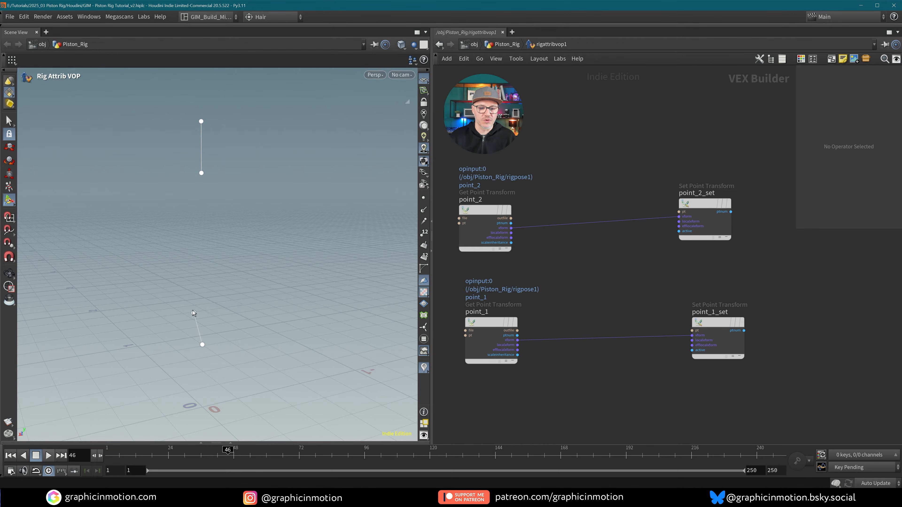
drag(227, 455, 104, 459)
mouse_move(111, 450)
mouse_down()
mouse_move(249, 445)
mouse_move(110, 450)
mouse_up()
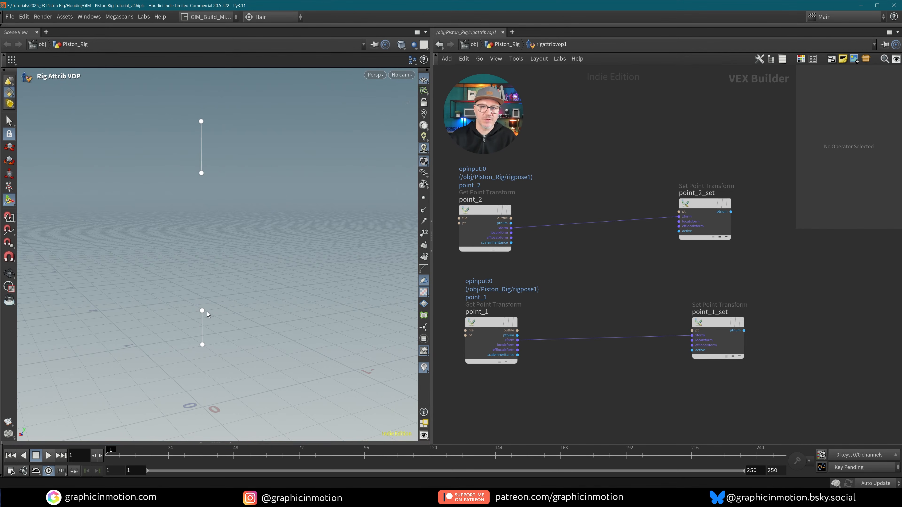
- Arrange the point_2 and point_1 get and set nodes in two separate rows with working space between them
drag(696, 209, 738, 204)
drag(493, 215, 496, 187)
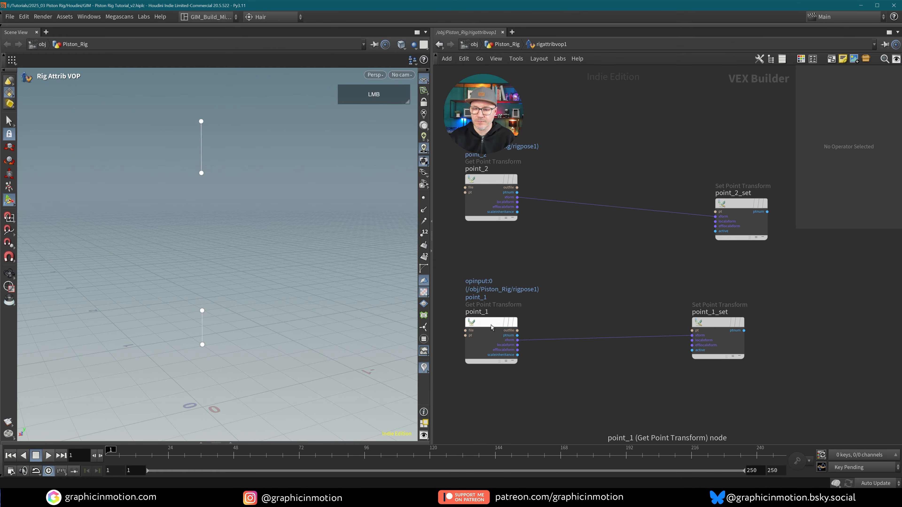
drag(491, 325, 493, 329)
middle_drag(630, 246, 611, 208)
drag(728, 167, 710, 145)
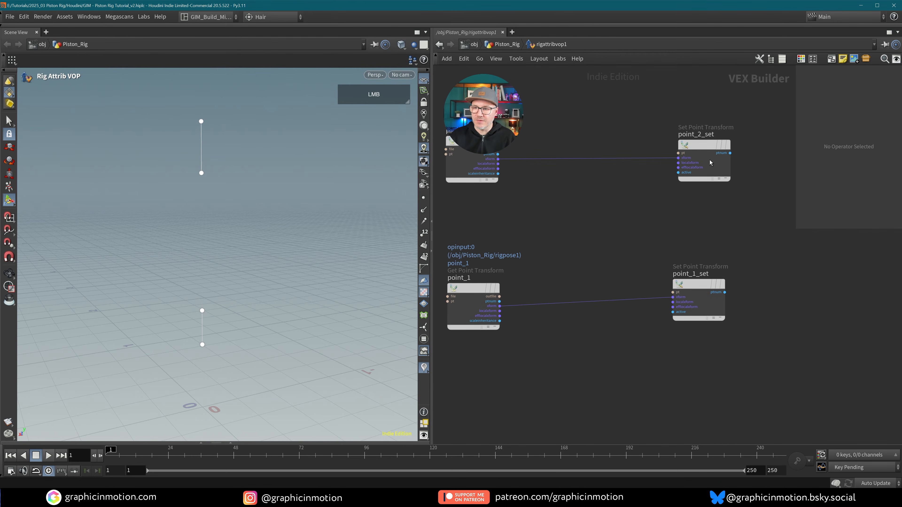
drag(700, 287, 707, 293)
middle_drag(489, 162, 544, 196)
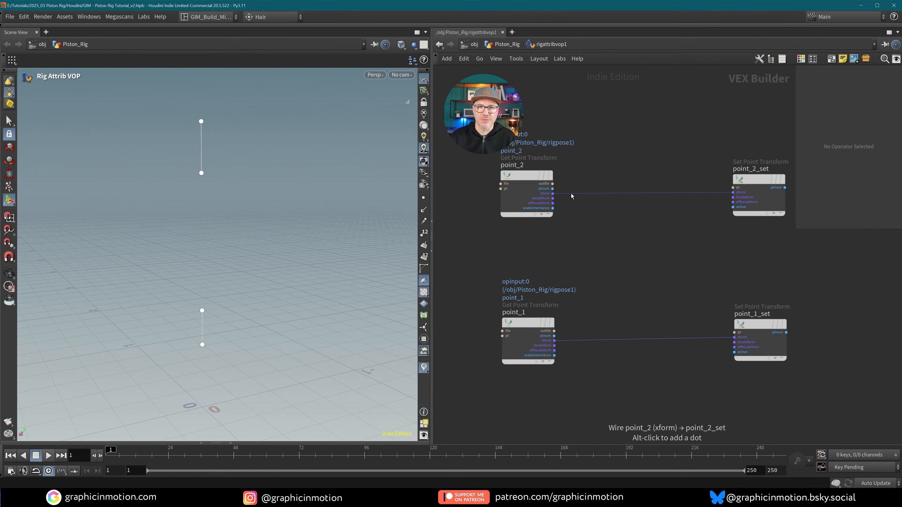
middle_drag(617, 231, 601, 229)
drag(738, 180, 732, 176)
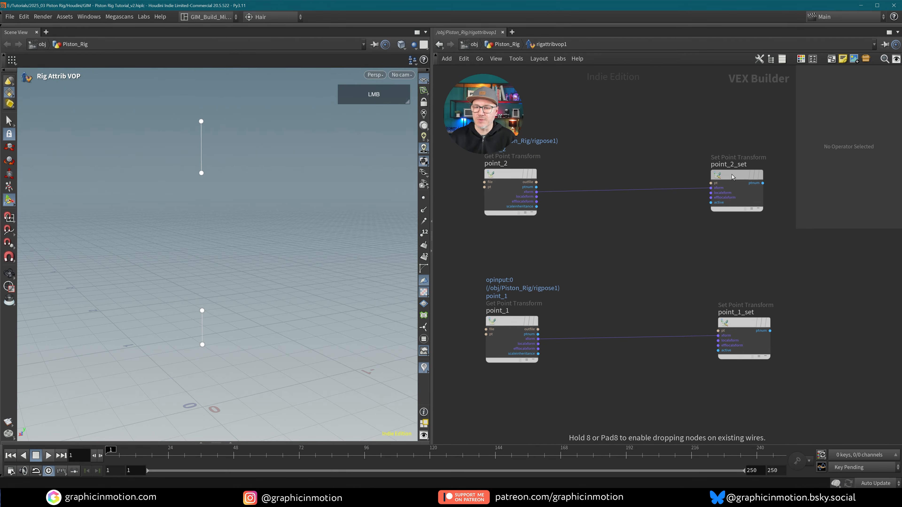
- Add a Matrix to Float node between the get and set nodes
key(Tab)
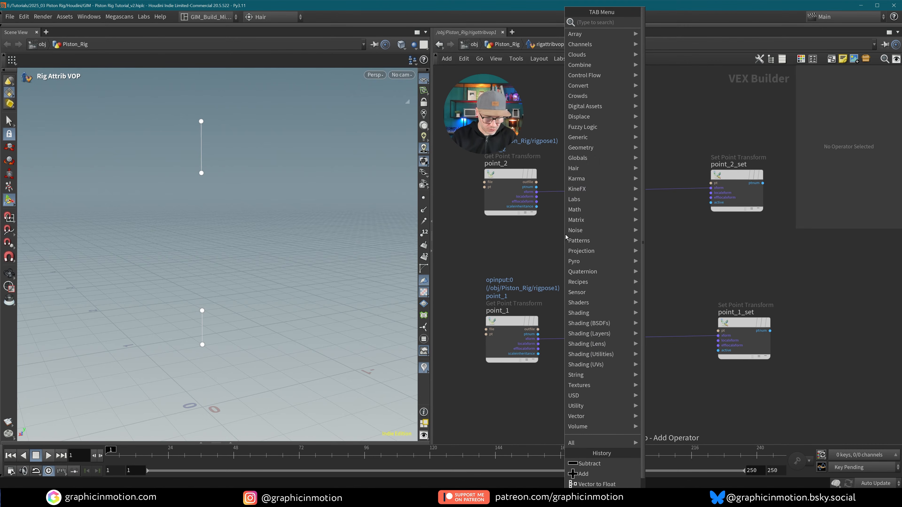
text(matr to f)
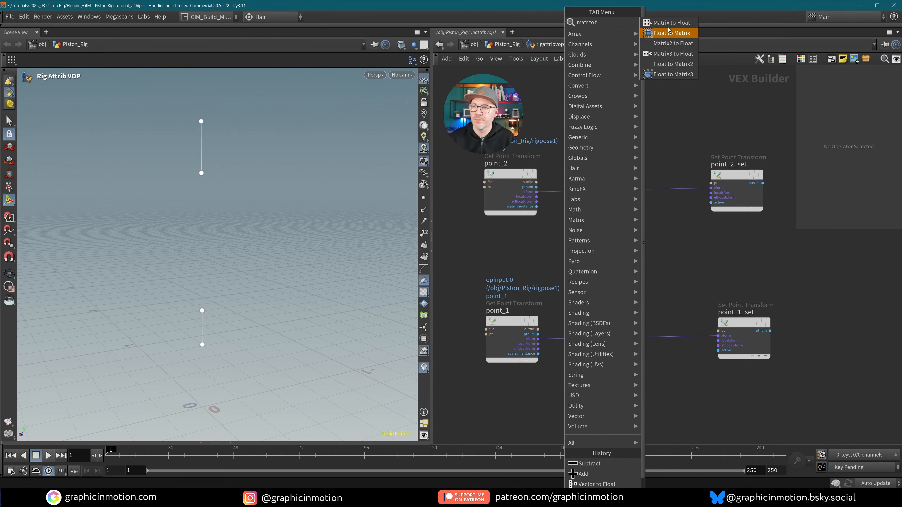
click(671, 23)
click(641, 224)
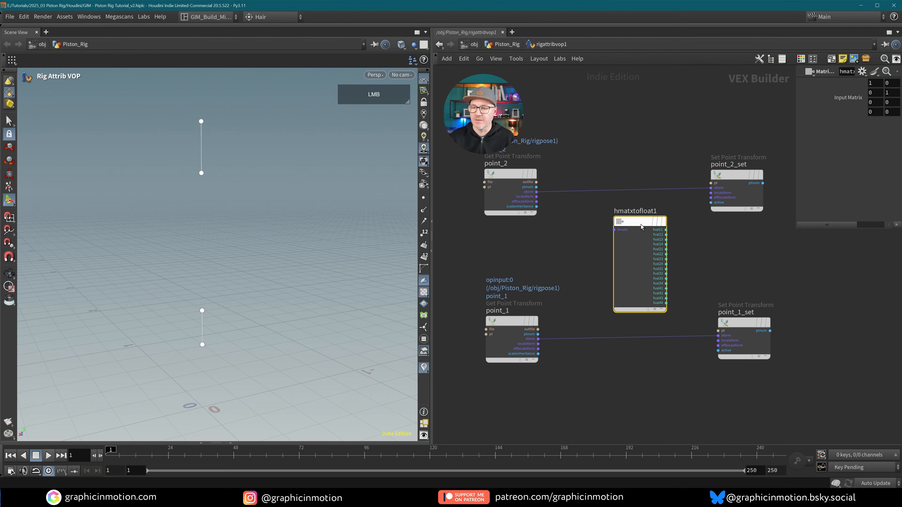
drag(641, 224, 633, 224)
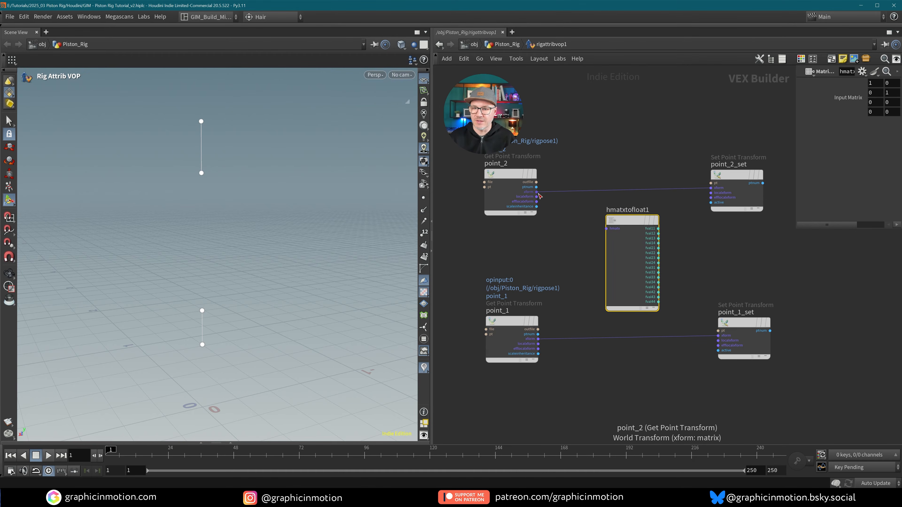
- Wire point_2's xform output into the Matrix to Float node and enlarge the parameter pane to show its Input Matrix
drag(538, 193, 610, 214)
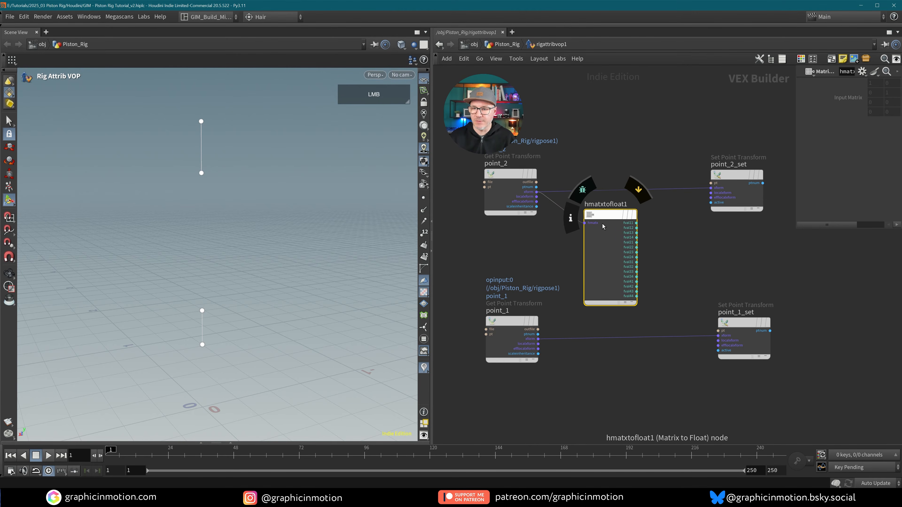
middle_drag(670, 235, 645, 234)
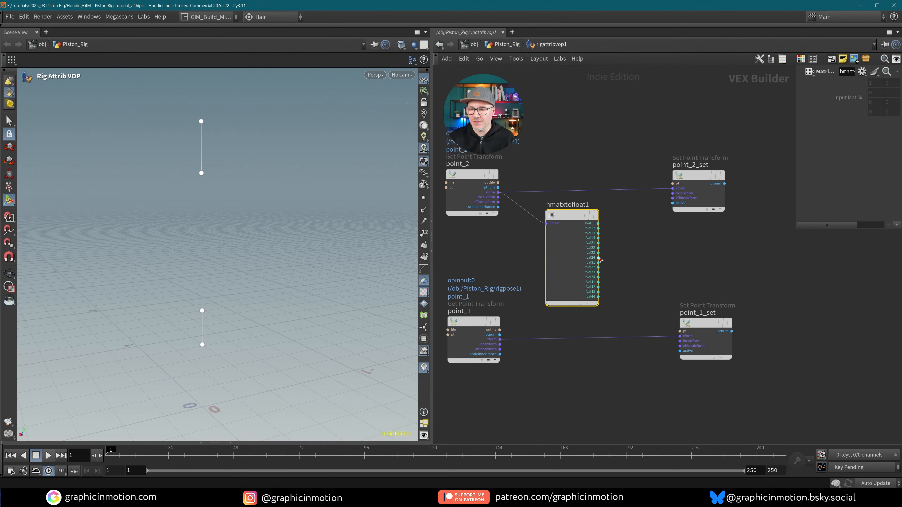
click(584, 217)
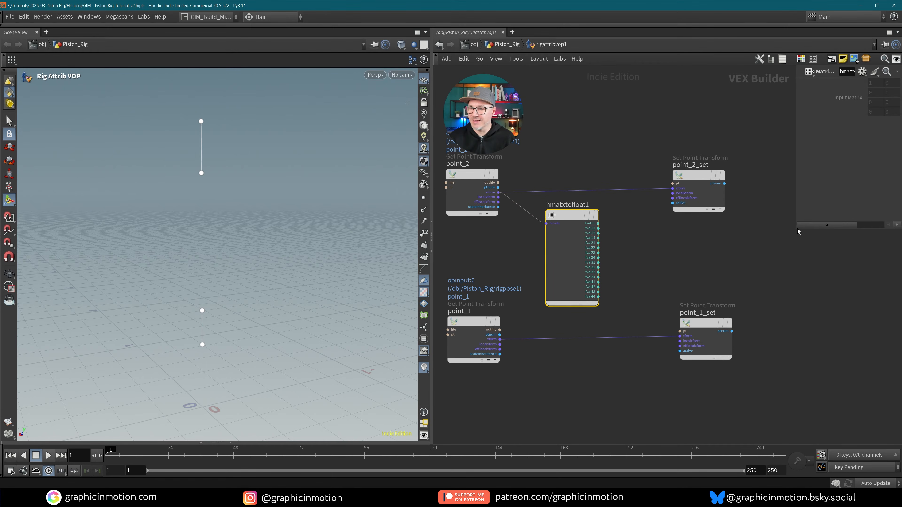
drag(798, 229, 712, 261)
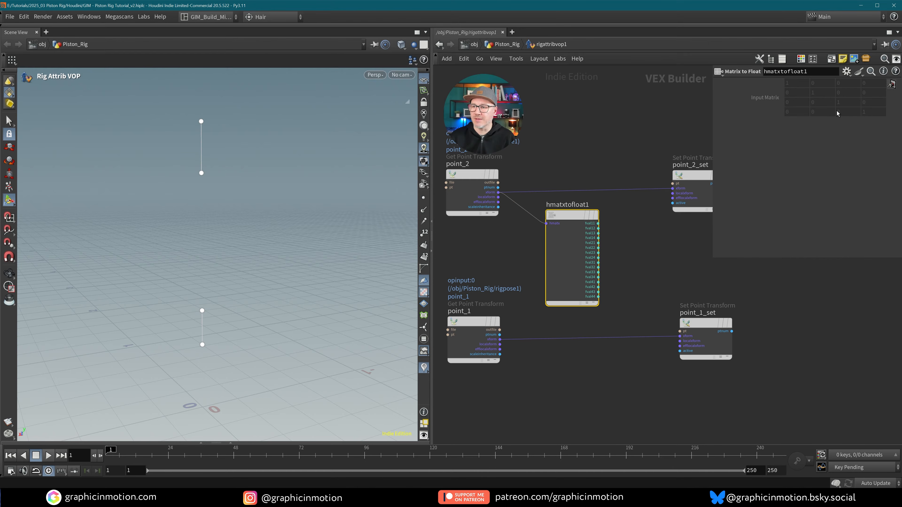
- Move point_2_set farther from the Matrix to Float node to make room for more nodes
scroll(639, 224, down, 4)
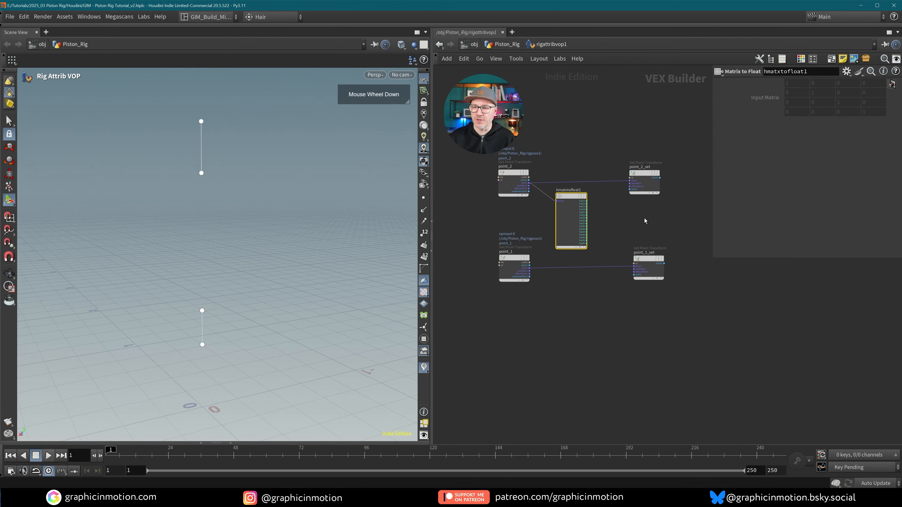
middle_drag(644, 218, 577, 226)
drag(579, 191, 644, 184)
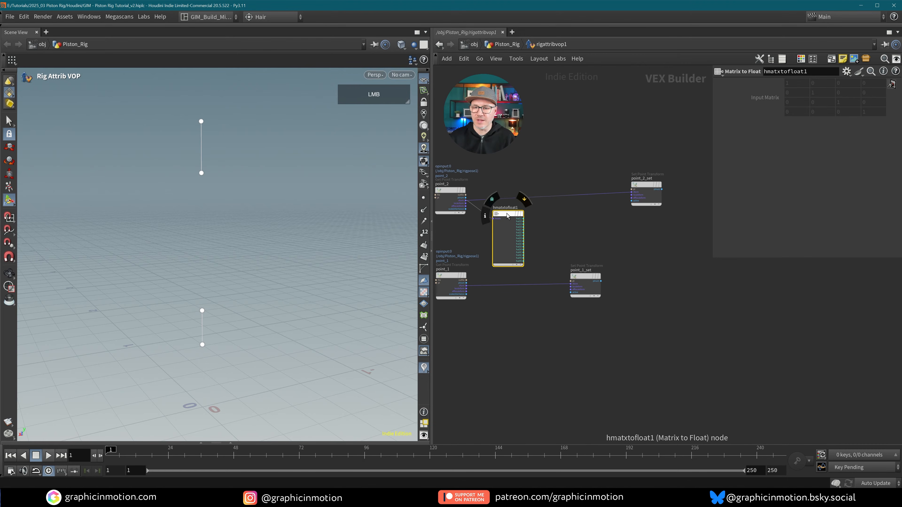
- Add a Float to Matrix node beside the Matrix to Float node and wire its output into point_2_set's xform input
drag(506, 214, 504, 114)
drag(650, 188, 676, 193)
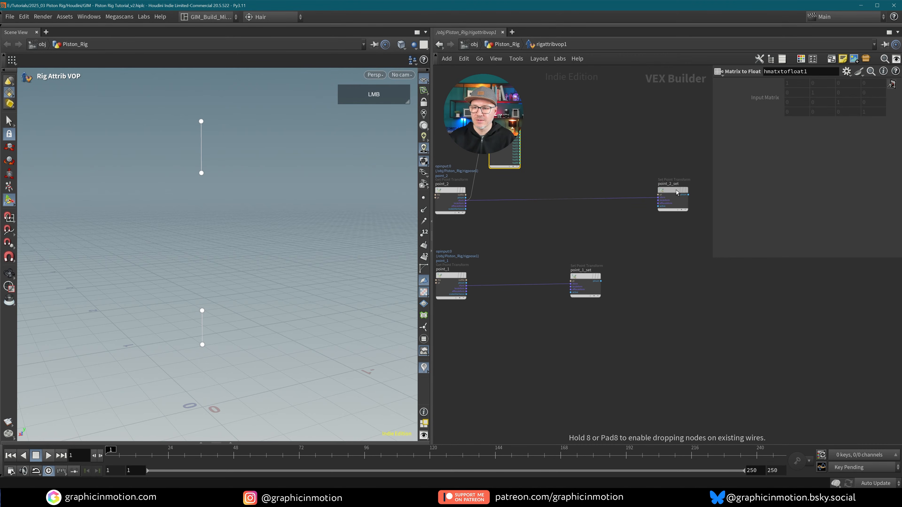
key(Tab)
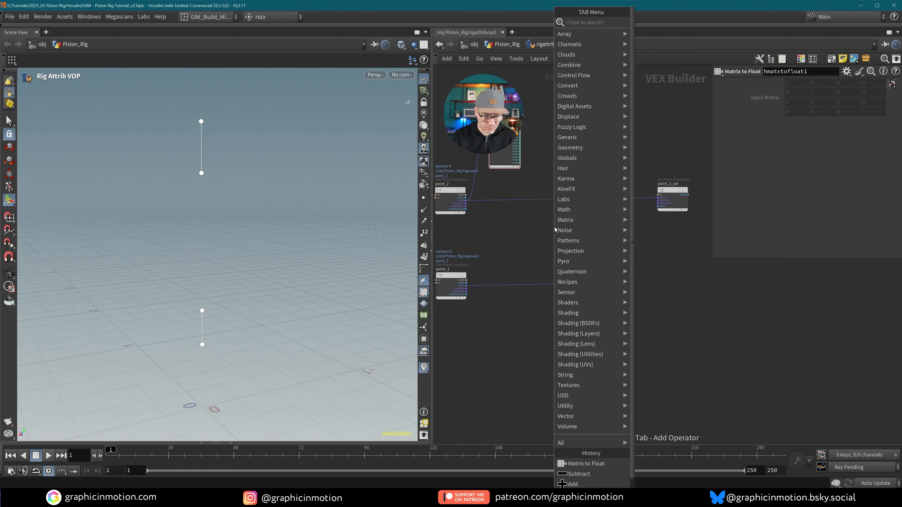
text(float to)
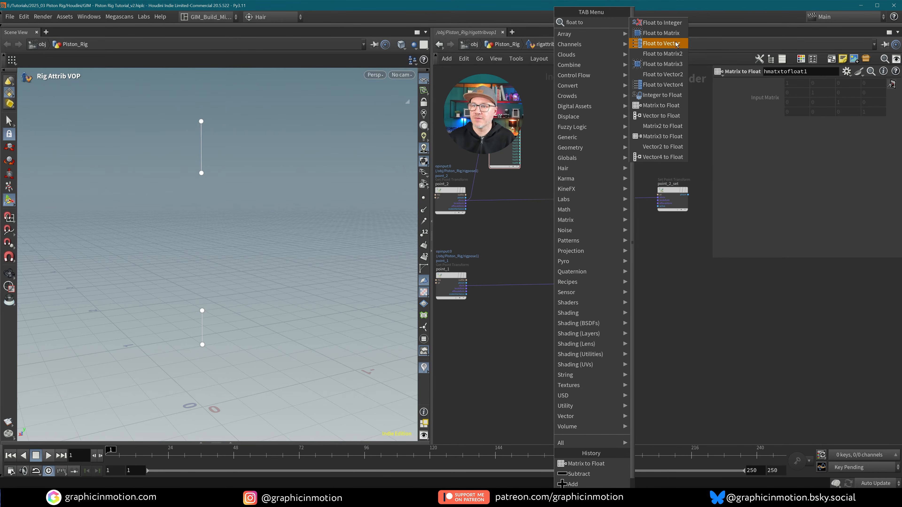
click(667, 40)
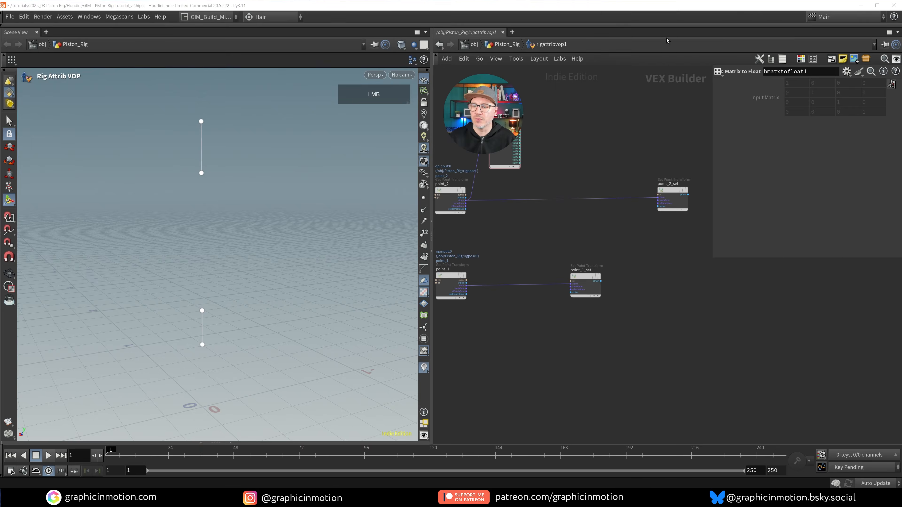
click(605, 123)
drag(620, 124, 658, 198)
middle_drag(628, 218, 642, 209)
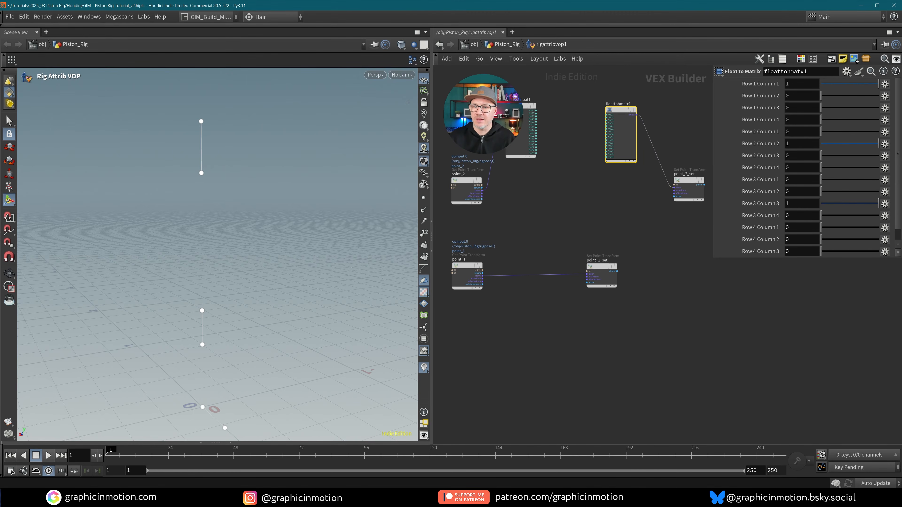
- Duplicate the Matrix to Float node for point_1's xform output and move point_1_set farther away to make room
alt+drag(521, 106, 519, 208)
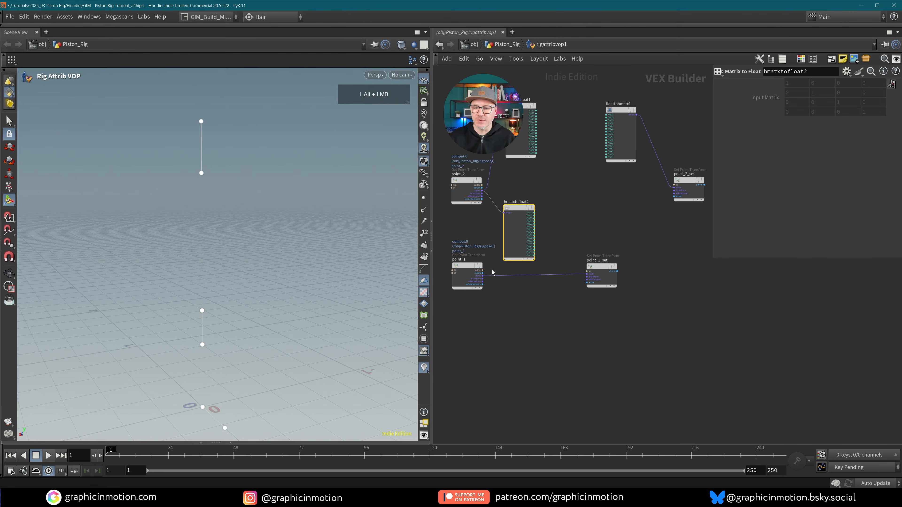
drag(482, 276, 522, 213)
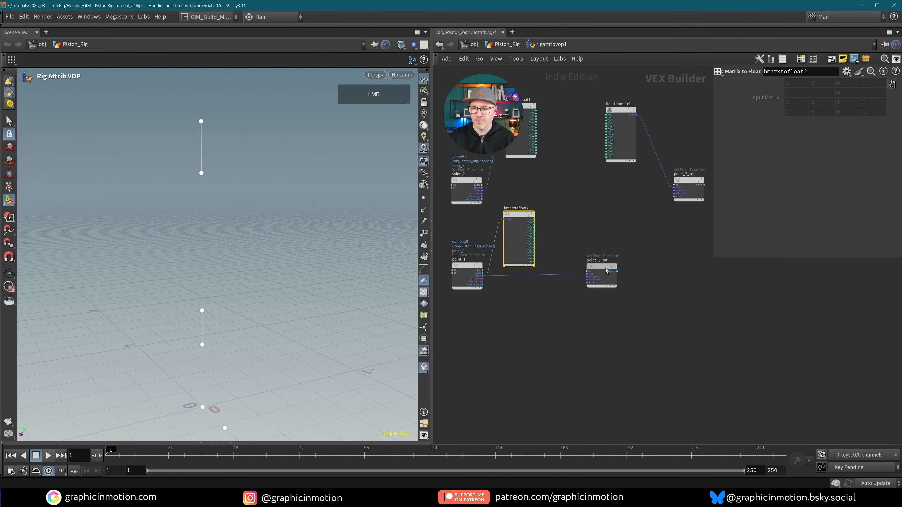
drag(606, 268, 685, 267)
- Connect fval42 of point_1's Matrix to Float node to fval42 of the Float to Matrix node
scroll(616, 261, up, 4)
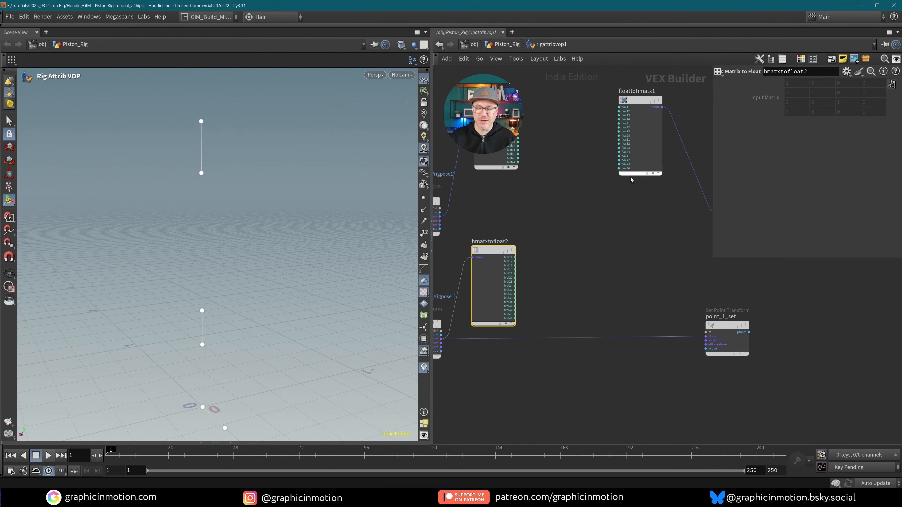
click(515, 311)
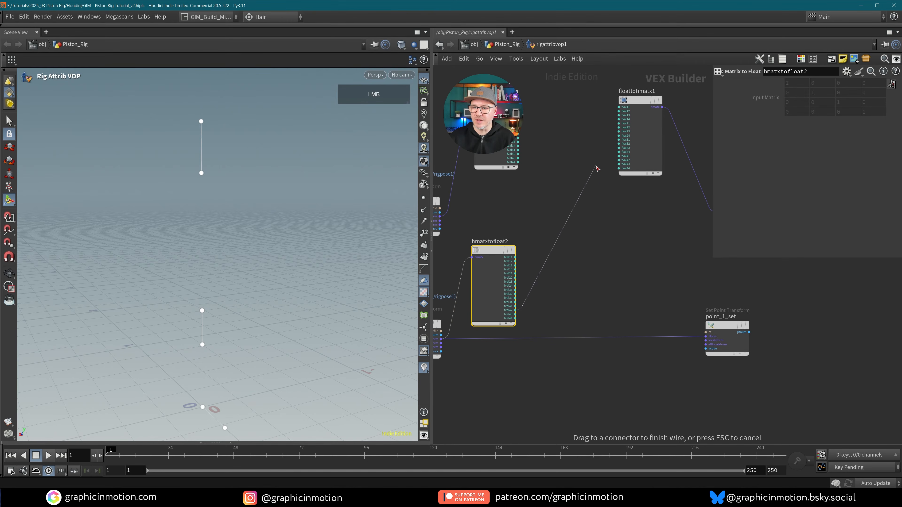
drag(605, 161, 617, 161)
scroll(650, 174, up, 3)
middle_drag(622, 171, 608, 268)
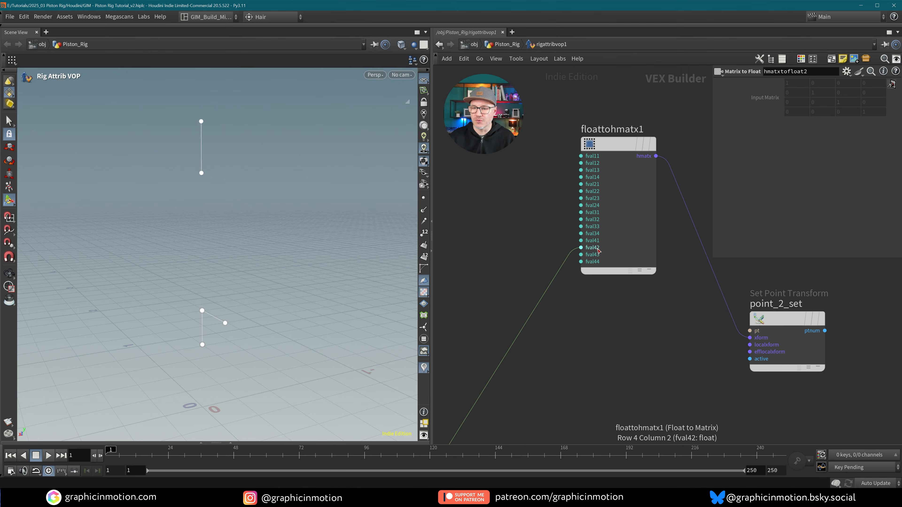
scroll(591, 319, down, 3)
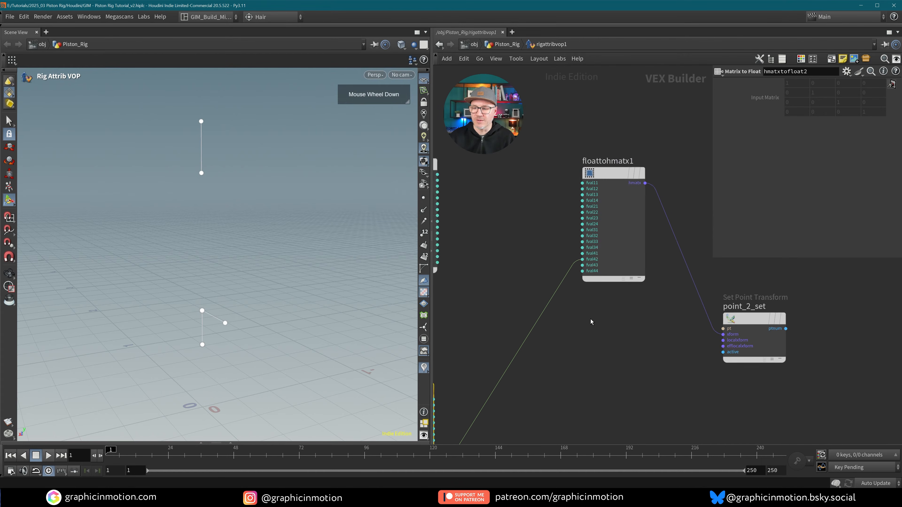
middle_drag(590, 319, 597, 278)
middle_drag(681, 253, 655, 267)
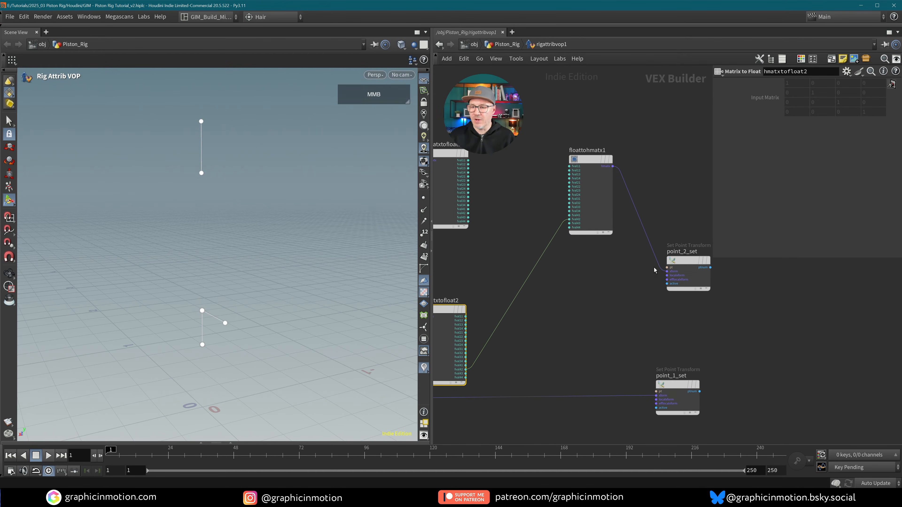
middle_drag(528, 342, 632, 338)
middle_drag(645, 299, 598, 279)
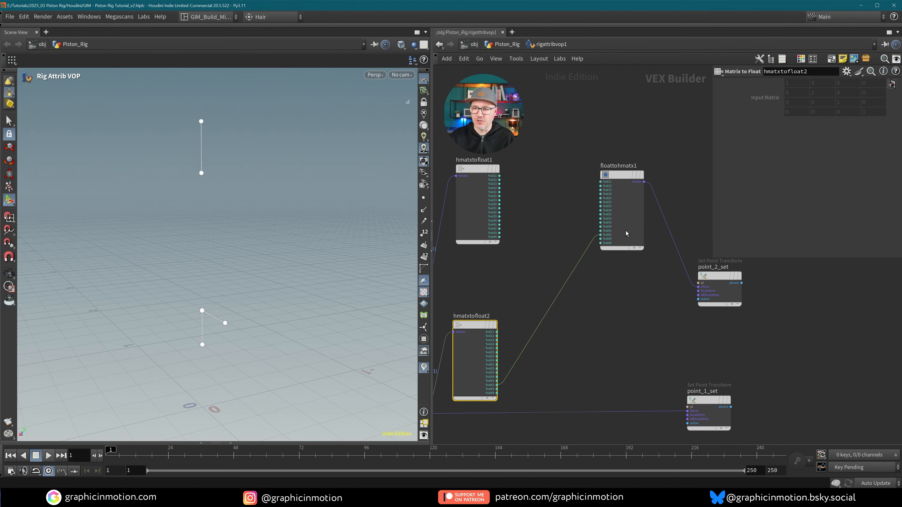
middle_drag(581, 314, 597, 289)
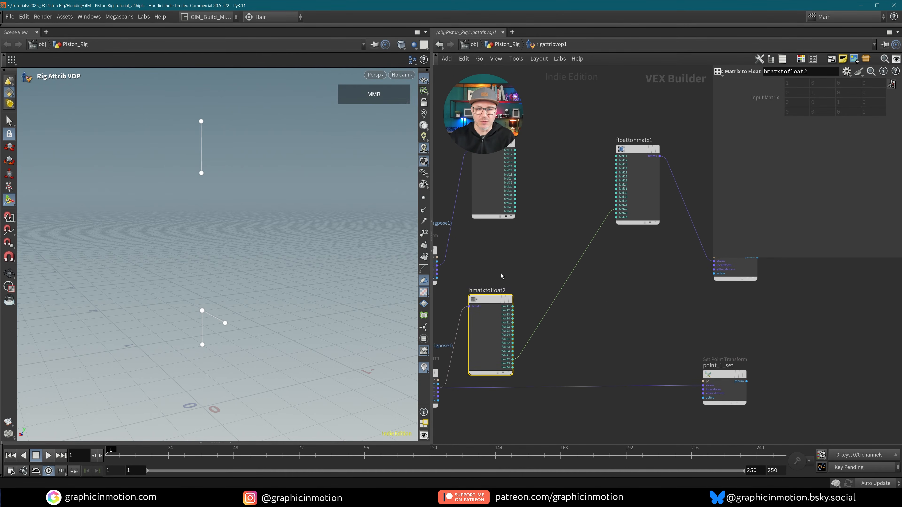
- Move the timeline to frame 43 and turn off Display Inputs for the Rig Attribute VOP in the viewport
drag(110, 451, 219, 451)
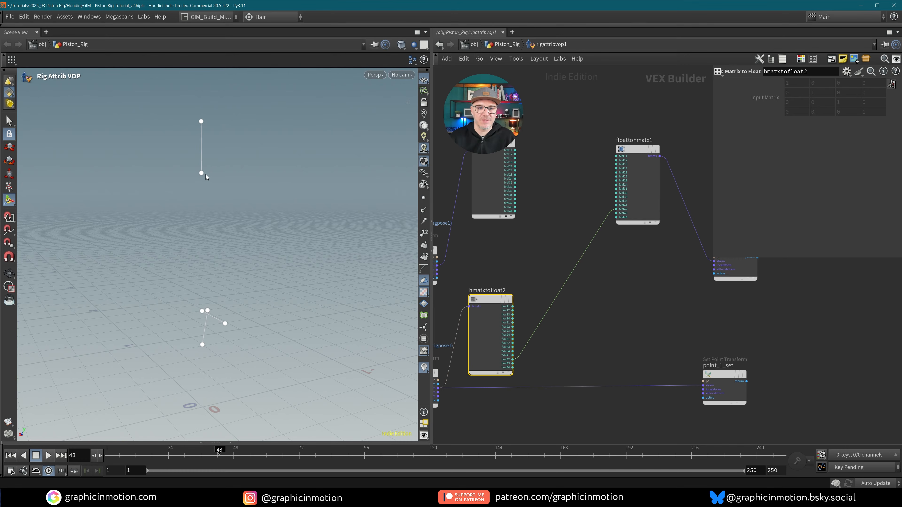
middle_drag(492, 249, 548, 237)
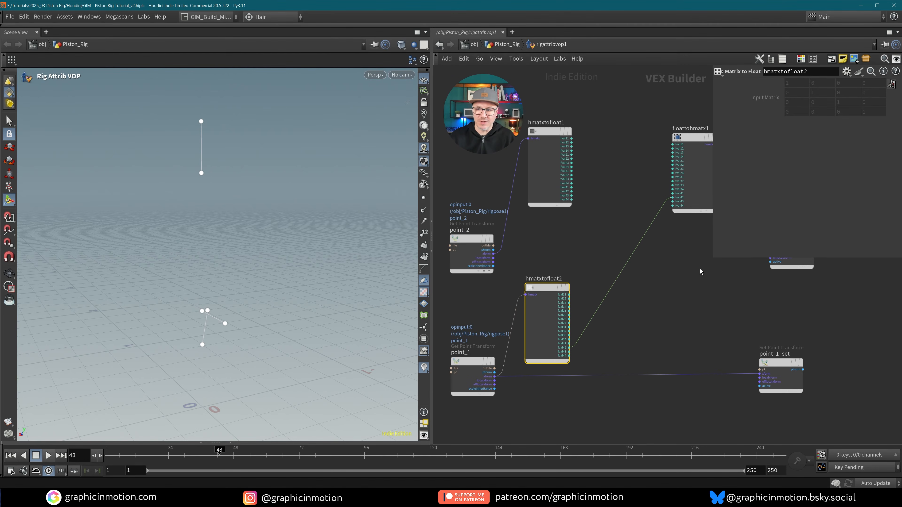
middle_drag(774, 229, 638, 251)
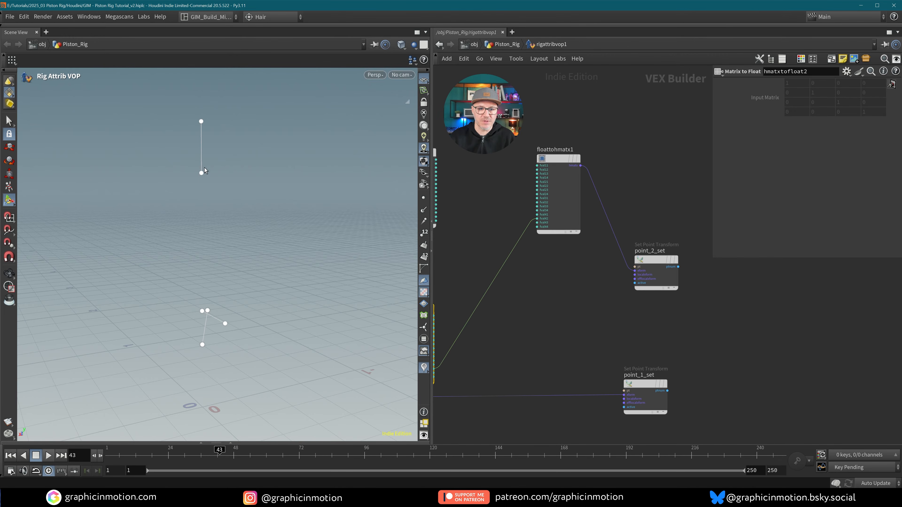
right_click(203, 171)
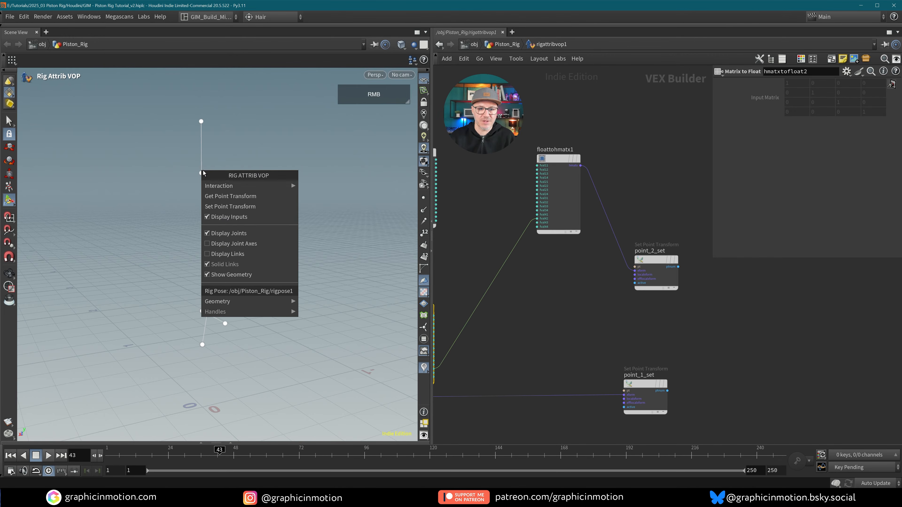
click(218, 217)
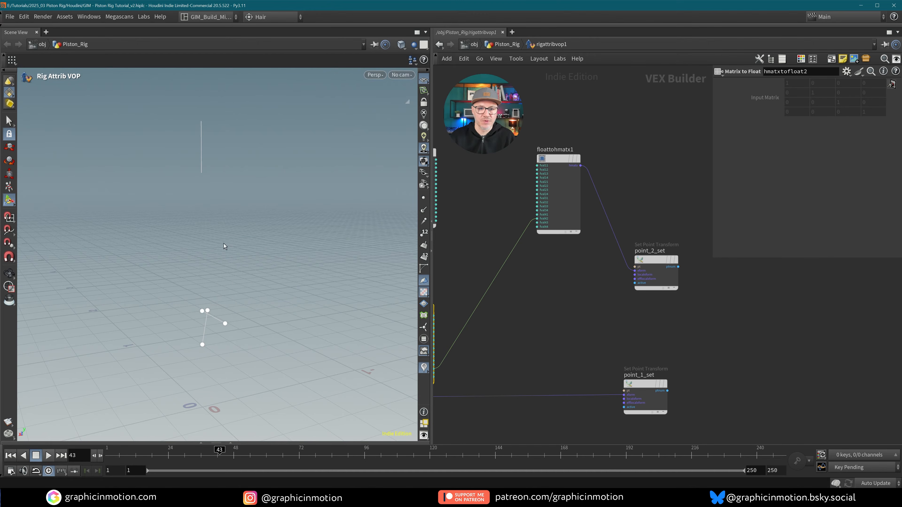
- Set the display flag on rigattribvop1 in the Piston_Rig network and go back inside the node
middle_drag(532, 355, 551, 339)
key(u)
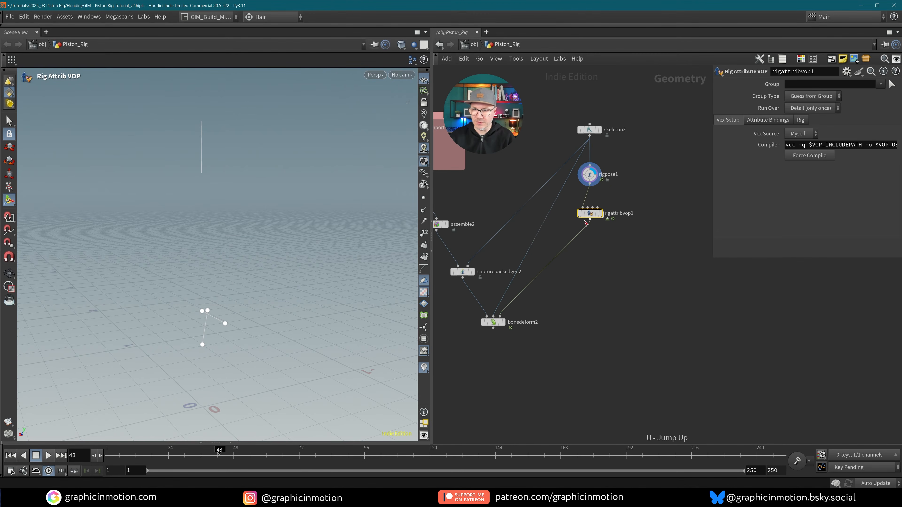
click(601, 213)
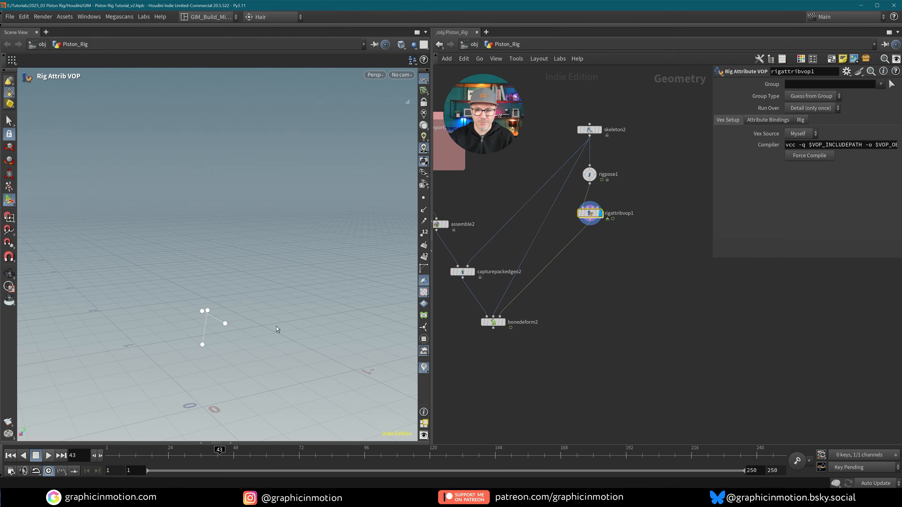
double_click(594, 214)
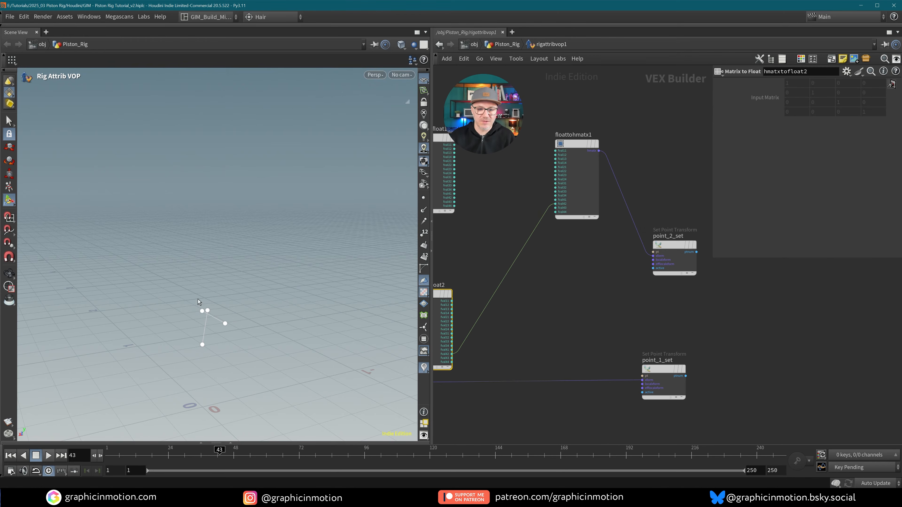
- Scrub the animation and orbit the viewport to inspect how the skeleton's joints are placed
drag(115, 453, 219, 416)
alt+drag(213, 338, 239, 291)
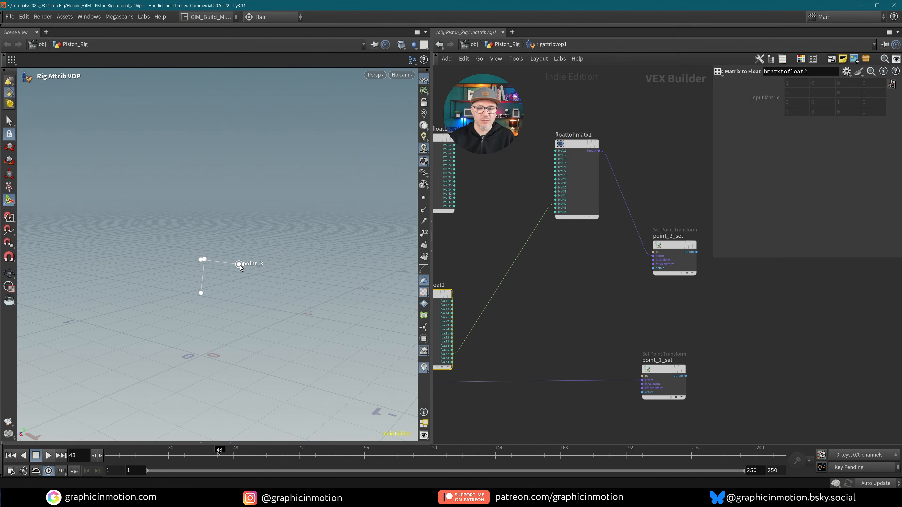
alt+drag(240, 265, 233, 282)
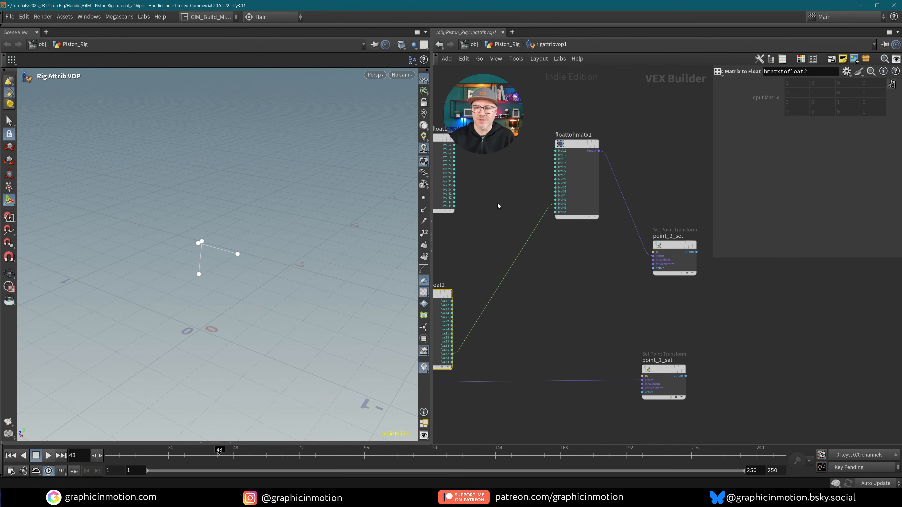
- Connect fval11, fval12, fval13 and fval14 of point_2's Matrix to Float node to the matching Float to Matrix inputs
middle_drag(498, 206, 559, 243)
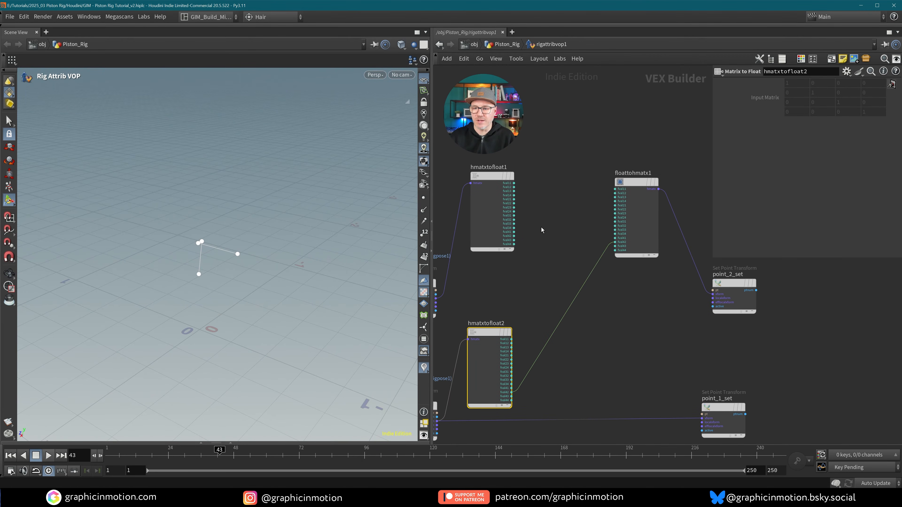
drag(515, 184, 615, 189)
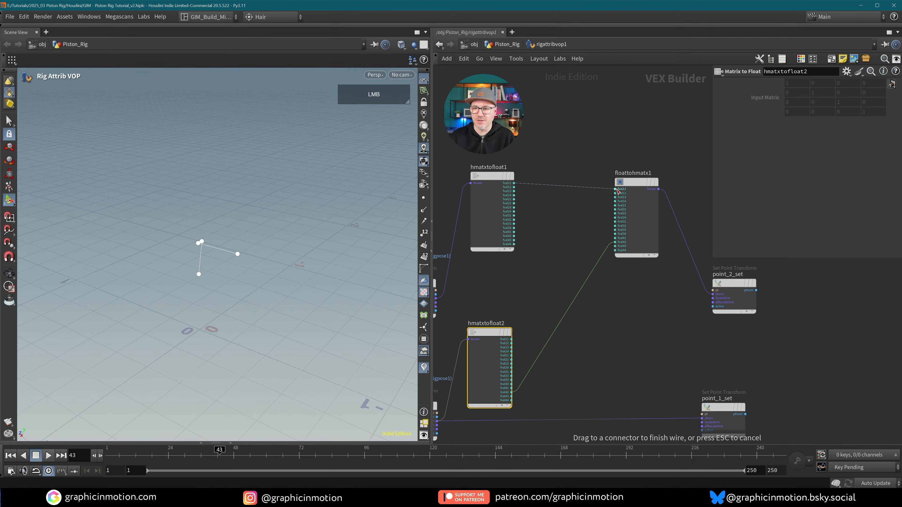
drag(515, 187, 615, 195)
click(514, 191)
click(615, 197)
click(513, 195)
click(615, 201)
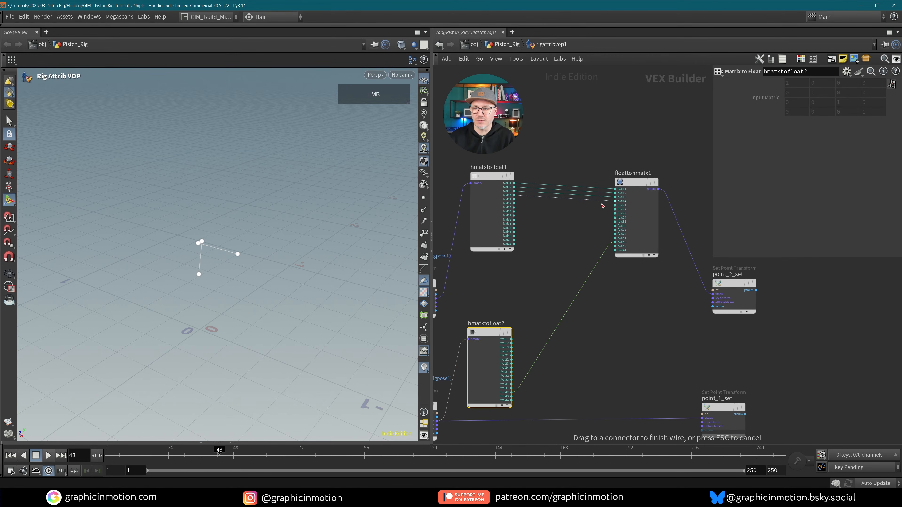
- Connect fval21, fval22, fval23 and fval24 of point_2's Matrix to Float node to the matching Float to Matrix inputs
click(514, 200)
click(615, 205)
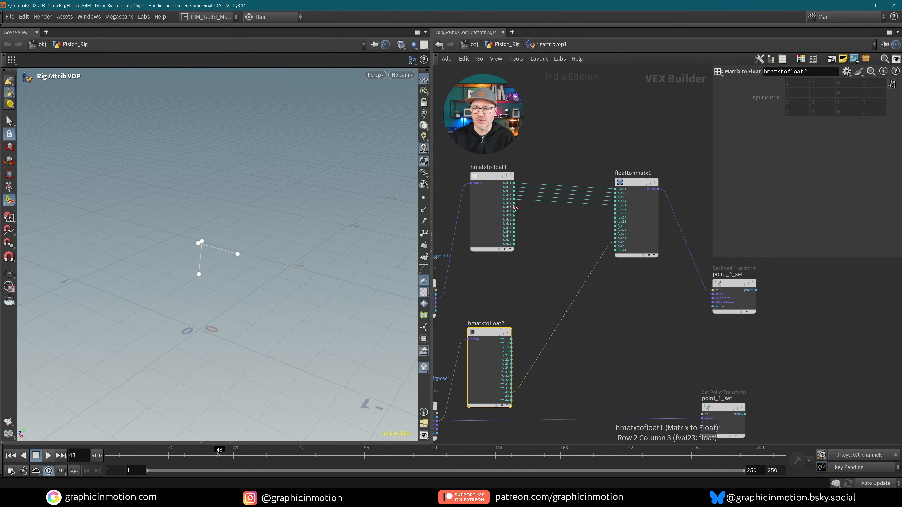
click(514, 203)
click(615, 209)
click(513, 207)
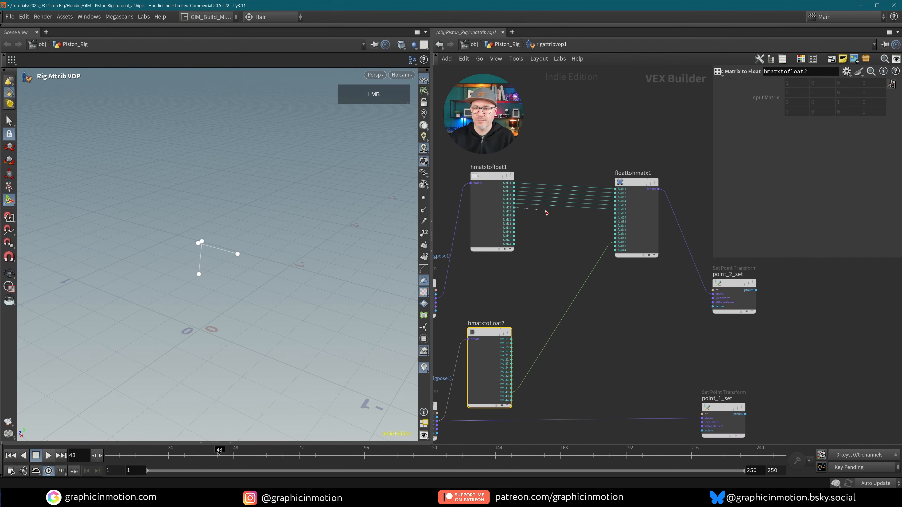
click(615, 213)
click(514, 211)
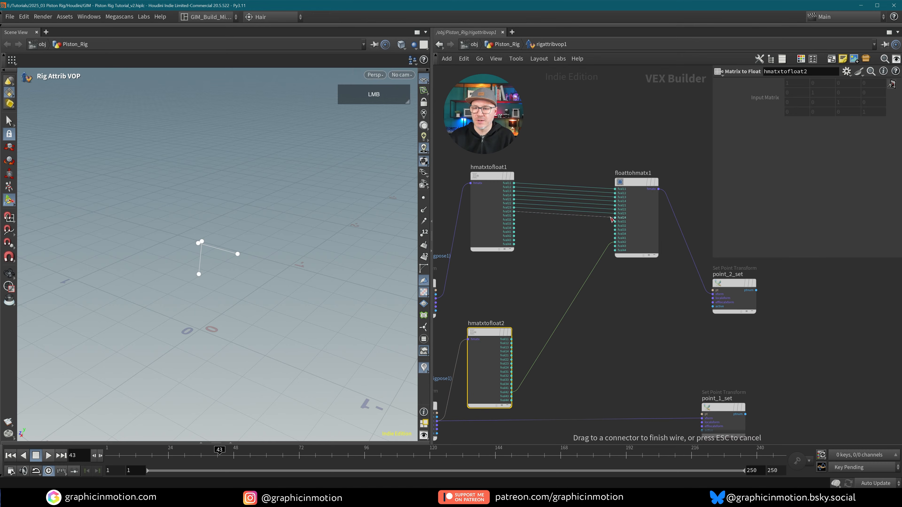
click(615, 217)
- Connect fval31, fval32, fval33 and fval34 of point_2's Matrix to Float node to the matching Float to Matrix inputs
click(514, 215)
click(615, 221)
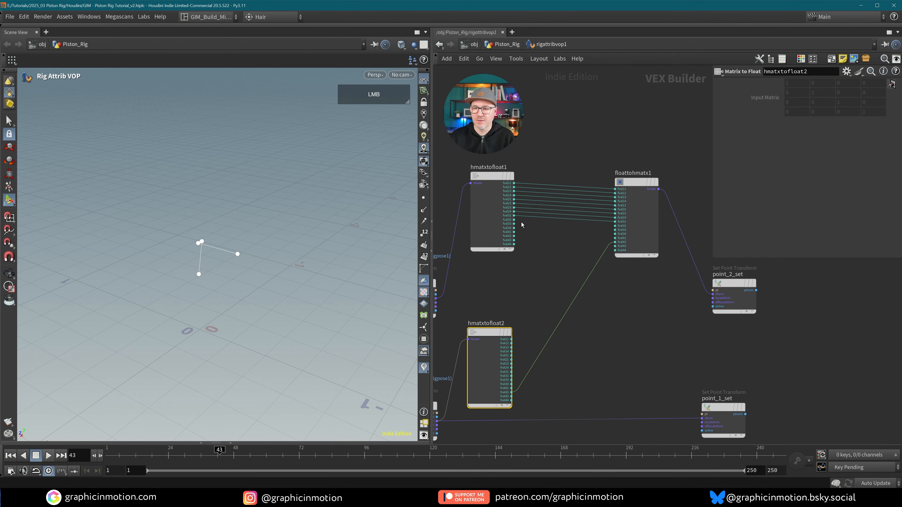
click(514, 219)
click(615, 226)
click(514, 223)
click(615, 229)
click(514, 228)
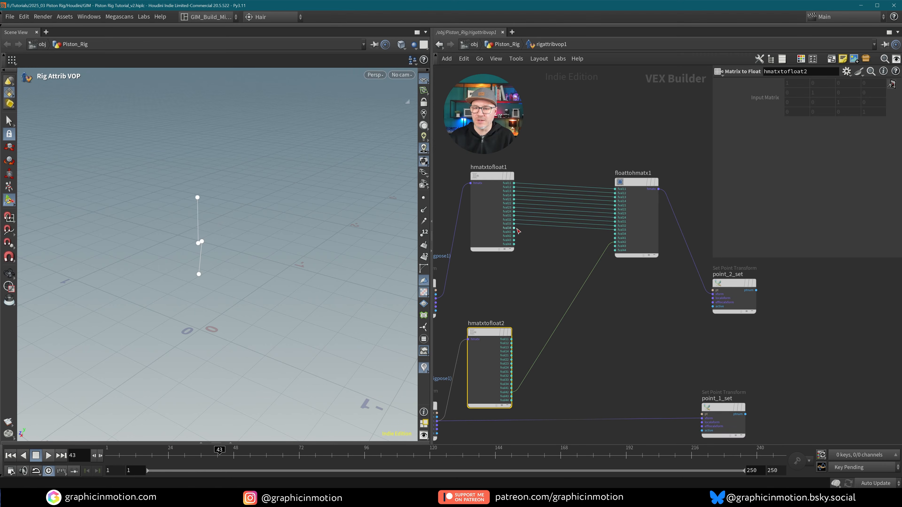
click(616, 233)
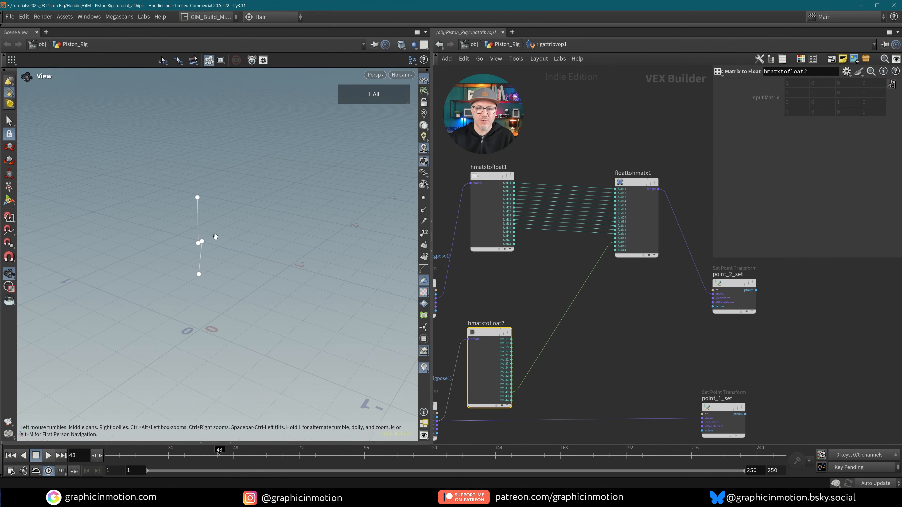
- Move the timeline to frame 31 to check the joints, and level point_2's Matrix to Float node with the Float to Matrix node
alt+drag(216, 238, 194, 221)
drag(218, 456, 186, 455)
scroll(608, 362, down, 3)
middle_drag(608, 362, 640, 320)
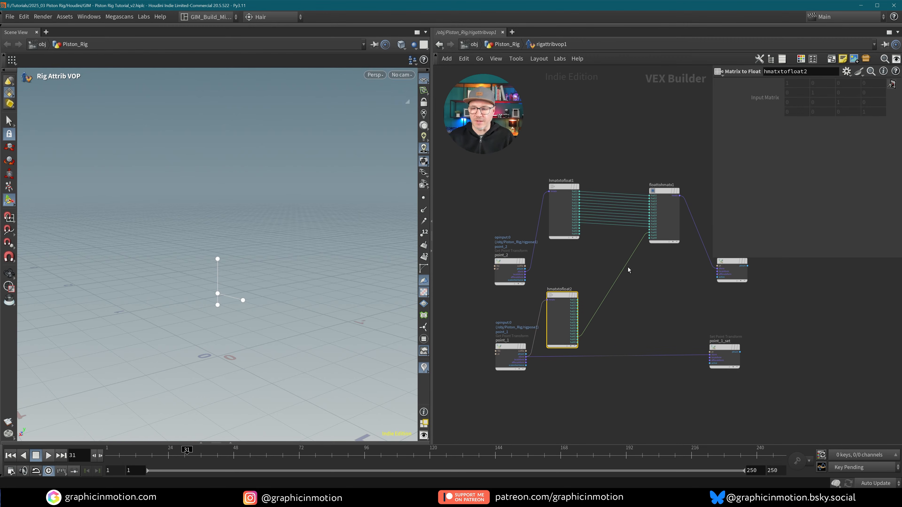
drag(565, 187, 563, 192)
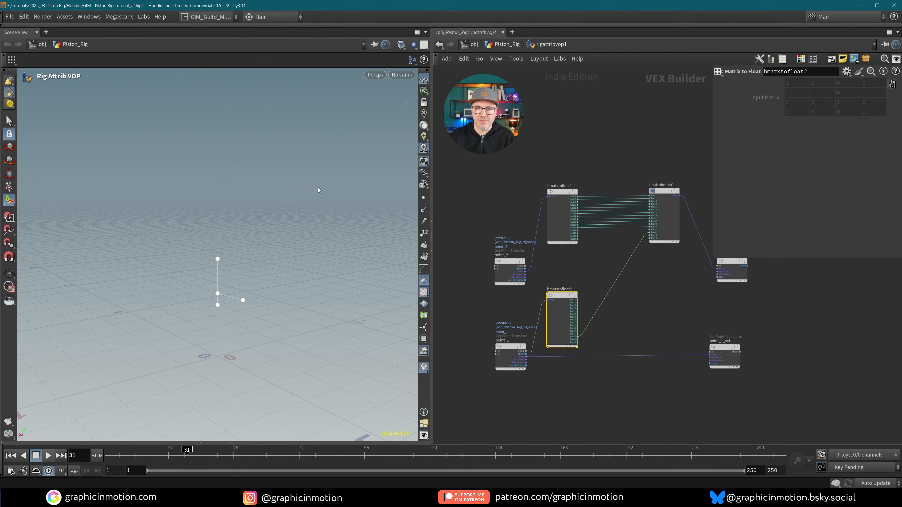
- Return to the Piston_Rig network, select the rigpose1 node and move the timeline to frame 1
click(643, 299)
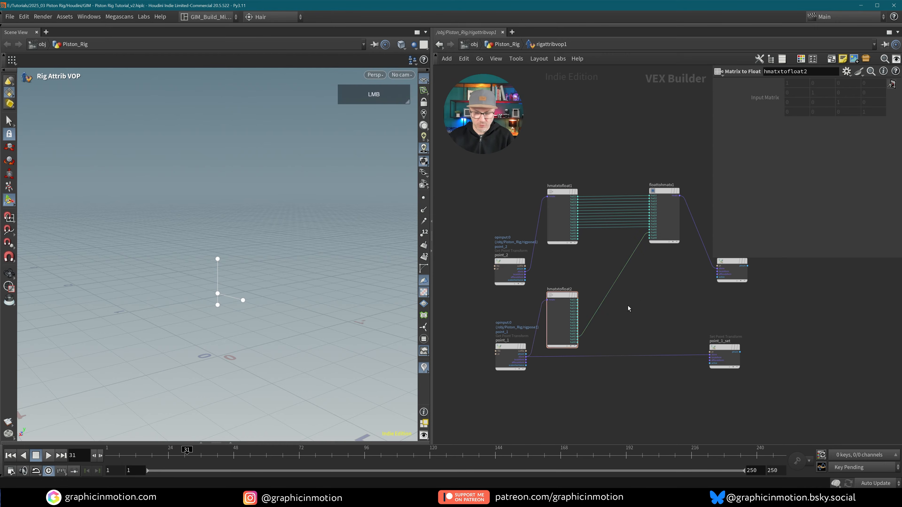
key(u)
click(594, 171)
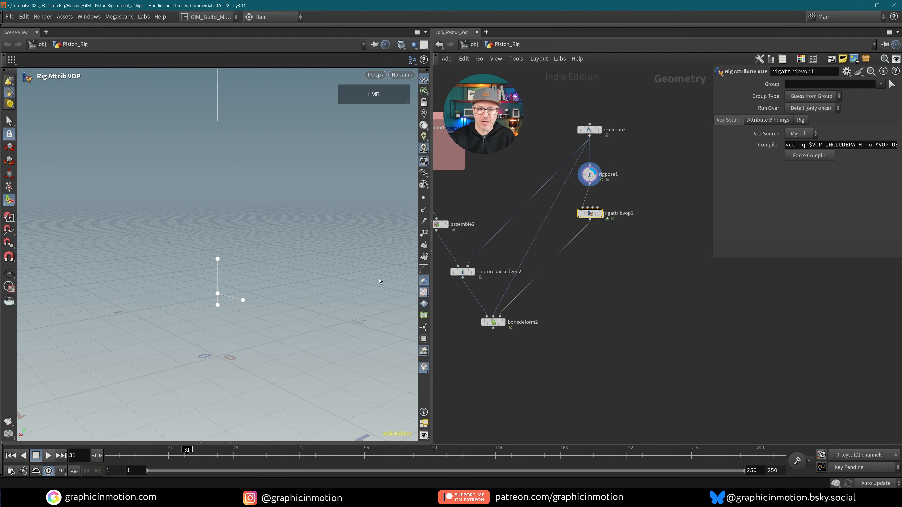
click(590, 174)
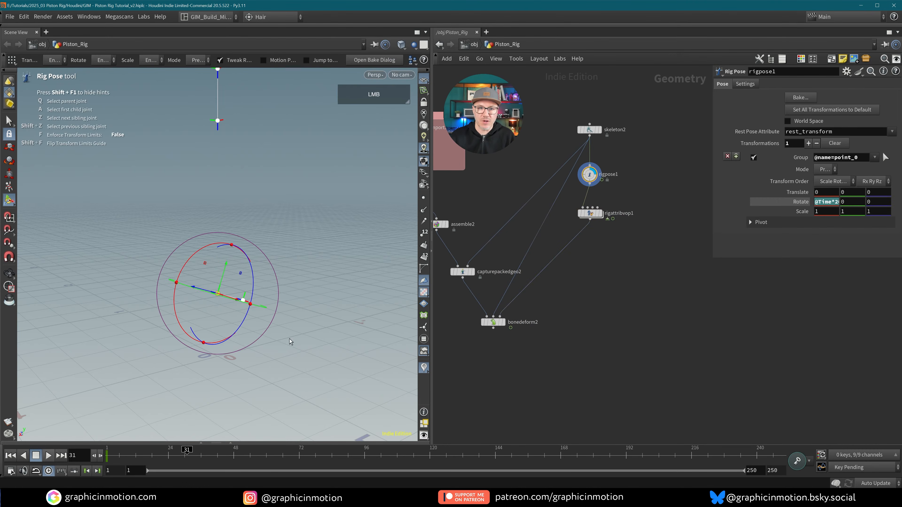
drag(187, 449, 107, 449)
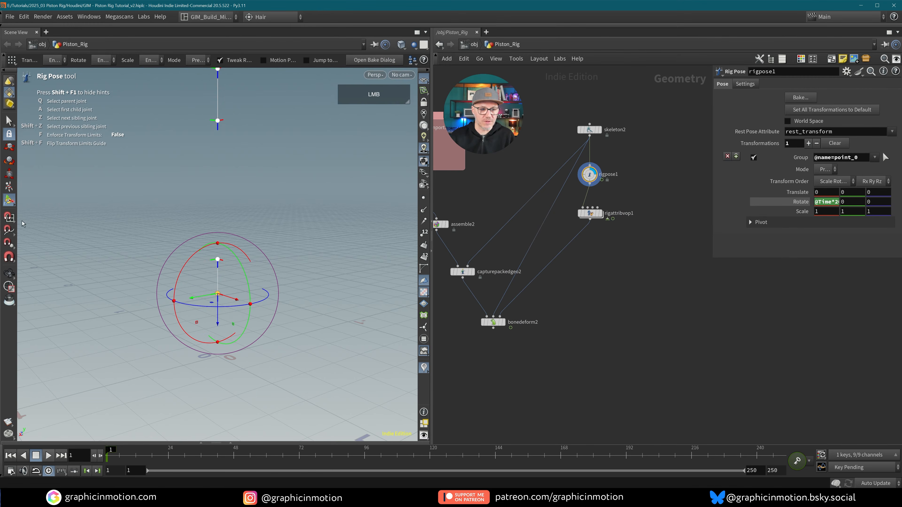
click(634, 321)
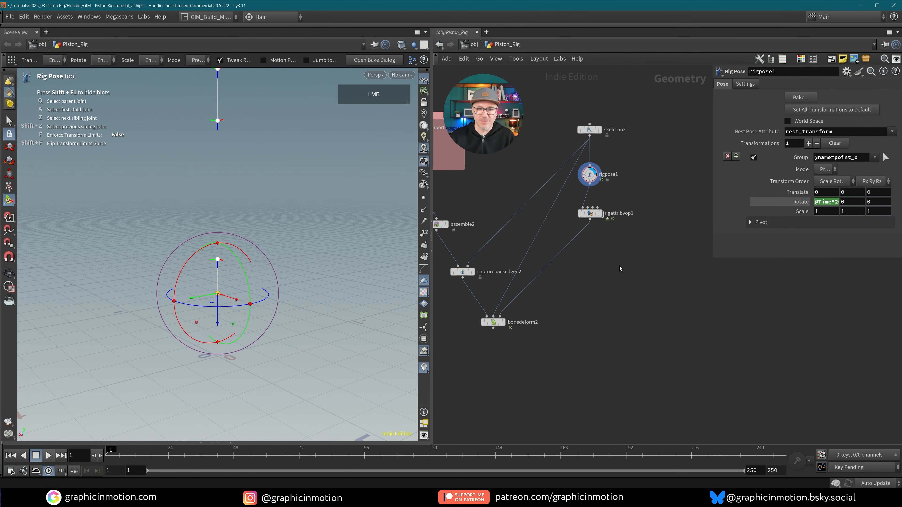
middle_drag(620, 267, 632, 305)
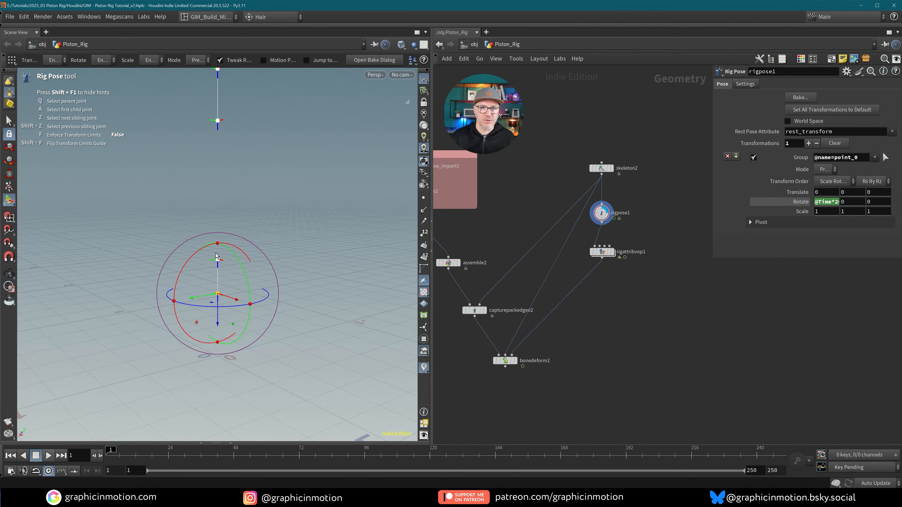
drag(603, 212, 603, 216)
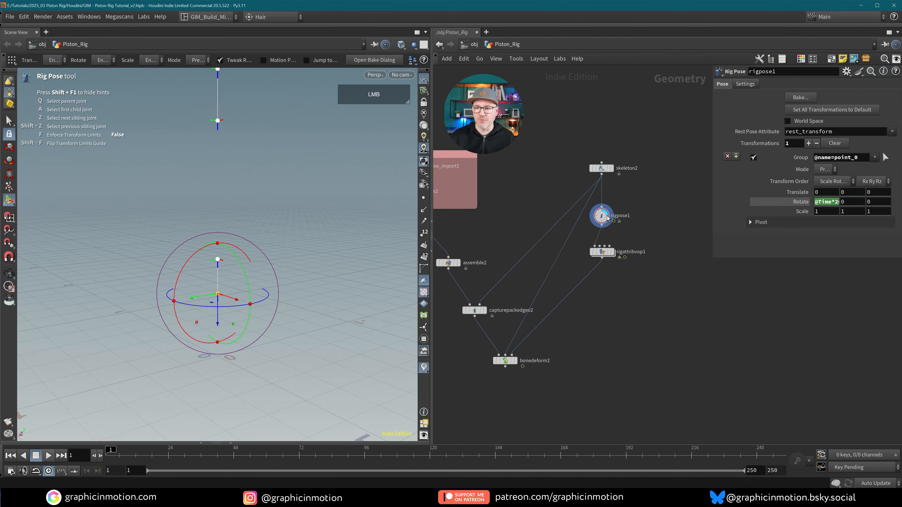
- Select the rigattribvop1 node to view its joints at frame 1
mouse_move(602, 255)
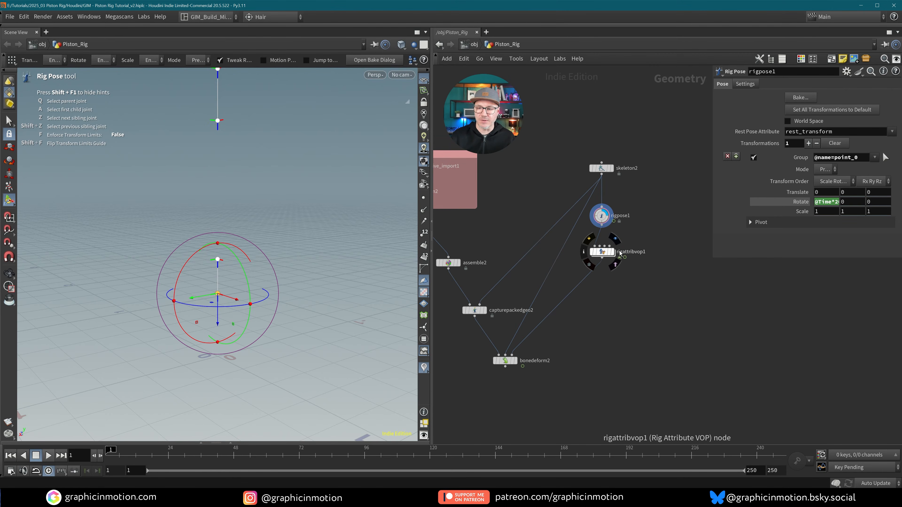
click(603, 253)
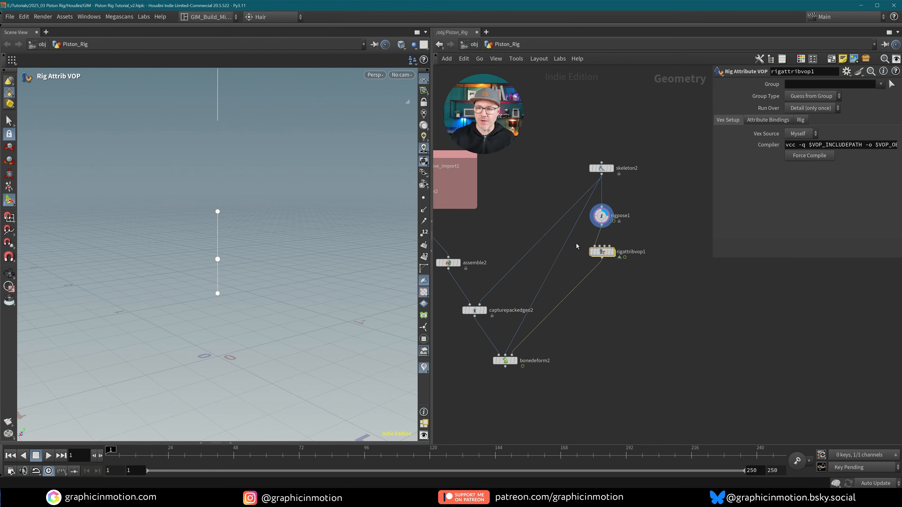
drag(113, 451, 84, 466)
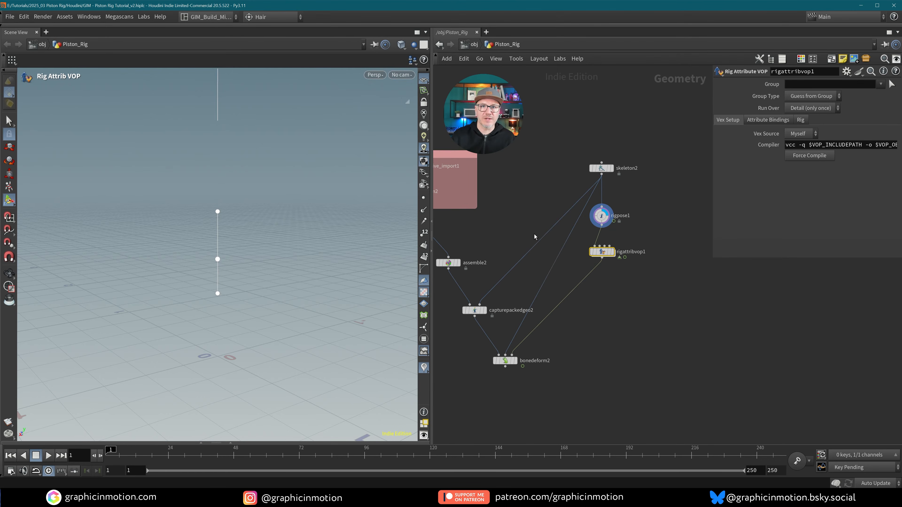
mouse_move(603, 251)
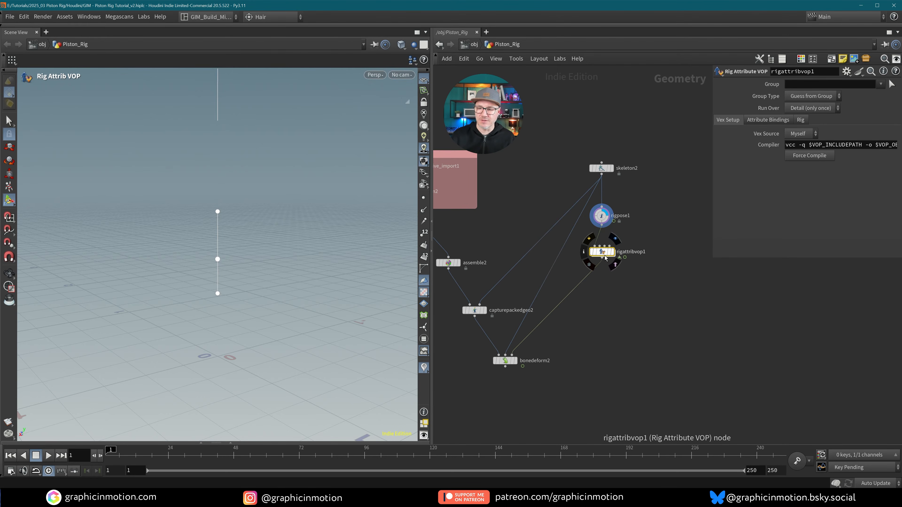
- Make room below skeleton2 and insert a Point Wrangle node between skeleton2 and rigpose1
drag(601, 168, 606, 156)
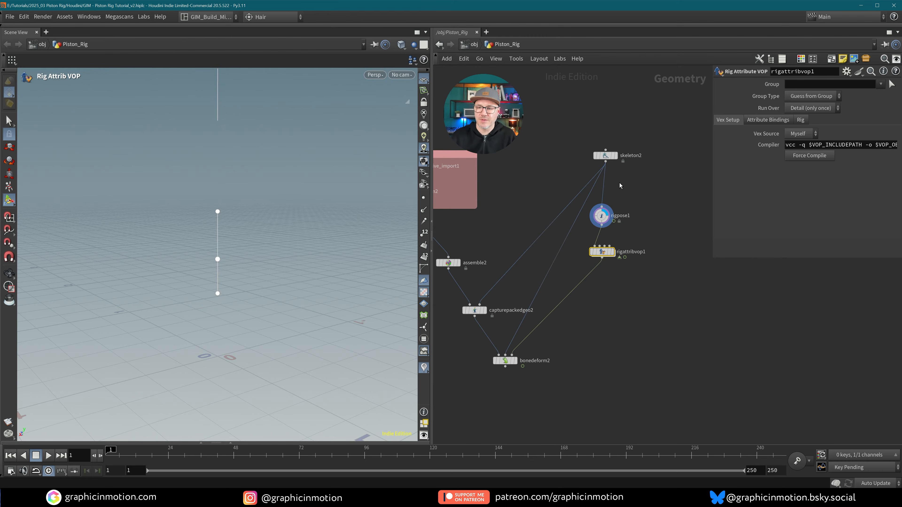
middle_drag(626, 175, 631, 189)
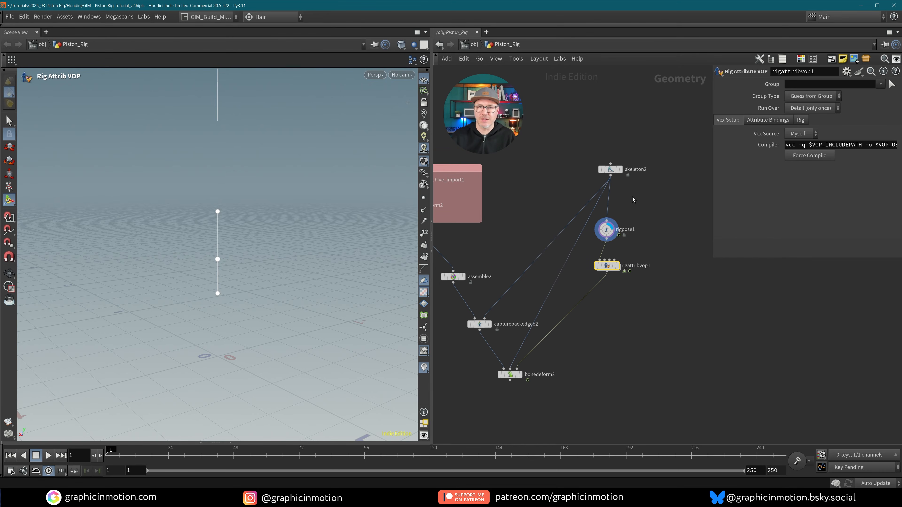
key(Tab)
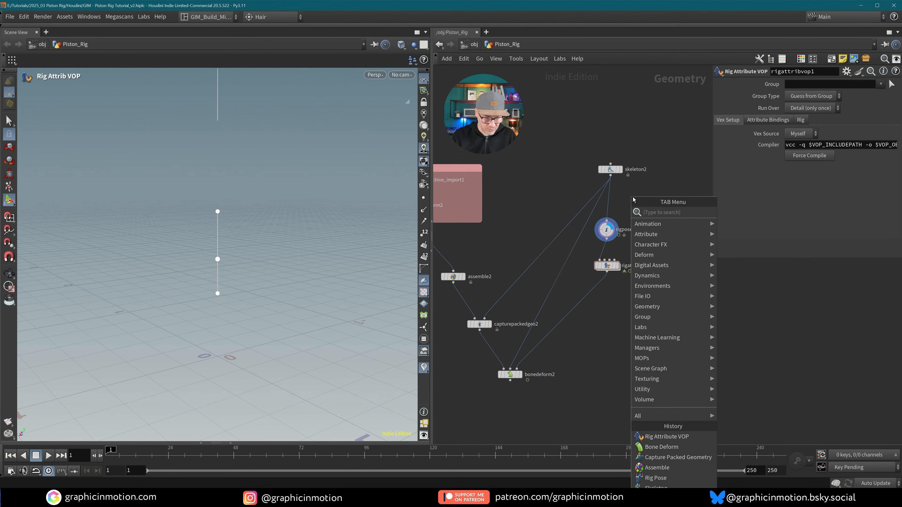
text(point wr)
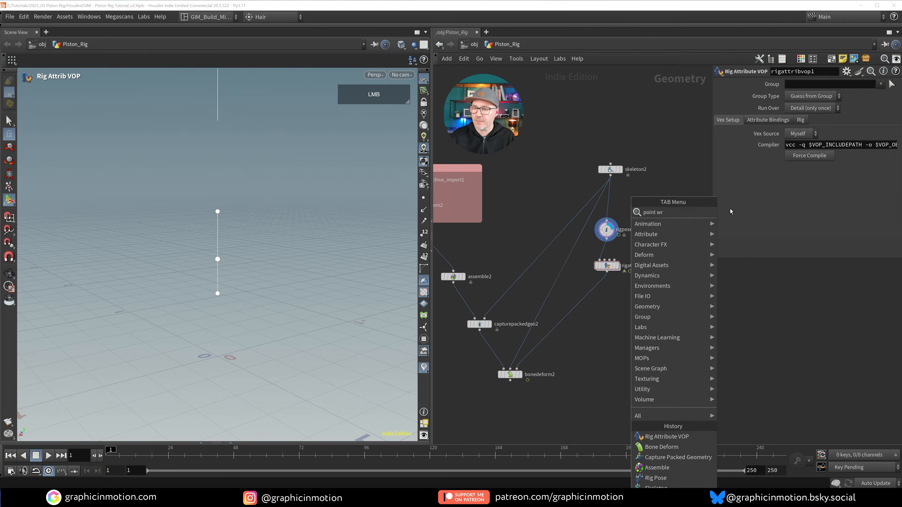
key(Return)
click(647, 198)
drag(647, 197, 615, 211)
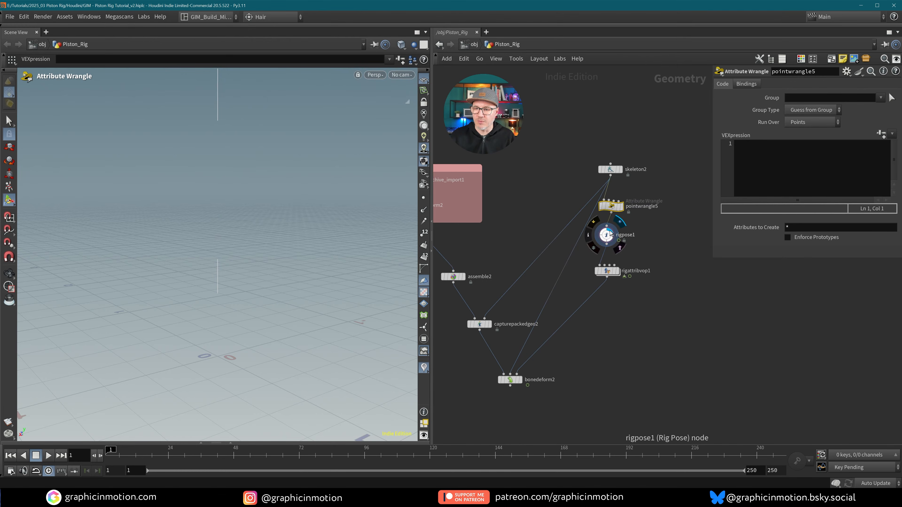
- Open the wrangle's VEXpression in the larger code editor and declare the vectors P1 and P2 on separate lines
click(782, 160)
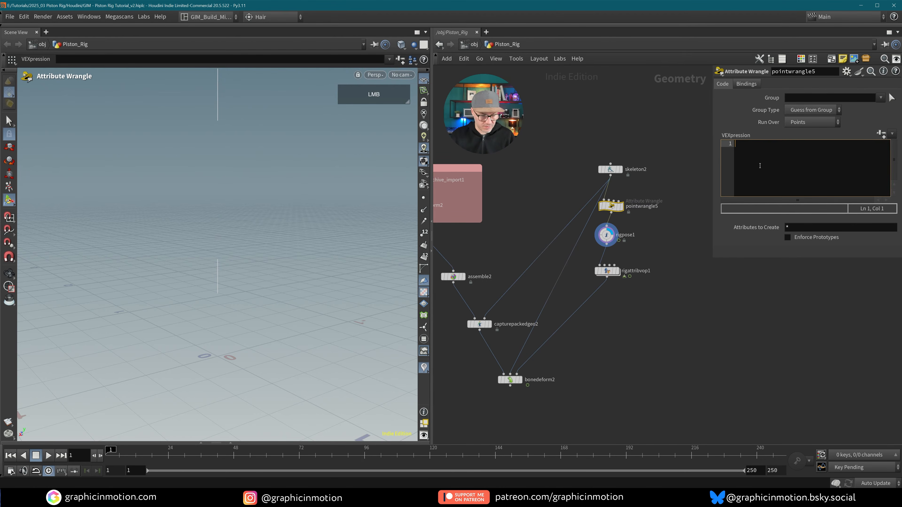
key(alt+e)
drag(350, 200, 416, 237)
click(383, 316)
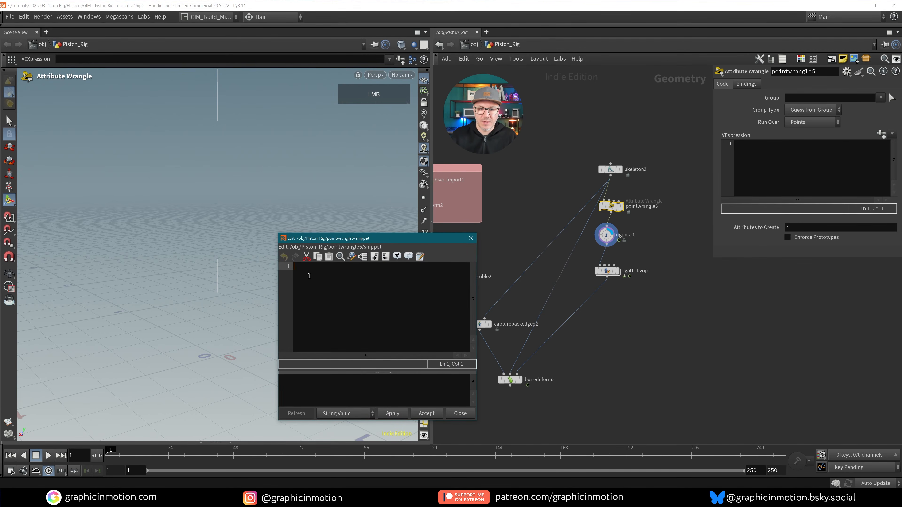
click(324, 277)
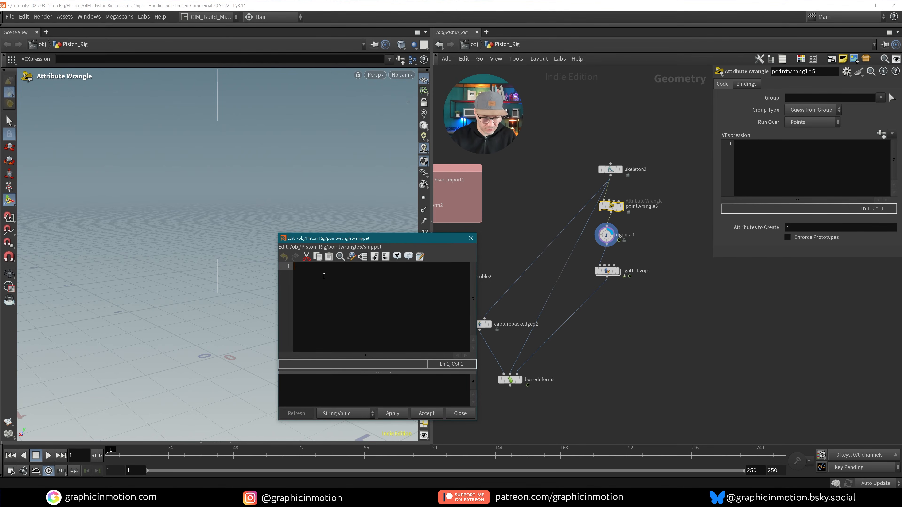
text(vector )
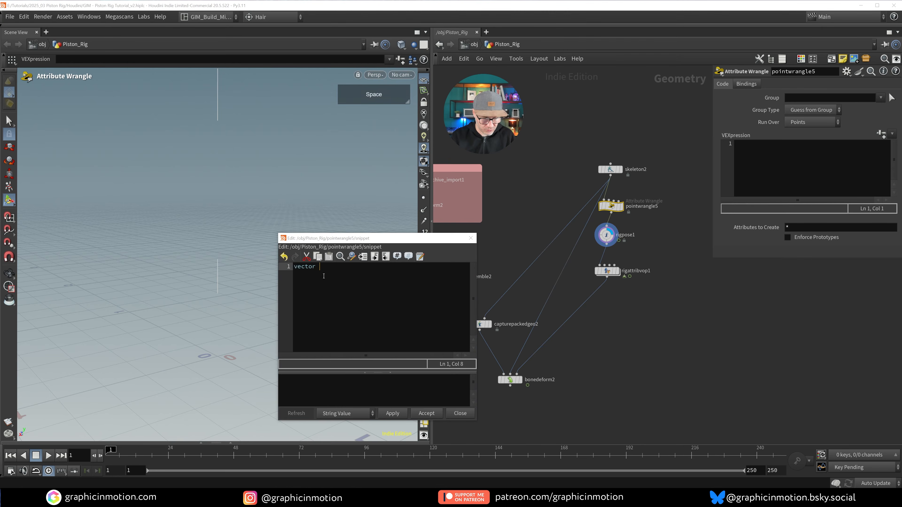
text(P1)
key(Return)
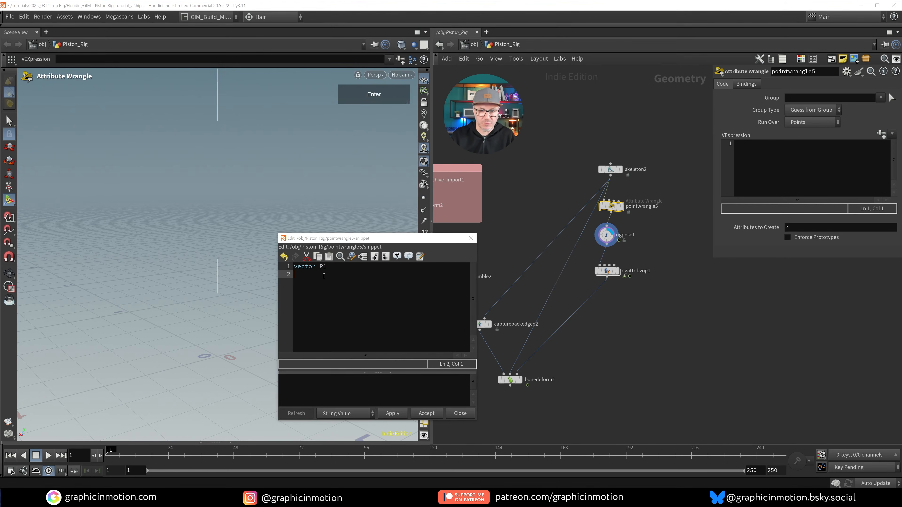
text(vector )
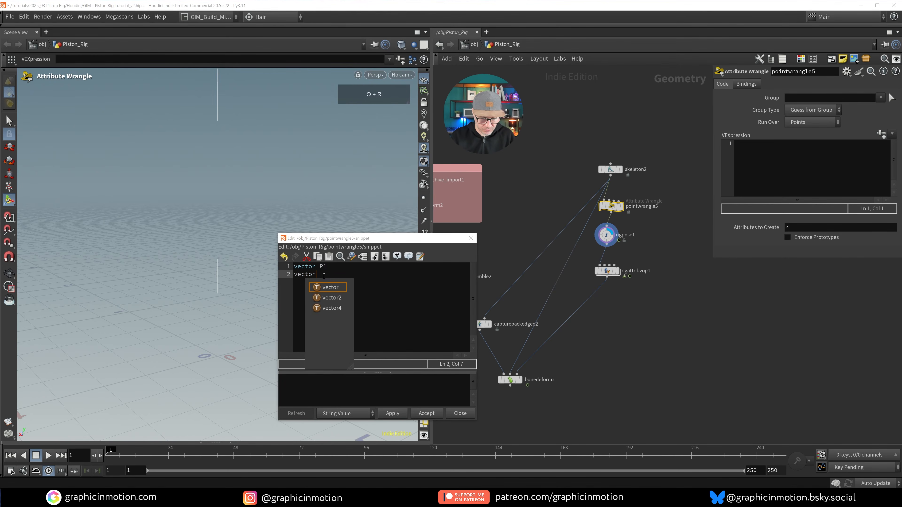
text(P2)
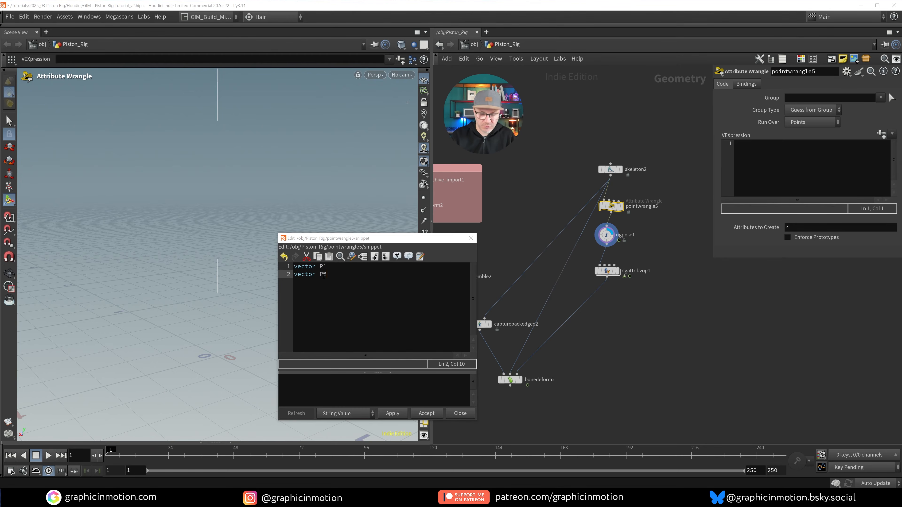
- Assign point(0, "P", 1); to the vector P1 on the first code line
click(331, 267)
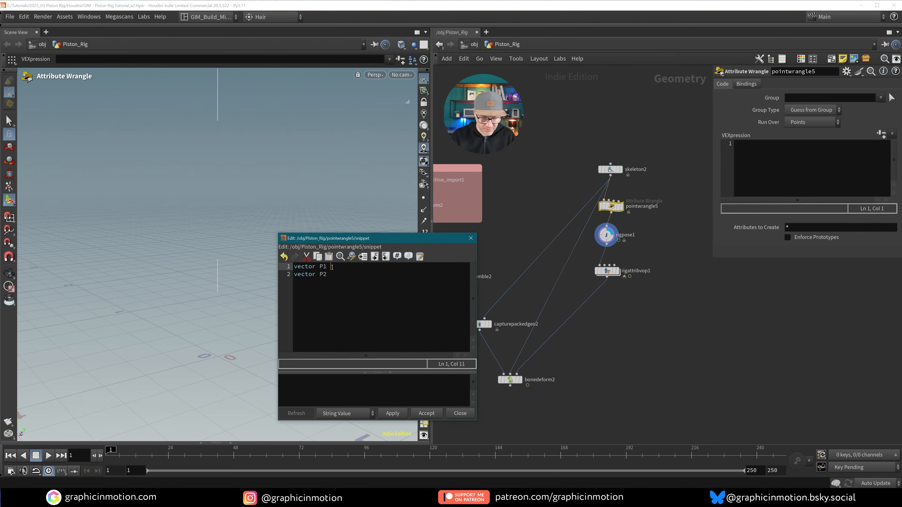
text(= point)
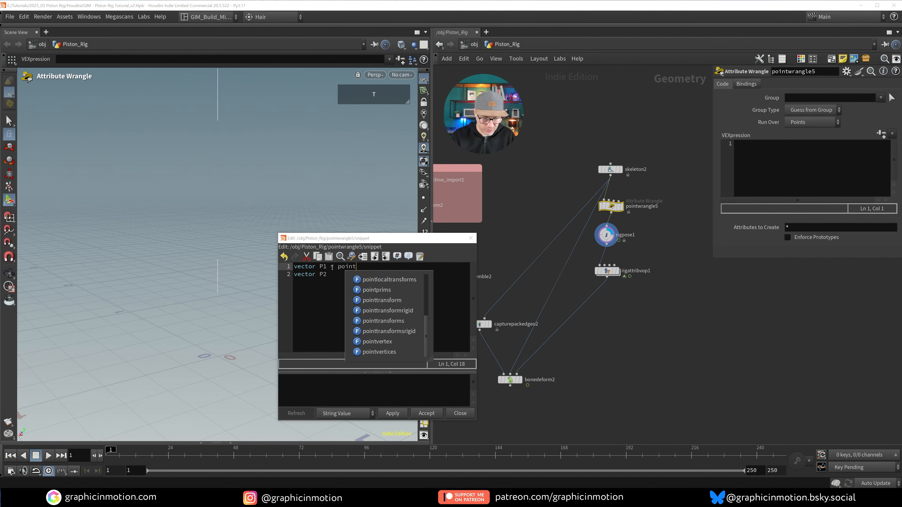
text((0, )
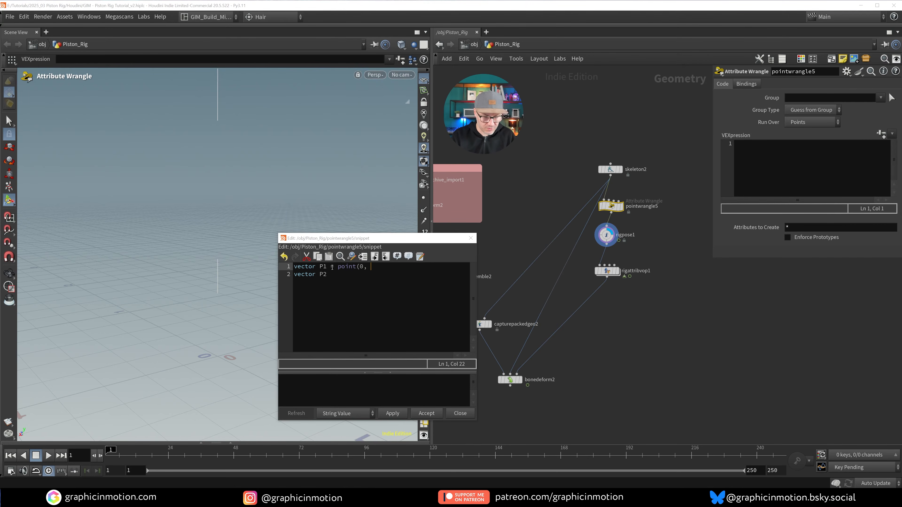
text("P)
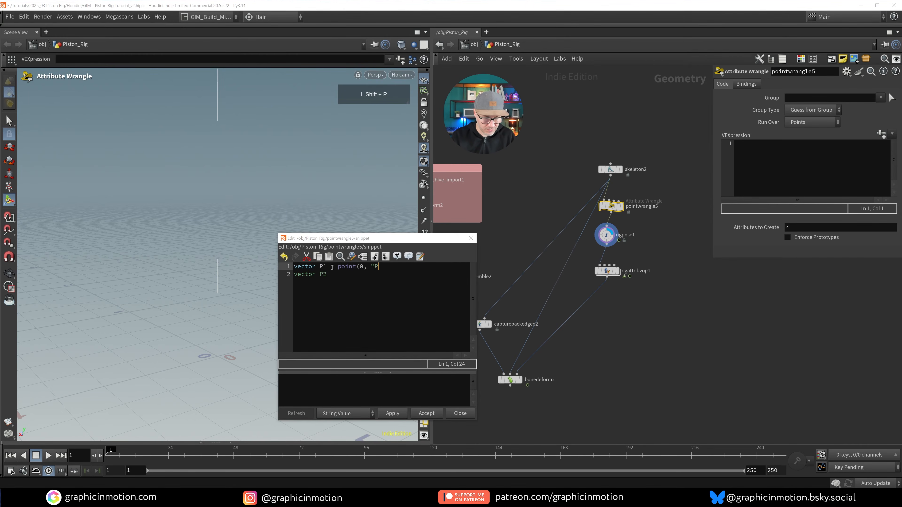
text(", )
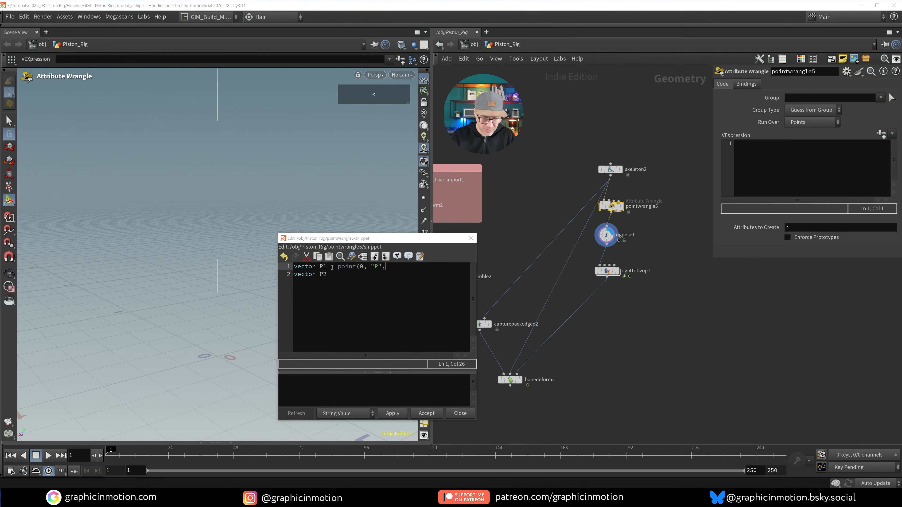
text(1);)
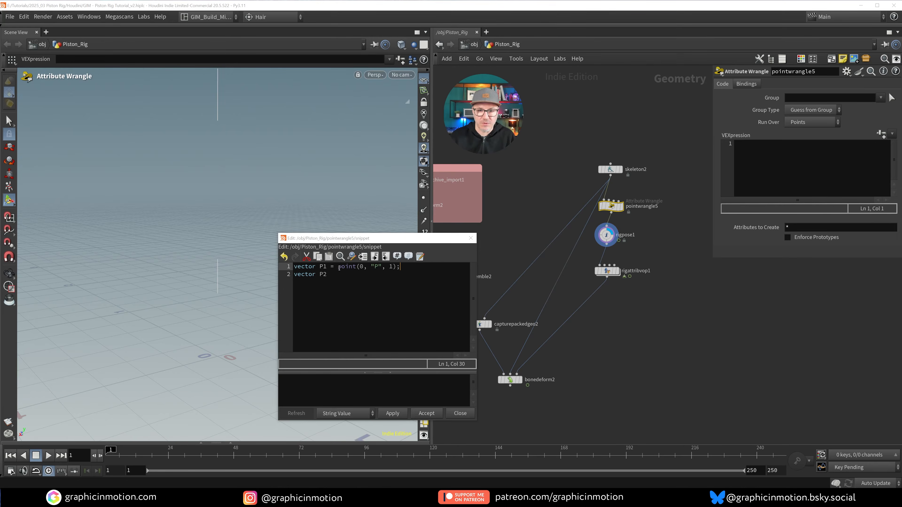
- Copy P1's assignment to the P2 line and change its point number so it reads point(0, "P", 2);
drag(339, 267, 401, 267)
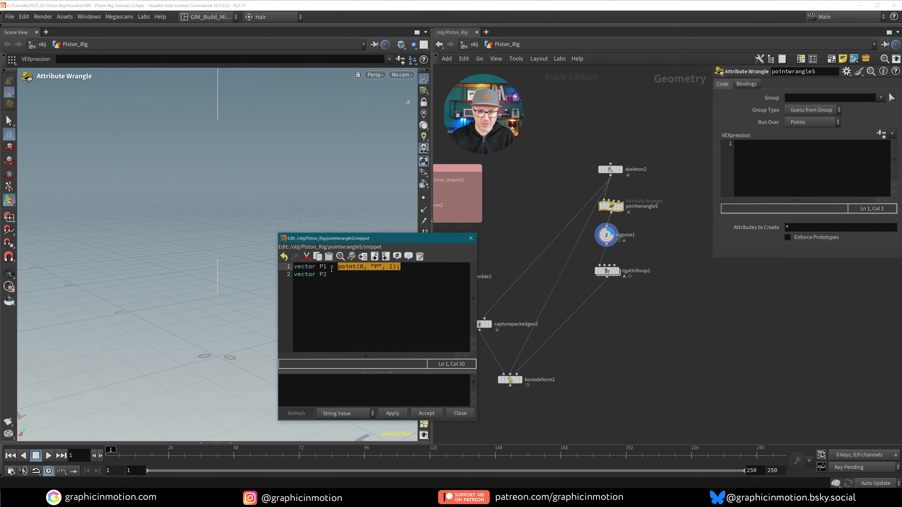
drag(327, 270, 409, 271)
key(ctrl+c)
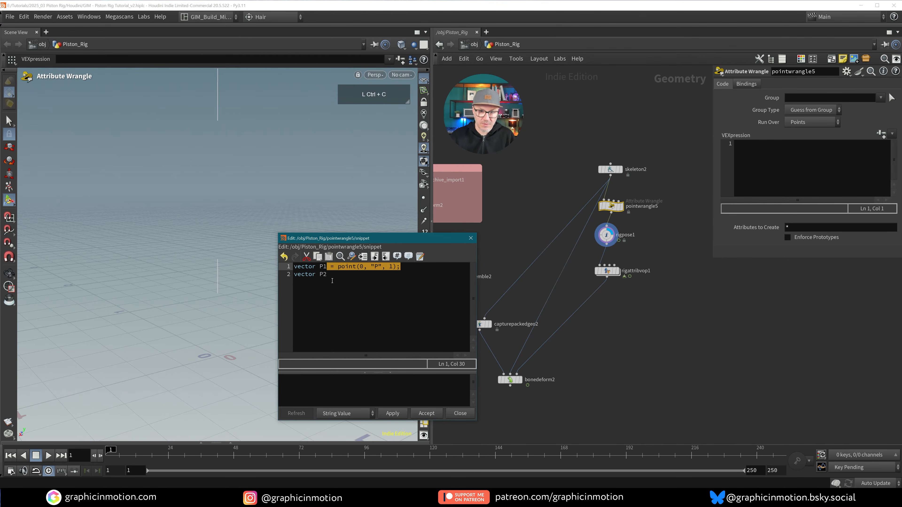
click(332, 281)
key(ctrl+v)
click(387, 274)
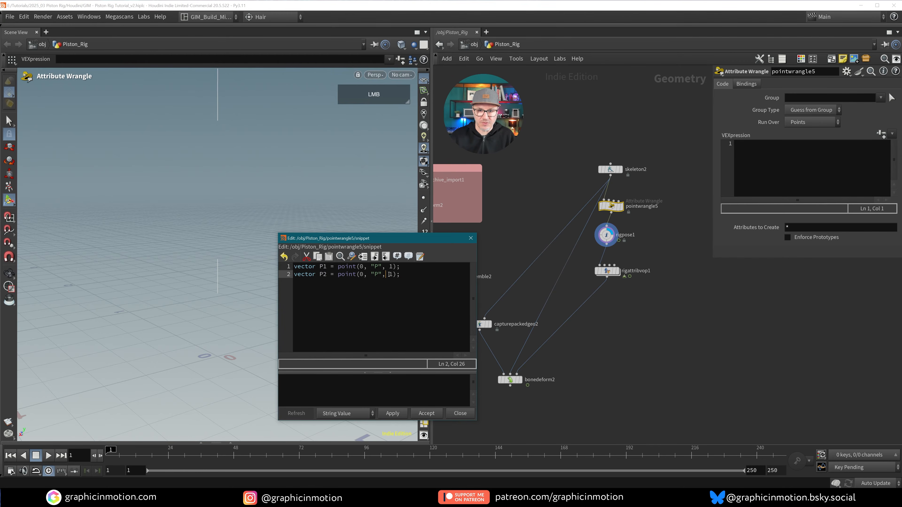
text(2)
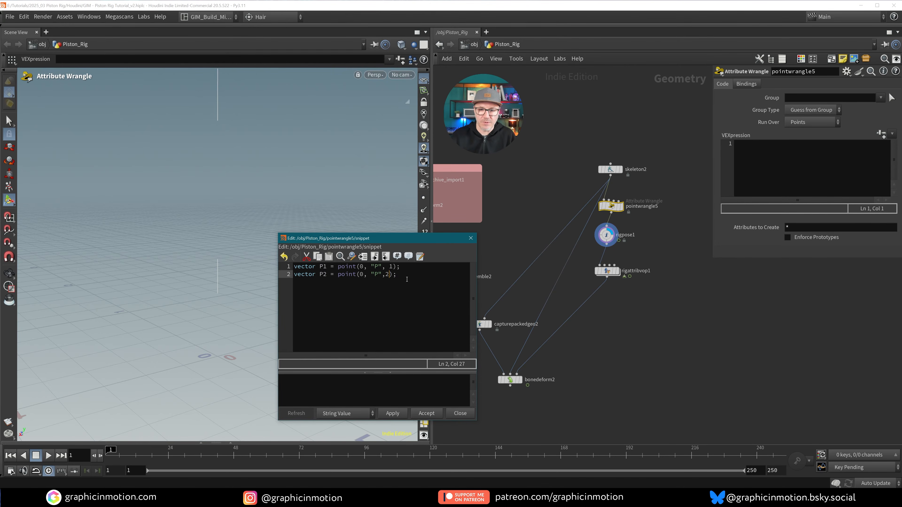
click(386, 276)
click(403, 276)
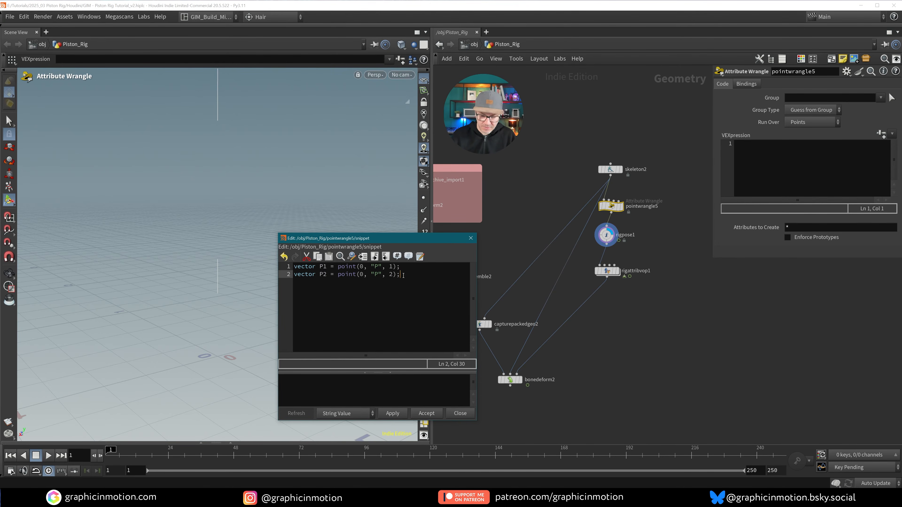
- Start a float attribute assignment f@dist = distance(); below the P1 and P2 declarations, separated by a blank line
key(Return)
key(Return)
text(f@dist)
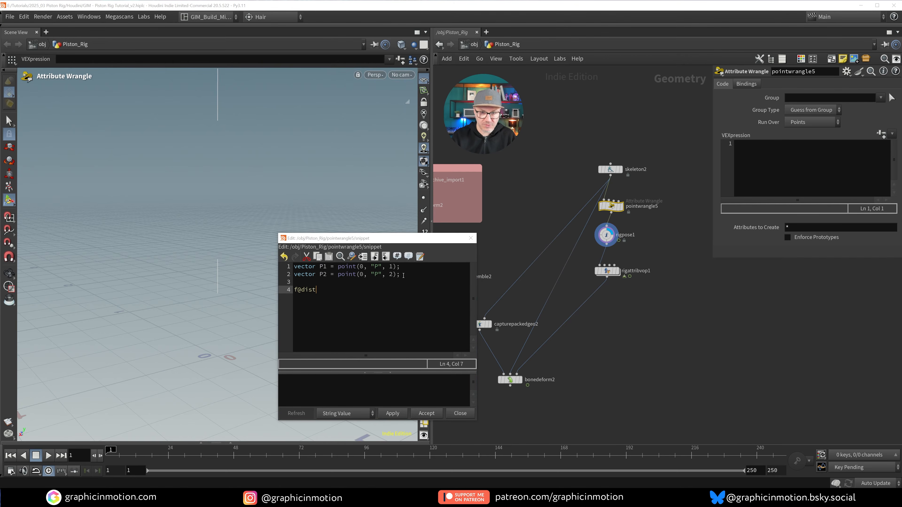
text( = d)
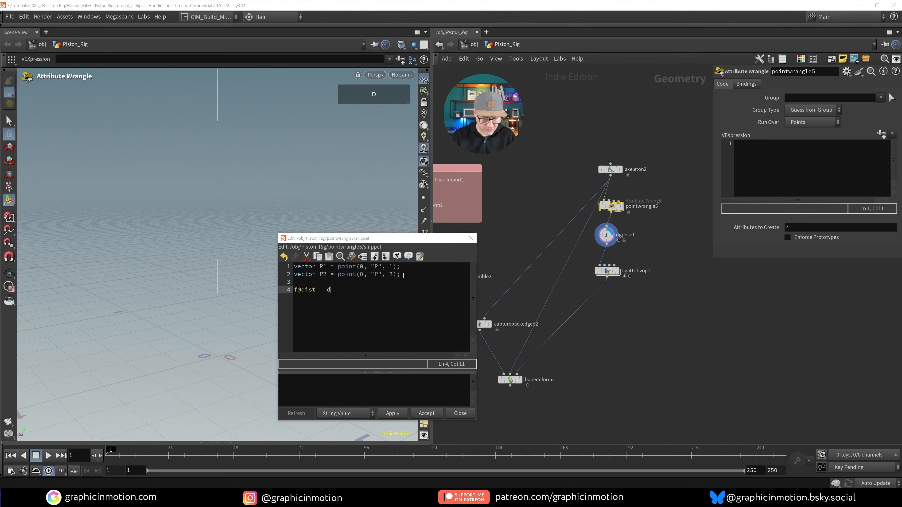
text(istance)
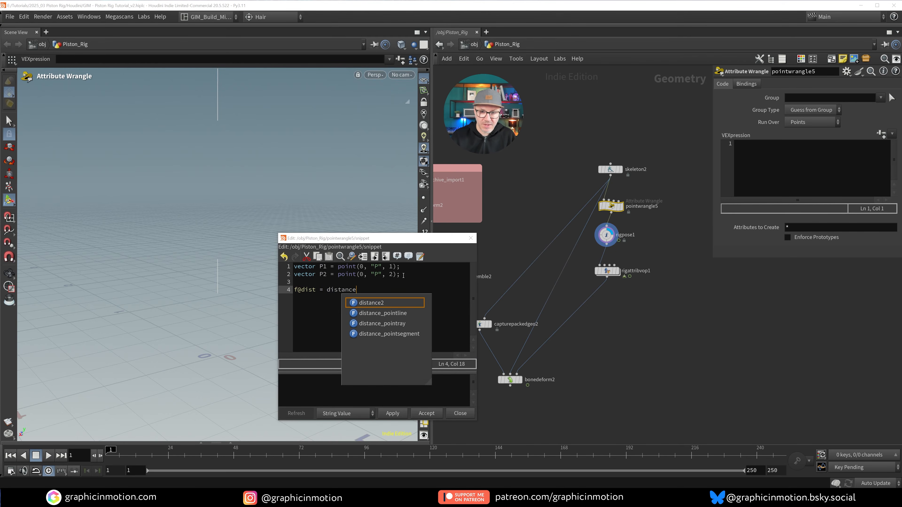
text(();)
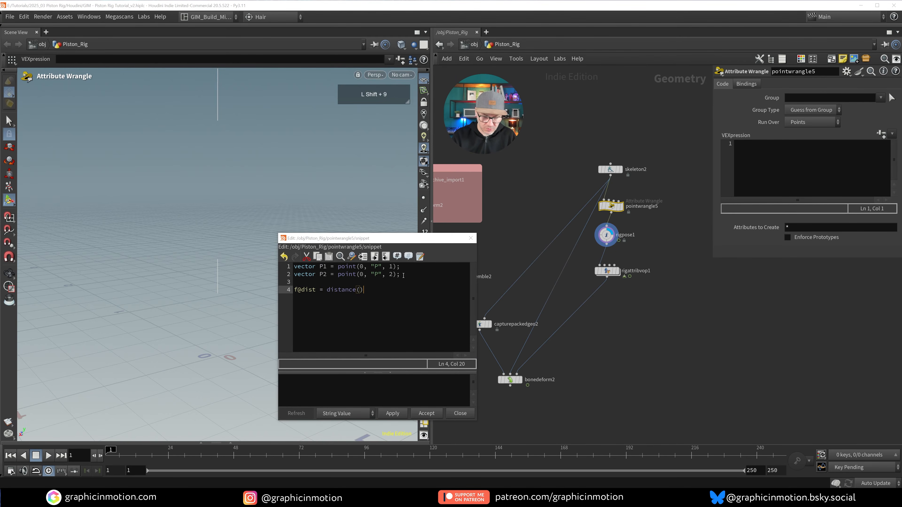
- Fill in P1, P2 as the arguments of distance() and accept the code into the wrangle
click(360, 289)
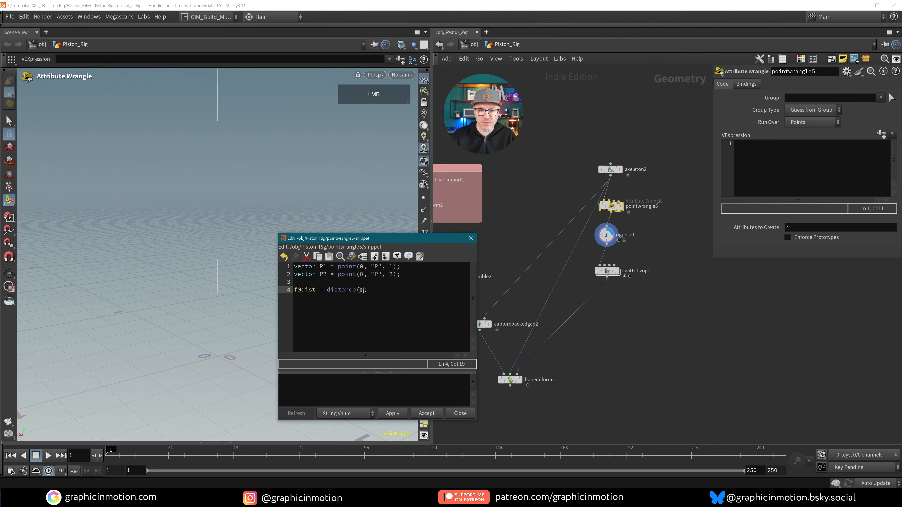
text(P1, )
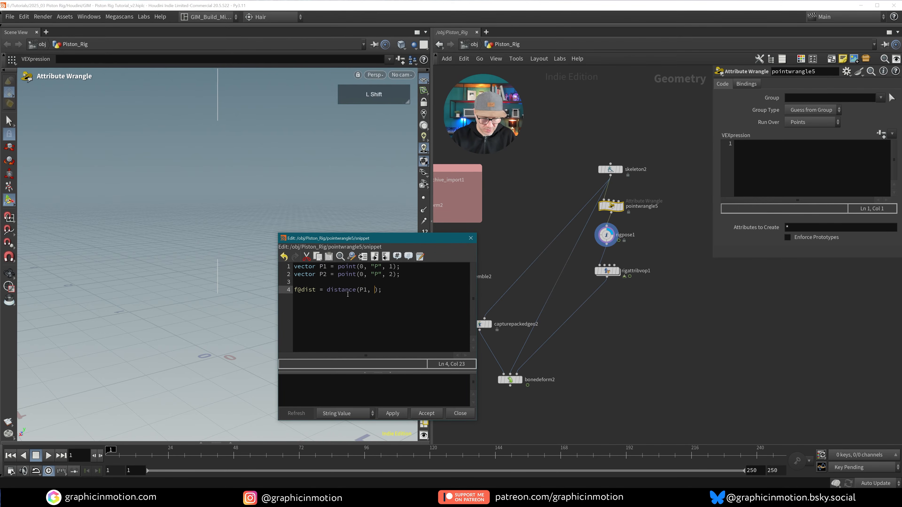
text(P2)
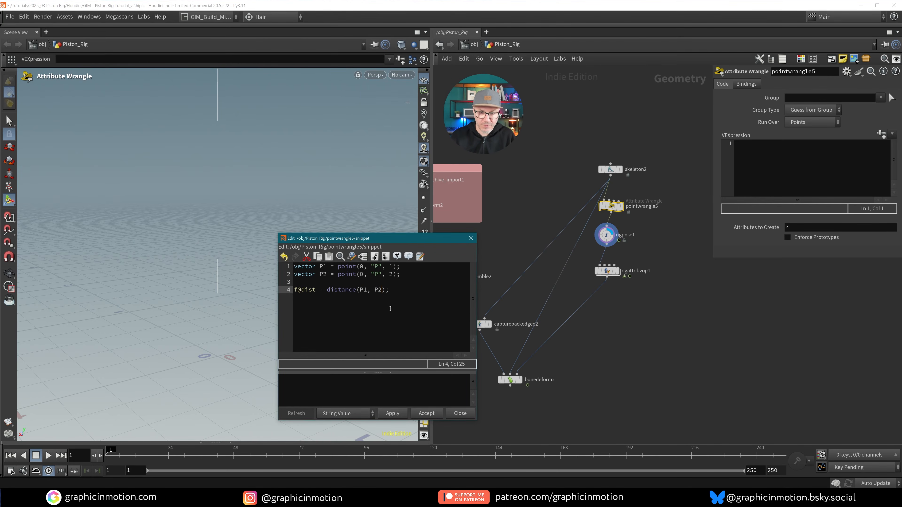
key(End)
click(393, 415)
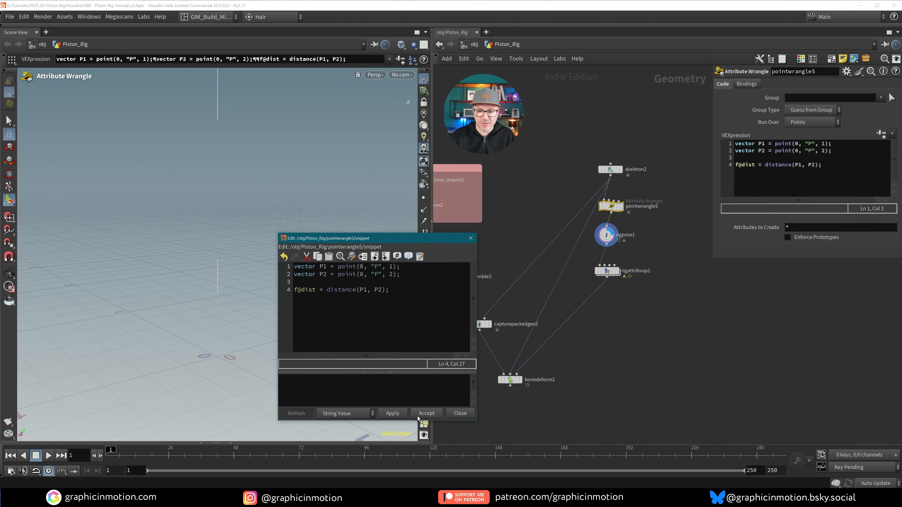
click(420, 414)
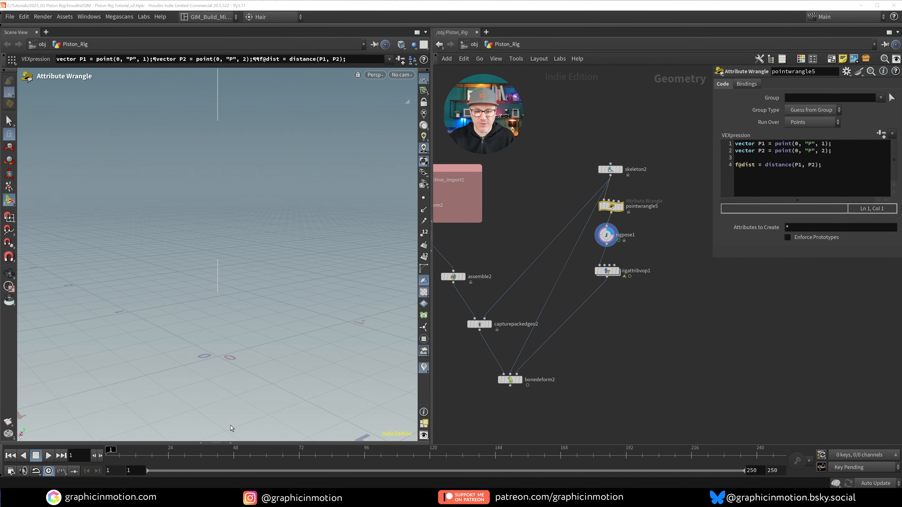
- Reveal the Geometry Spreadsheet below the viewport, enlarge it to show all points, and display pointwrangle5
click(231, 444)
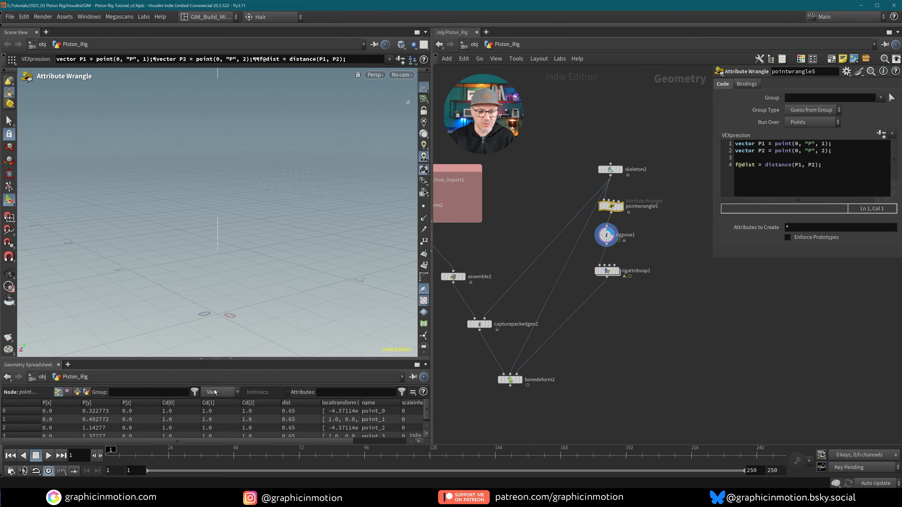
drag(192, 359, 195, 317)
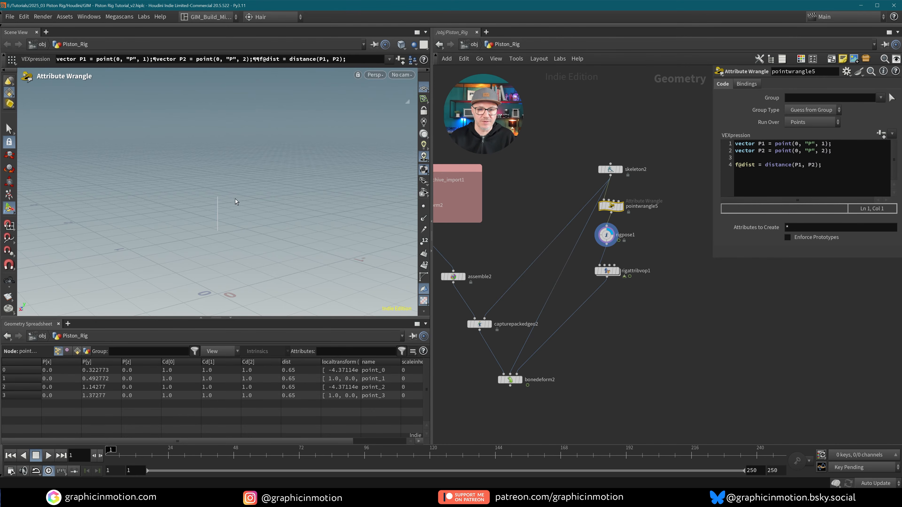
click(621, 207)
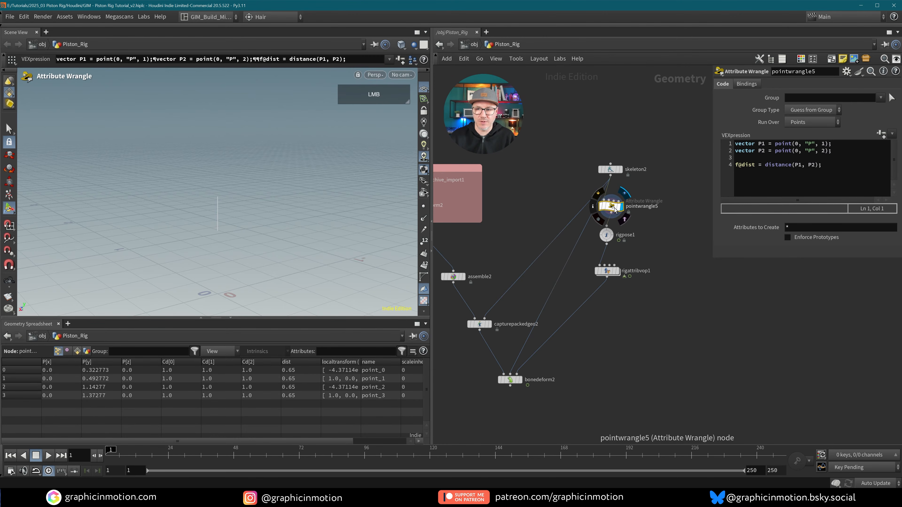
- Inspect skeleton2's joints and point attributes, and return the display to pointwrangle5 to check its dist attribute
click(620, 170)
click(616, 172)
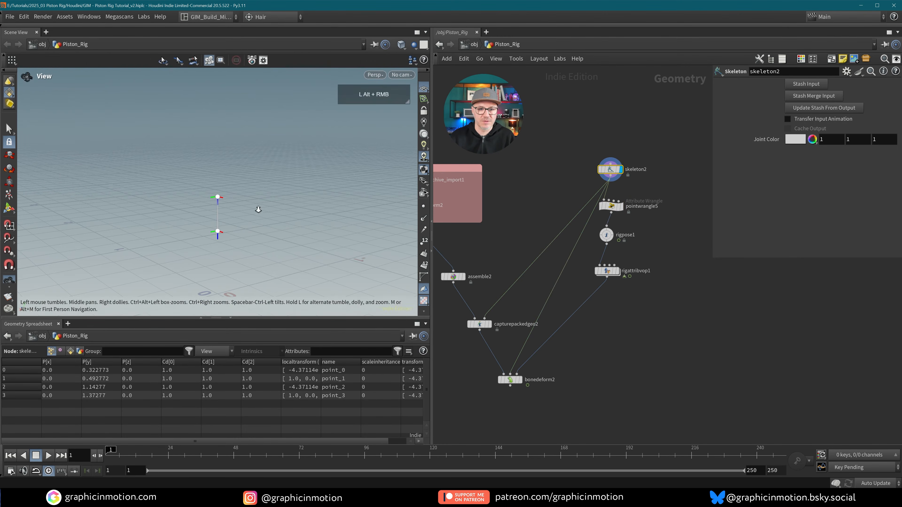
key(space+f)
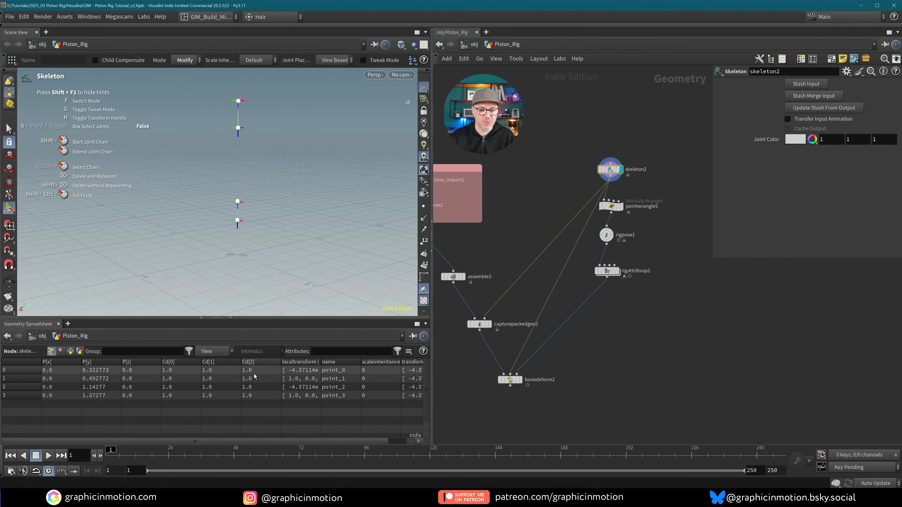
click(621, 206)
click(611, 206)
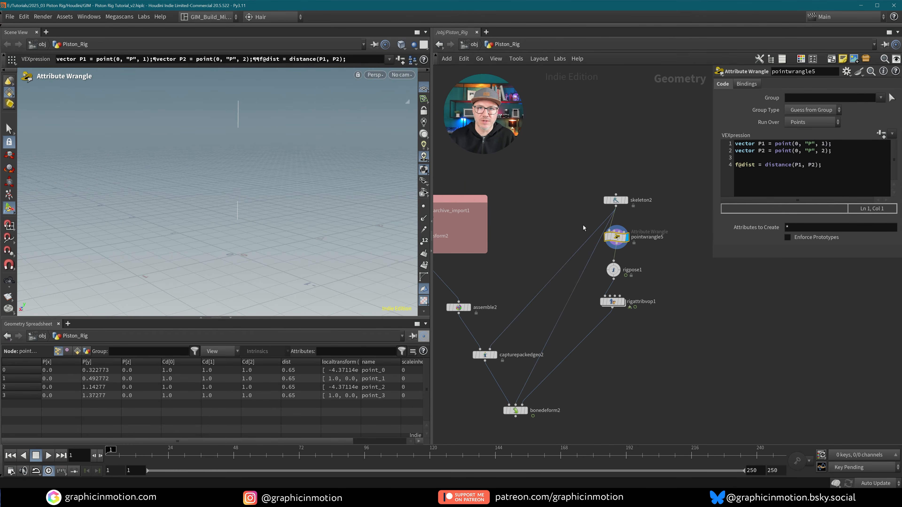
- Display rigattribvop1, enter its VOP network and scrub the timeline to frame 83 to see the rig move
middle_click(615, 304)
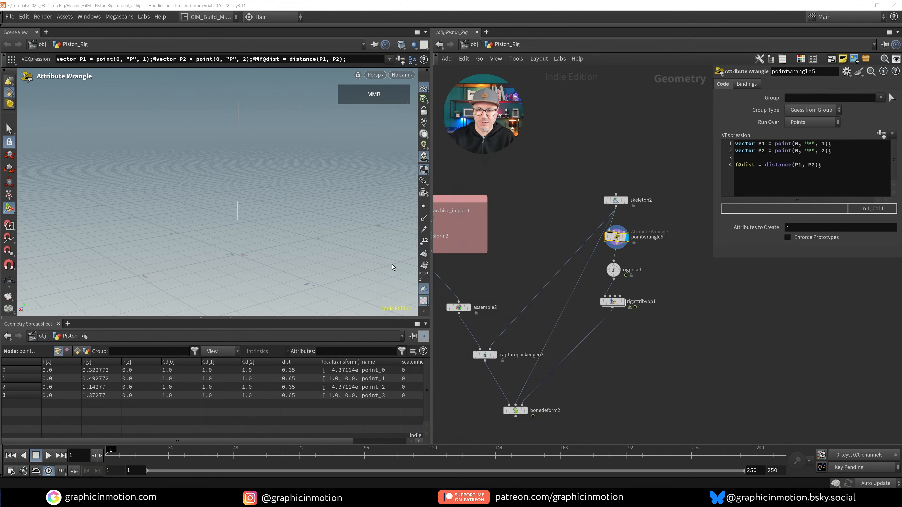
click(615, 303)
double_click(614, 303)
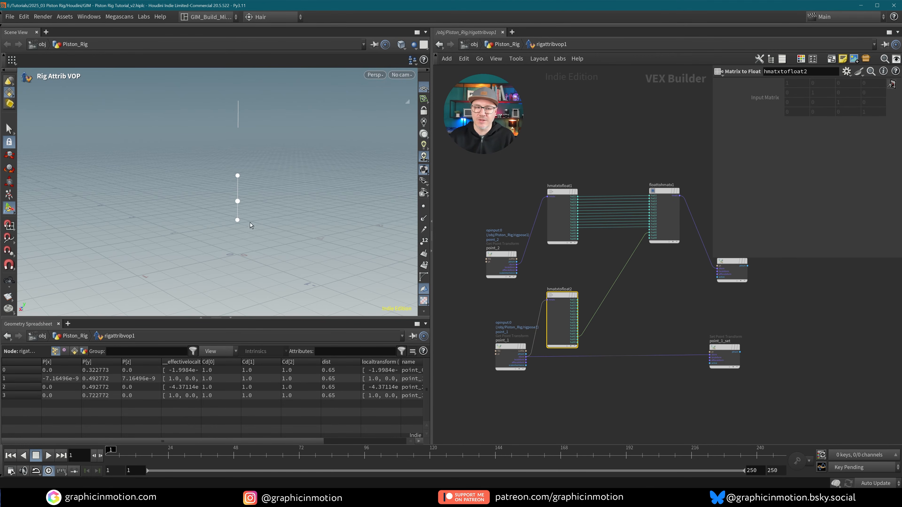
click(675, 315)
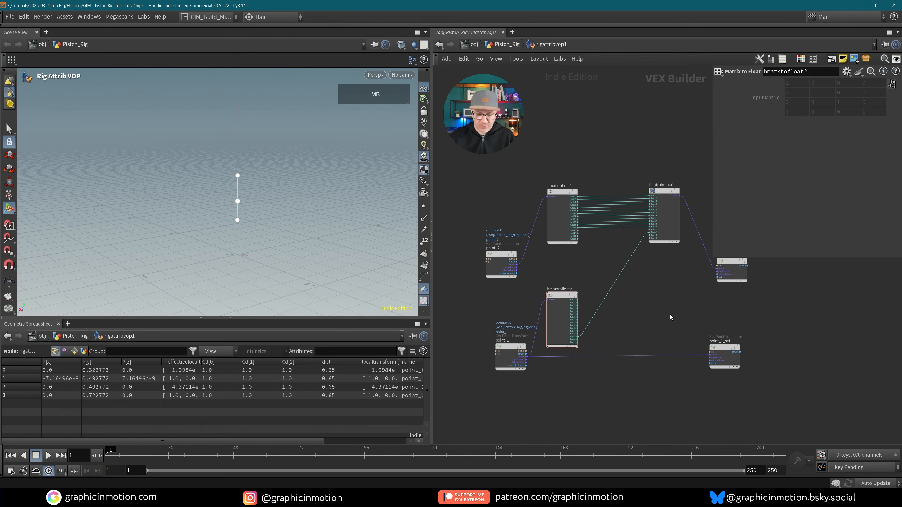
key(u)
click(614, 303)
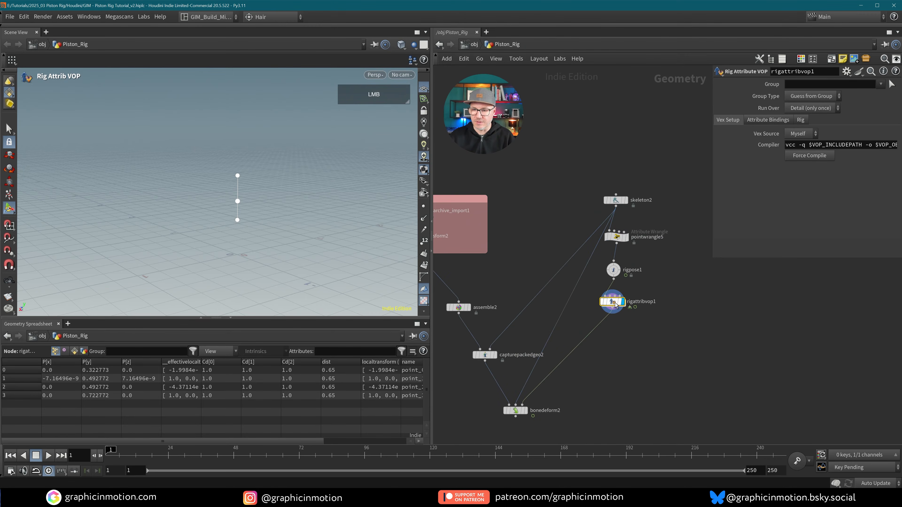
double_click(615, 303)
drag(111, 449, 328, 449)
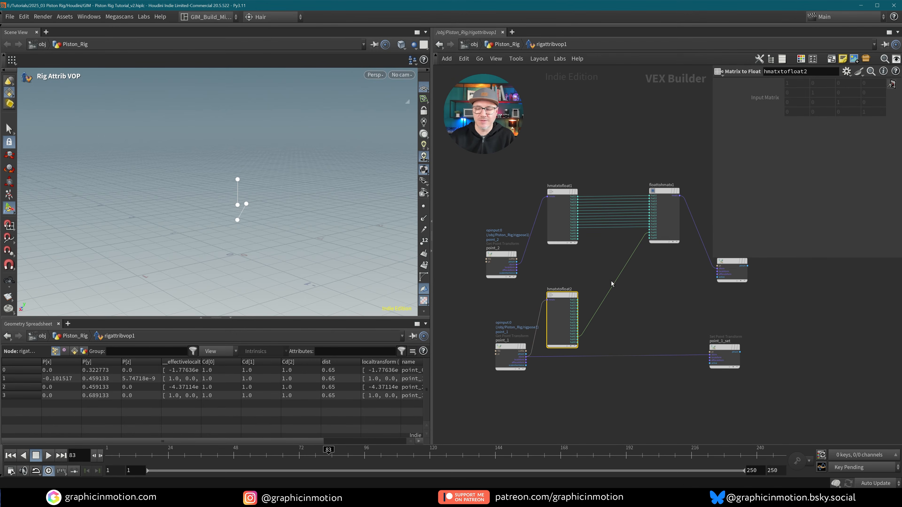
- Add a Bind node below hmatxtofloat2 in the VOP network
middle_drag(663, 322, 633, 301)
click(559, 367)
key(Tab)
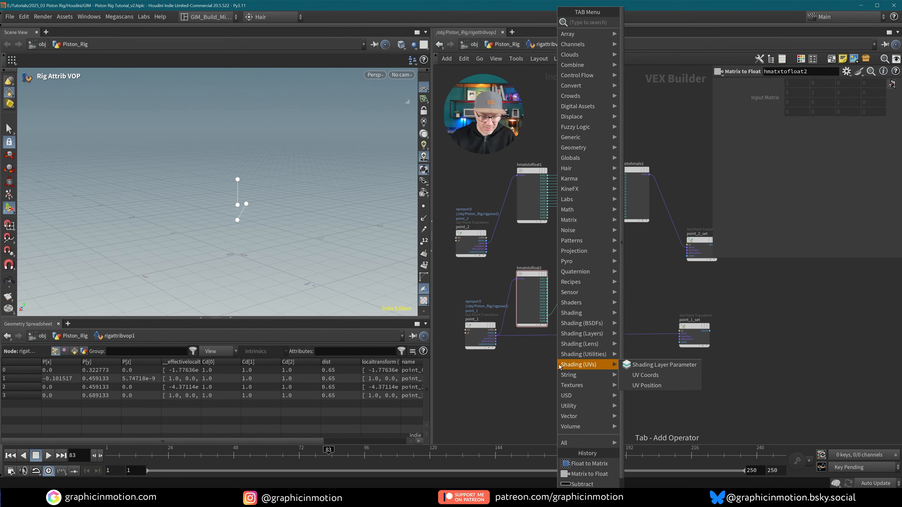
text(bind)
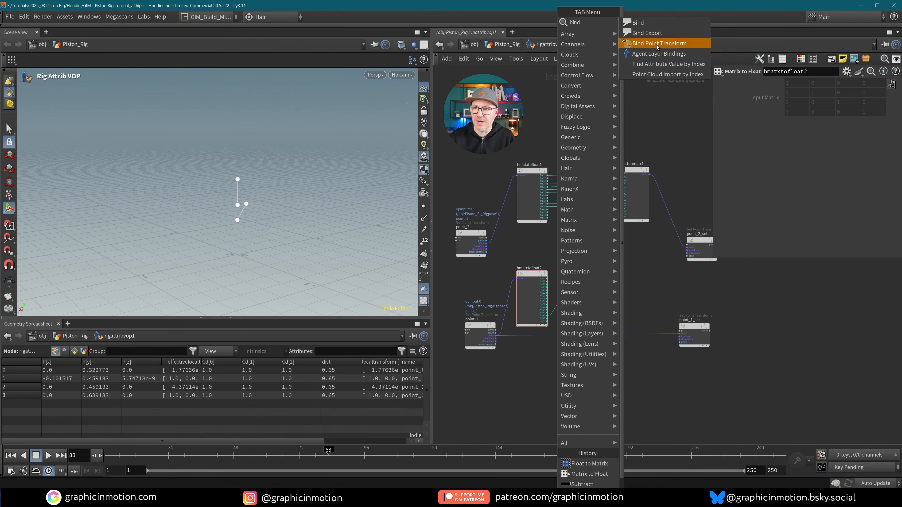
click(638, 22)
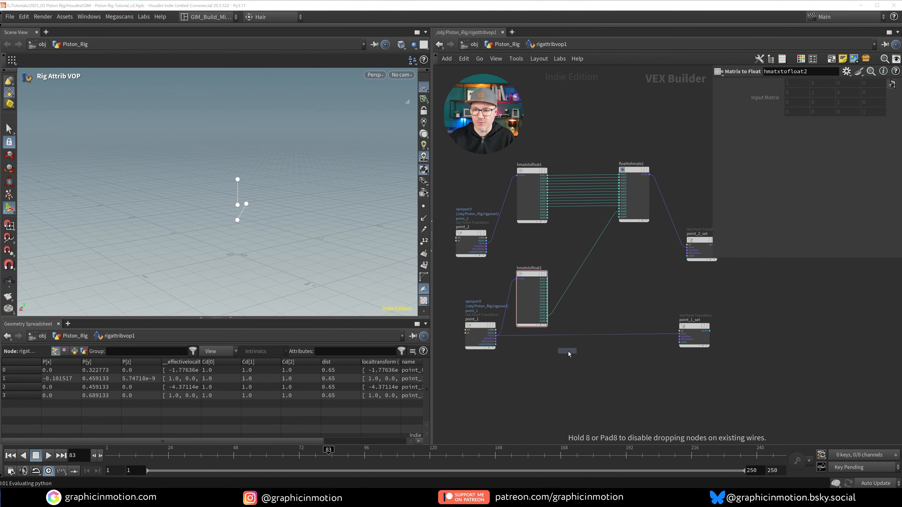
click(534, 366)
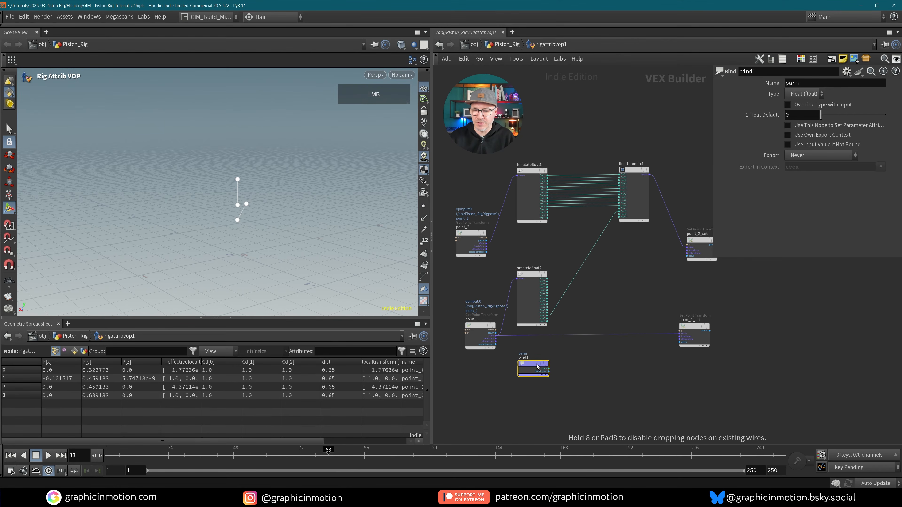
- Set the Bind node's attribute name to dist
drag(802, 85, 735, 94)
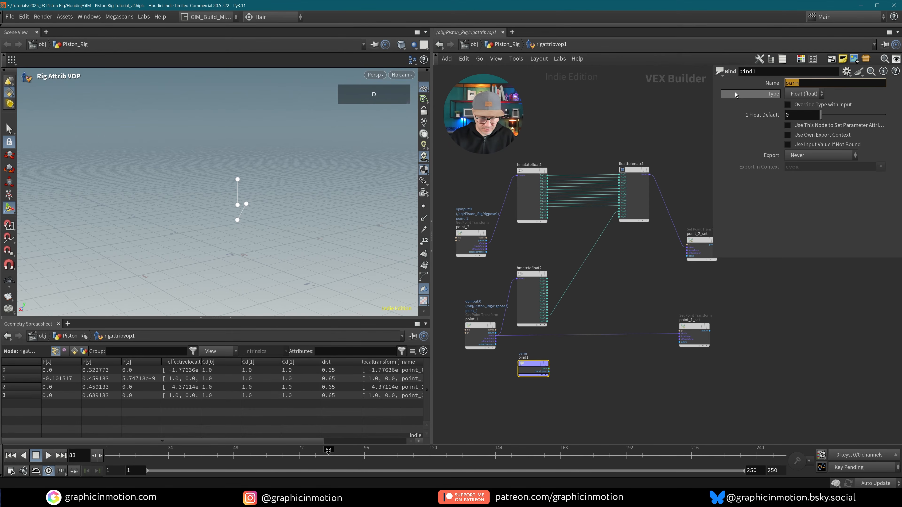
text(stdi)
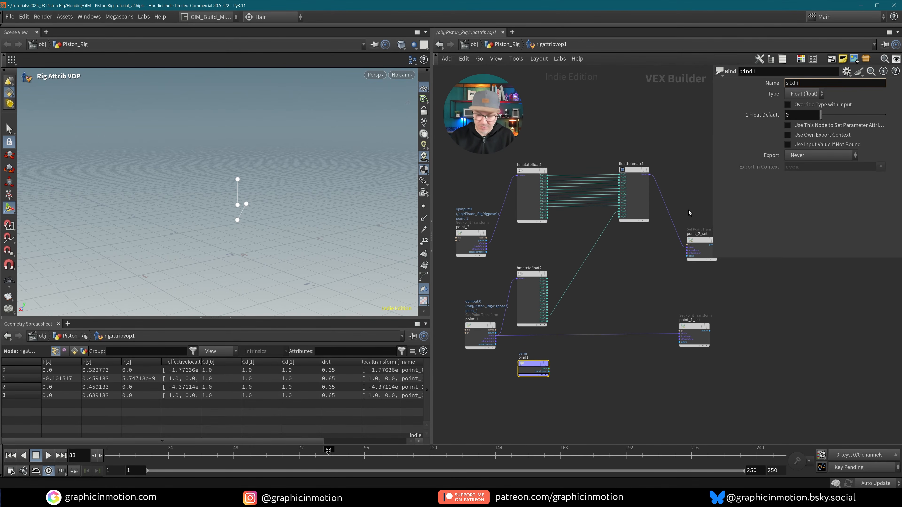
key(BackSpace)
key(BackSpace)
key(BackSpace)
key(BackSpace)
text(dist)
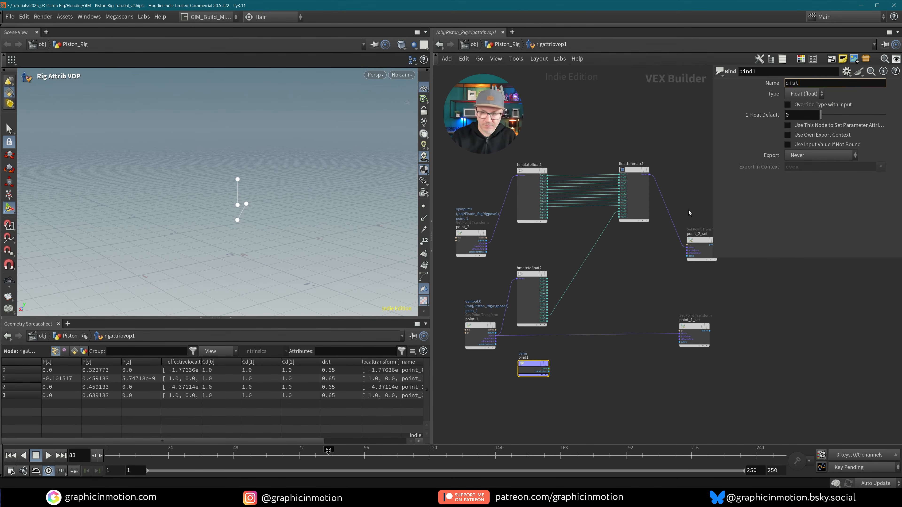
- Insert an Add node on the wire between hmatxtofloat2 and floattohmatx1
middle_click(623, 287)
middle_drag(609, 284, 605, 297)
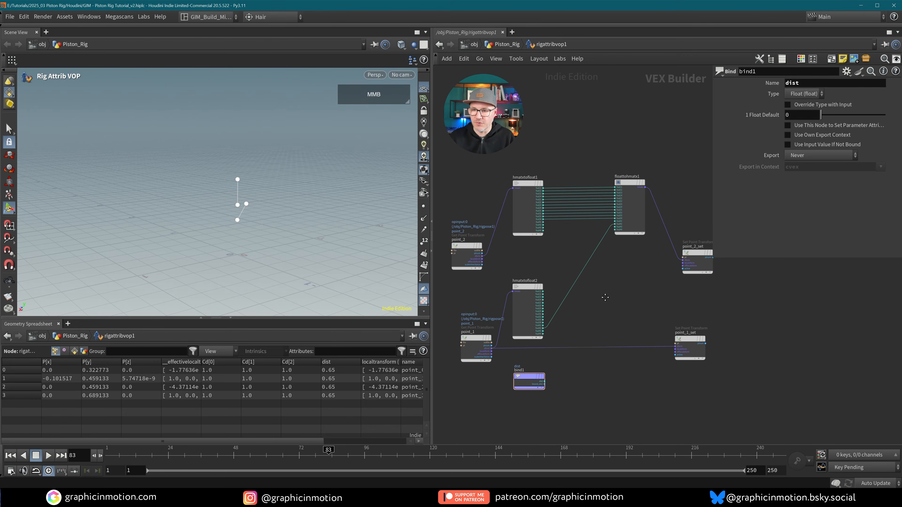
scroll(605, 298, up, 2)
key(Tab)
text(add)
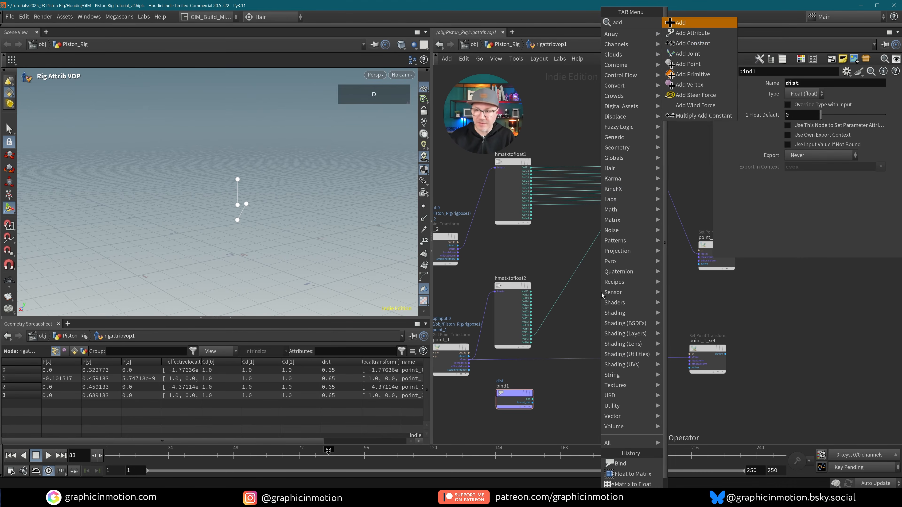
key(Return)
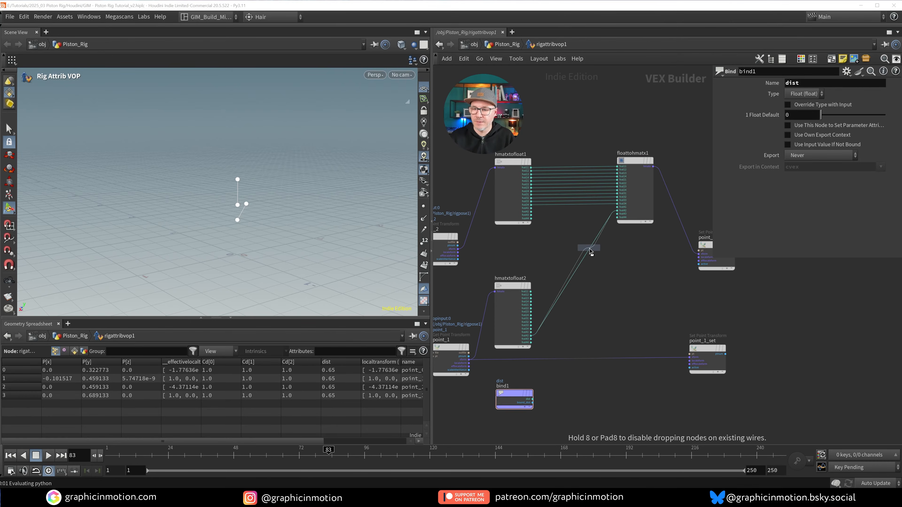
click(589, 250)
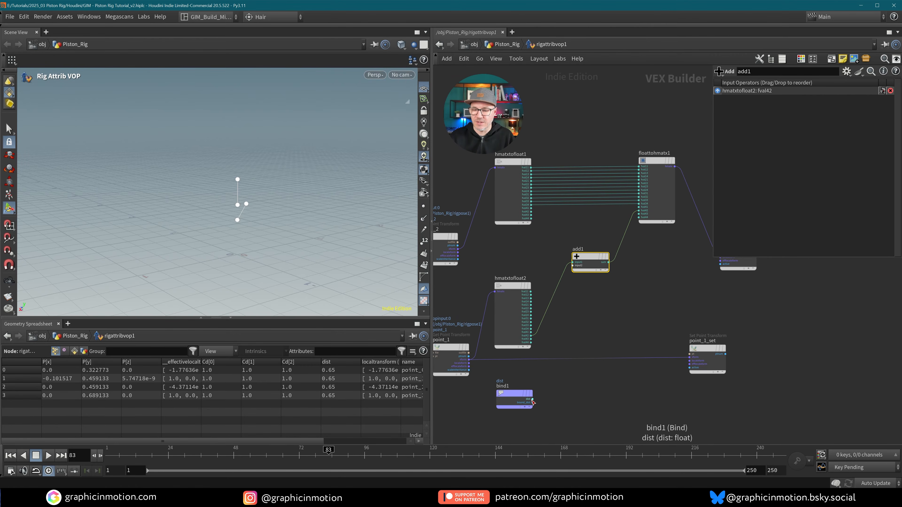
- Connect the Bind node's dist output to the Add node's second input and test the motion at frame 47
drag(532, 400, 560, 312)
drag(568, 276, 573, 266)
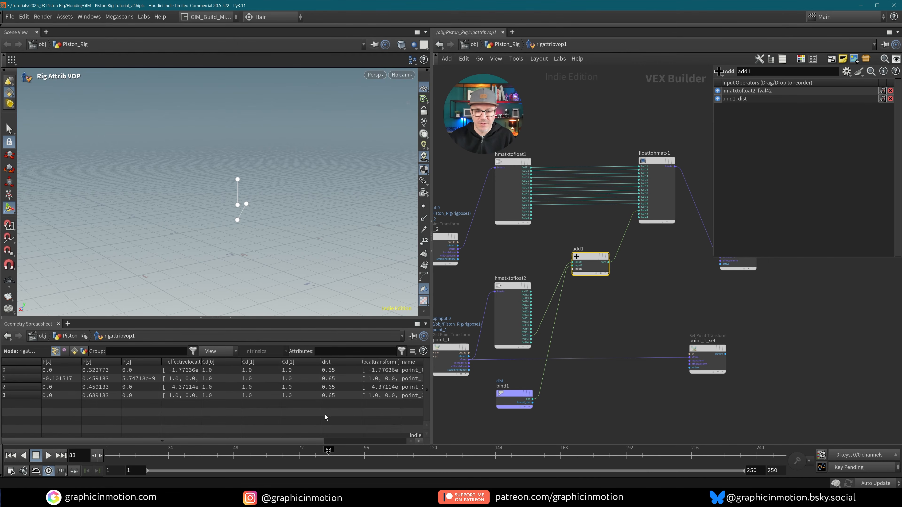
drag(180, 460, 230, 466)
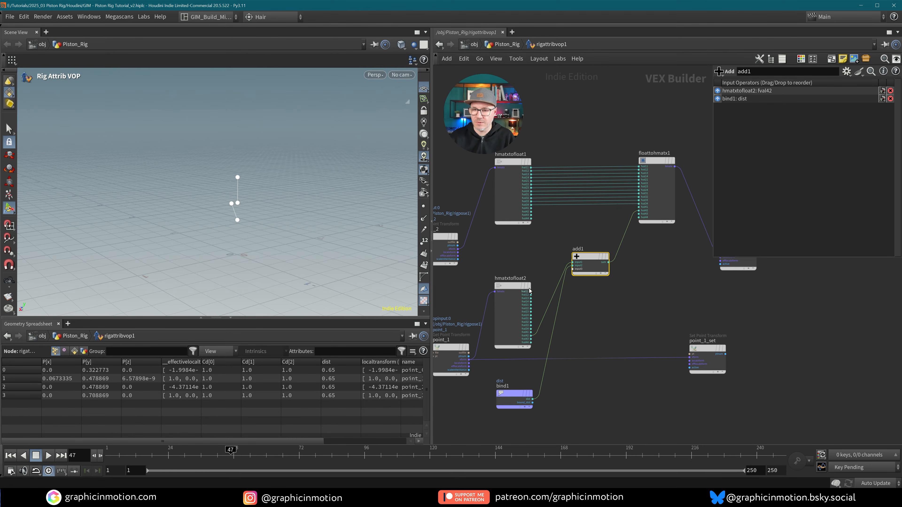
drag(529, 290, 530, 281)
- Return to the Piston_Rig network and set the pointwrangle5 Attribute Wrangle to run over Detail (only once)
click(516, 396)
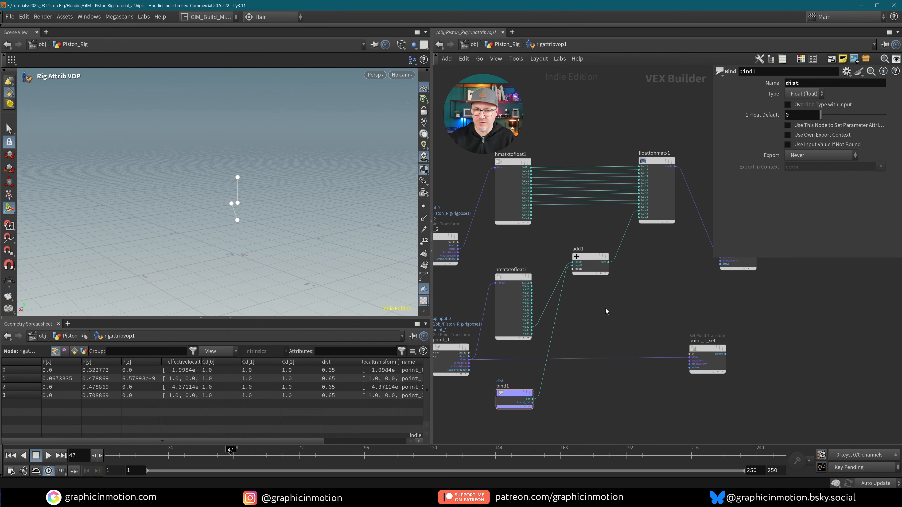
key(u)
click(626, 239)
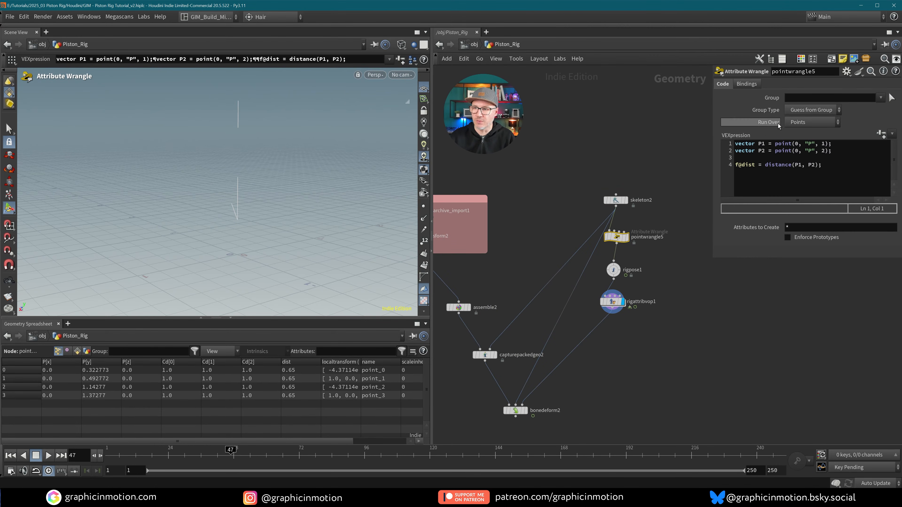
click(799, 122)
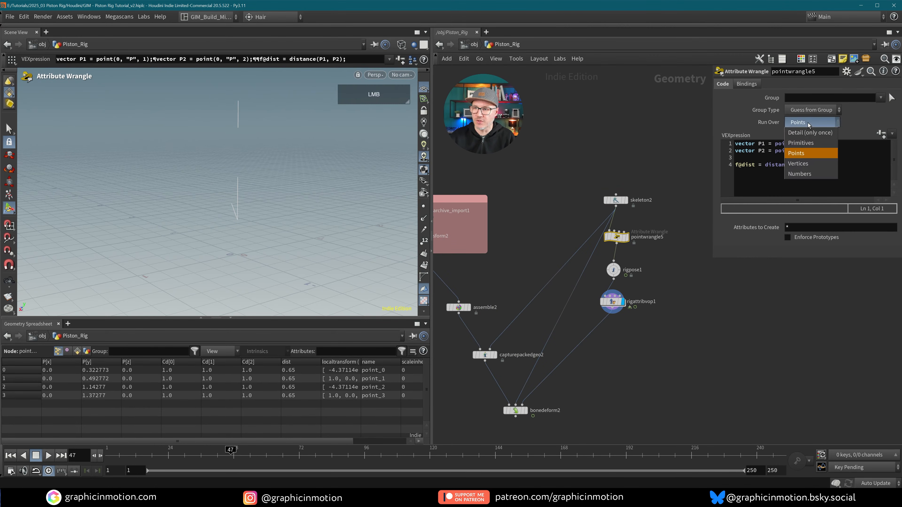
click(798, 134)
click(637, 358)
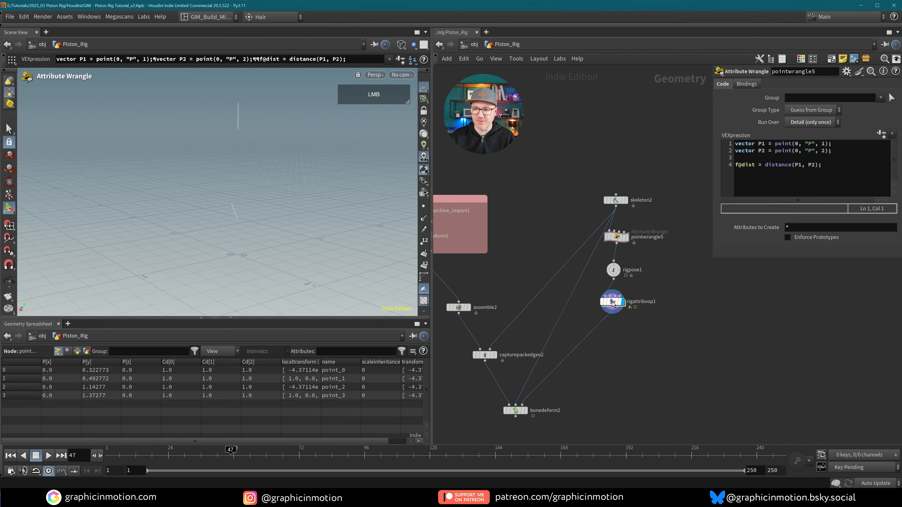
- Inside rigattribvop1, compare the rig's motion with the add1 node bypassed and enabled while scrubbing the timeline between frames 17 and 87
click(615, 303)
double_click(615, 303)
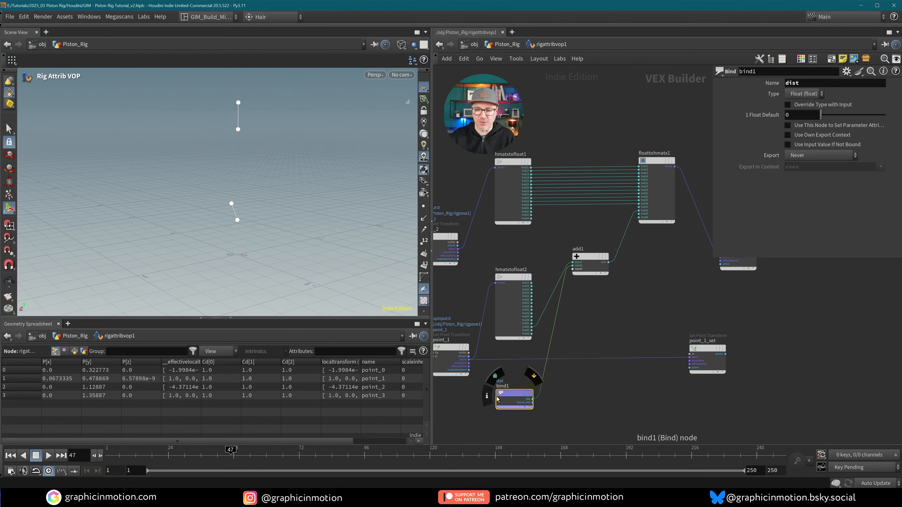
drag(233, 452, 149, 453)
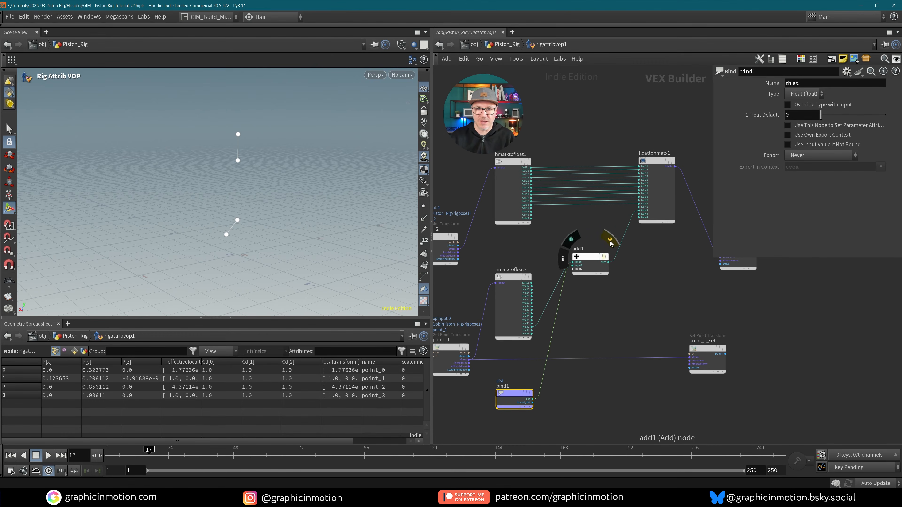
click(610, 242)
click(102, 455)
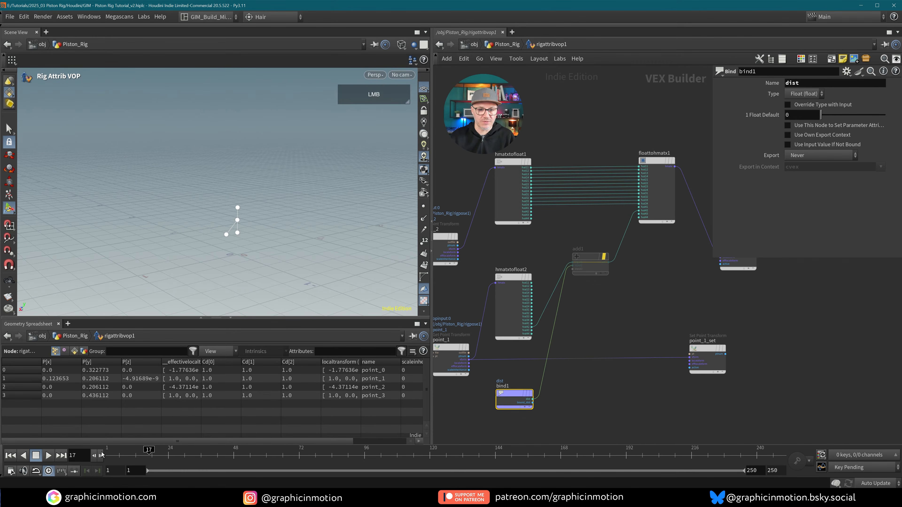
drag(151, 450, 206, 449)
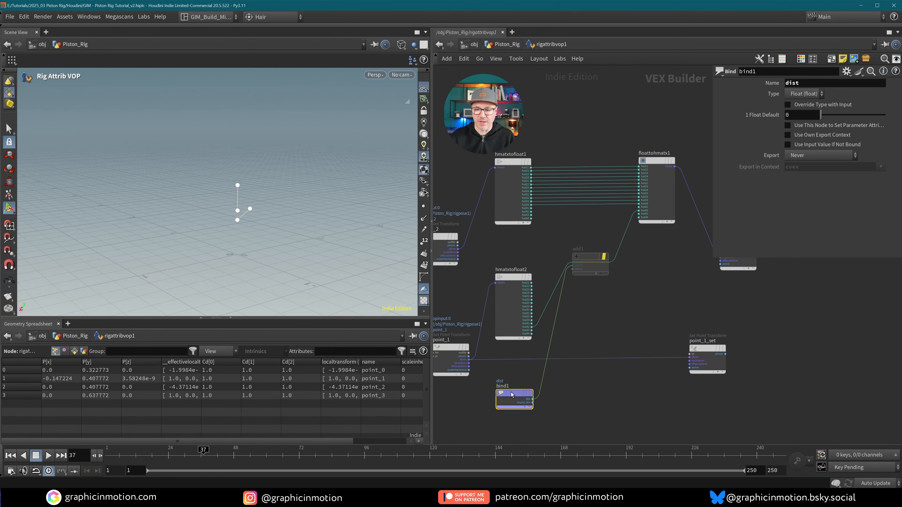
click(604, 256)
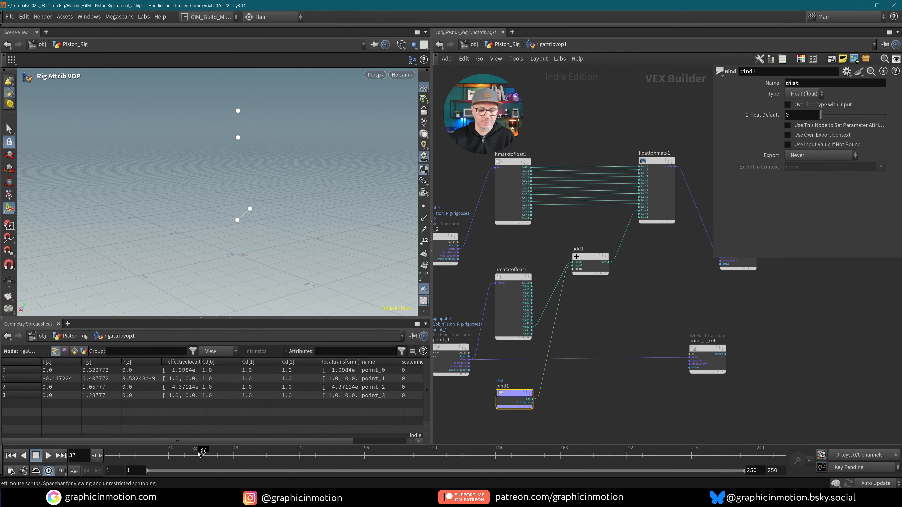
drag(203, 450, 339, 437)
- Display the bonedeform2 result in the Piston_Rig network and check the deformed piston geometry at frame 56
middle_drag(665, 291, 604, 296)
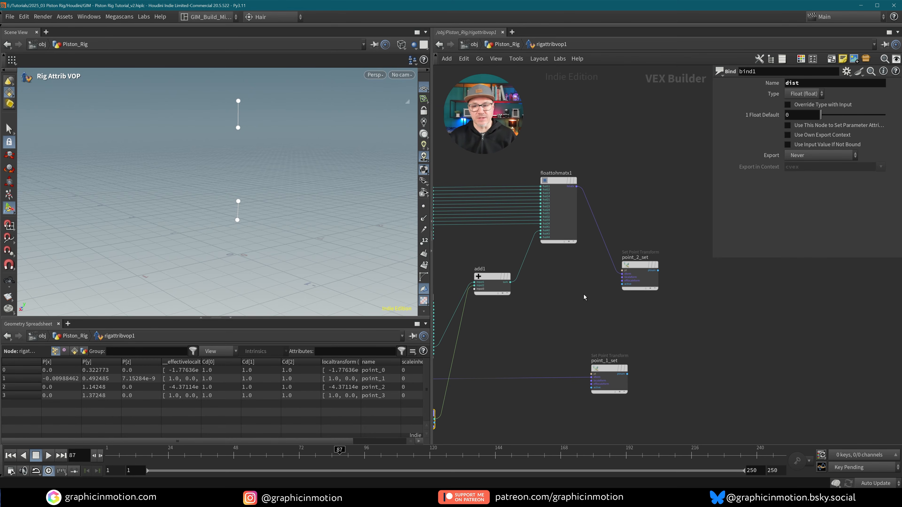
key(u)
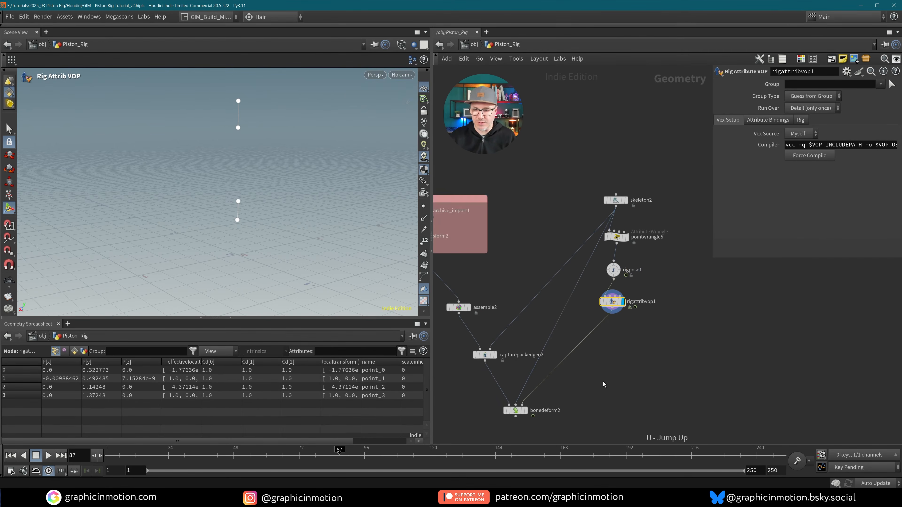
middle_drag(541, 409, 571, 346)
click(558, 346)
click(547, 346)
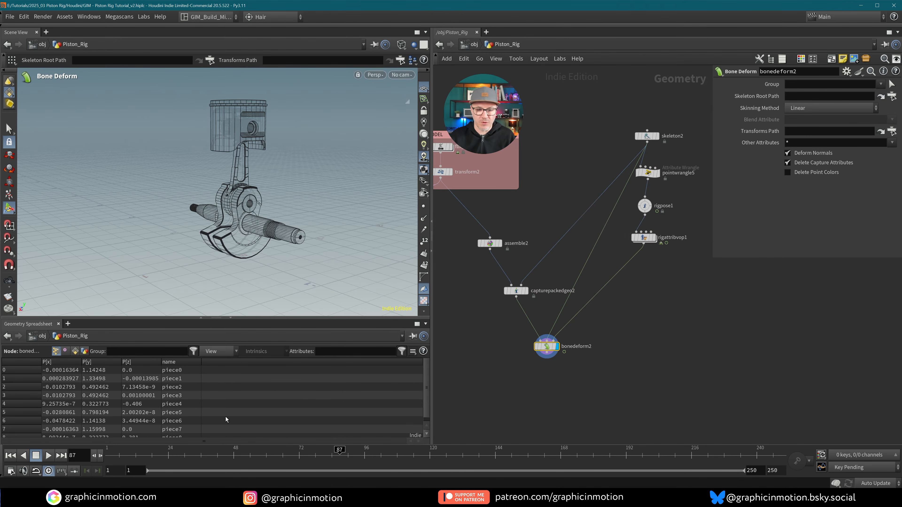
drag(225, 451, 254, 450)
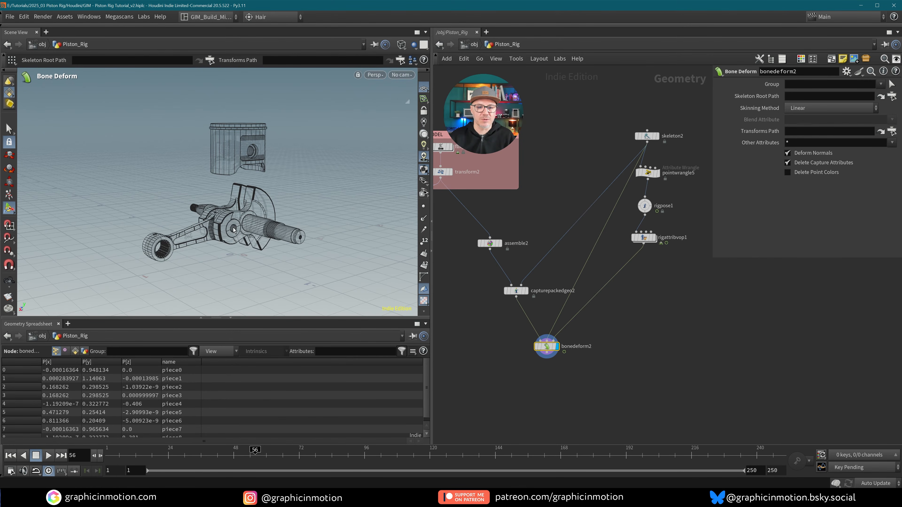
- Inspect the point wrangle, the skeleton and the rig pose in the viewport to review how point_0 drives the joints
click(656, 175)
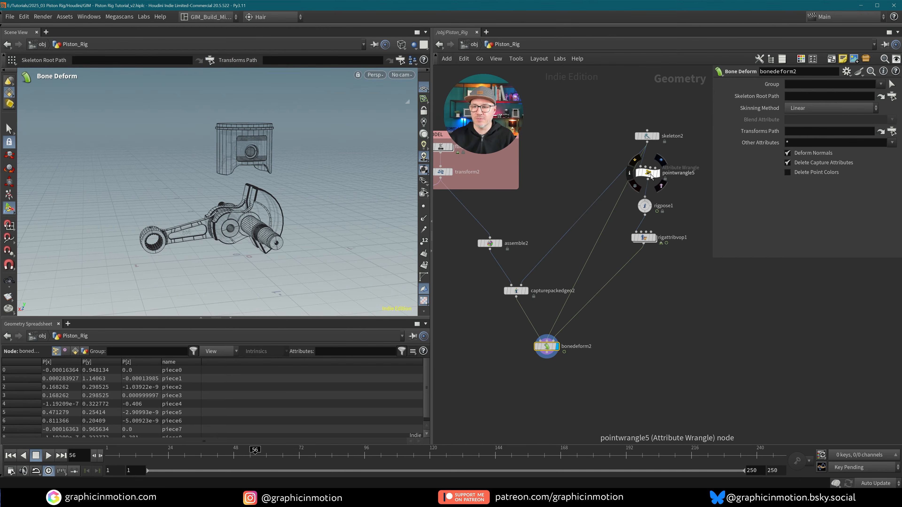
click(659, 139)
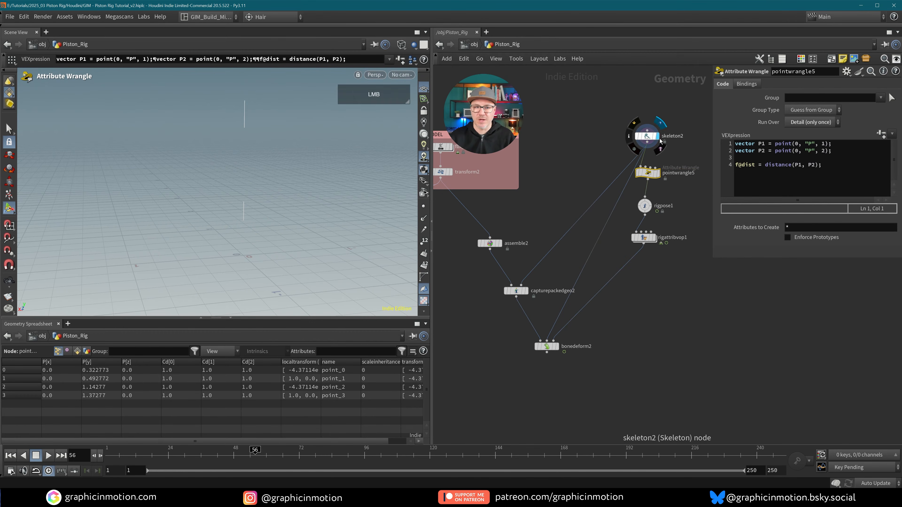
click(649, 205)
click(644, 206)
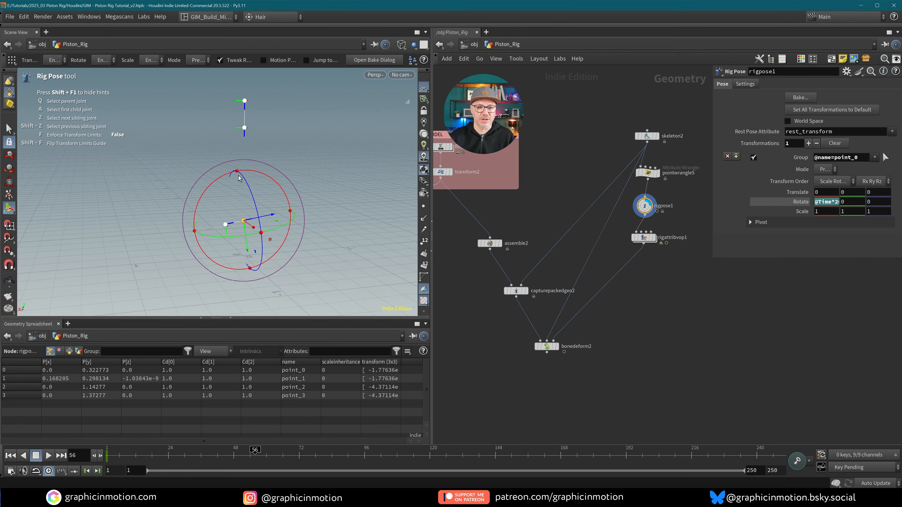
middle_drag(645, 337, 611, 351)
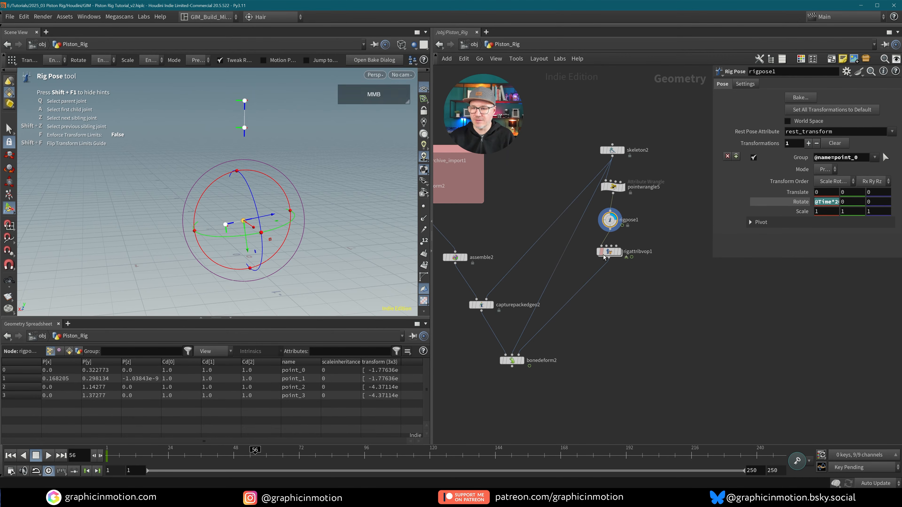
- Reopen rigattribvop1 and place a Look At (KineFX) node between point_2_set and point_1_set
double_click(607, 253)
middle_drag(693, 324, 581, 308)
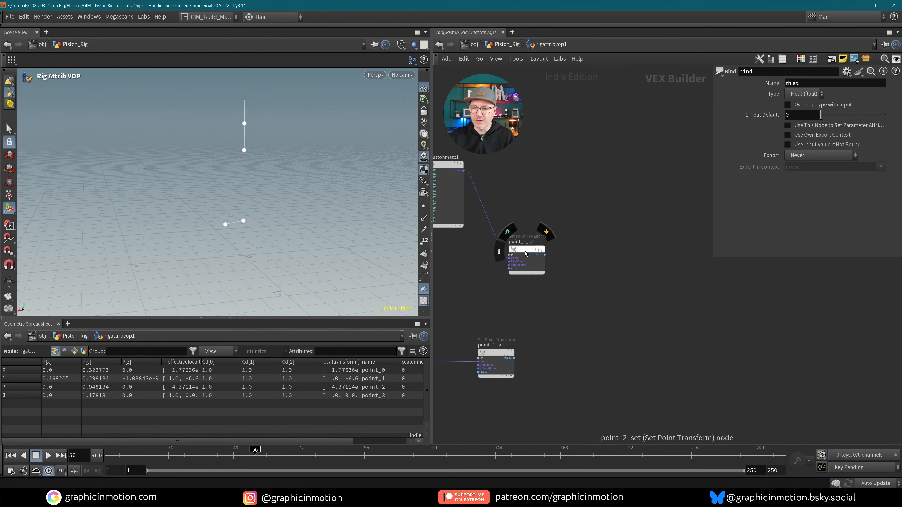
drag(527, 252, 528, 200)
drag(493, 345, 533, 345)
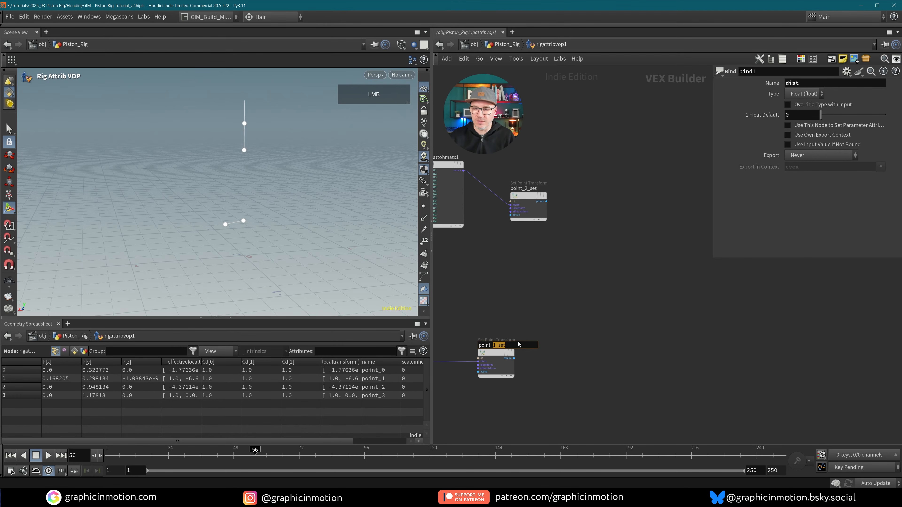
key(Tab)
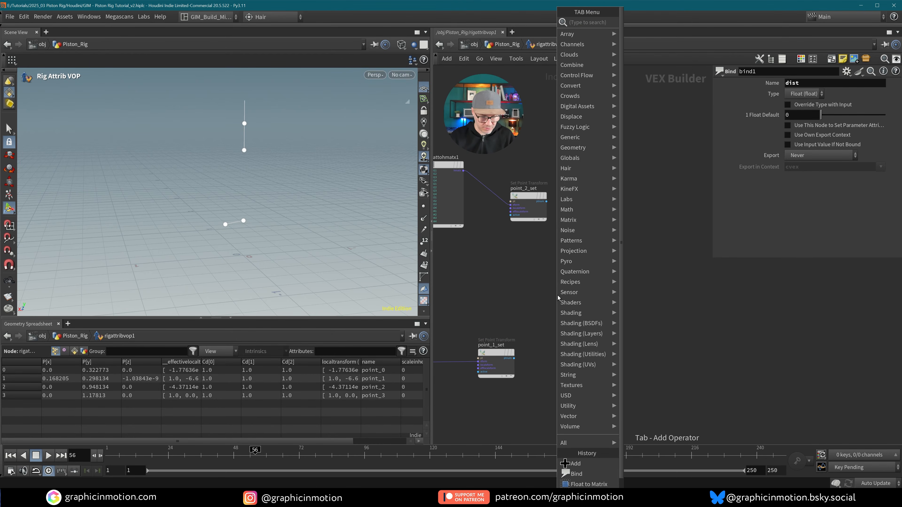
text(look at)
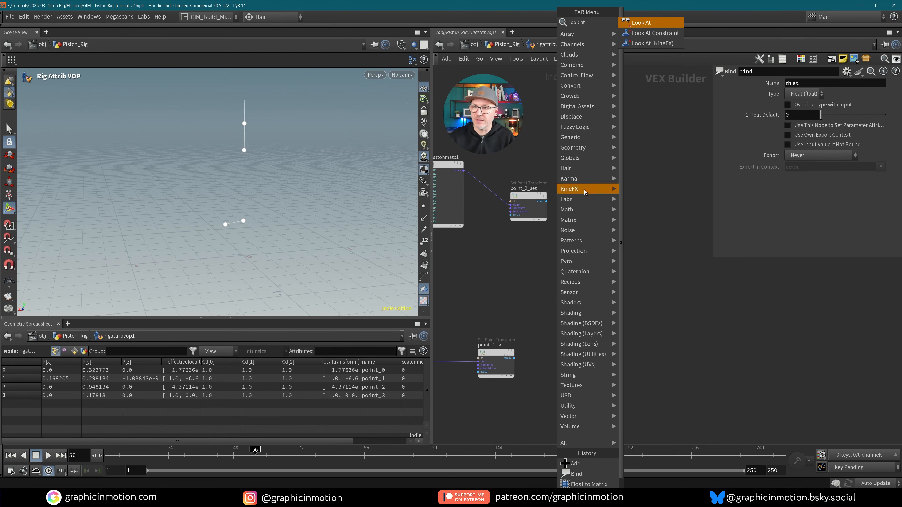
click(651, 43)
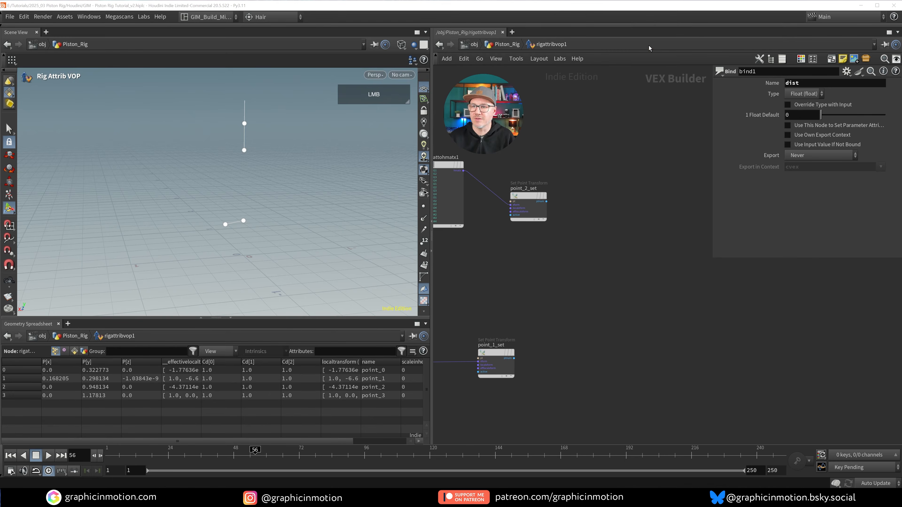
click(531, 268)
- Move point_1_set and point_2_set away from the Look At node to make room for its wiring
scroll(626, 319, down, 2)
mouse_move(577, 300)
middle_down()
mouse_move(625, 320)
mouse_move(560, 302)
middle_up()
drag(511, 336, 554, 337)
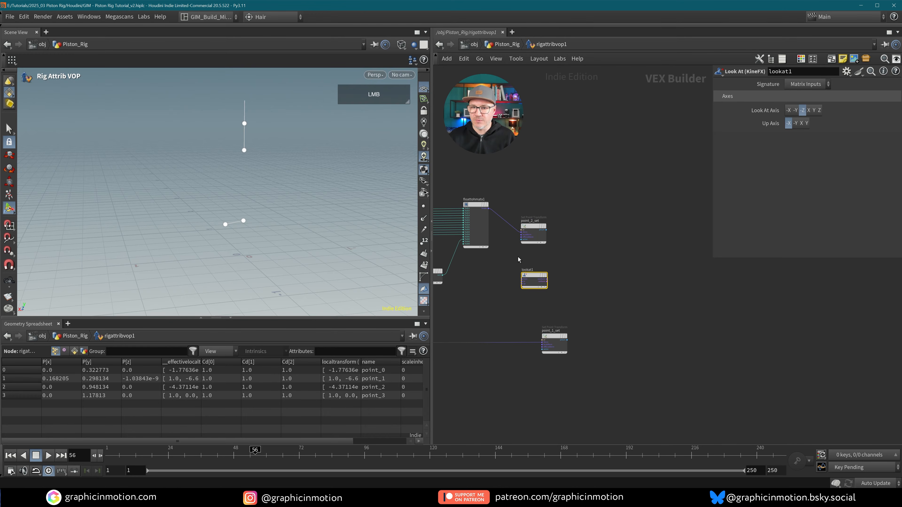
drag(533, 226, 584, 221)
scroll(577, 269, up, 2)
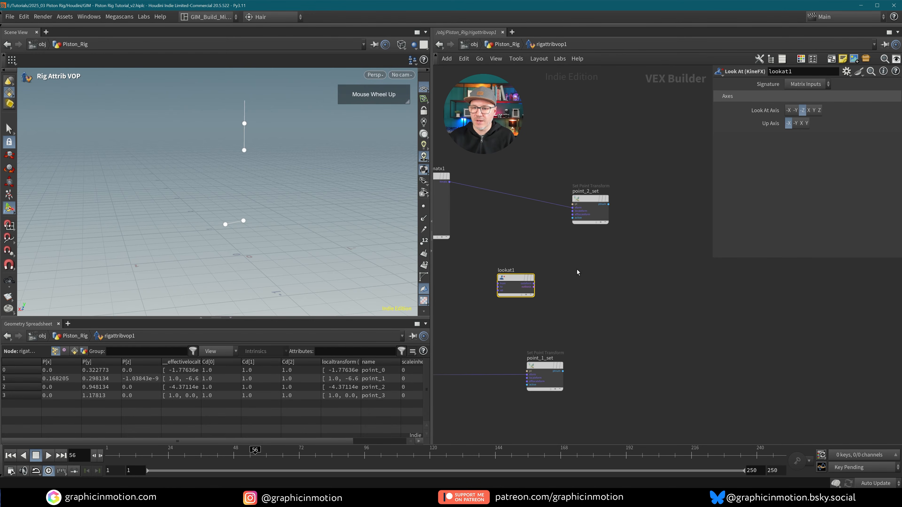
- Connect point_1's xform output to the first input of lookat1
middle_drag(502, 253, 625, 258)
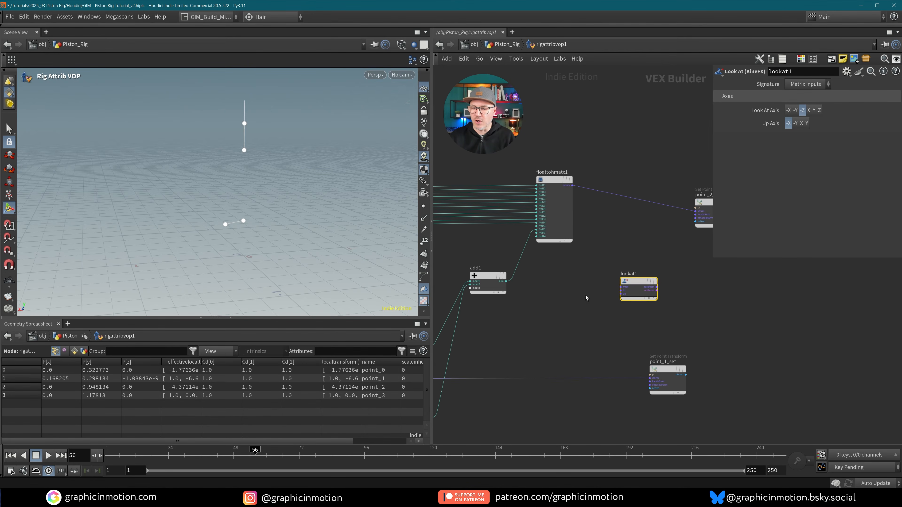
scroll(582, 300, down, 2)
middle_drag(489, 341, 567, 315)
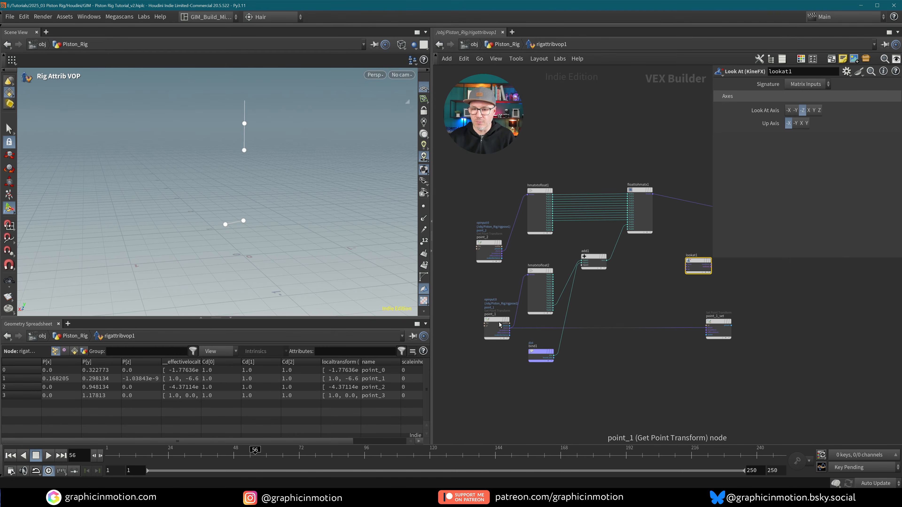
click(511, 330)
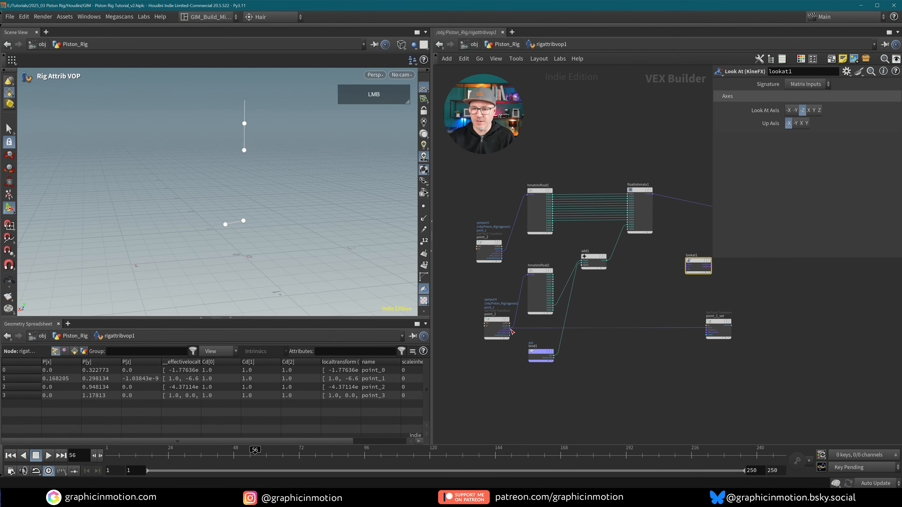
drag(510, 330, 648, 312)
click(508, 358)
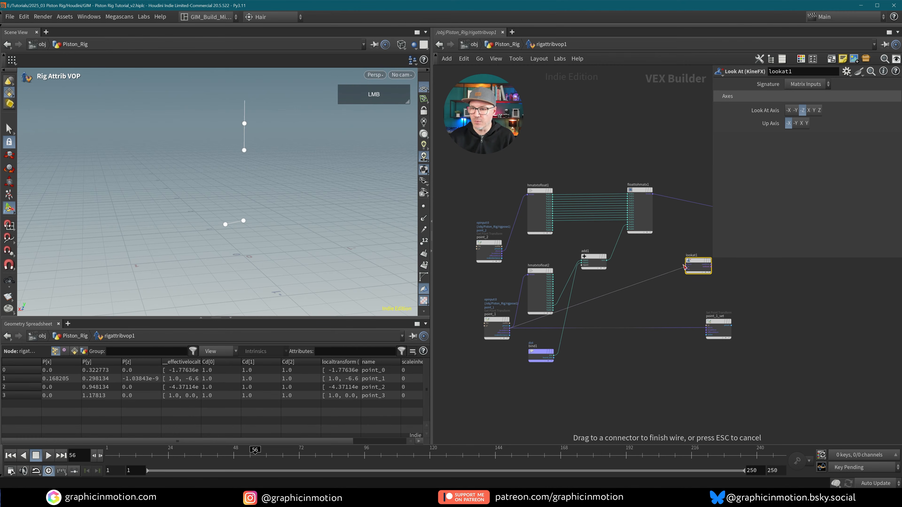
drag(684, 266, 685, 265)
scroll(673, 290, up, 4)
middle_drag(462, 355, 678, 298)
scroll(559, 332, up, 2)
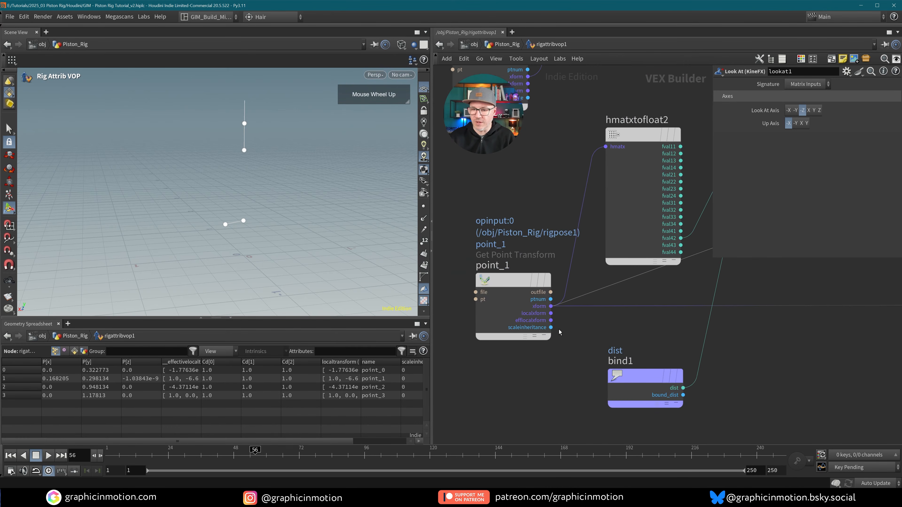
- Connect the floattohmatx1 matrix output to the second input of lookat1
middle_drag(801, 320, 573, 372)
mouse_move(797, 260)
middle_down()
mouse_move(589, 325)
mouse_move(512, 362)
middle_up()
scroll(567, 350, down, 5)
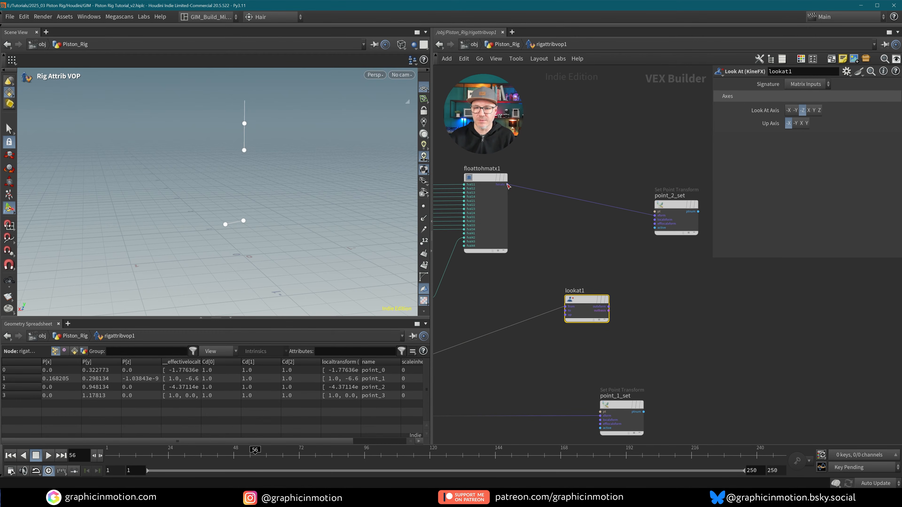
drag(508, 186, 527, 250)
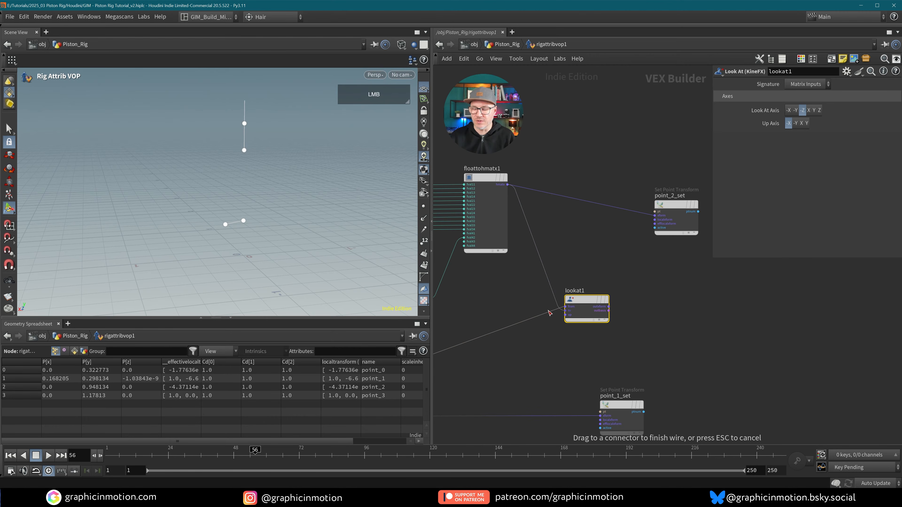
drag(568, 312, 568, 312)
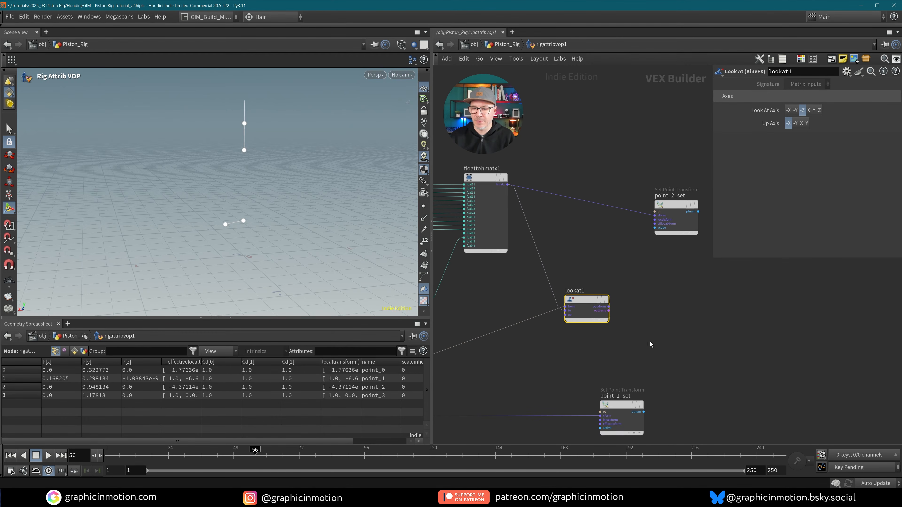
- Move point_1_set farther from lookat1 and connect lookat1's first output to its xform input, replacing the direct point_1 wire
middle_drag(650, 342, 617, 302)
drag(590, 363, 660, 358)
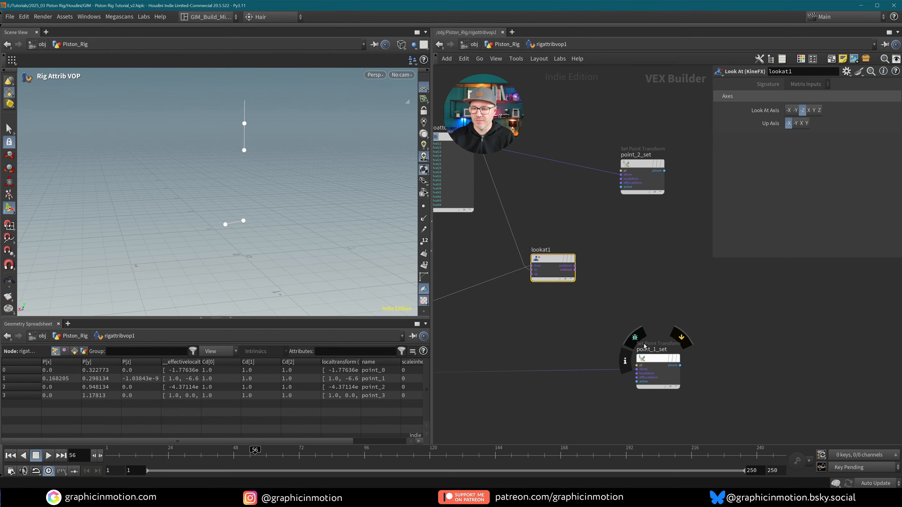
drag(575, 267, 613, 339)
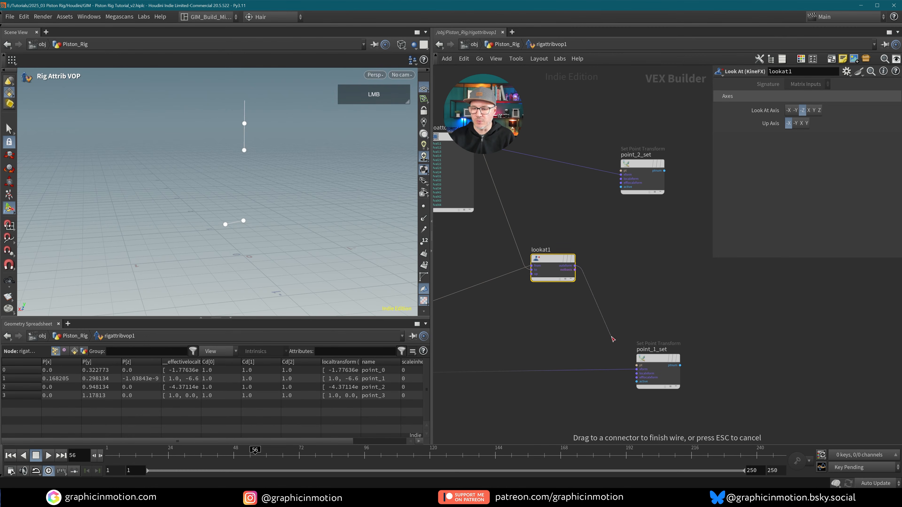
drag(626, 372, 636, 369)
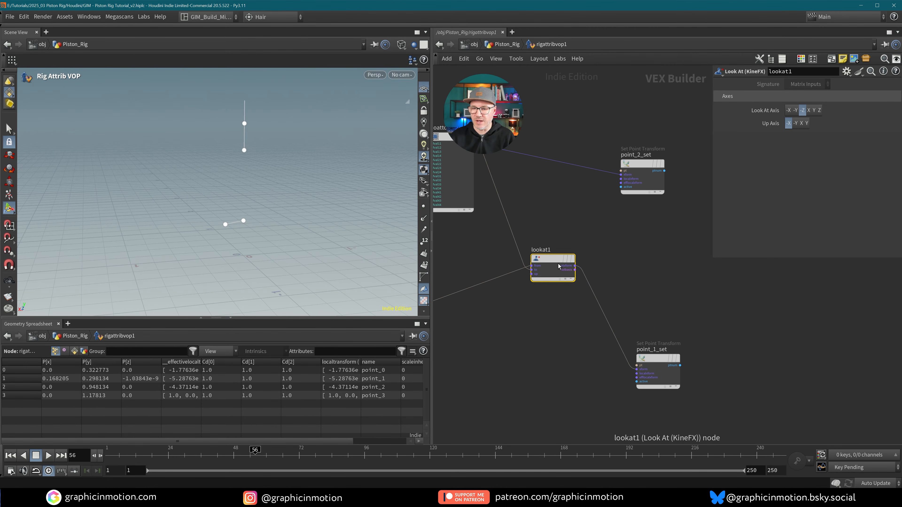
- Display the bonedeform2 result, scrub the timeline to frame 44 and examine the connecting rod from closer up
drag(553, 265, 557, 278)
key(u)
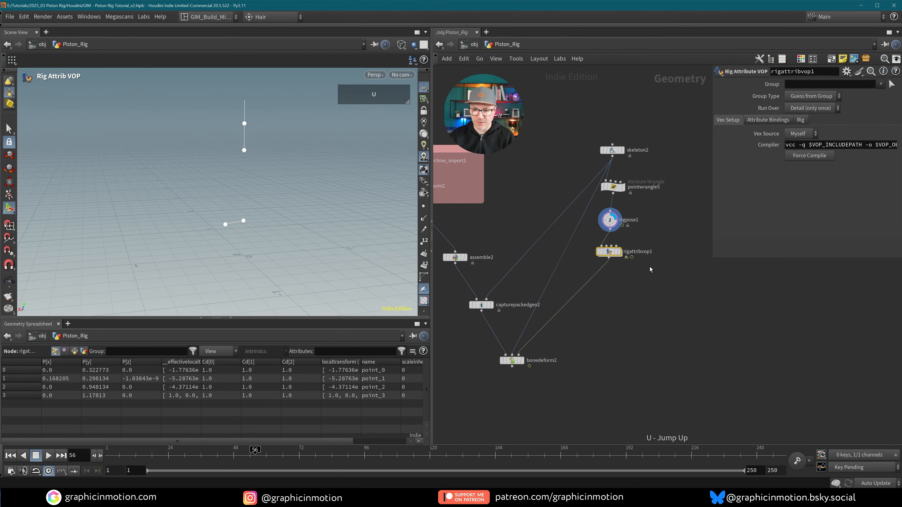
click(523, 361)
click(513, 361)
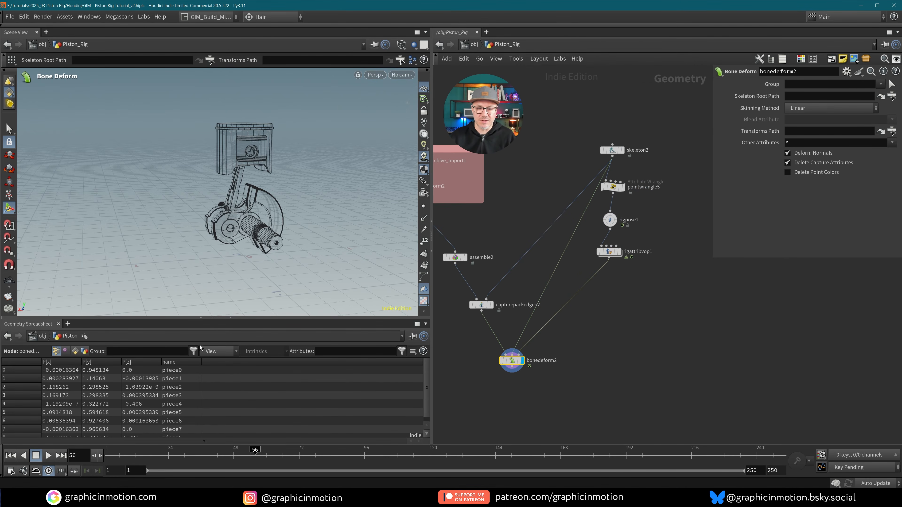
drag(254, 455, 222, 455)
key(alt)
alt+right_drag(238, 200, 204, 183)
alt+drag(191, 170, 235, 173)
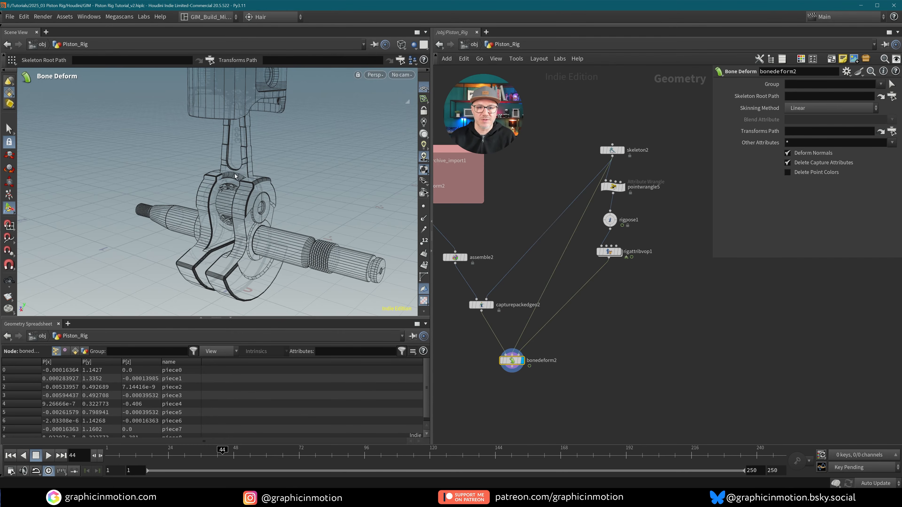
- Set lookat1's Up Axis to Y inside rigattribvop1
double_click(609, 251)
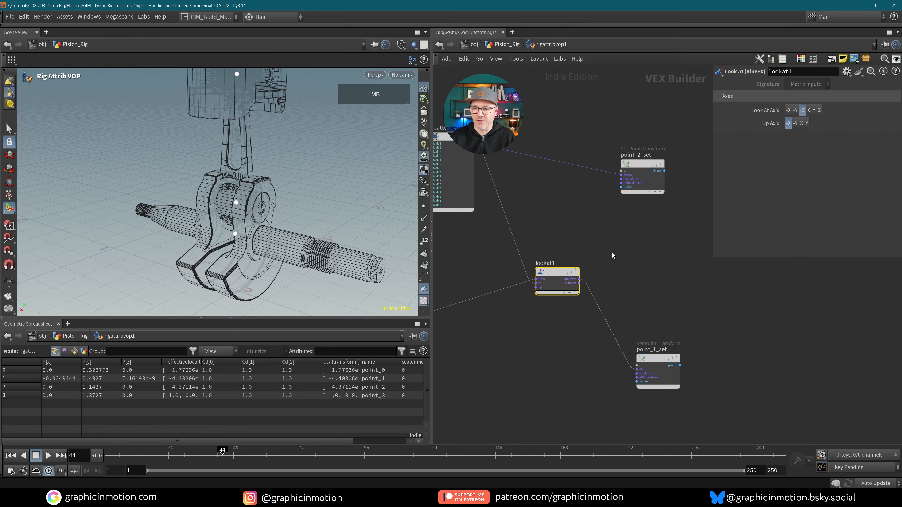
click(557, 275)
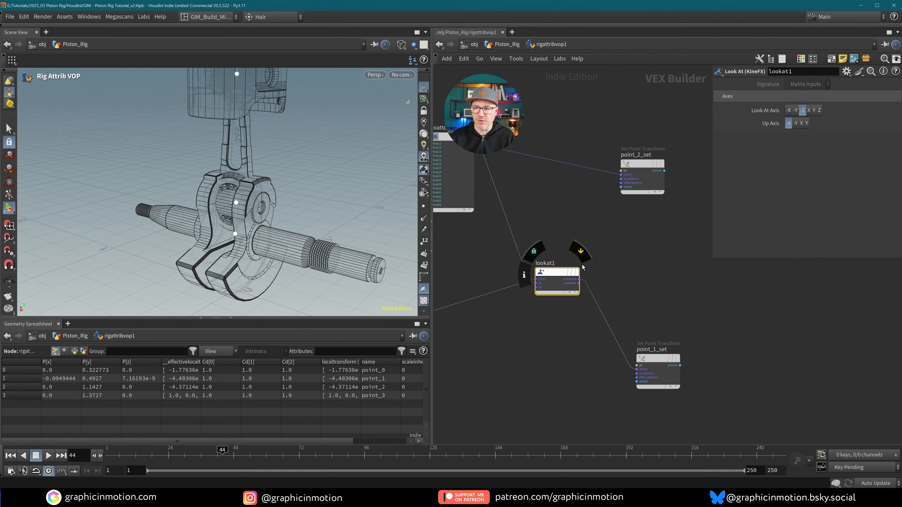
click(807, 124)
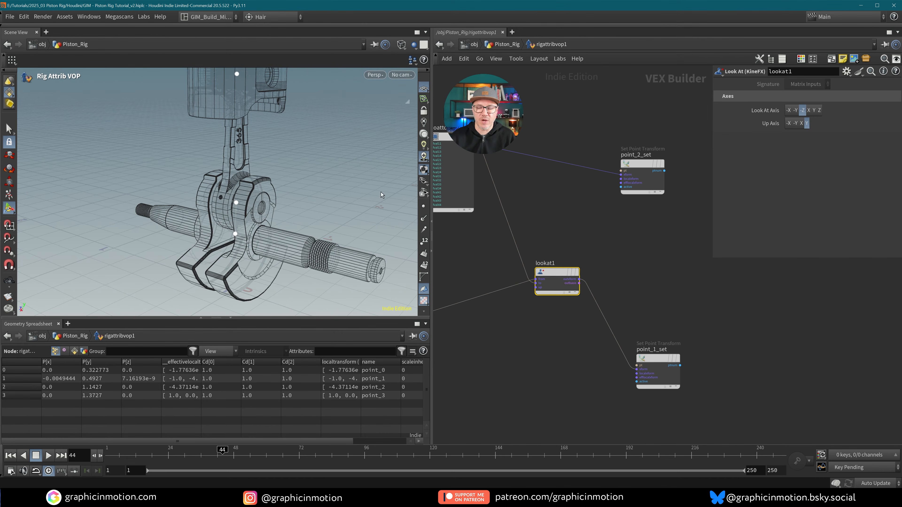
- Display the original model at transform2 and compare the connecting rod's orientation from both sides
click(622, 247)
key(u)
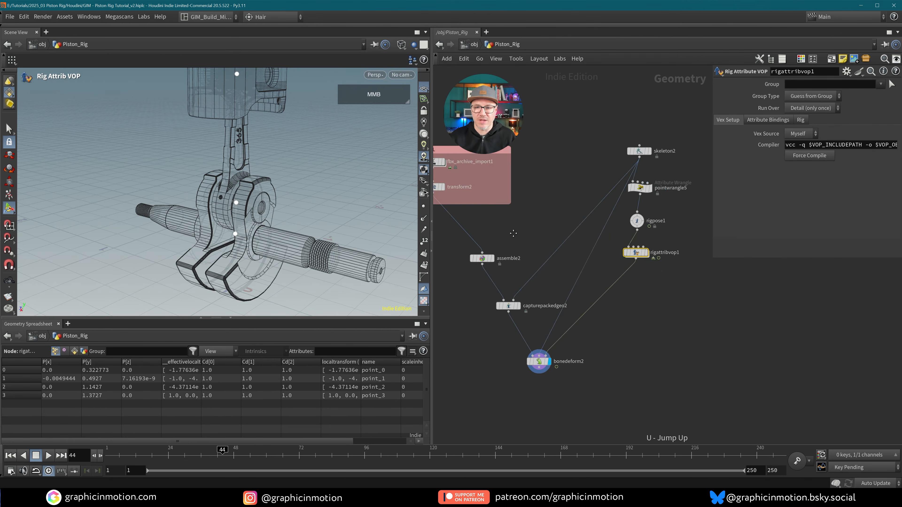
alt+drag(241, 199, 266, 168)
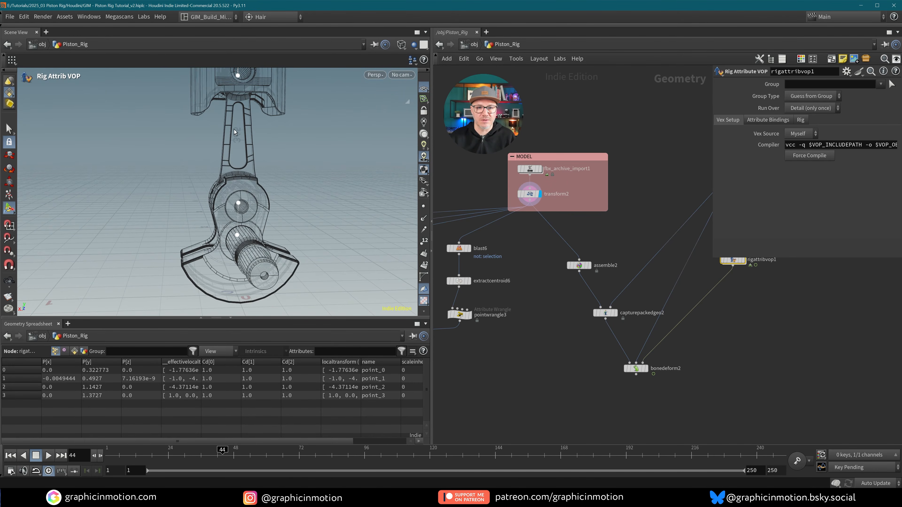
alt+drag(234, 129, 422, 151)
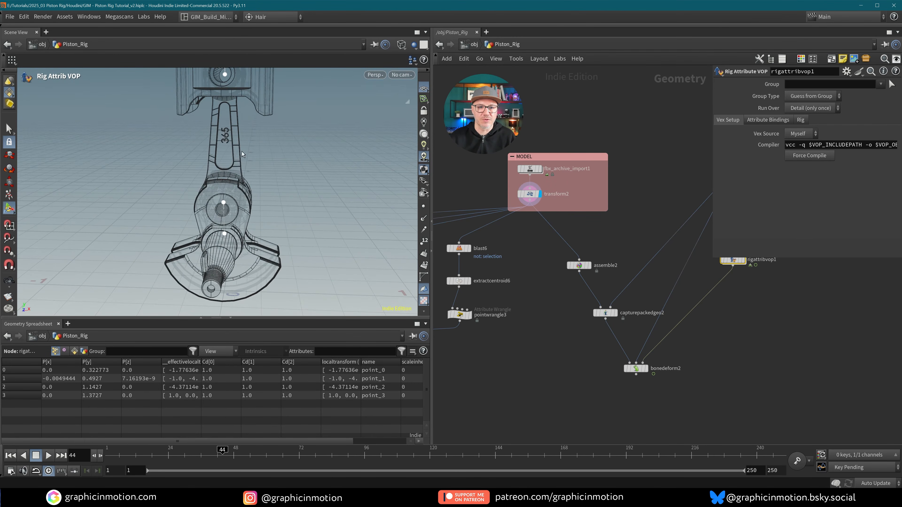
alt+drag(242, 151, 135, 179)
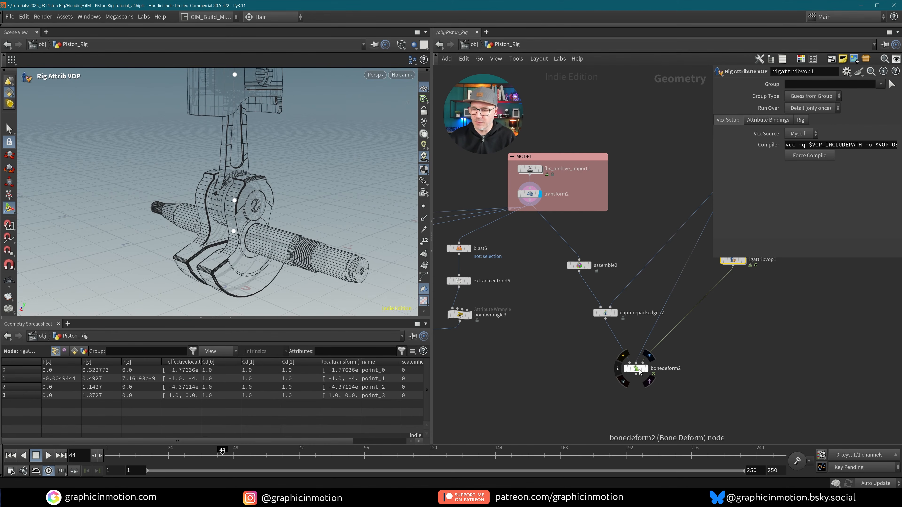
- Try other axes on lookat1, switching the Up Axis between -Y, Y and -X and the Look At Axis between Z and -Z
middle_drag(730, 270, 683, 271)
double_click(686, 260)
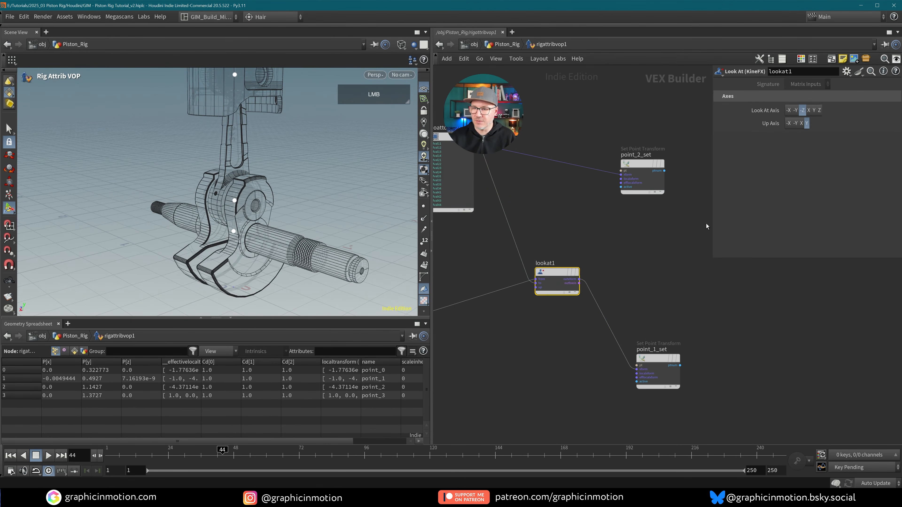
click(796, 124)
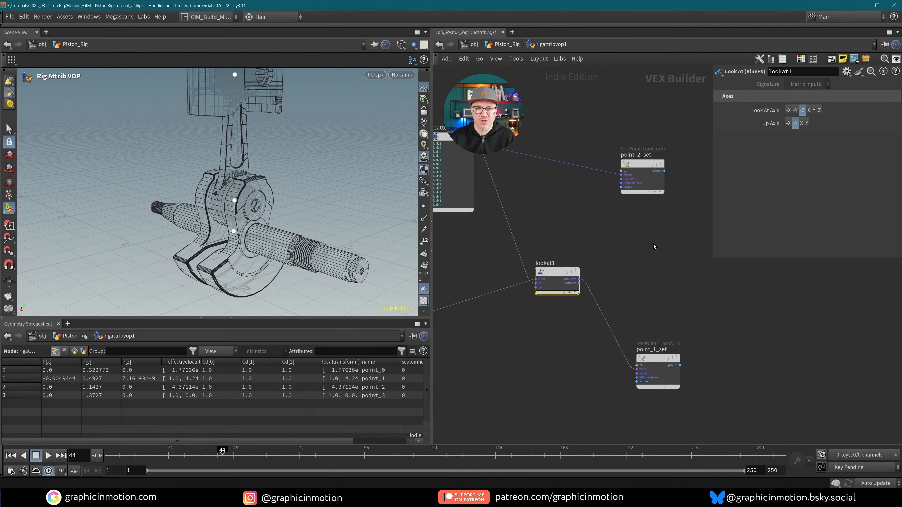
click(796, 125)
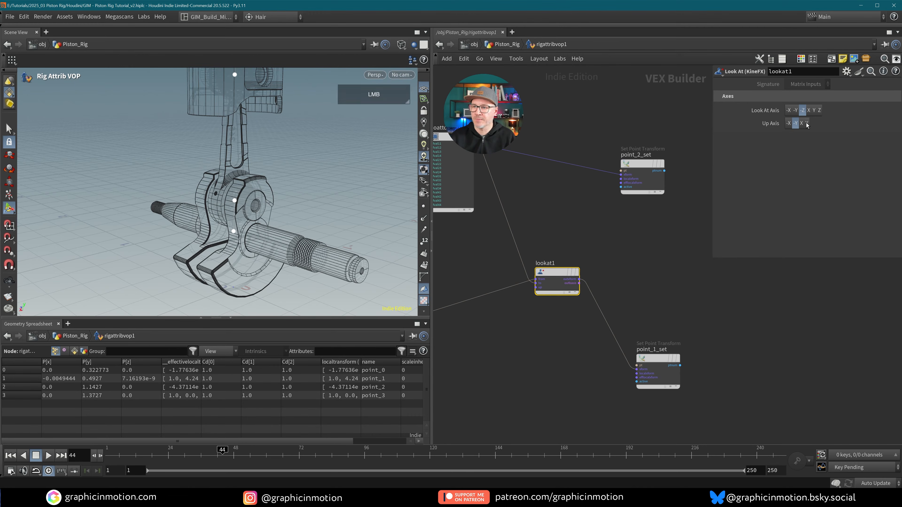
click(807, 124)
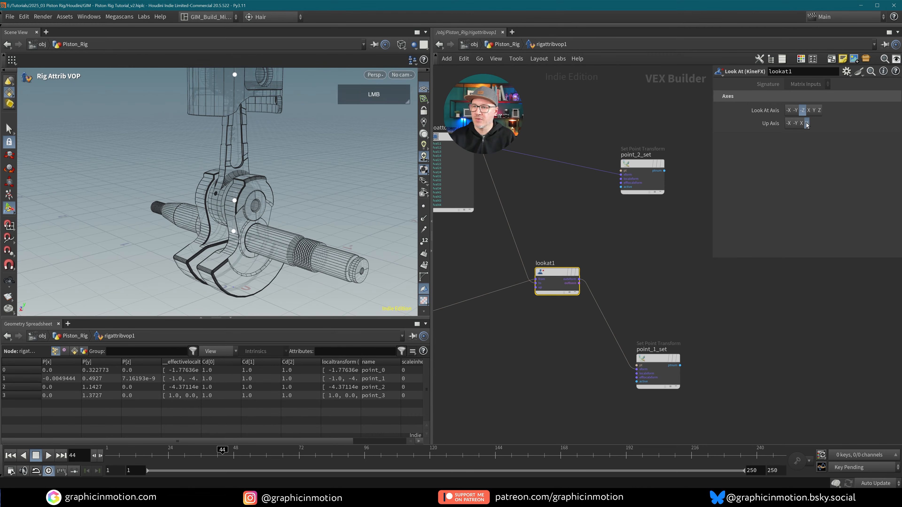
click(819, 110)
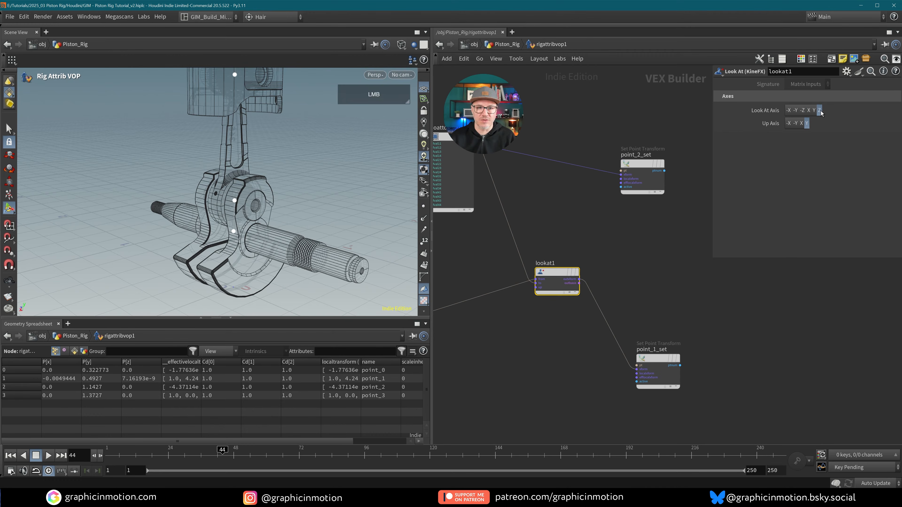
click(803, 111)
click(788, 123)
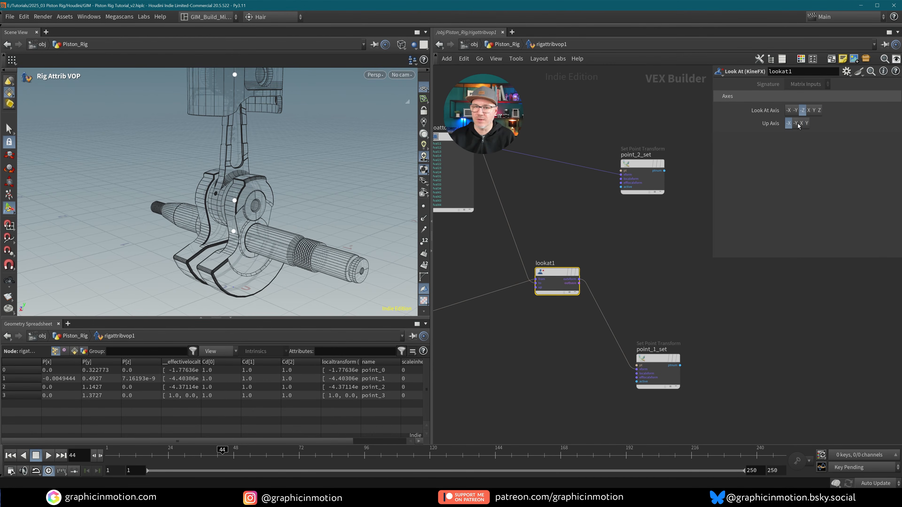
click(795, 123)
- Return to the Piston_Rig network and display the bonedeform2 result instead of transform2
click(595, 345)
key(u)
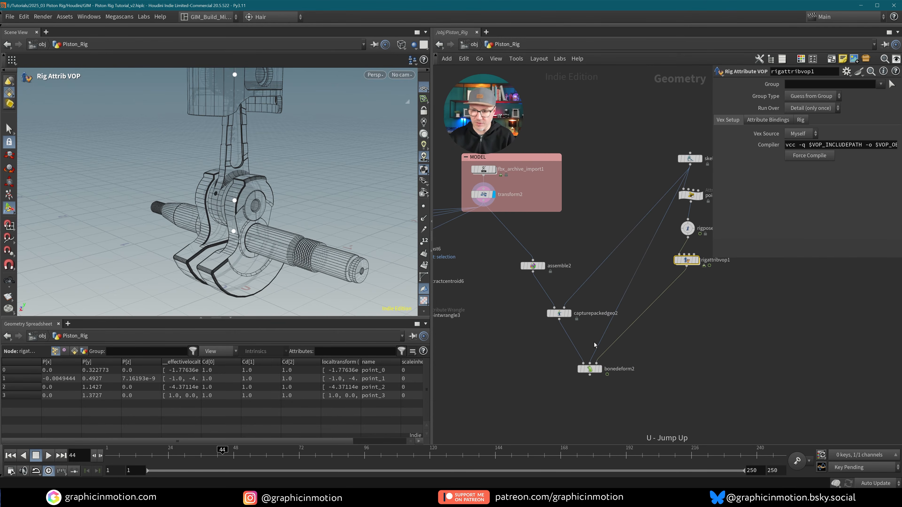
click(600, 370)
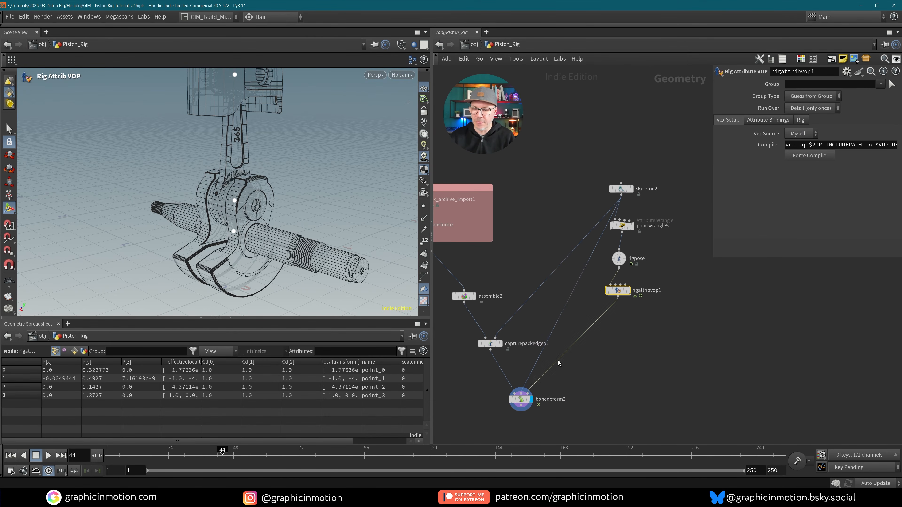
- Set lookat1's Up Axis to -Y in rigattribvop1 and scrub to frame 84 to check the connecting rod's motion
click(623, 294)
double_click(622, 293)
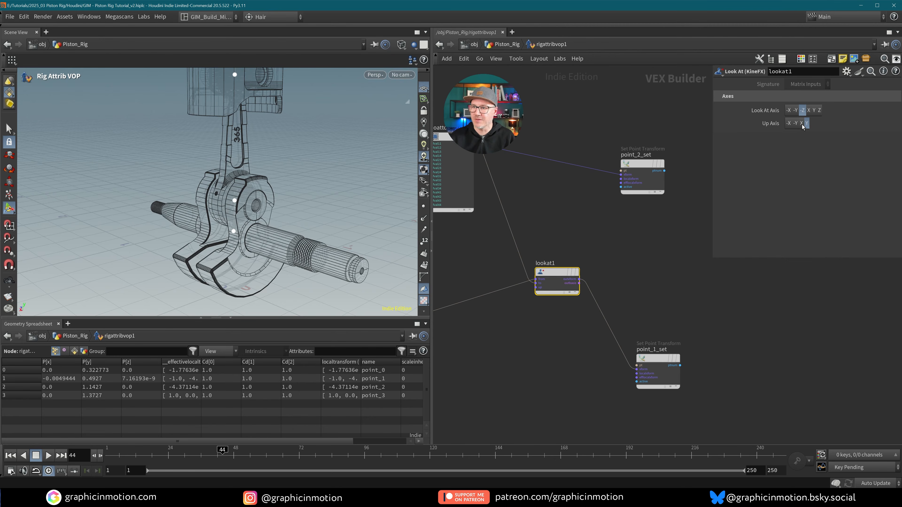
click(795, 123)
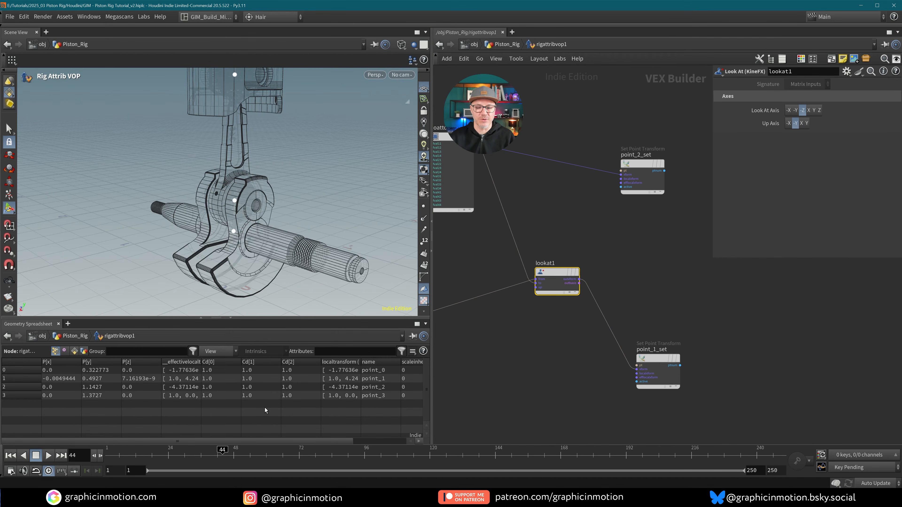
alt+drag(245, 160, 119, 195)
drag(187, 457, 331, 449)
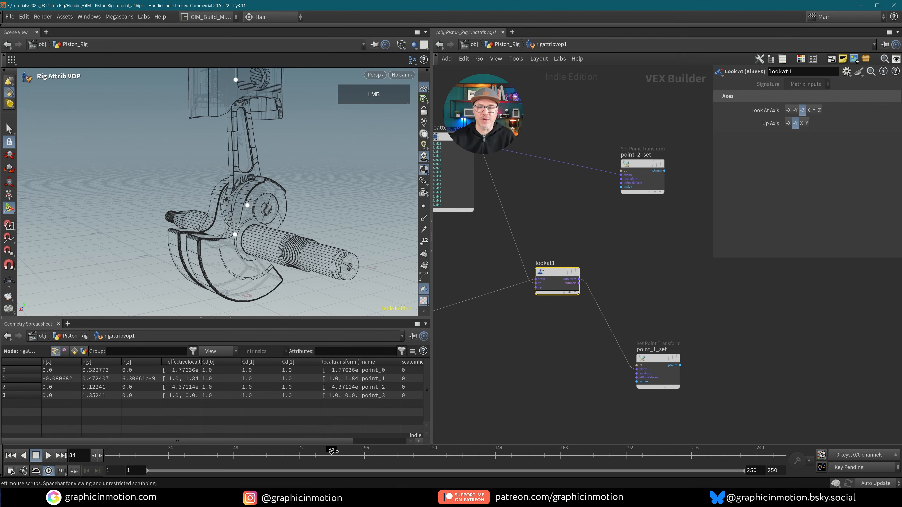
- Add a Set Matrix Component node below lookat1 and connect its output matrix to lookat1's up input
scroll(599, 308, up, 4)
middle_drag(701, 387, 761, 336)
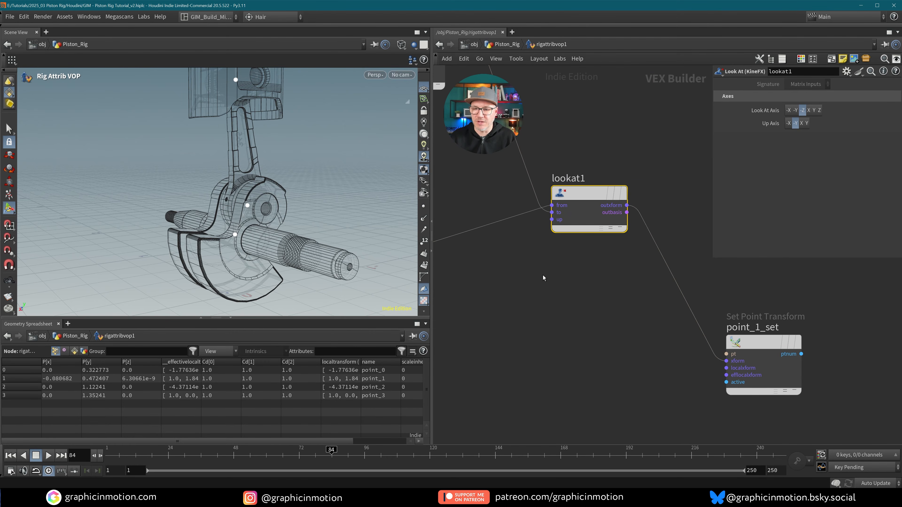
scroll(570, 295, down, 3)
scroll(571, 297, down, 2)
middle_drag(571, 297, 561, 309)
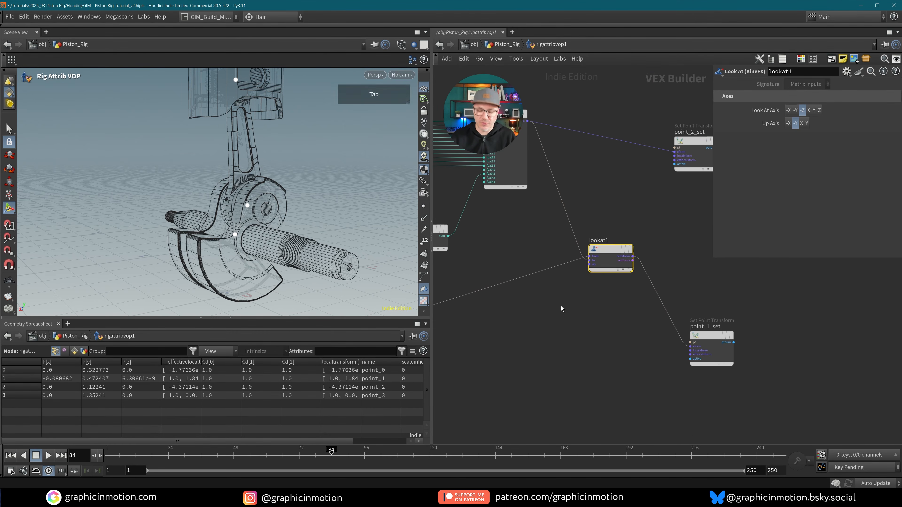
key(Tab)
text(set com)
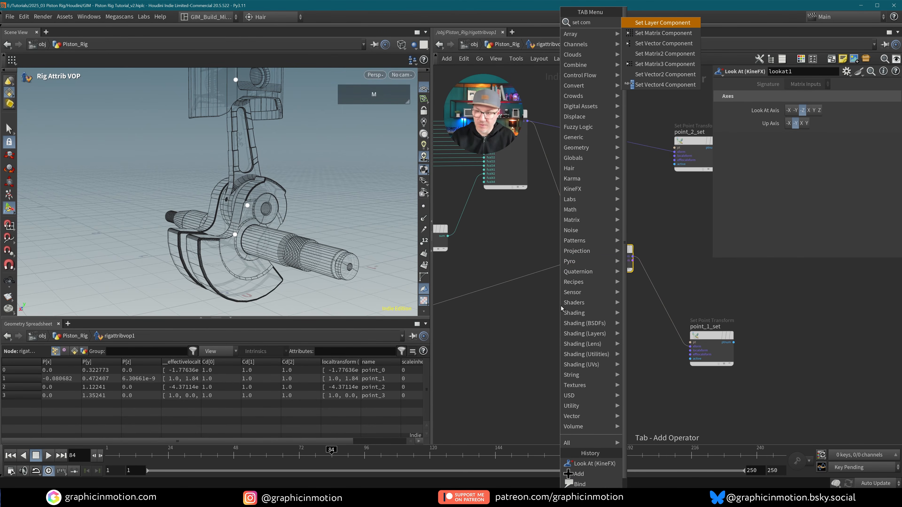
click(647, 34)
click(547, 331)
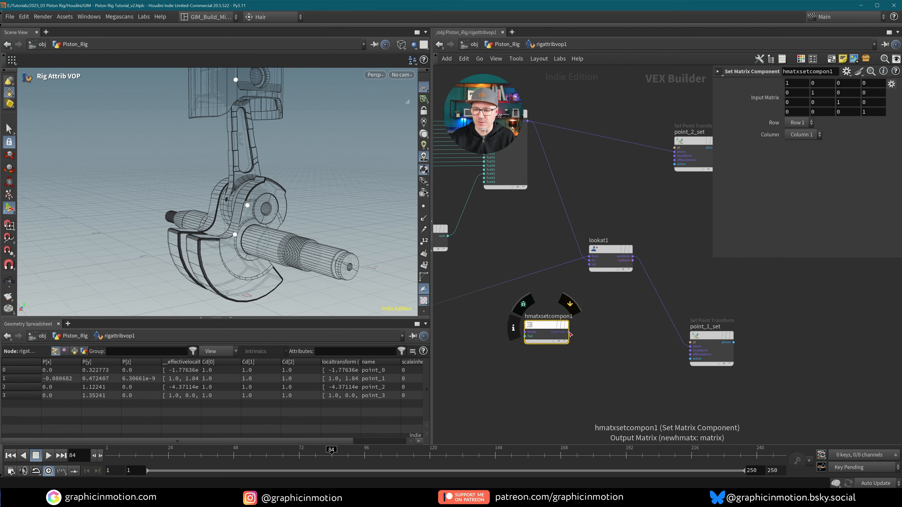
drag(568, 332, 588, 264)
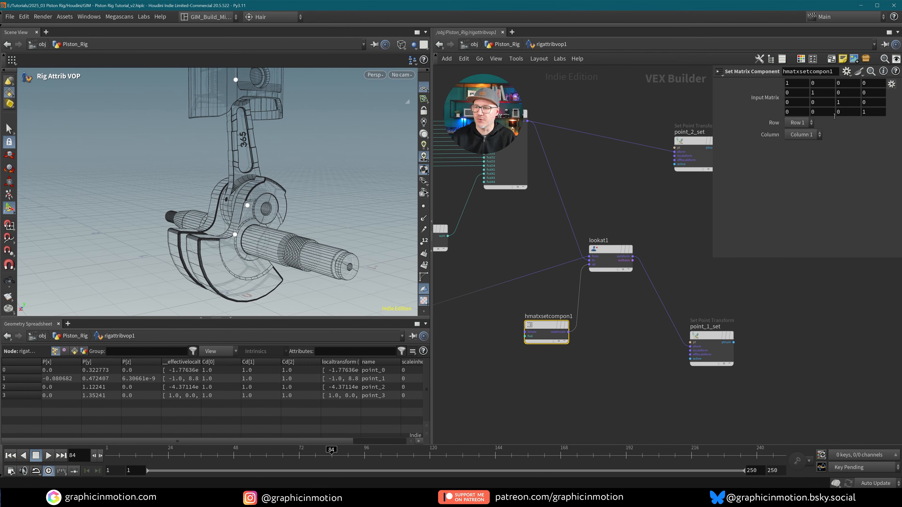
- Set the first value in the fourth row of hmatxsetcompon1's Input Matrix to 1 and scrub to frame 126 to check the rod
click(796, 111)
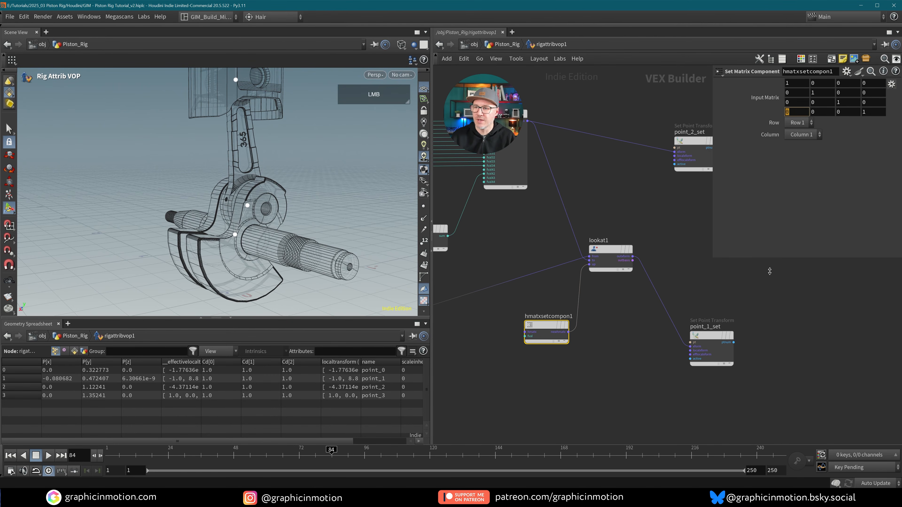
text(1)
key(Return)
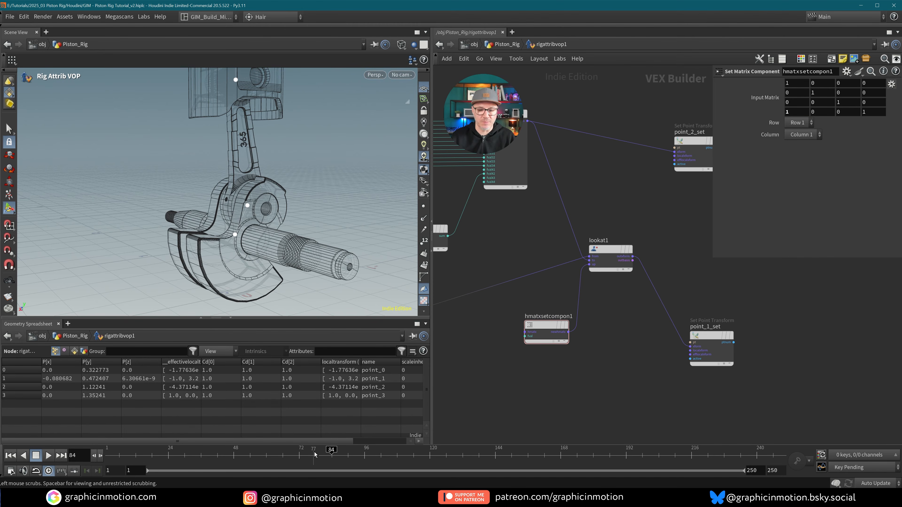
drag(314, 454, 446, 450)
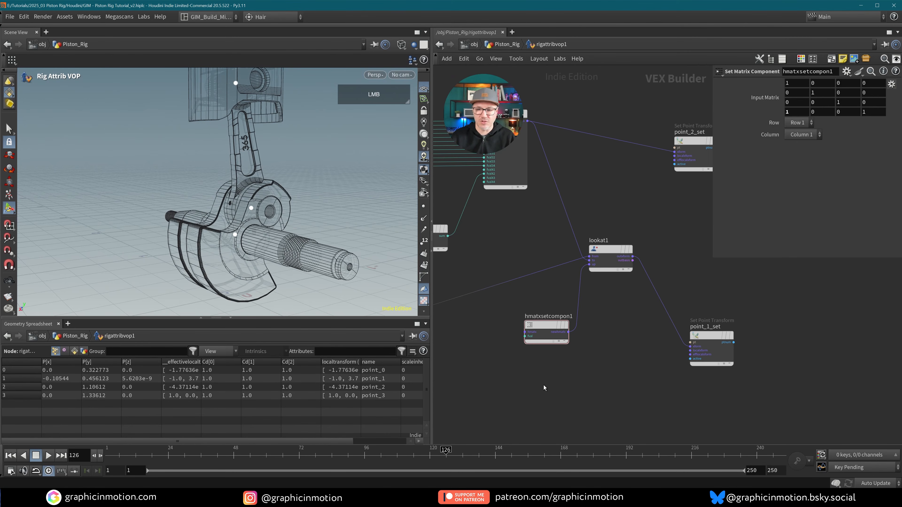
- Compare the rod's orientation between the original model at transform2 and the bonedeform2 result
key(u)
middle_drag(508, 258, 542, 266)
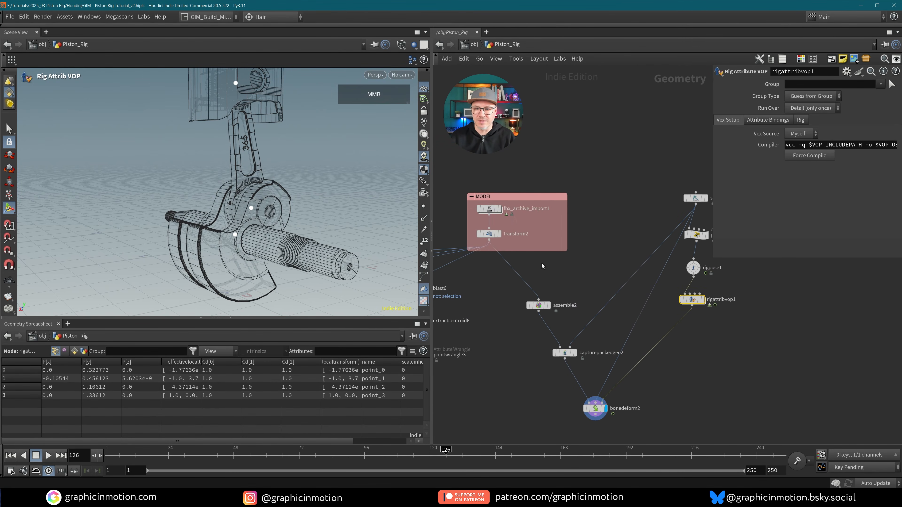
click(499, 234)
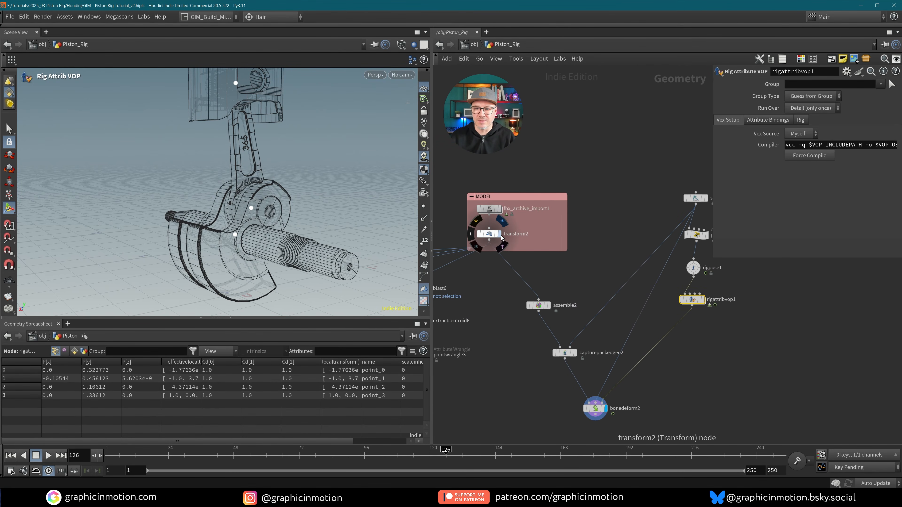
click(604, 408)
- Set lookat1's Up Axis to Y in rigattribvop1 and scrub the timeline to frame 82 to check the rod's motion
double_click(692, 301)
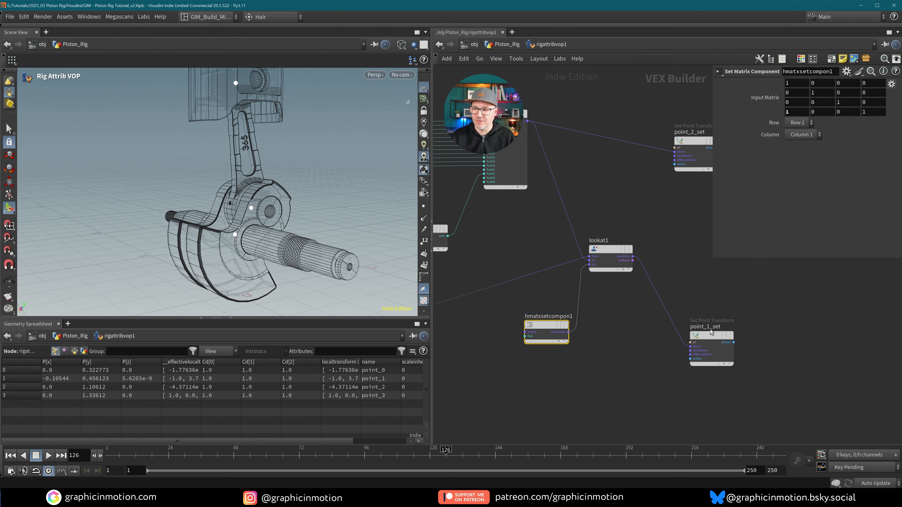
click(610, 261)
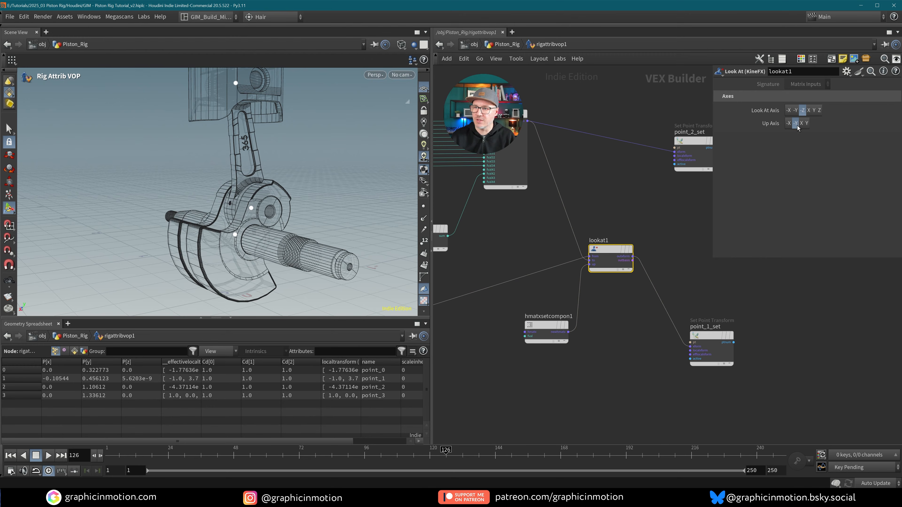
click(807, 123)
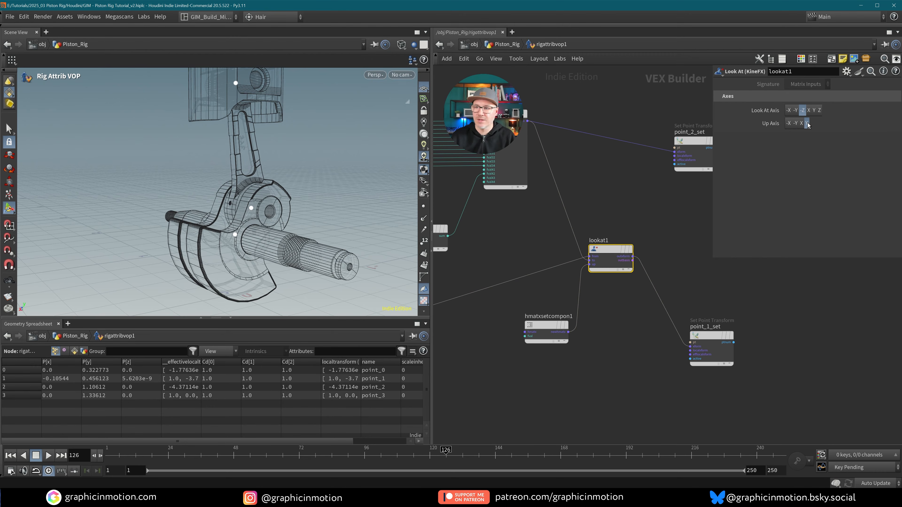
drag(172, 455, 330, 455)
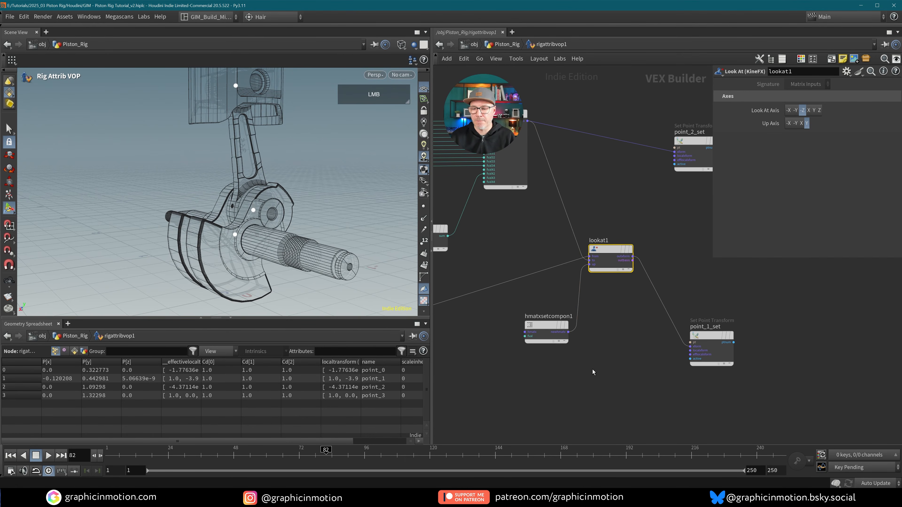
- Return to the Piston_Rig network and play the animation from the first frame in an enlarged, shaded viewport to check the rod
key(u)
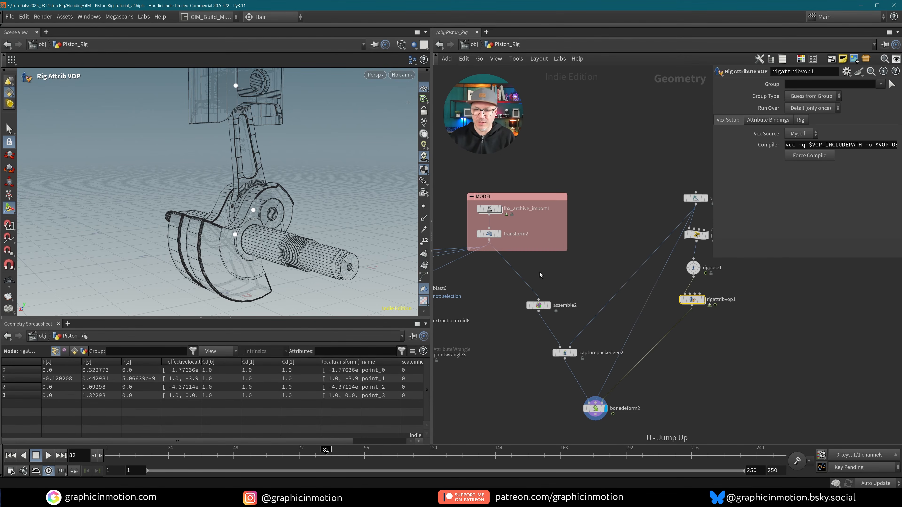
middle_drag(528, 274, 542, 258)
click(231, 319)
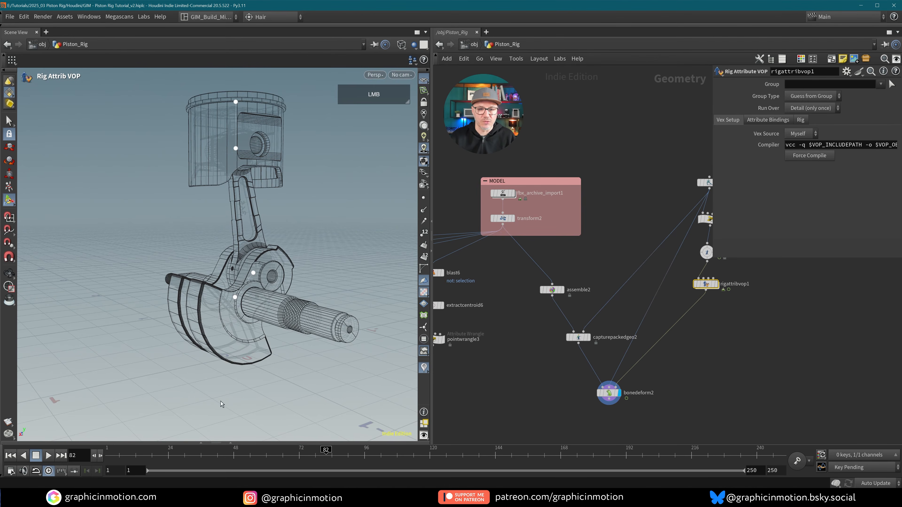
click(261, 295)
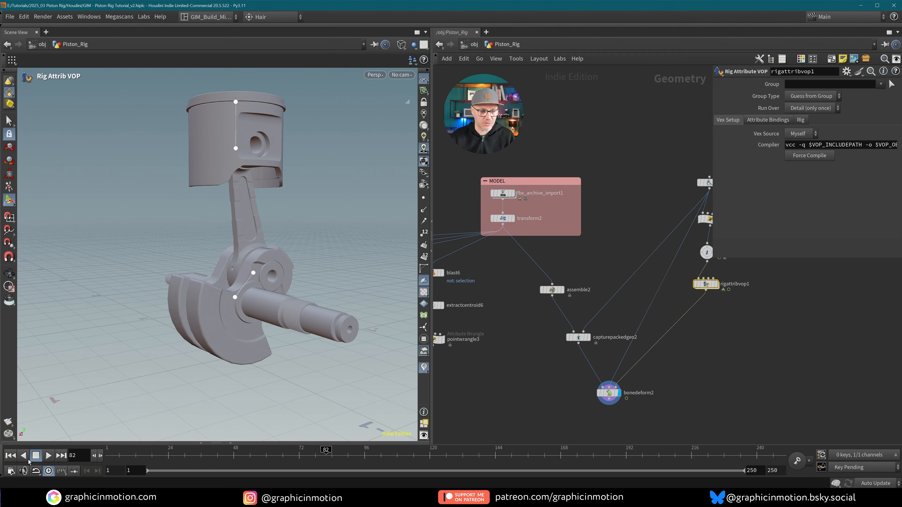
click(11, 456)
click(49, 455)
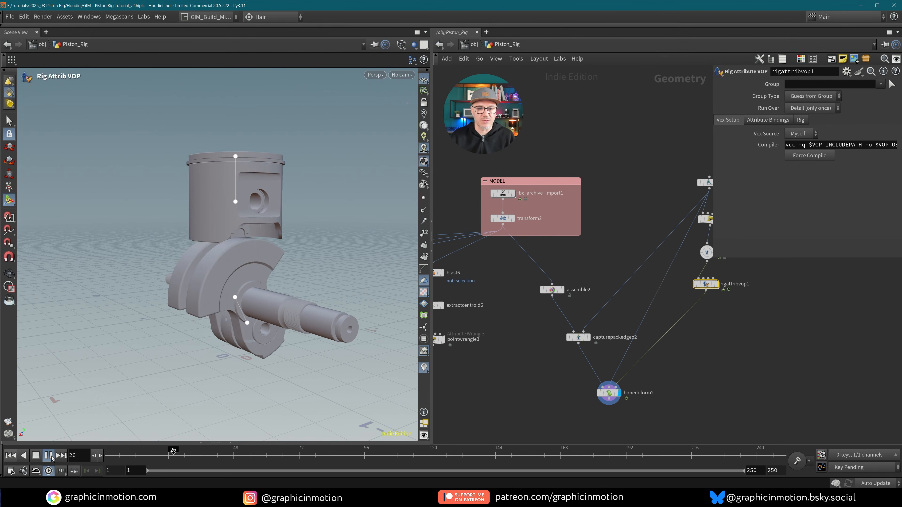
click(51, 457)
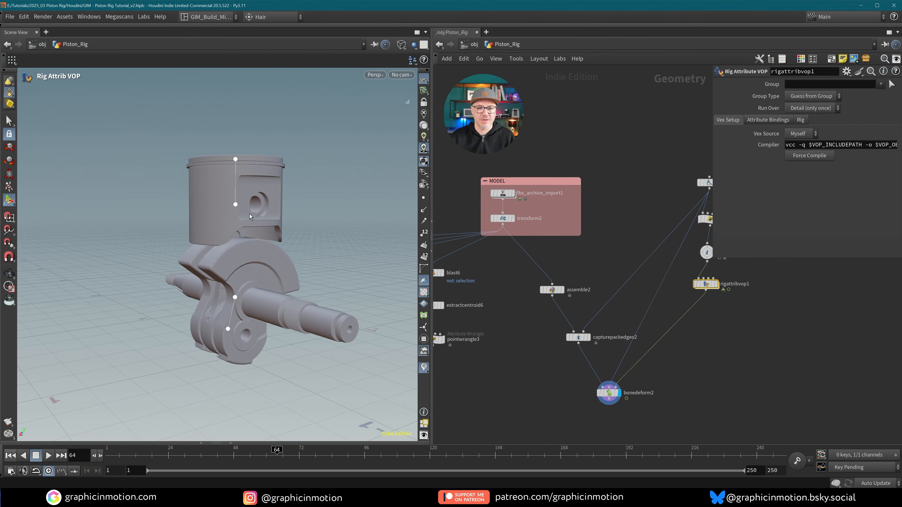
- Switch the viewport to the front view in wireframe, framed closely on the piston pin
click(375, 75)
mouse_move(391, 95)
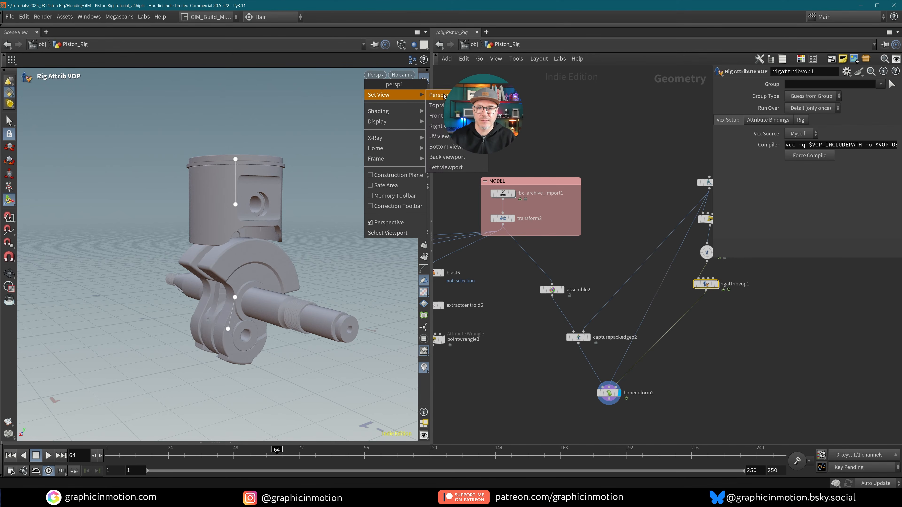
click(436, 116)
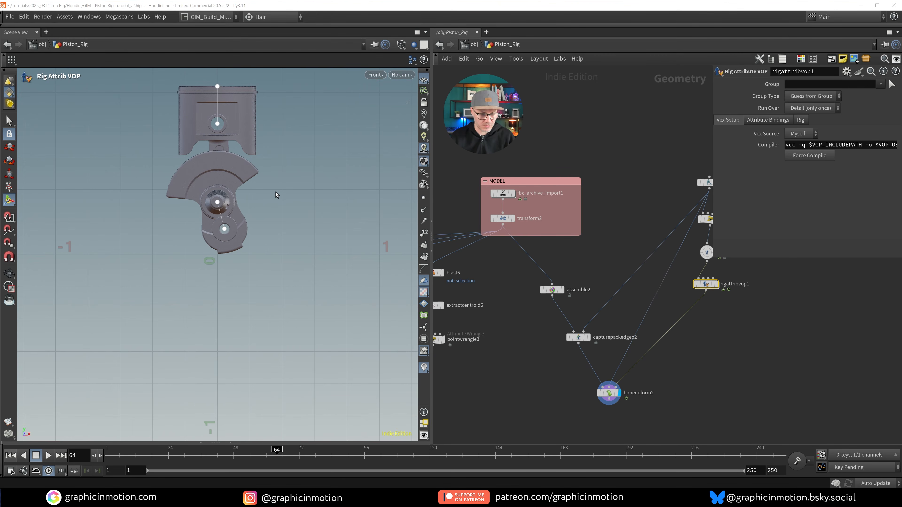
key(w)
alt+right_drag(236, 153, 244, 281)
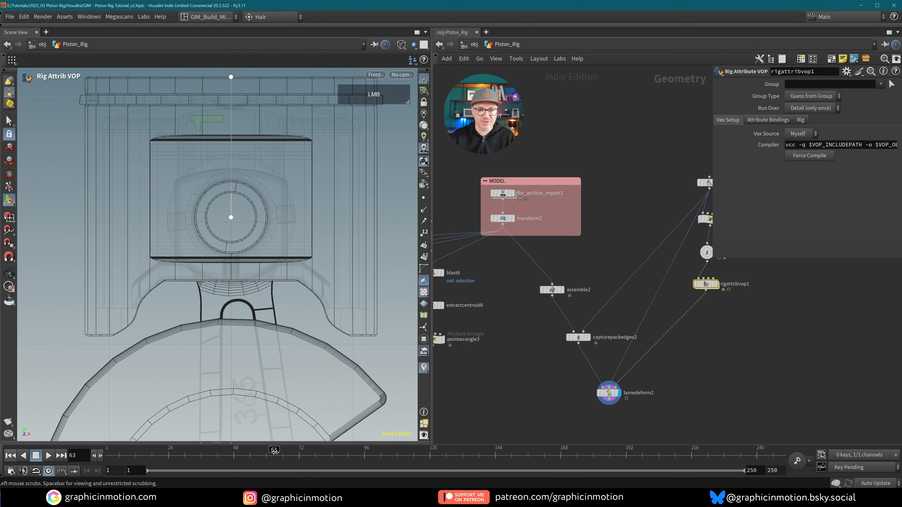
- Scrub the timeline through frames 17, 36 and 74, ending at 32, to examine how the rod's upper end follows the piston pin
drag(271, 452, 149, 451)
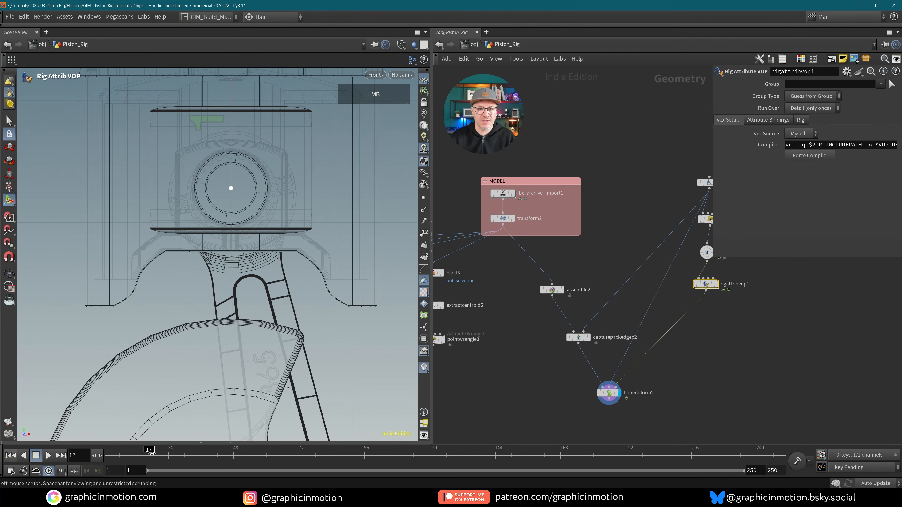
alt+right_drag(261, 153, 263, 172)
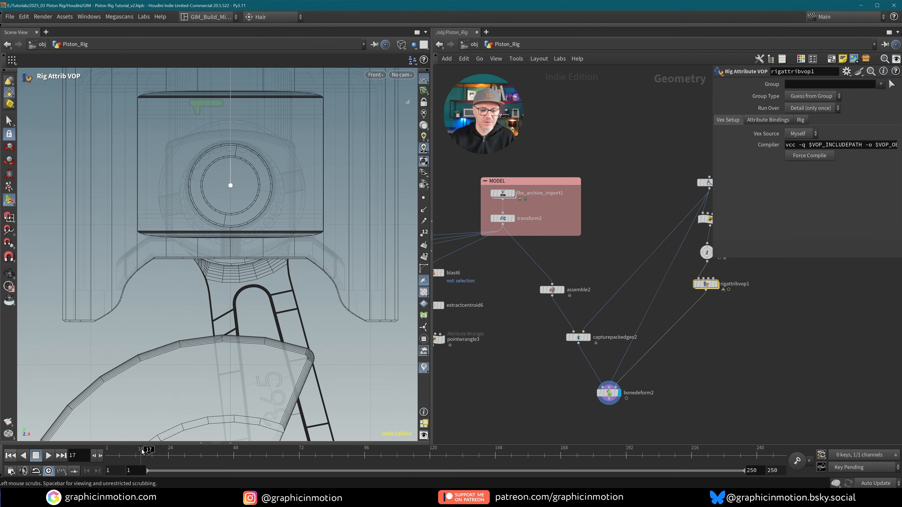
drag(151, 453, 200, 450)
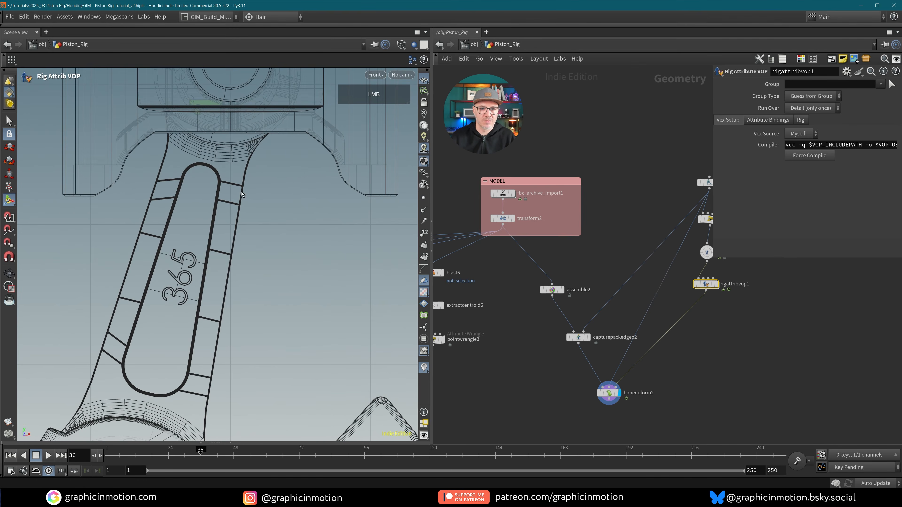
alt+middle_drag(262, 189, 262, 302)
drag(201, 451, 303, 451)
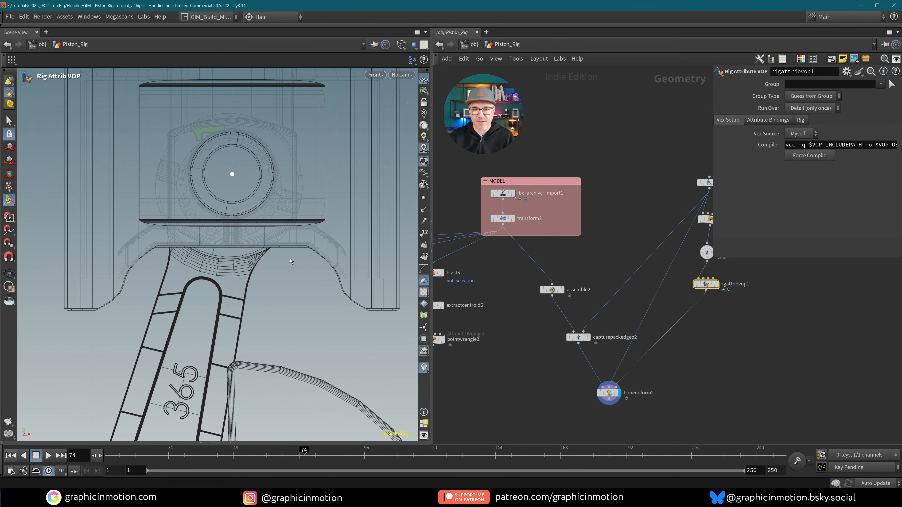
scroll(291, 261, down, 5)
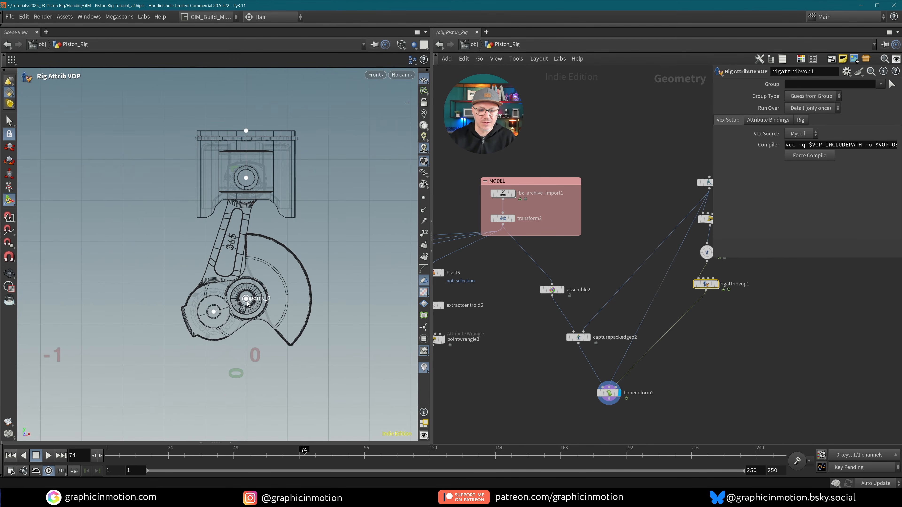
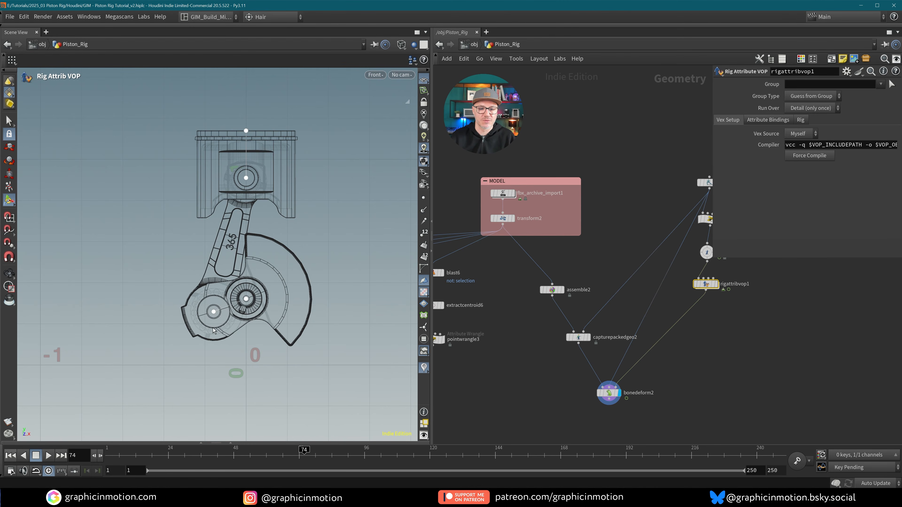
drag(303, 455, 189, 454)
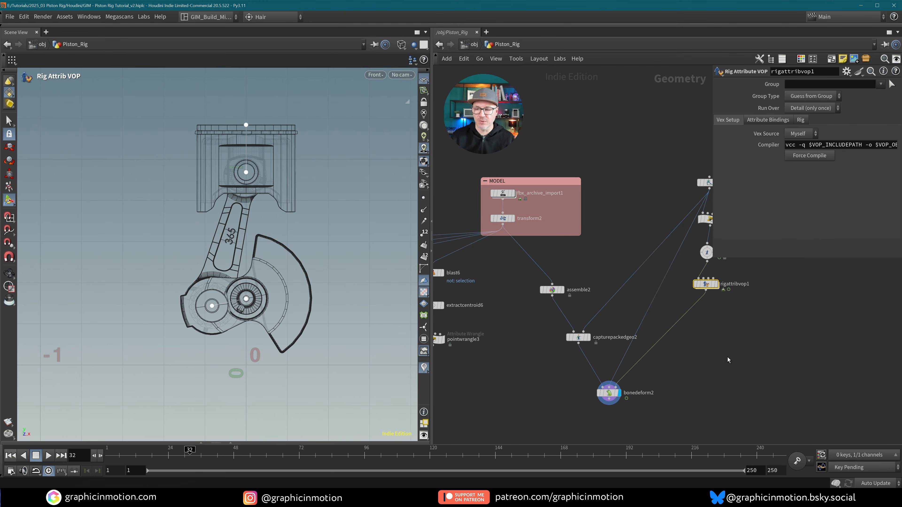
- Inside rigattribvop1, move floattohmatx1, lookat1, hmatxsetcompon1 and both point set nodes further away from add1 to make room
middle_drag(728, 360, 644, 367)
click(624, 294)
double_click(623, 294)
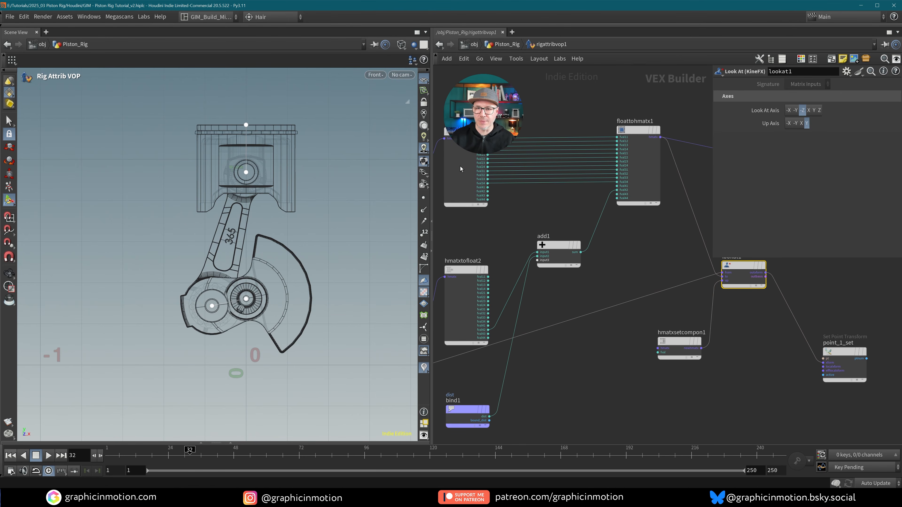
scroll(644, 297, down, 5)
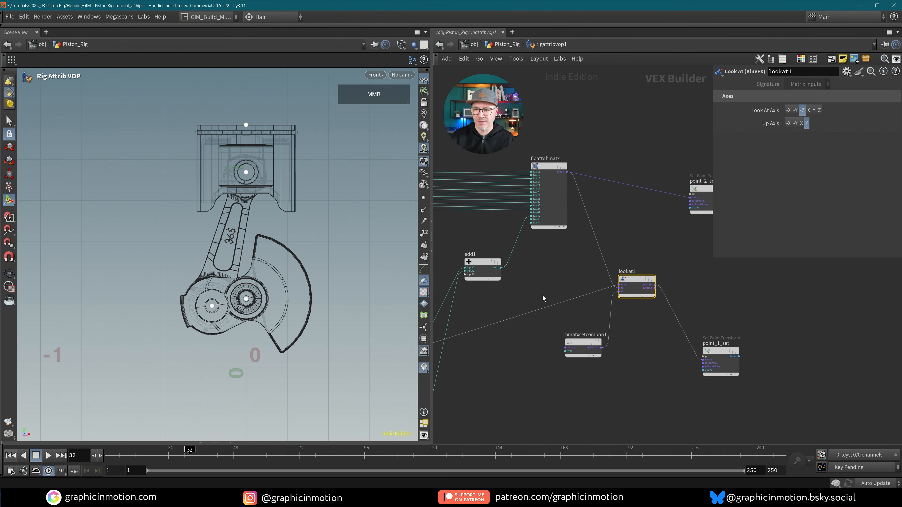
drag(553, 153, 685, 409)
drag(660, 224, 792, 257)
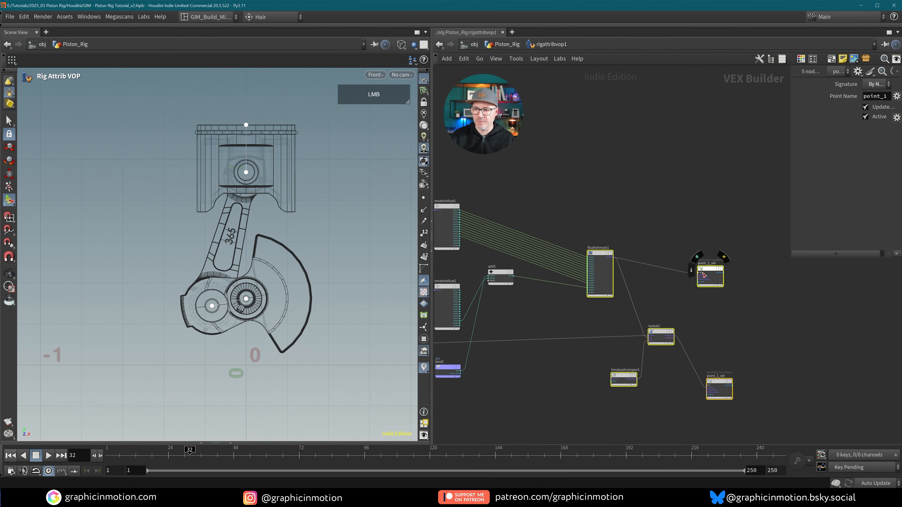
drag(708, 273, 764, 229)
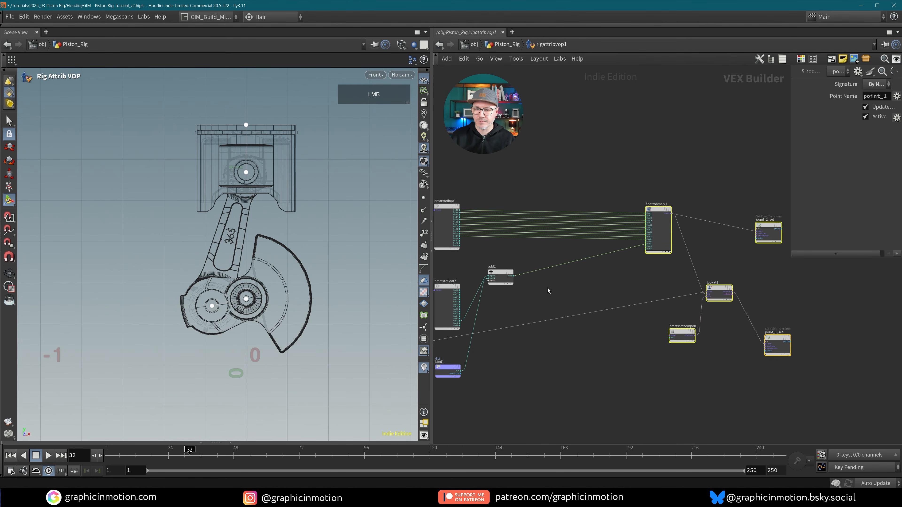
- Add a Distance node to the right of add1 in the VOP network
middle_drag(547, 289, 640, 276)
scroll(640, 275, up, 3)
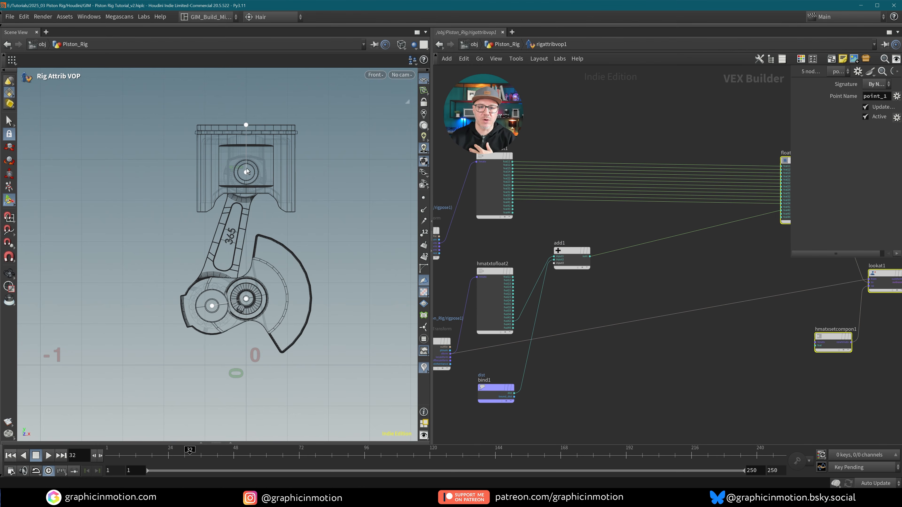
middle_drag(579, 374, 601, 375)
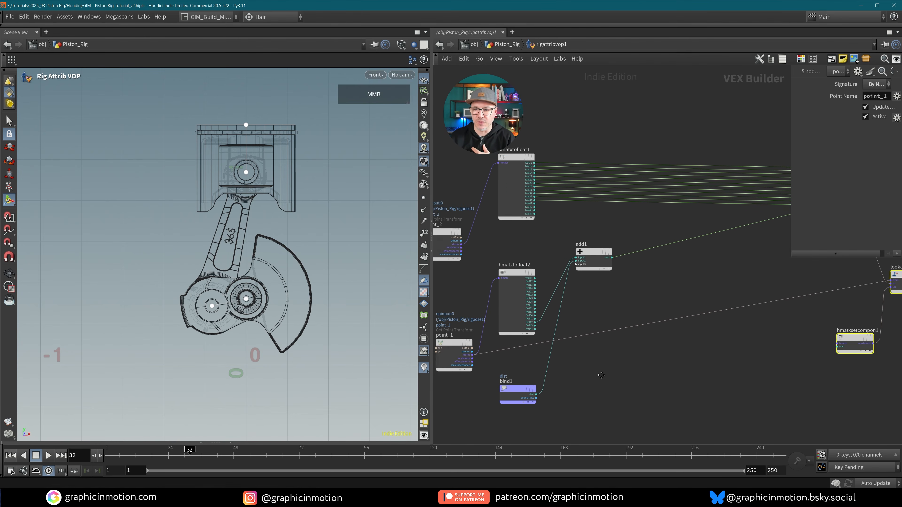
middle_drag(666, 285, 675, 301)
middle_drag(593, 372, 596, 372)
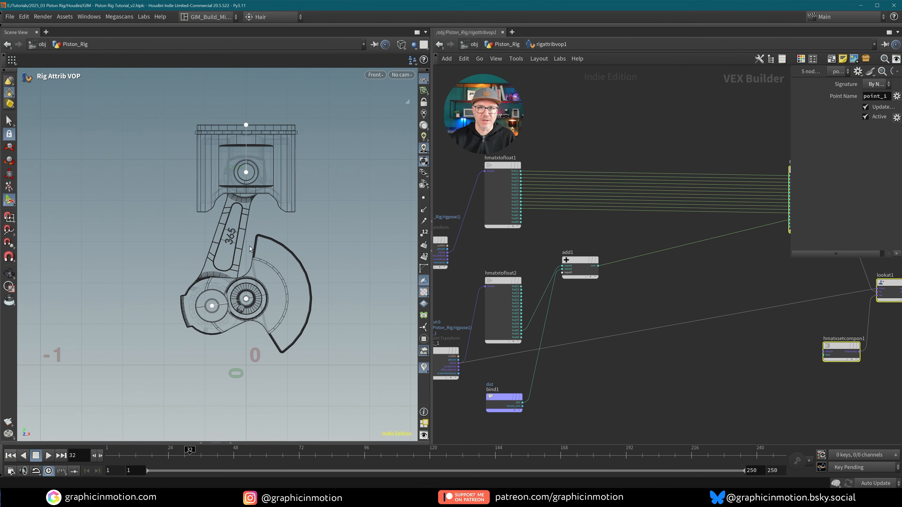
middle_drag(607, 309, 598, 283)
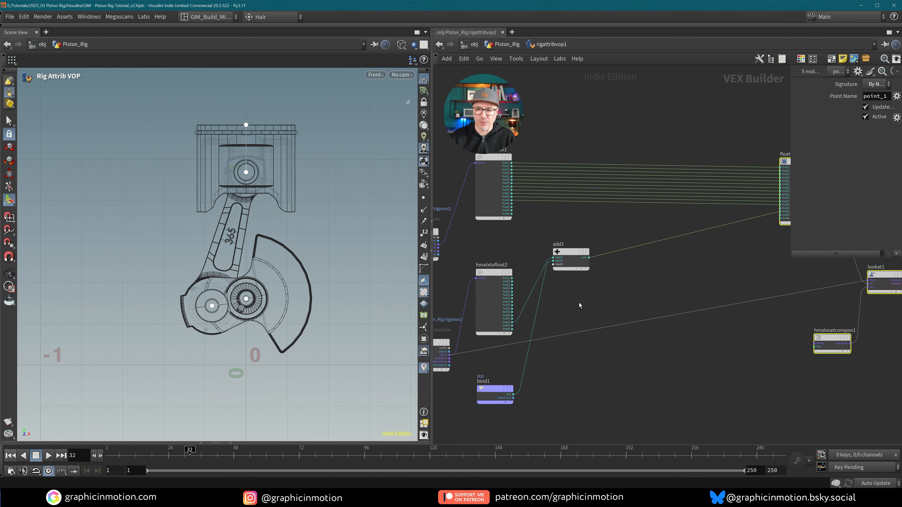
key(Tab)
text(dist)
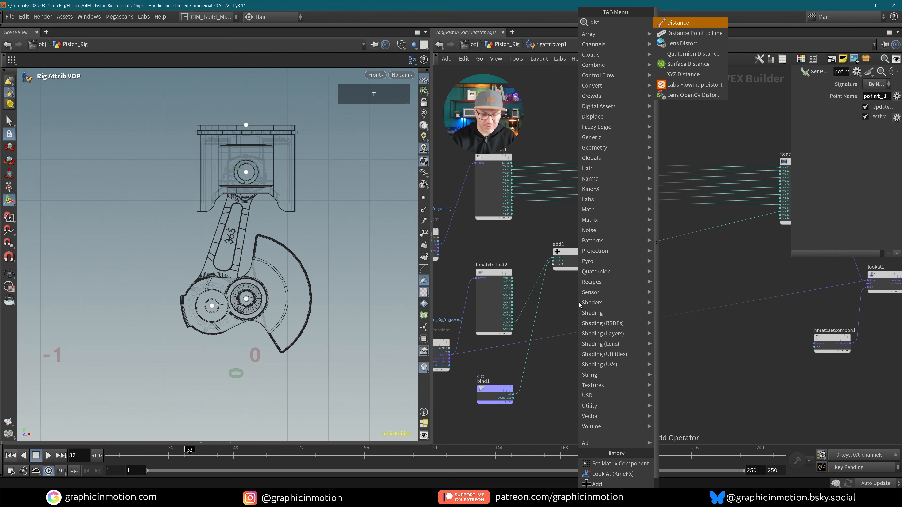
click(674, 23)
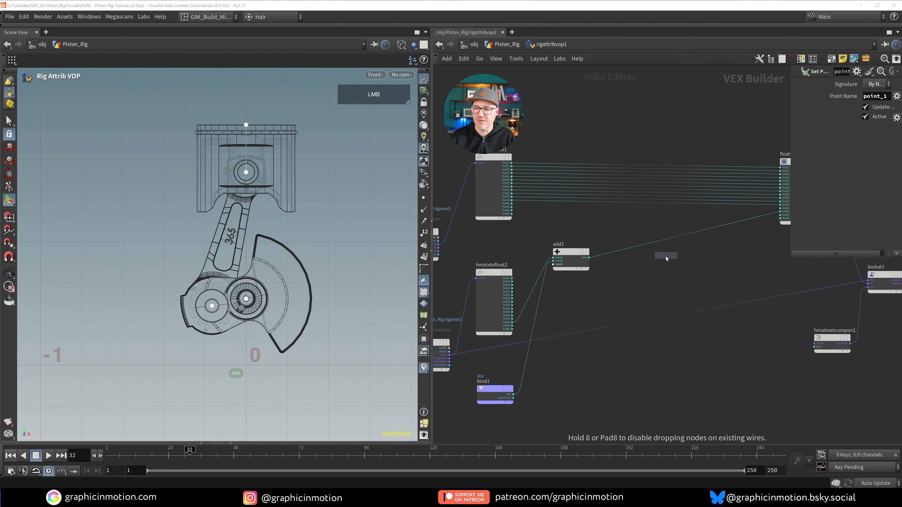
click(594, 304)
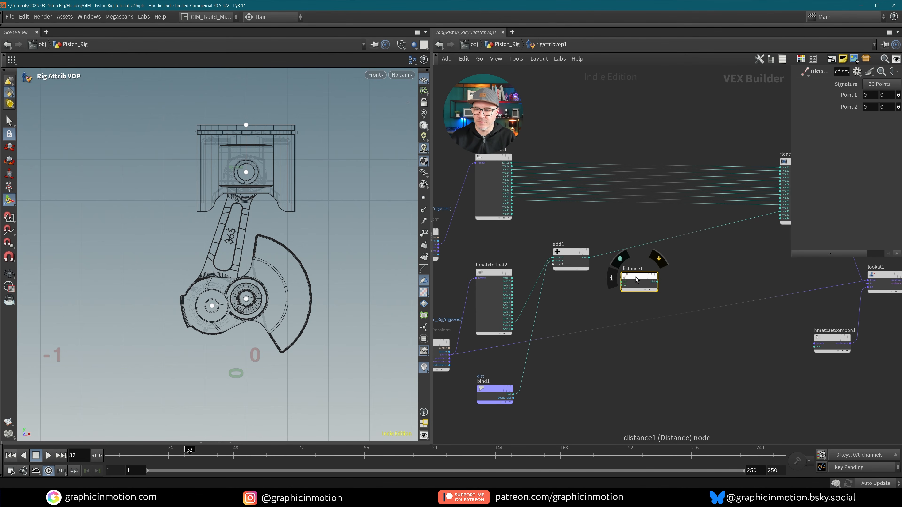
middle_drag(635, 280, 637, 253)
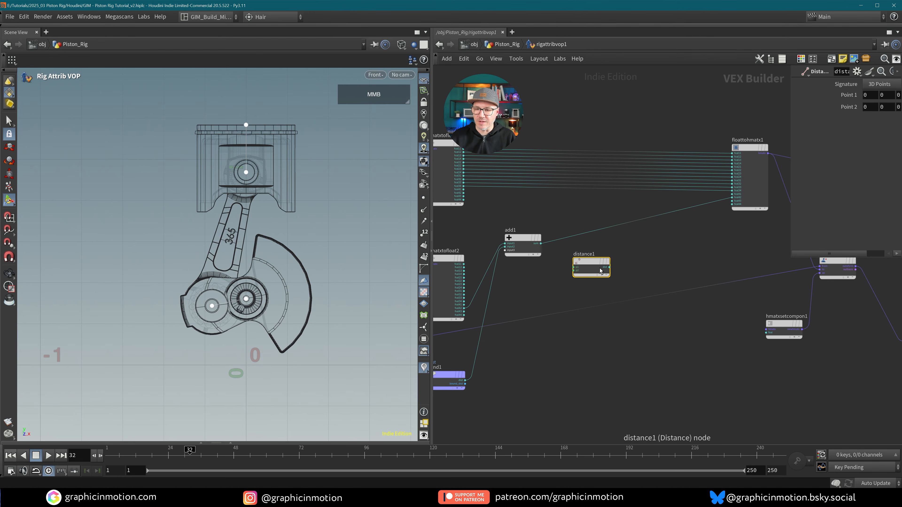
drag(600, 268, 613, 263)
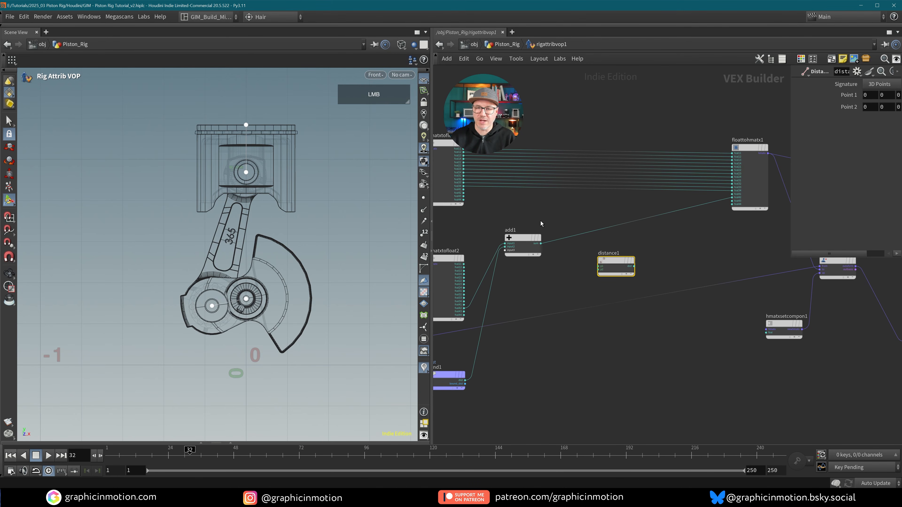
- Add a Float to Vector node above and to the right of add1, below the hmatxtofloat1 wires
middle_drag(541, 224, 579, 223)
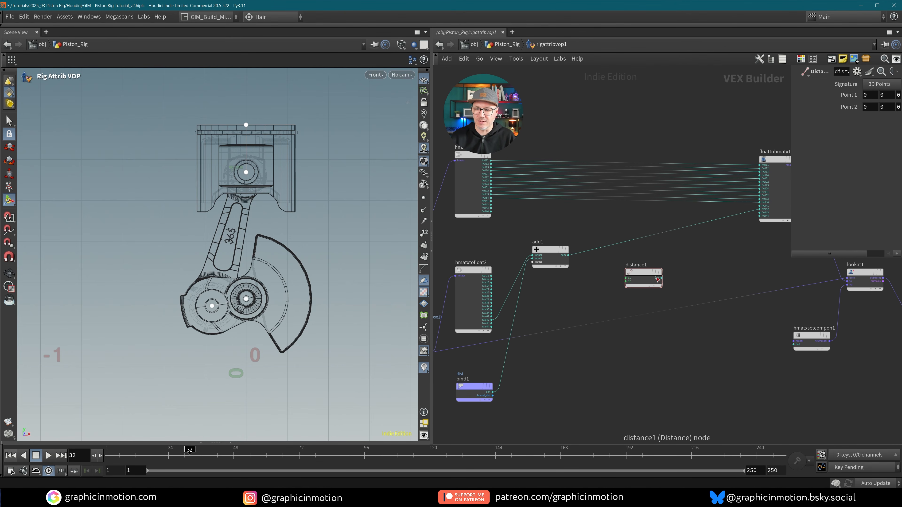
key(Tab)
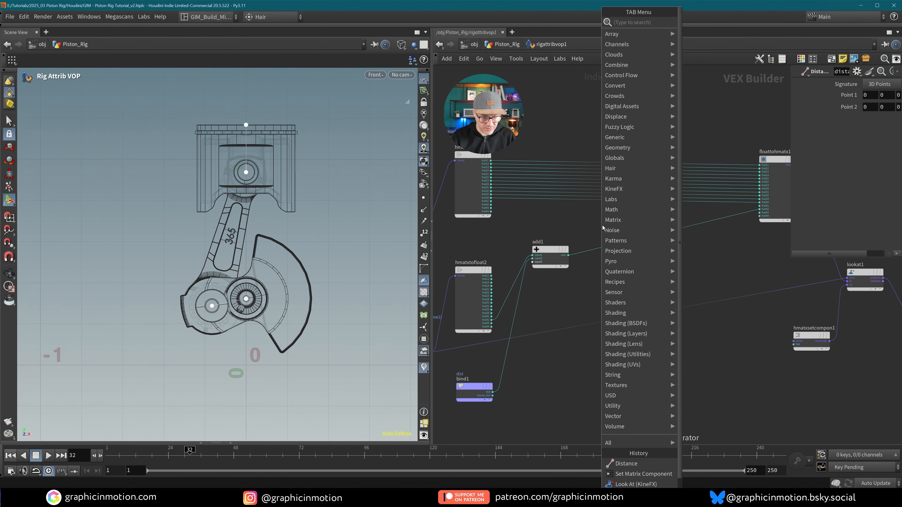
text(flo to v)
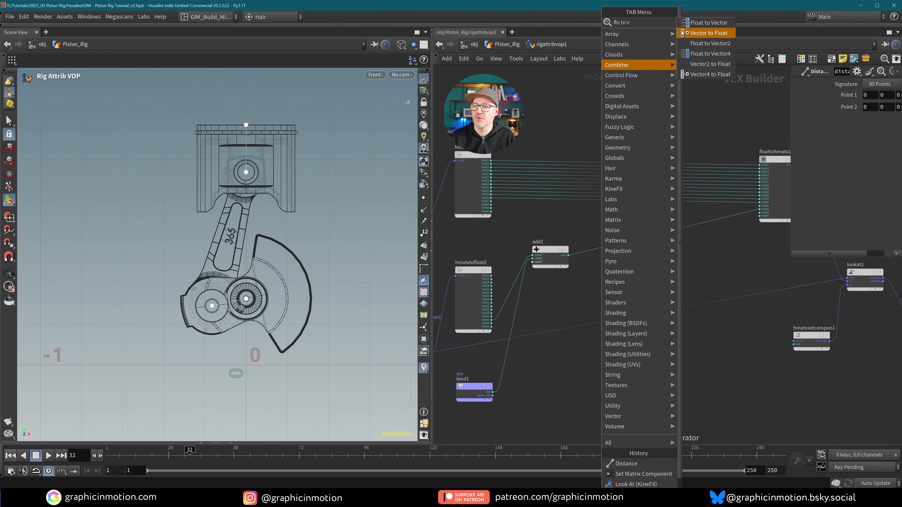
click(694, 22)
click(591, 215)
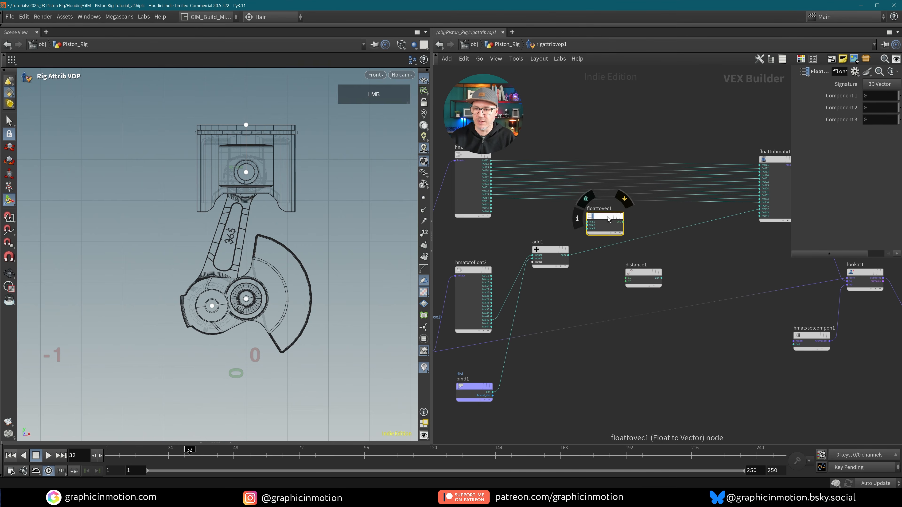
drag(591, 215, 596, 215)
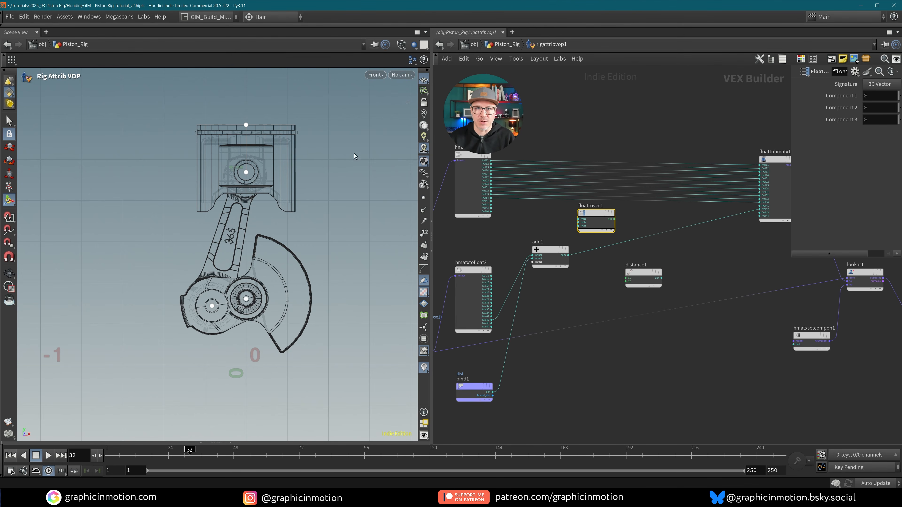
- Wire hmatxtofloat1's row 4 columns 1 and 3 into floattovec1's components 1 and 3, and add1's sum into component 2
middle_drag(449, 226, 501, 224)
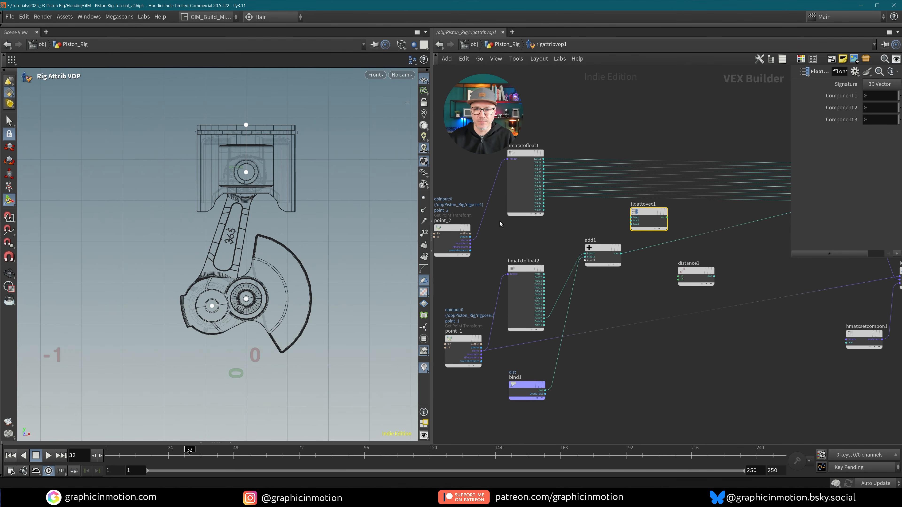
click(546, 203)
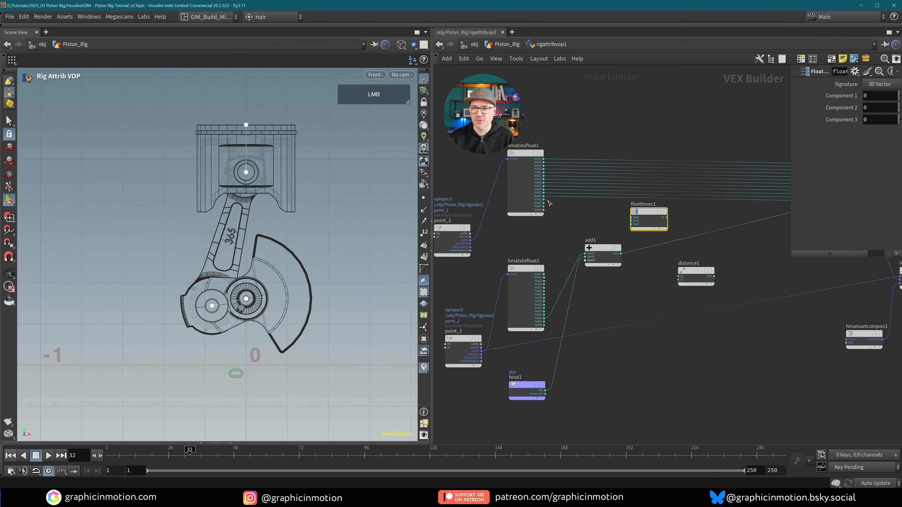
drag(549, 203, 589, 219)
click(630, 217)
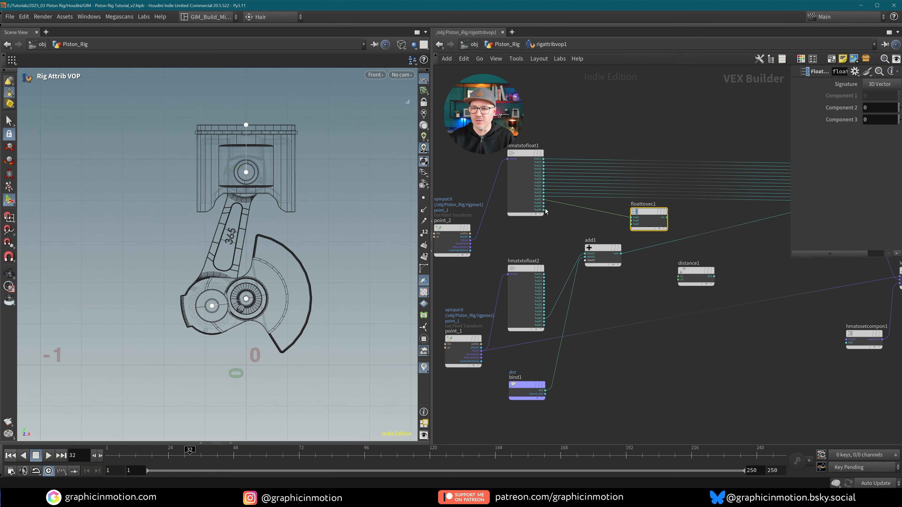
drag(544, 206, 614, 229)
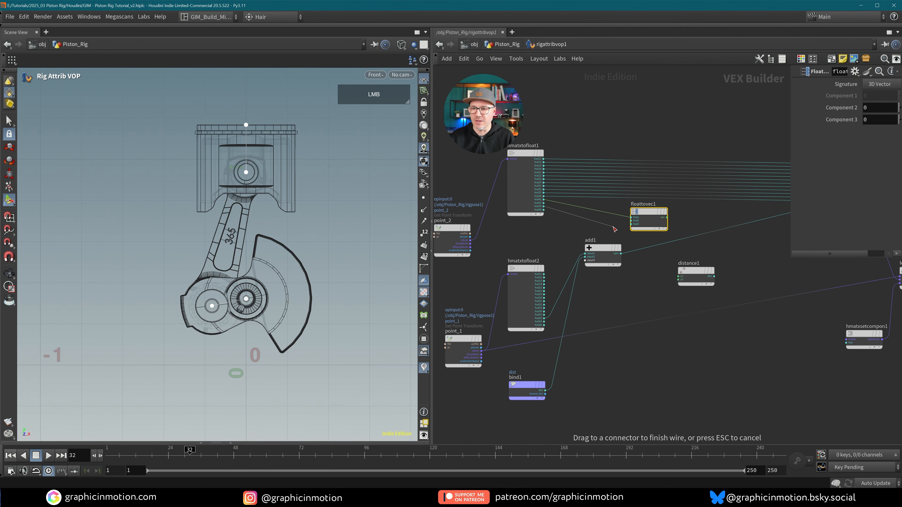
click(632, 226)
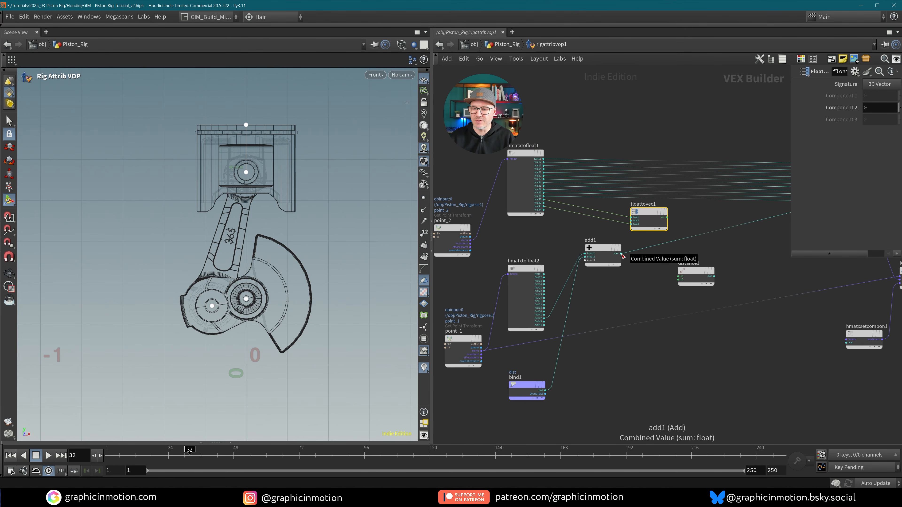
drag(621, 254, 653, 220)
click(630, 220)
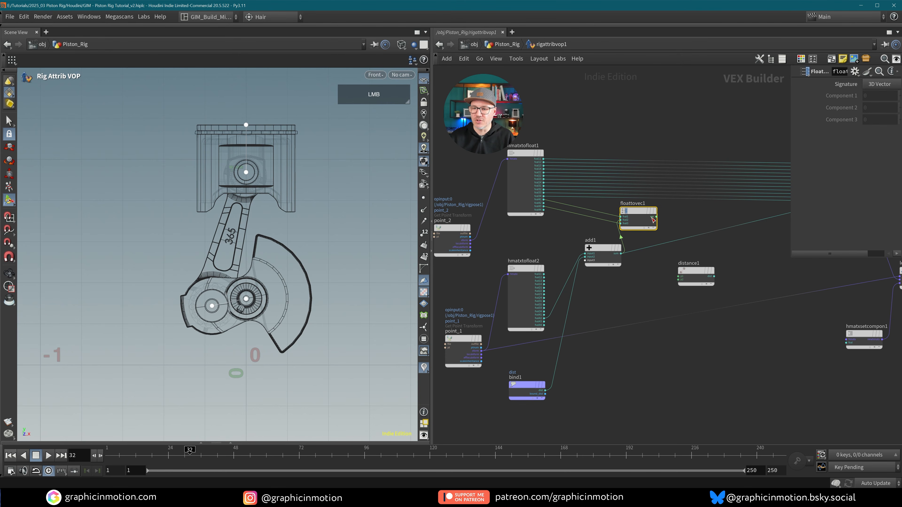
- Connect floattovec1's output to distance1's first point input and shift distance1 slightly further from it
middle_drag(700, 221, 666, 203)
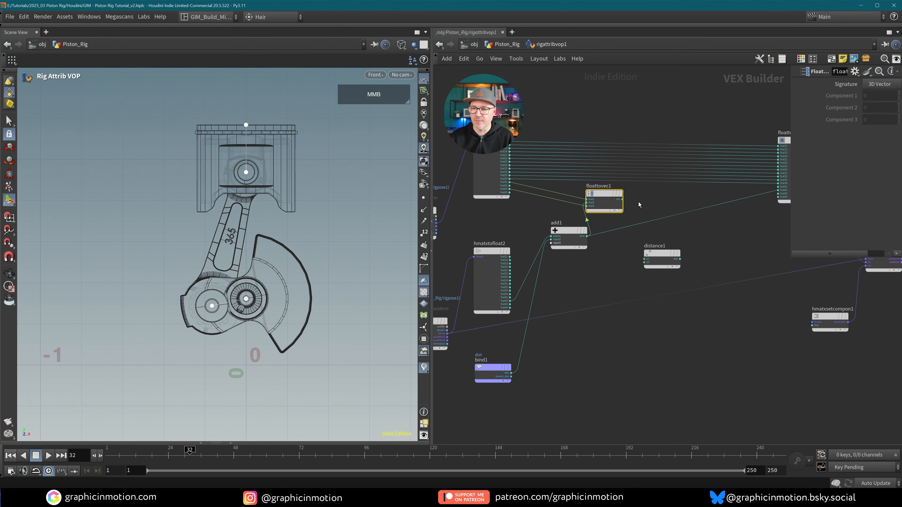
drag(622, 200, 644, 259)
drag(659, 255, 677, 251)
- Duplicate floattovec1 below add1 and wire hmatxtofloat2's row 4 columns 1, 2 and 3 into the copy's three components
alt+drag(609, 201, 607, 269)
key(y)
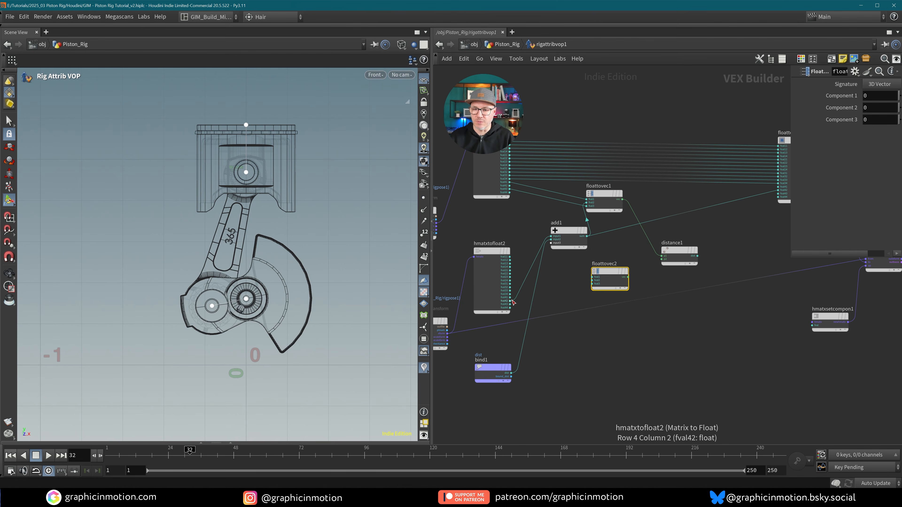
drag(510, 301, 592, 280)
drag(510, 304, 589, 284)
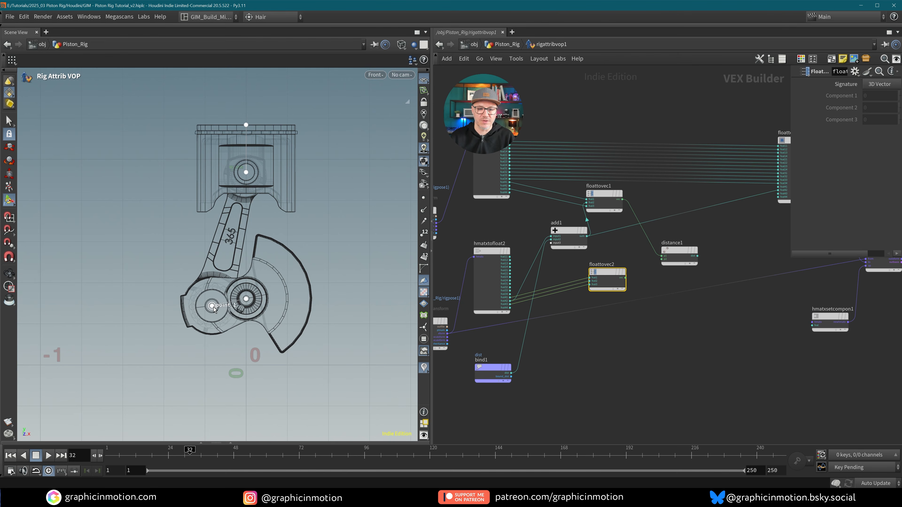
- Connect floattovec2's output to distance1's second point input and tidy the positions of floattovec2, bind1 and distance1
drag(625, 278, 666, 255)
drag(610, 273, 603, 276)
drag(492, 368, 517, 363)
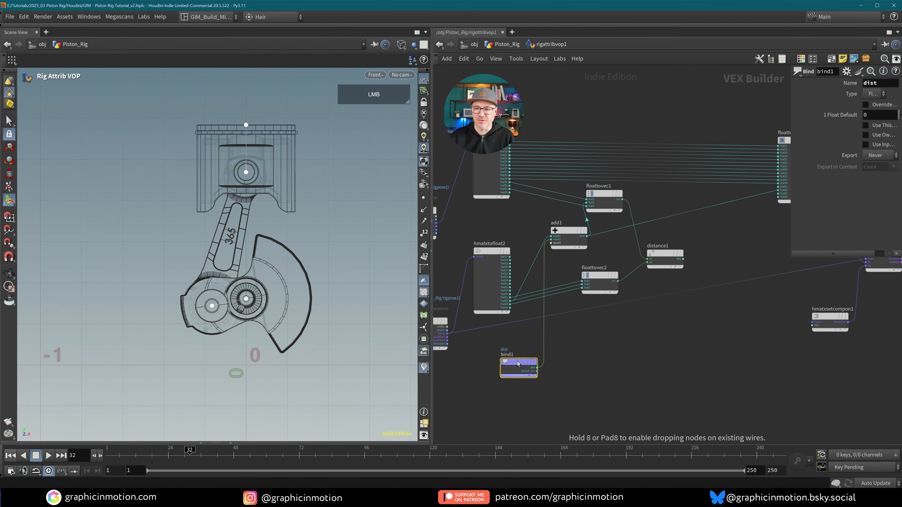
drag(665, 259, 658, 259)
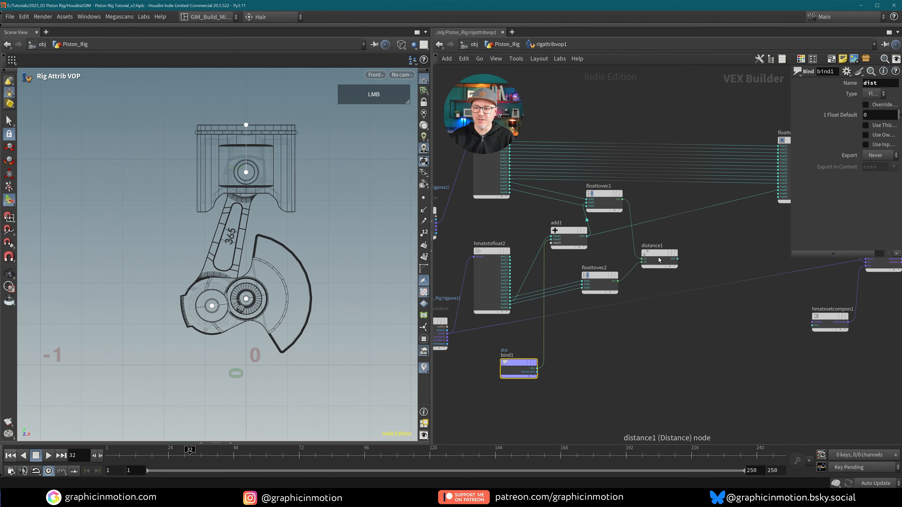
- Add a Subtract node to the right of distance1 and feed it distance1's output and bind1's dist
middle_drag(523, 368, 457, 355)
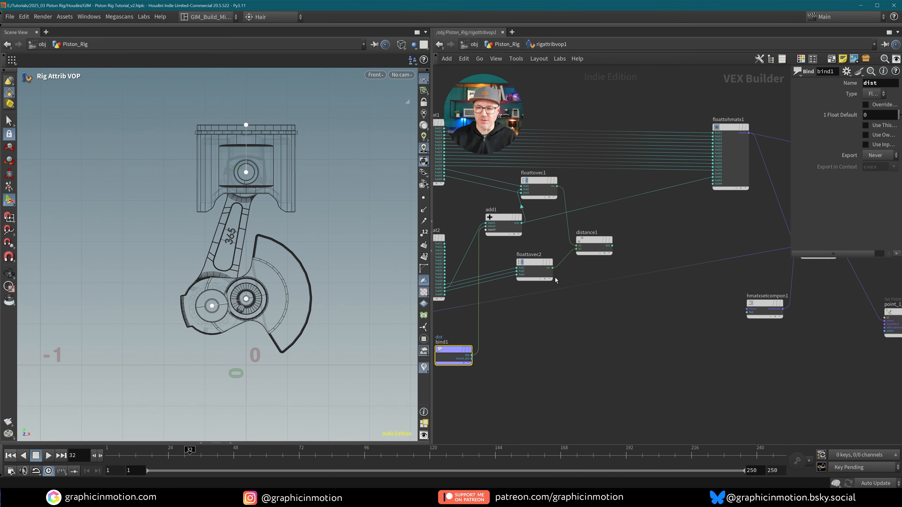
key(Tab)
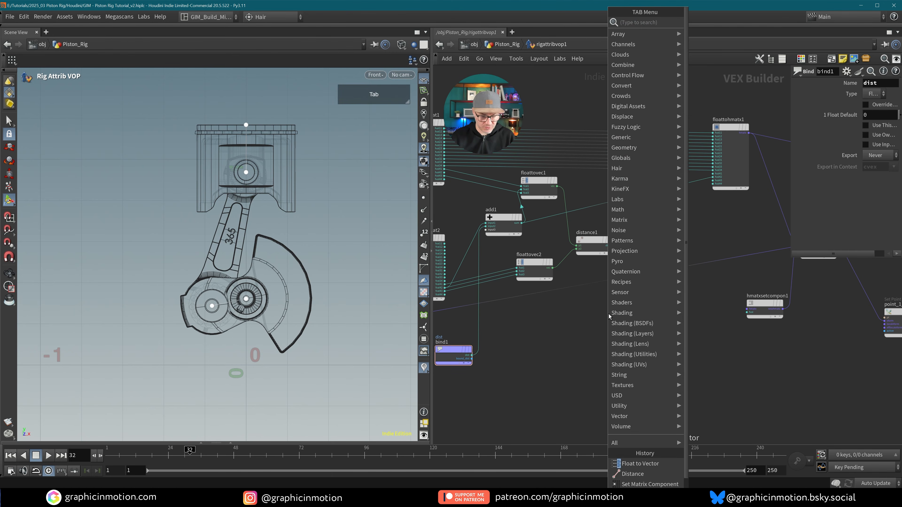
text(sub)
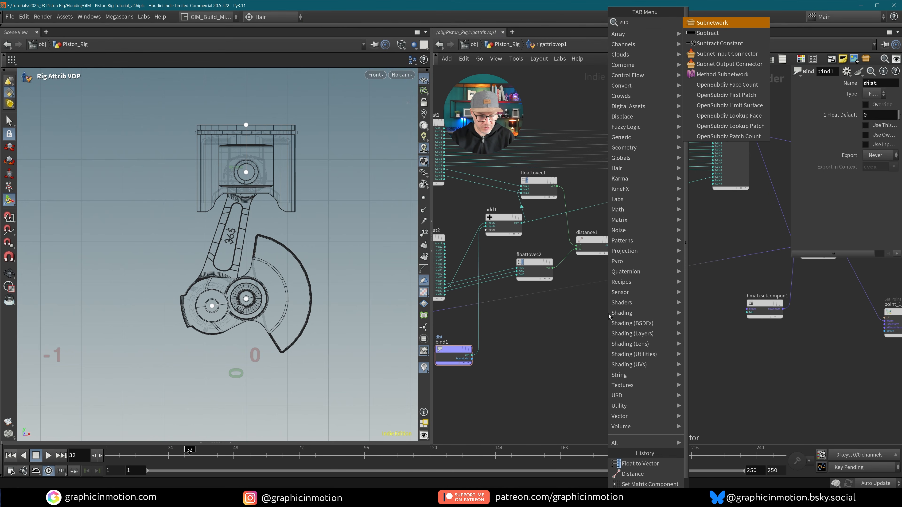
text(tr)
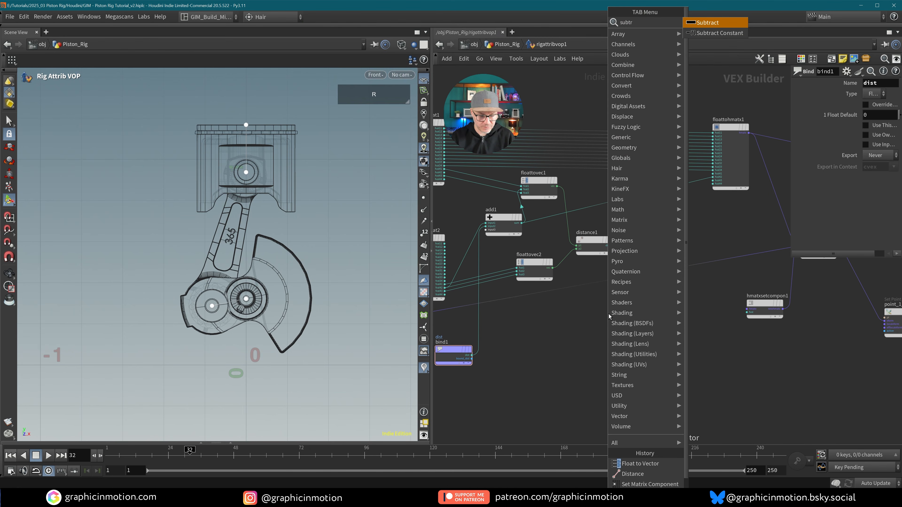
click(706, 22)
click(653, 246)
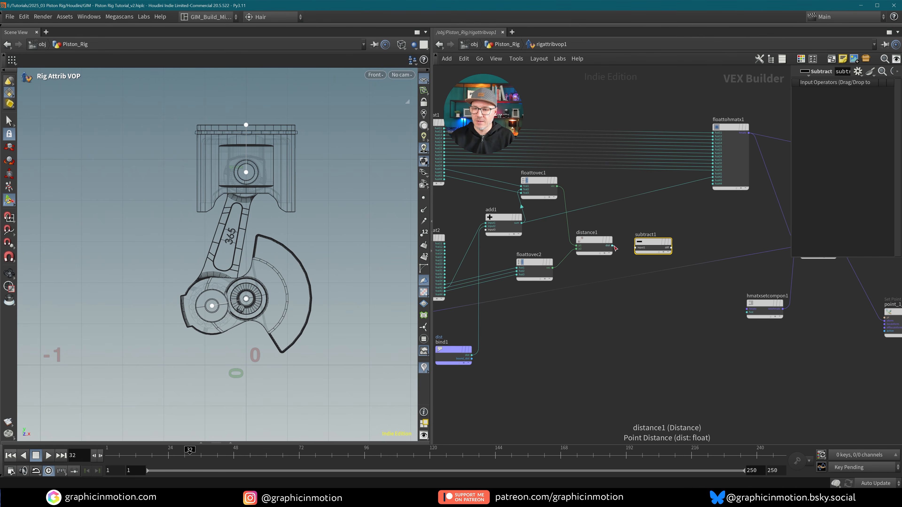
drag(613, 246, 636, 248)
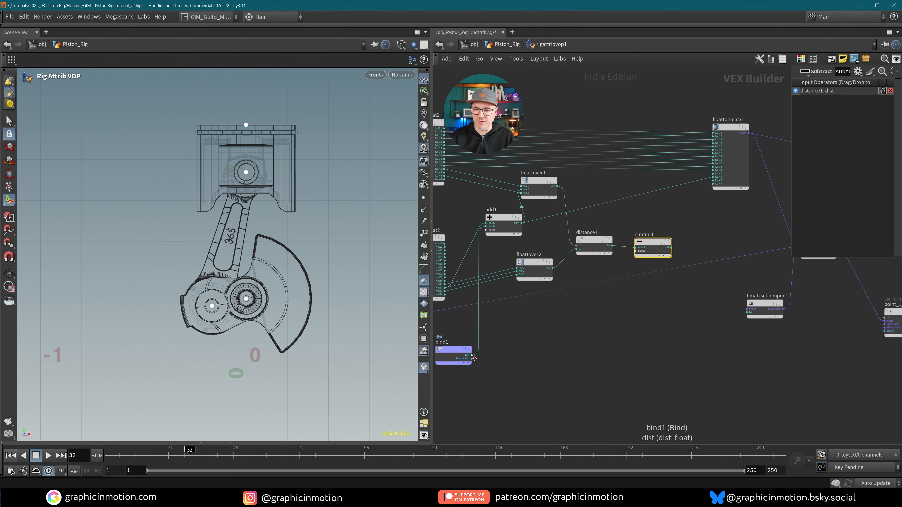
drag(472, 355, 635, 250)
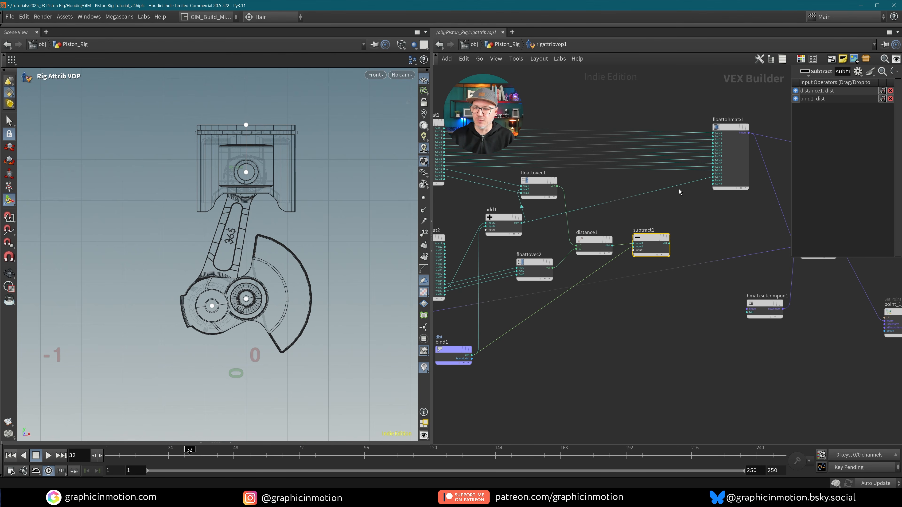
- Insert an Add node into the wire between add1 and floattohmatx1 and connect subtract1's output as its second input
click(609, 215)
key(Tab)
text(add)
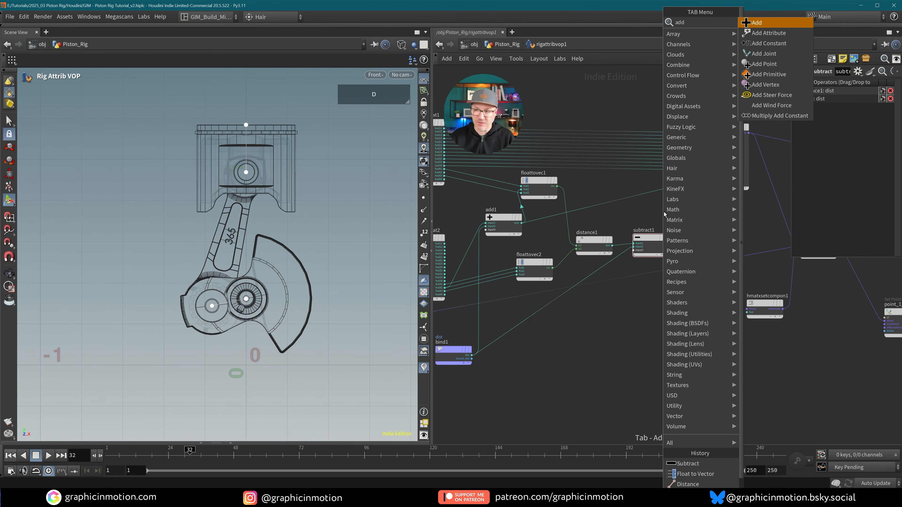
key(Return)
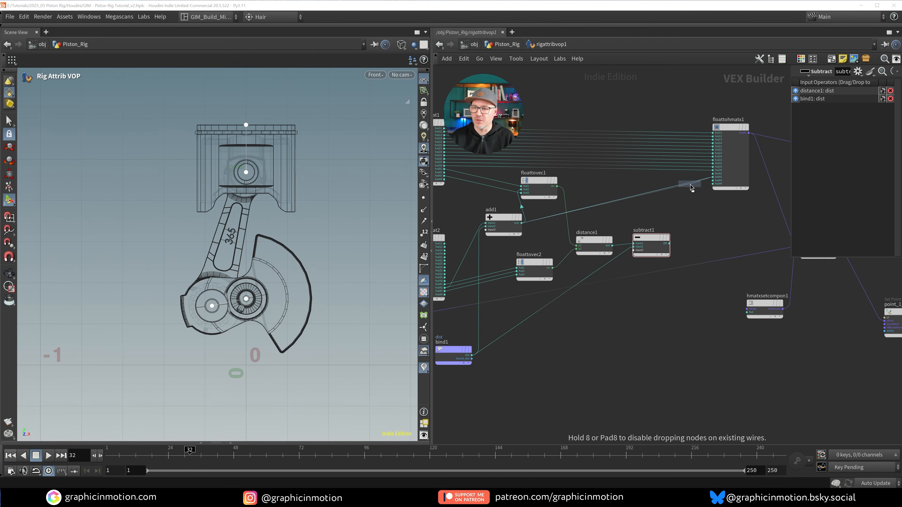
click(690, 189)
drag(670, 244, 674, 205)
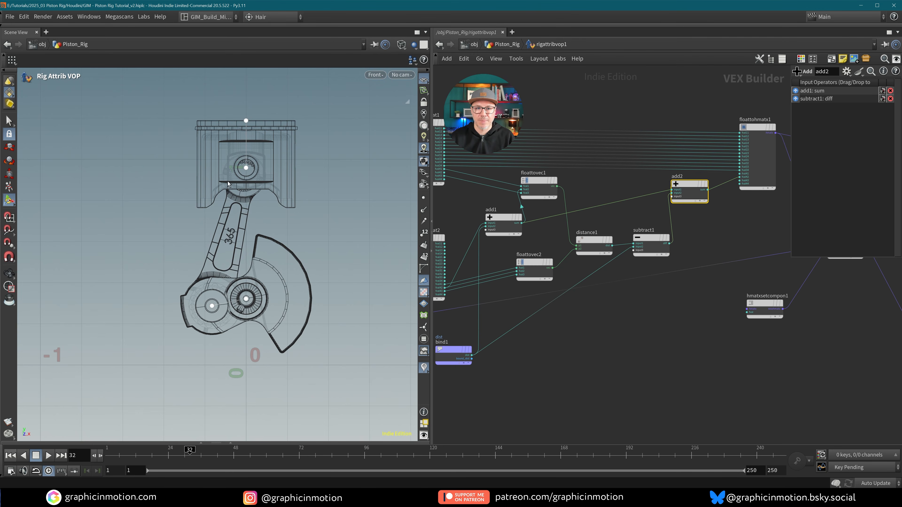
- Check the piston at frame 37 and swap subtract1's inputs so distance1 is subtracted from bind1's dist
mouse_move(200, 449)
mouse_down()
mouse_move(110, 454)
mouse_move(205, 454)
mouse_up()
mouse_move(685, 232)
middle_down()
mouse_move(667, 231)
mouse_move(671, 221)
middle_up()
click(598, 235)
drag(598, 236, 556, 298)
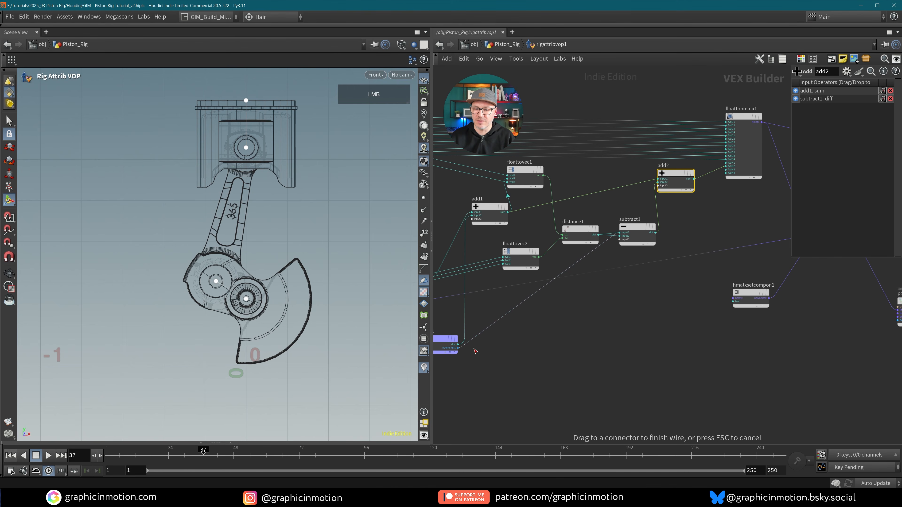
drag(464, 348, 458, 344)
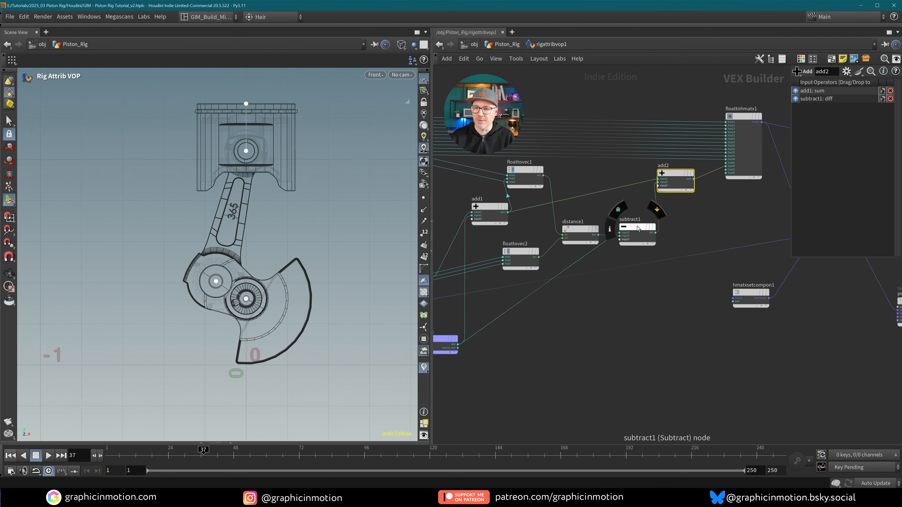
drag(638, 227, 638, 227)
- Scrub the timeline through frames 22, 1 and 47 to examine up close how the rod stays aligned with the piston pin
middle_drag(508, 328, 554, 310)
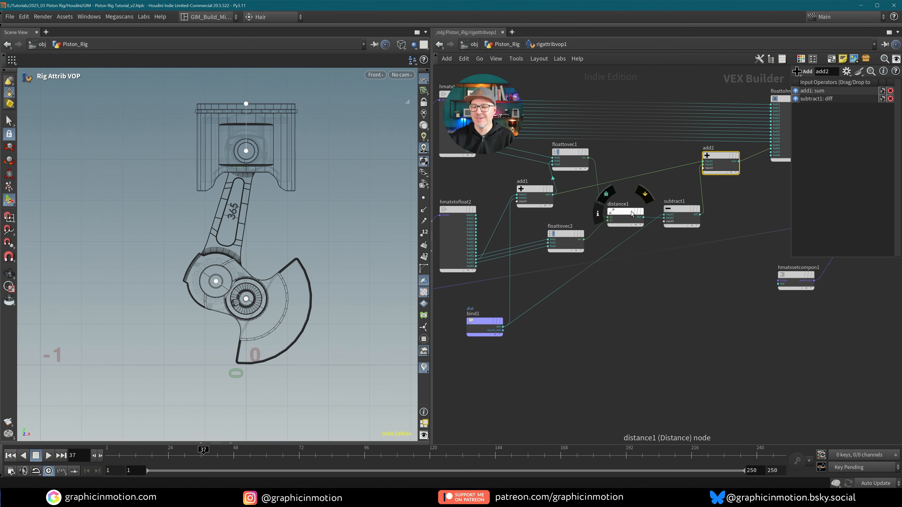
middle_drag(605, 338, 550, 387)
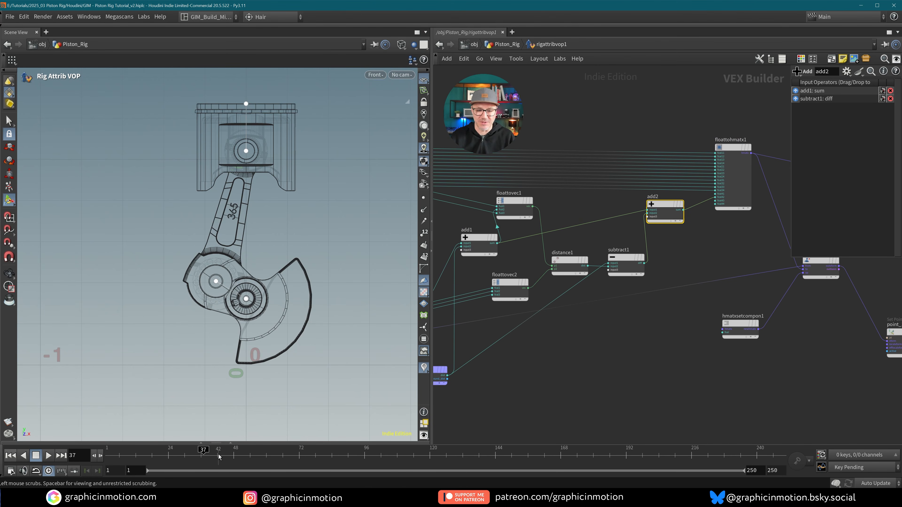
drag(203, 451, 162, 455)
alt+right_drag(265, 206, 234, 210)
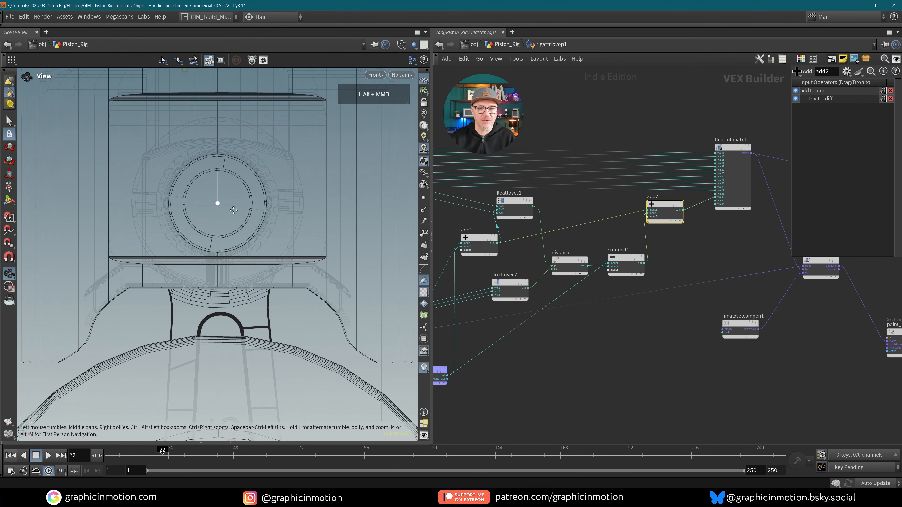
alt+middle_drag(233, 209, 263, 212)
drag(165, 450, 106, 451)
alt+middle_drag(288, 218, 275, 428)
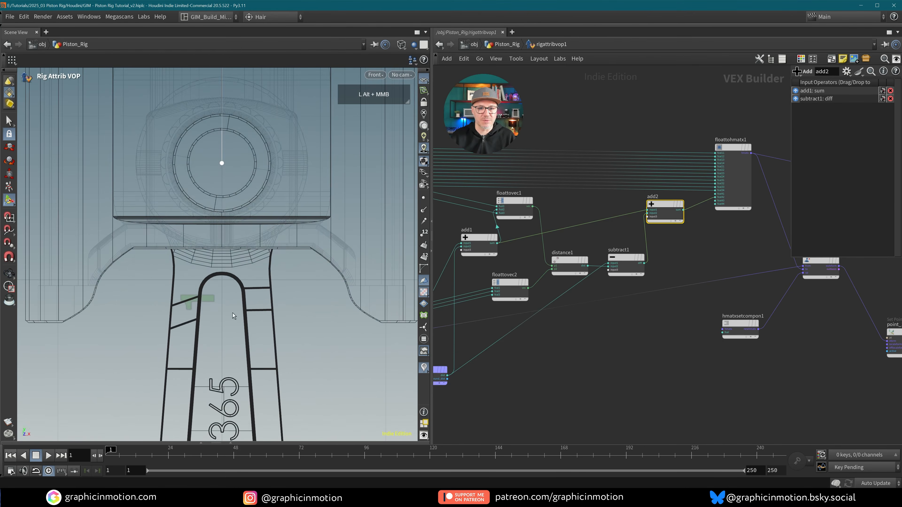
drag(109, 452, 231, 447)
click(648, 369)
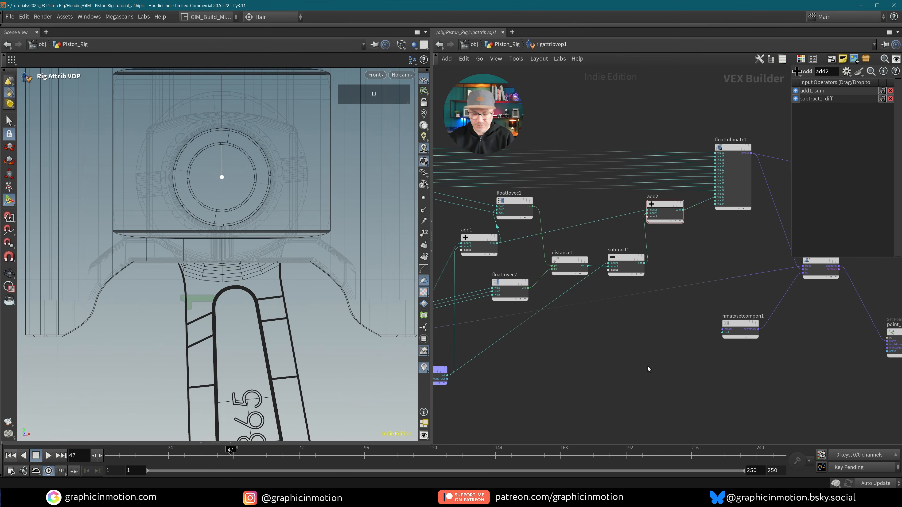
- Return to frame 1, switch the viewport to the perspective view, and go back up to the Piston_Rig network
key(Up)
click(374, 75)
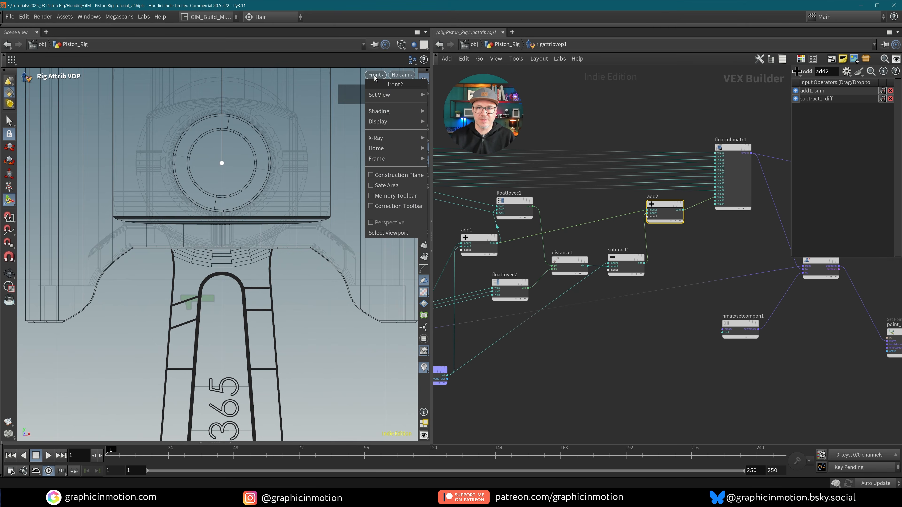
mouse_move(392, 93)
click(444, 93)
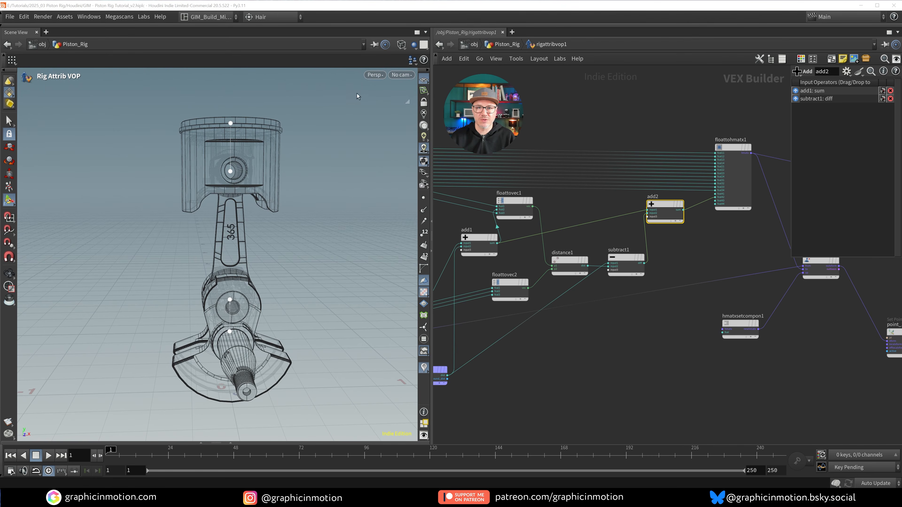
click(595, 355)
key(u)
middle_drag(625, 367, 653, 372)
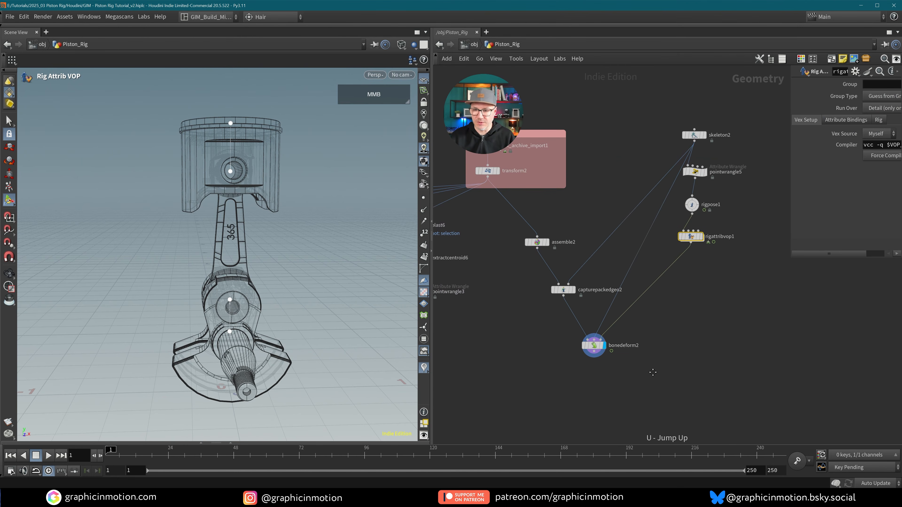
- Display the piston assembly shaded from an angled view and play the animation, stopping at frame 81
alt+drag(318, 226, 274, 225)
key(w)
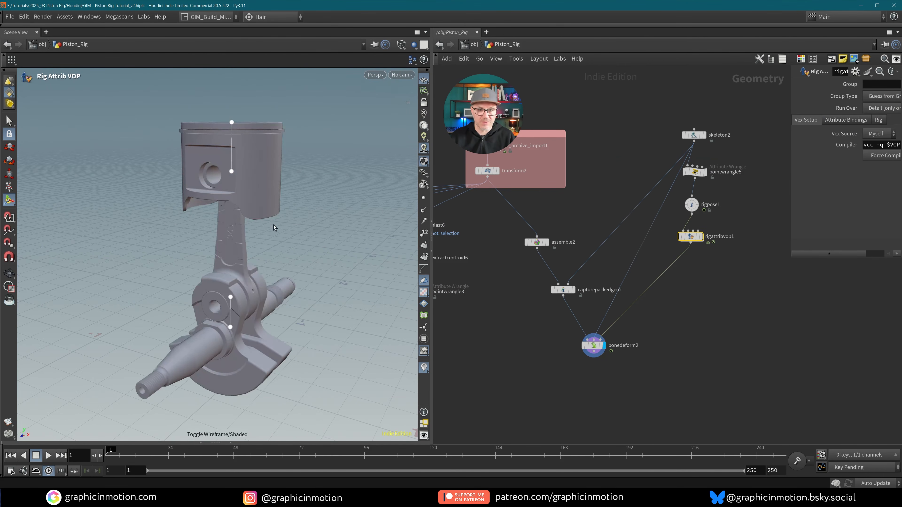
alt+drag(234, 265, 244, 246)
key(Return)
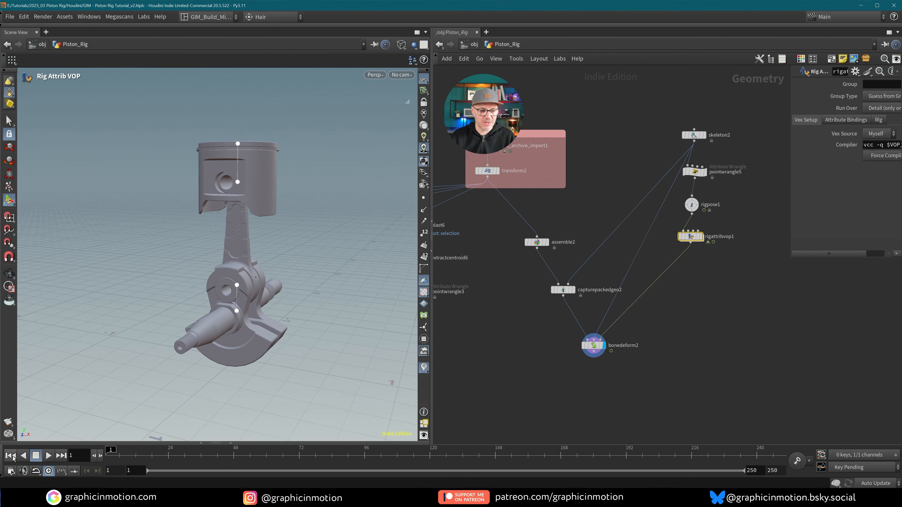
click(49, 456)
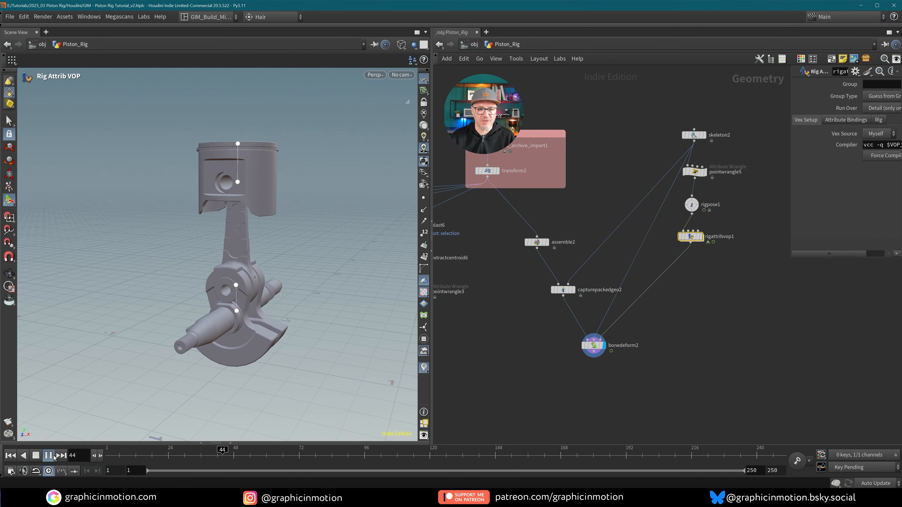
click(49, 455)
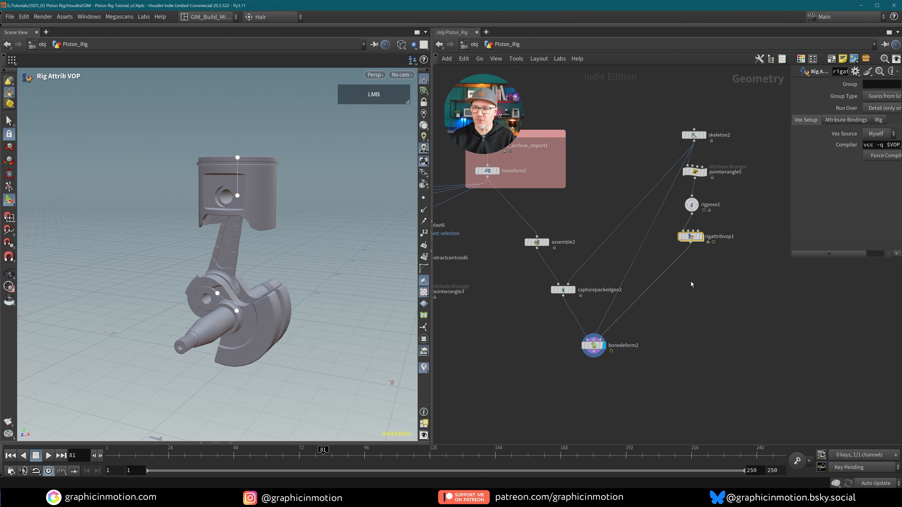
click(692, 205)
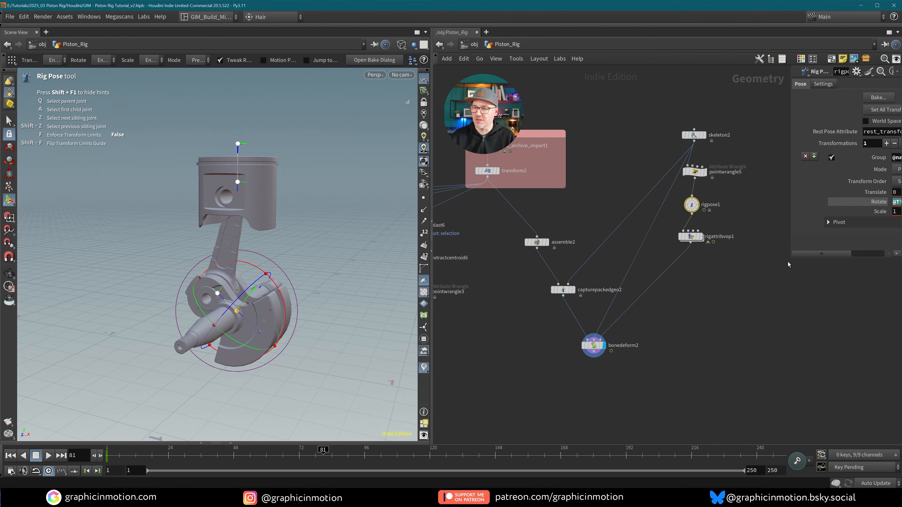
drag(786, 262, 649, 326)
double_click(781, 202)
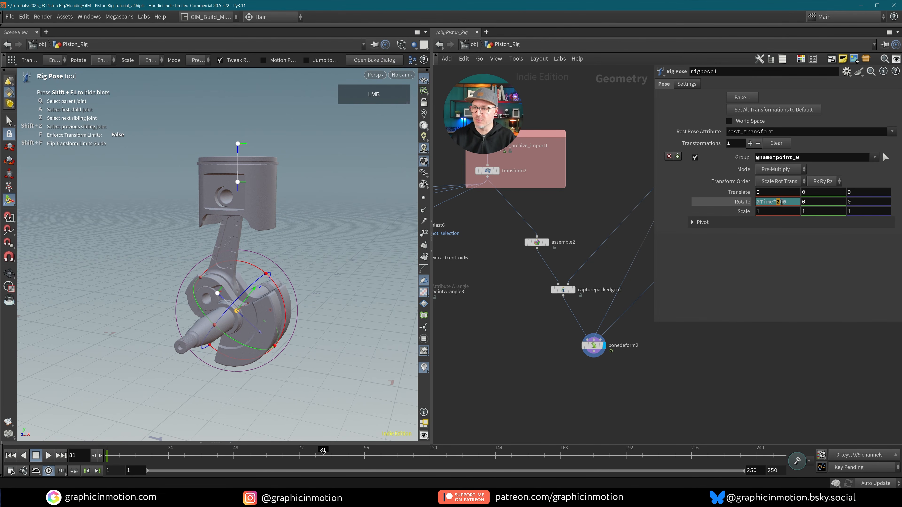
text(5)
key(Return)
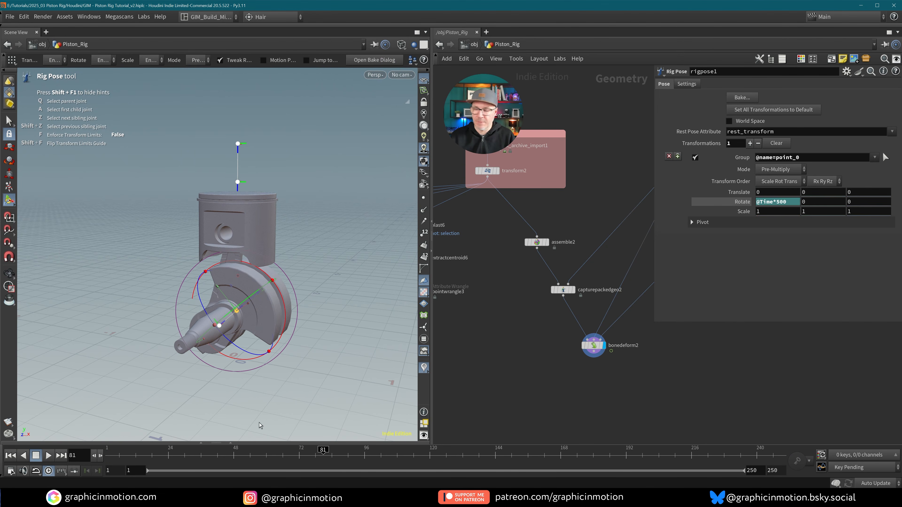
- Play the faster piston animation from frame 1, stop it, and return to the first frame
click(11, 455)
click(48, 455)
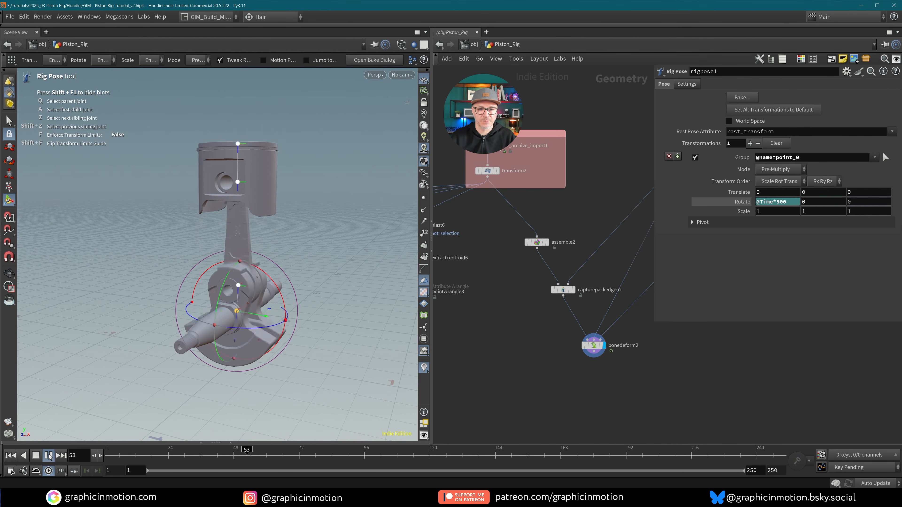
click(49, 456)
click(10, 455)
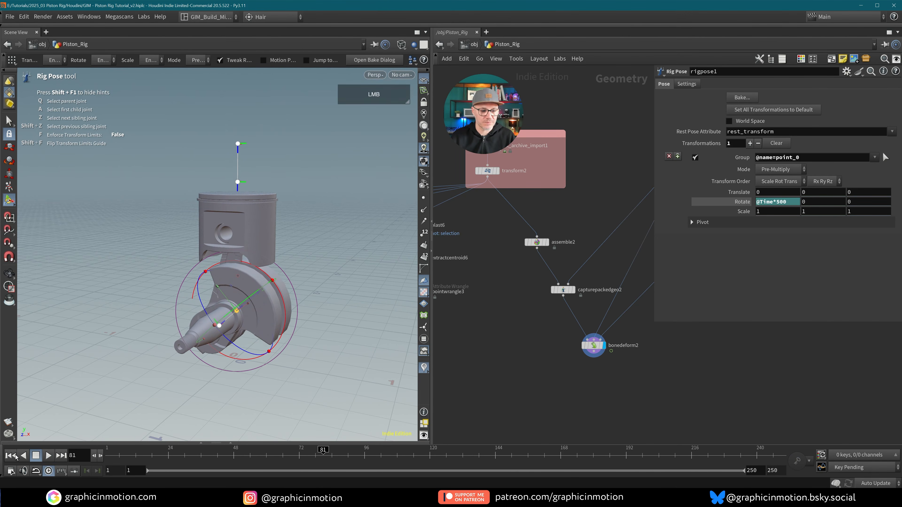
- Narrow the parameter pane, find the finished RIG network box, and open its constraint_setup_transforms node
middle_drag(580, 355, 498, 355)
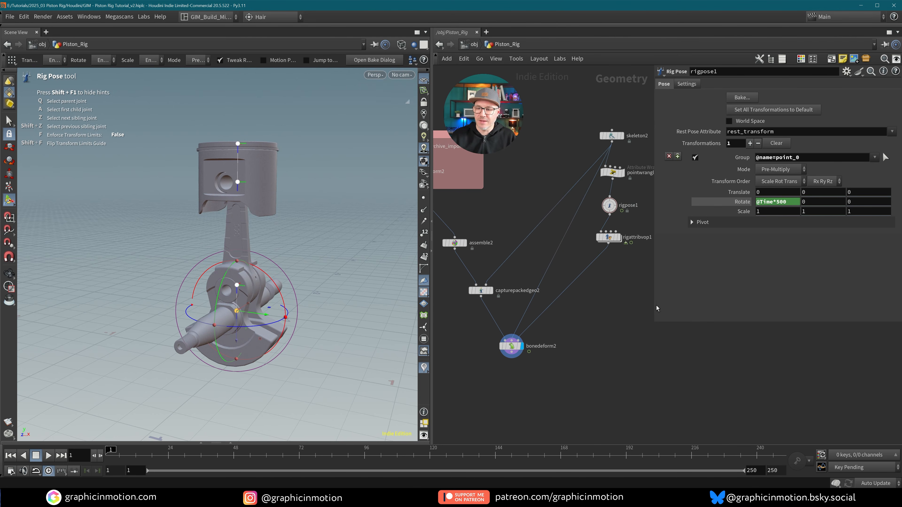
drag(655, 323, 717, 307)
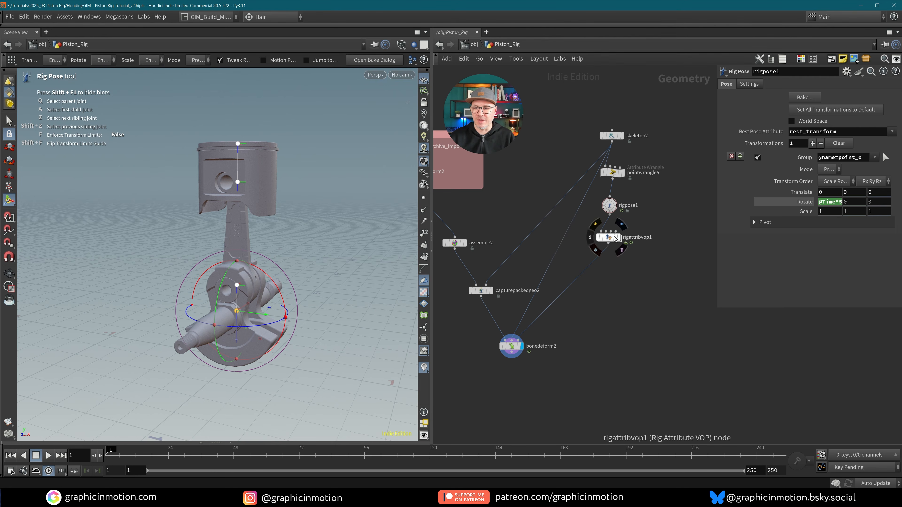
middle_drag(444, 300, 655, 291)
mouse_move(521, 321)
middle_down()
mouse_move(684, 314)
mouse_move(703, 328)
middle_up()
middle_drag(582, 314, 676, 233)
middle_drag(648, 341, 693, 247)
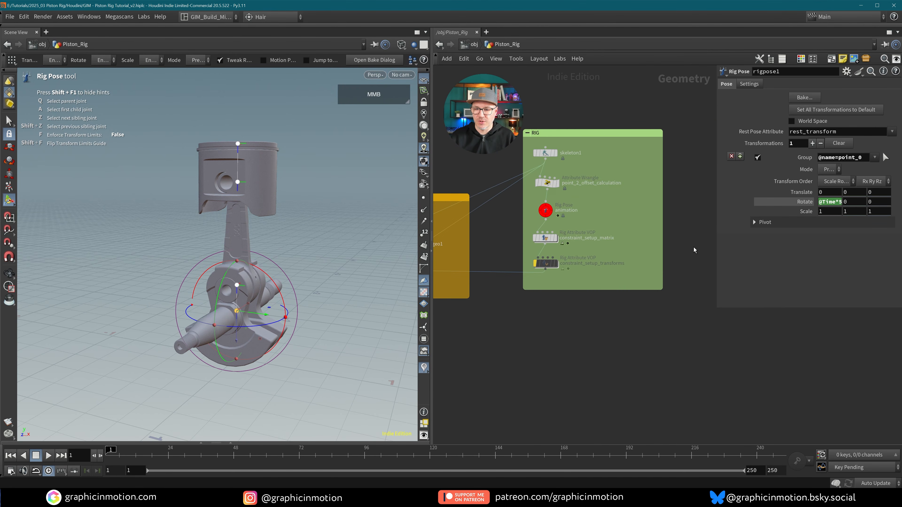
double_click(546, 264)
middle_drag(597, 352, 650, 336)
scroll(651, 336, up, 5)
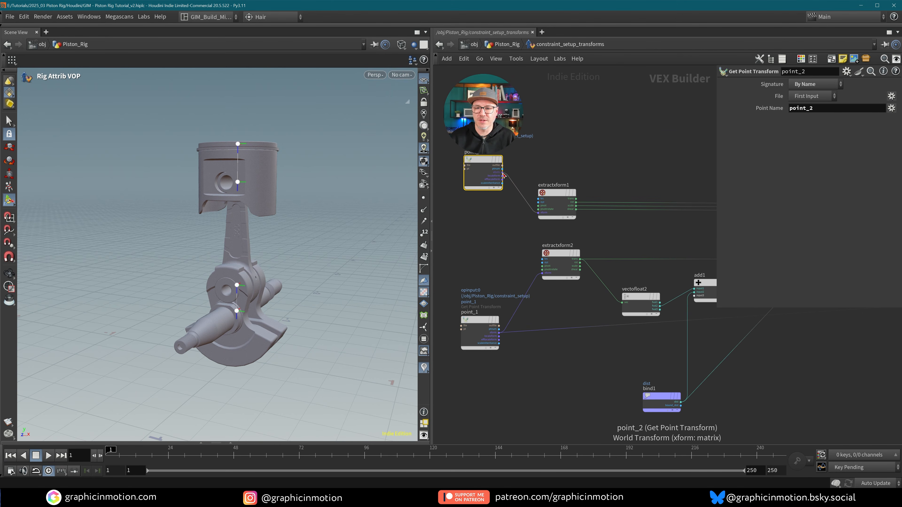
- Select extractxform1 and examine up close how it splits the point_2 transform into its components
mouse_move(559, 193)
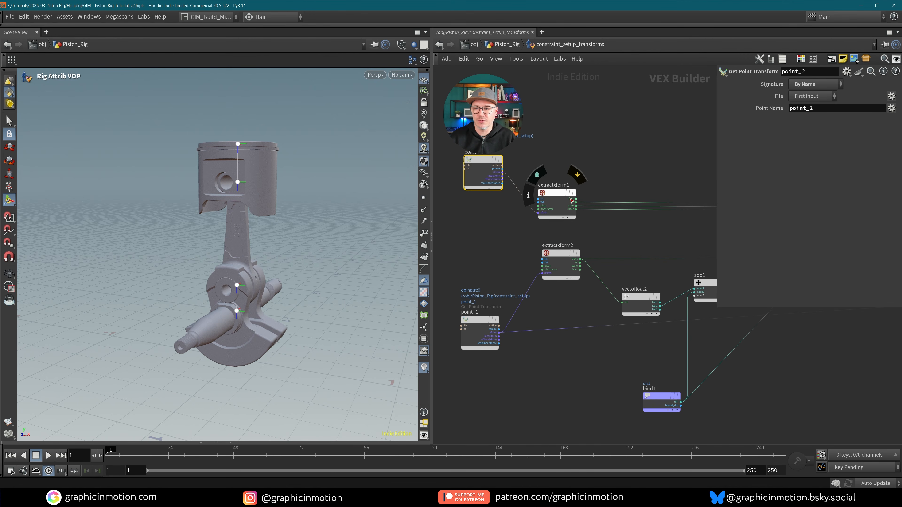
scroll(579, 210, up, 3)
middle_drag(535, 249, 592, 273)
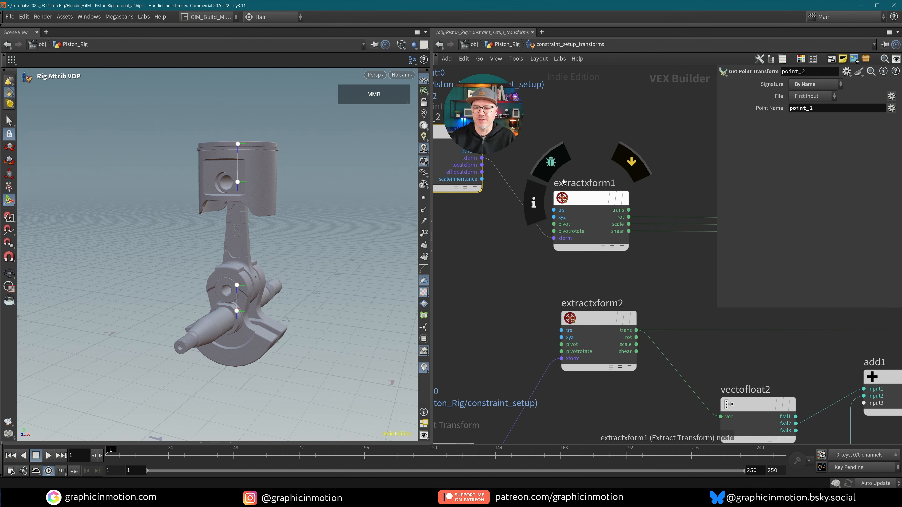
click(583, 200)
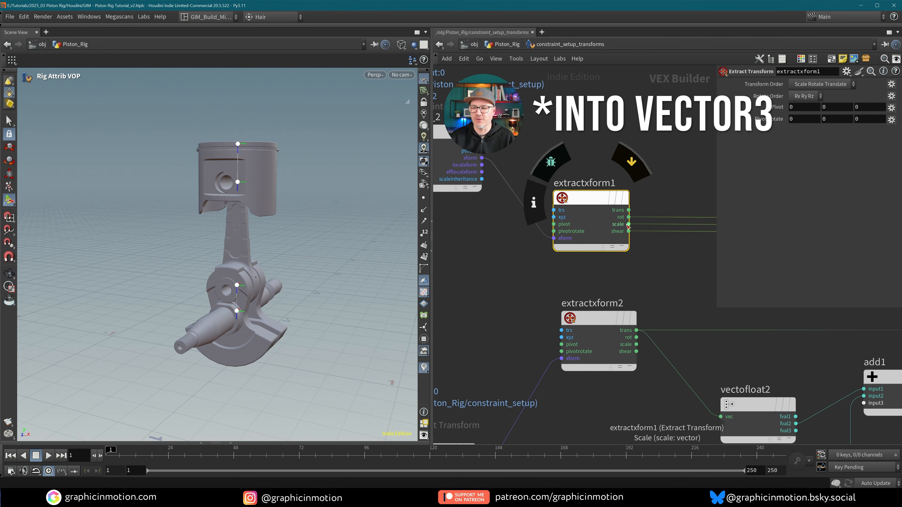
- Examine the height correction chain from vectofloat2, add1 and bind1 through floattovec1, distance1 and subtract1 to add2
scroll(518, 243, down, 3)
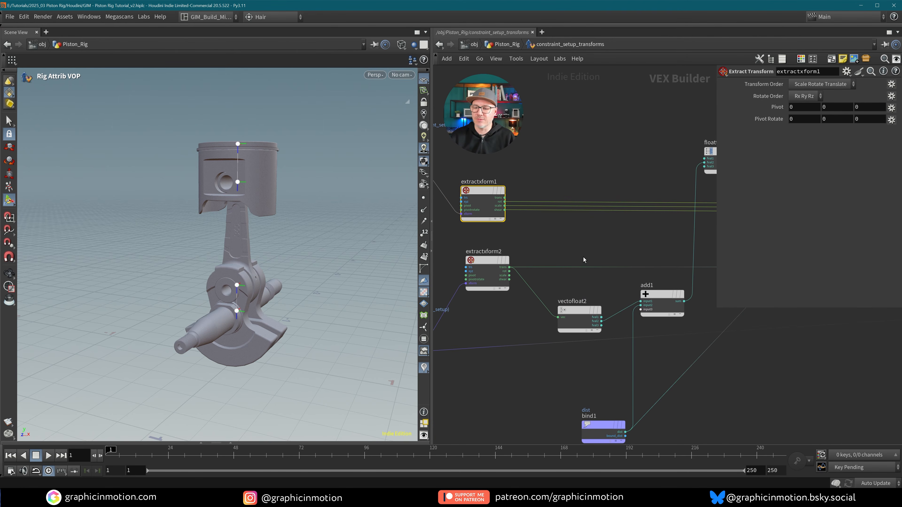
scroll(587, 249, down, 2)
middle_drag(633, 248, 524, 233)
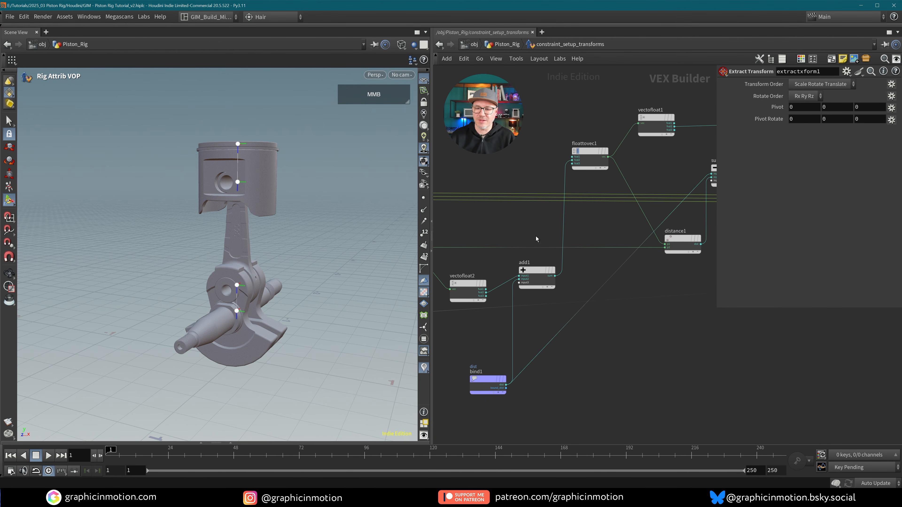
middle_drag(521, 276, 627, 262)
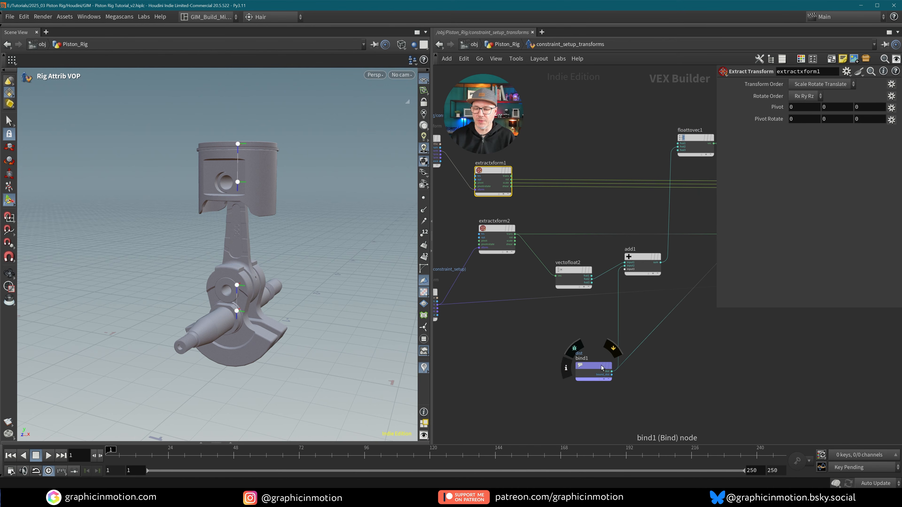
middle_drag(593, 368, 498, 372)
middle_drag(663, 309, 581, 256)
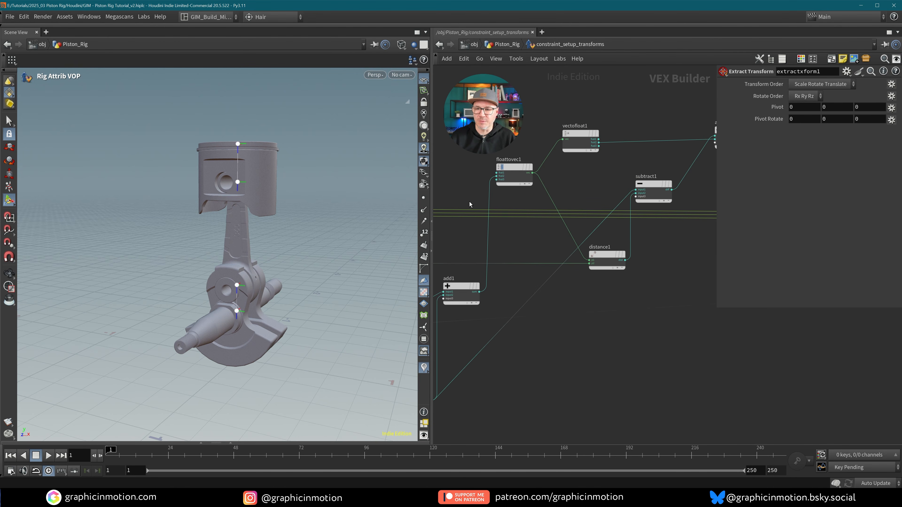
mouse_move(679, 275)
middle_down()
mouse_move(637, 312)
mouse_move(566, 298)
middle_up()
middle_drag(649, 214, 540, 216)
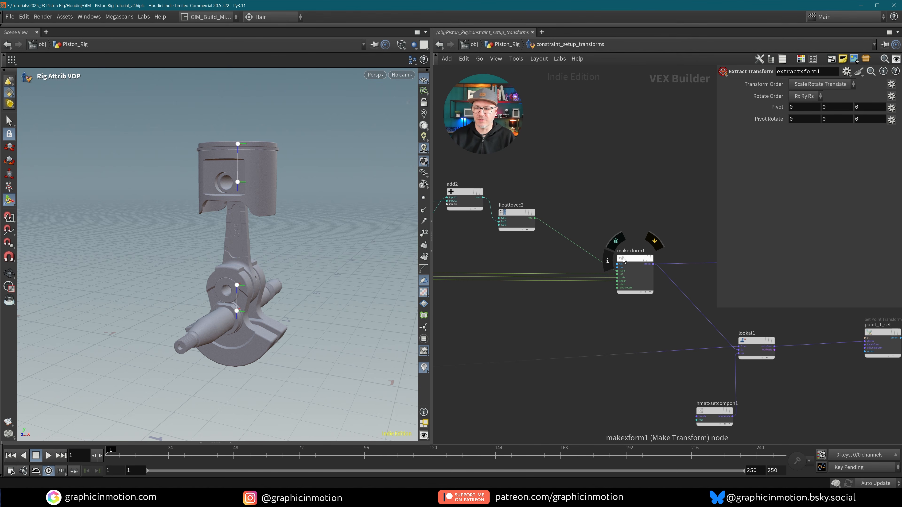
- Select makexform1 and examine its inputs and how it feeds point_2_set, lookat1 and point_1_set
click(628, 261)
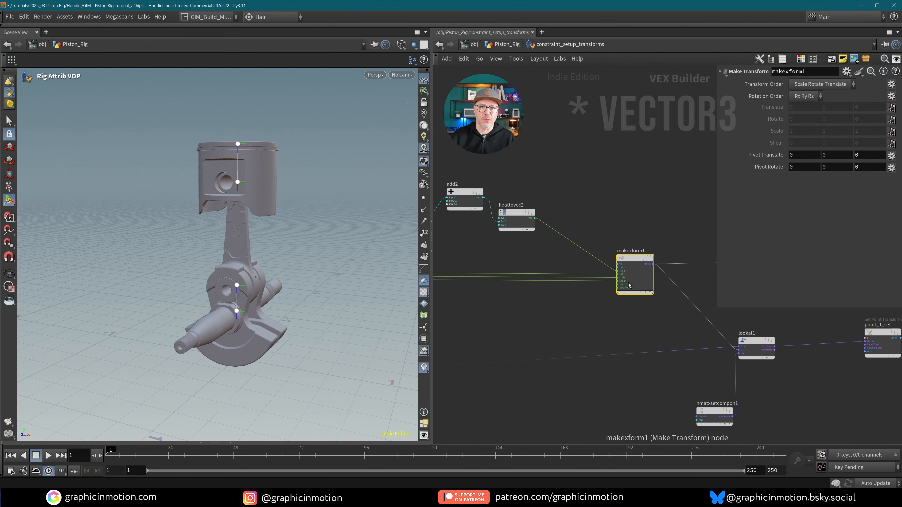
middle_drag(649, 321, 437, 299)
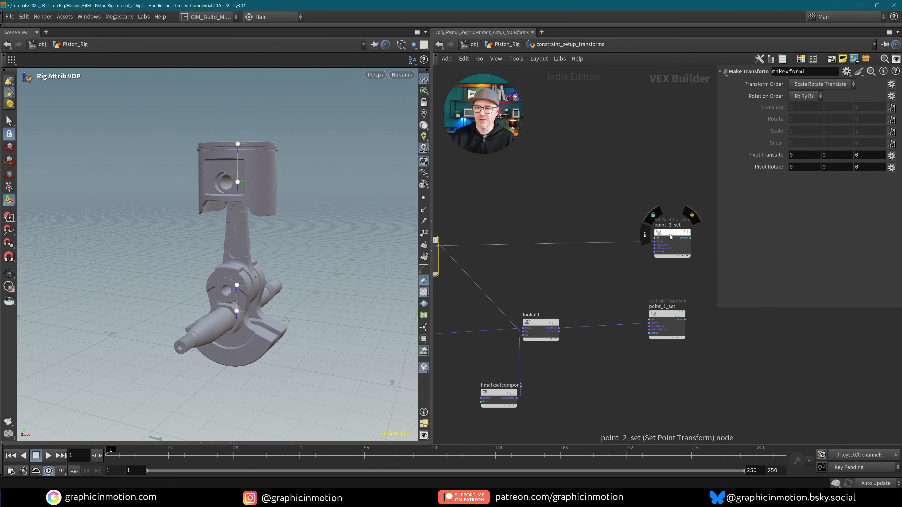
scroll(623, 283, down, 1)
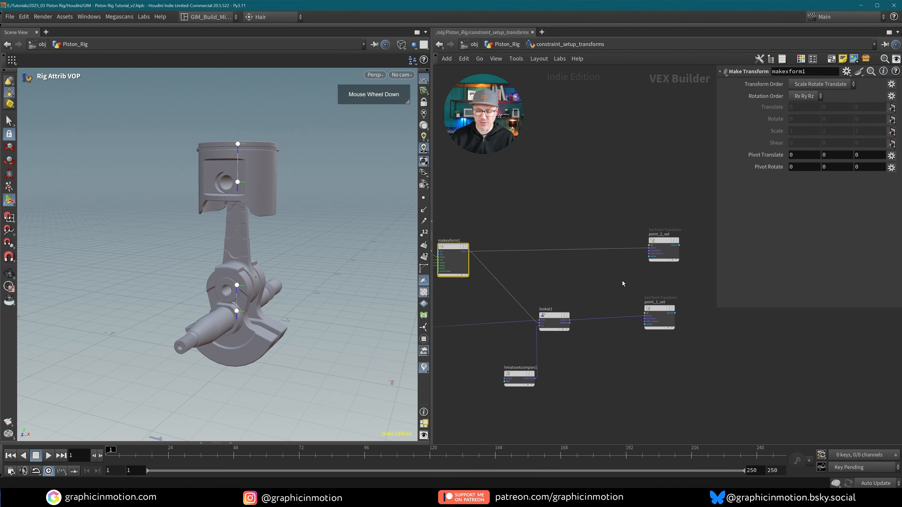
- Go back up to the Piston_Rig network and frame the skeleton2-to-bonedeform2 rig chain beside the MODEL box
key(u)
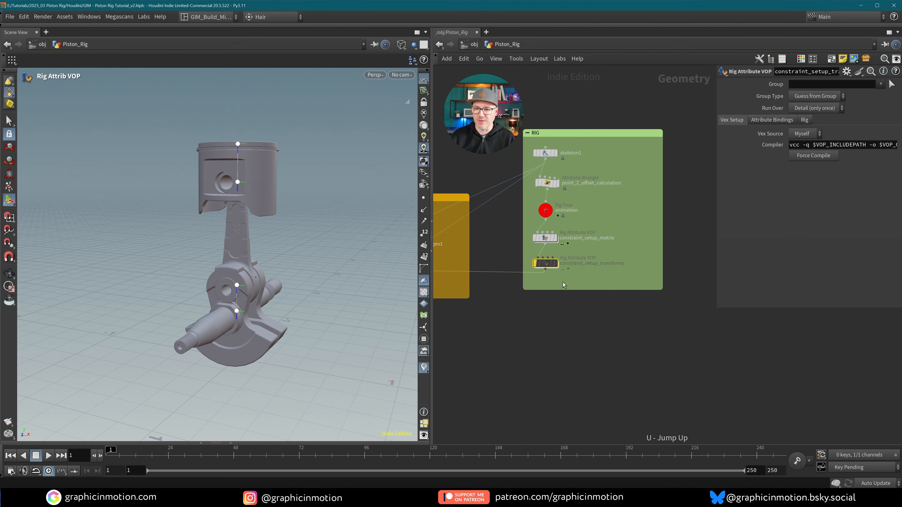
middle_drag(581, 302, 572, 316)
middle_drag(634, 322, 448, 331)
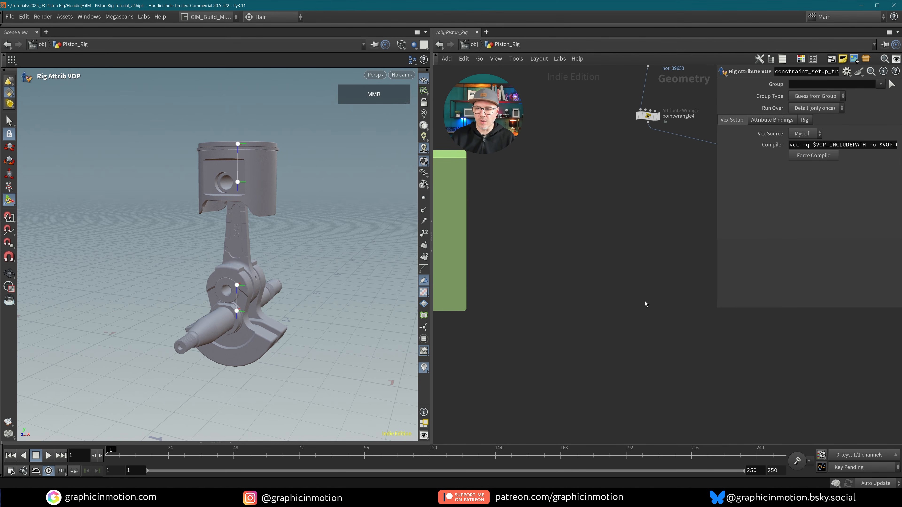
middle_drag(646, 304, 497, 348)
scroll(600, 318, down, 2)
middle_drag(600, 318, 429, 316)
middle_drag(629, 312, 523, 346)
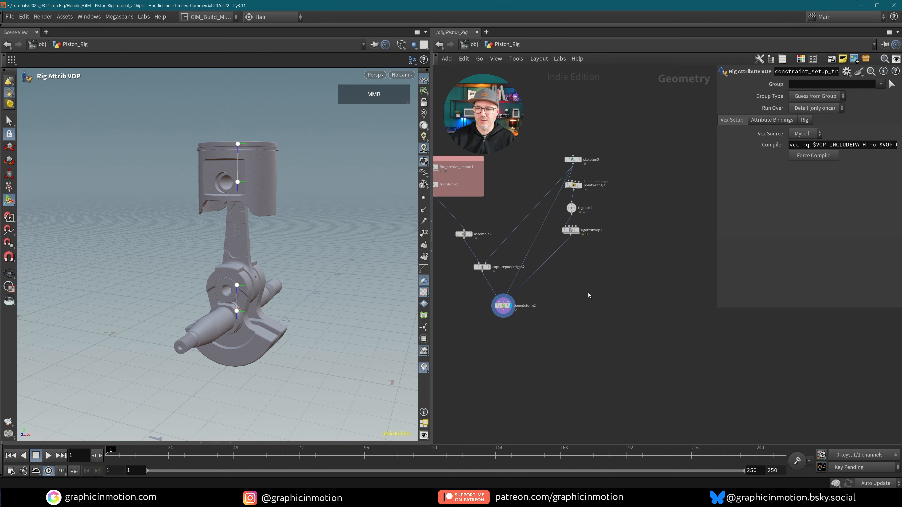
middle_drag(585, 290, 634, 310)
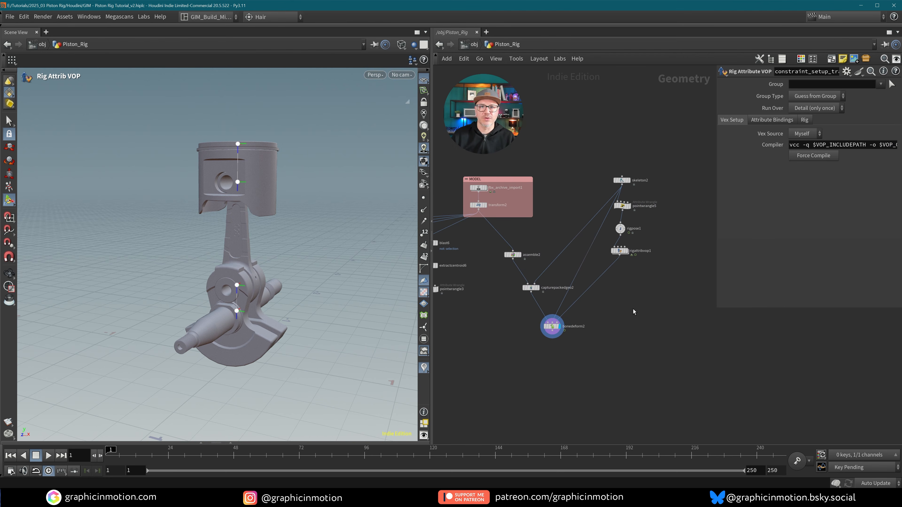